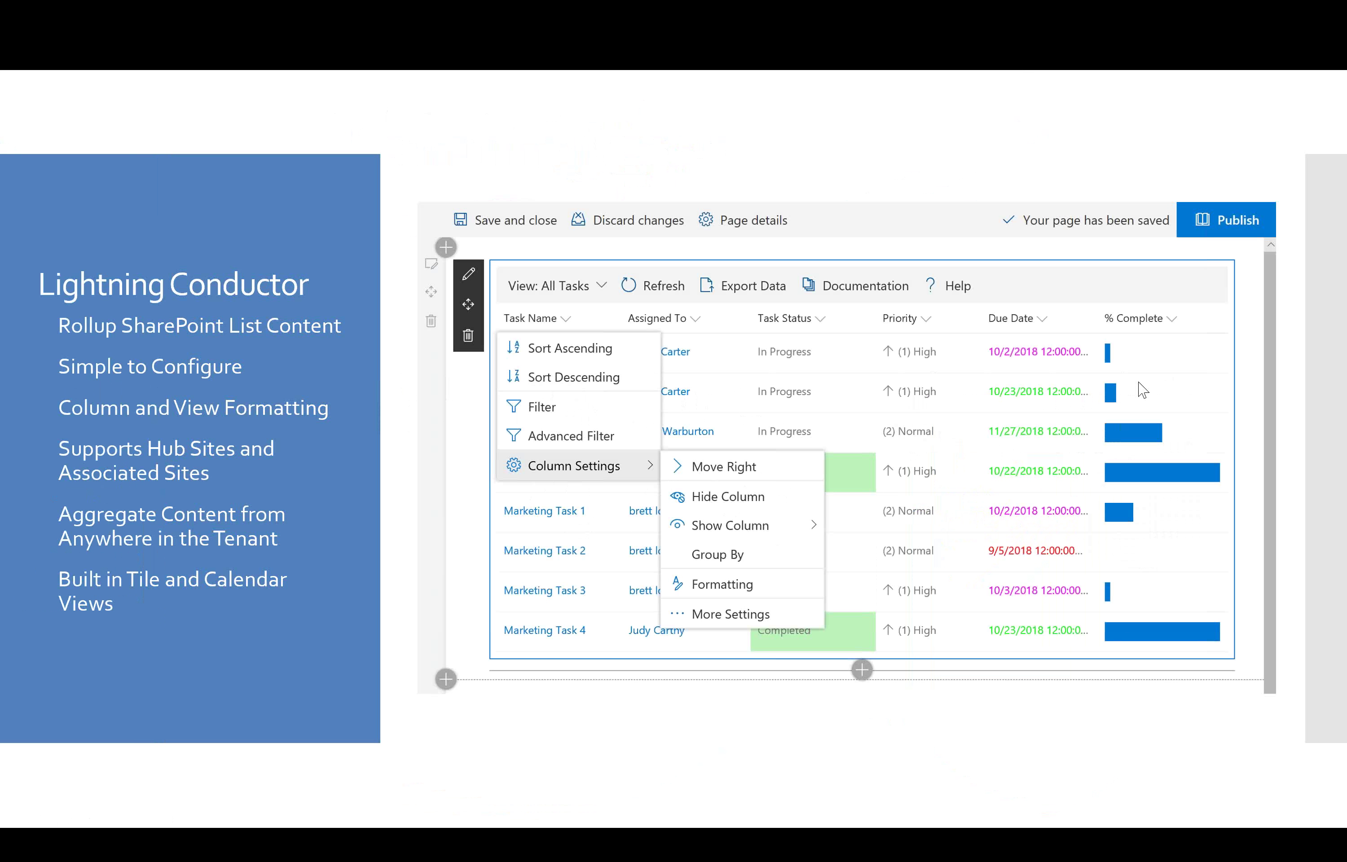
- Switch to the web browser and check the hub site association in the SPFxWebinarSales site information, leaving it without saving
{"action": "key", "text": "alt+Tab"}
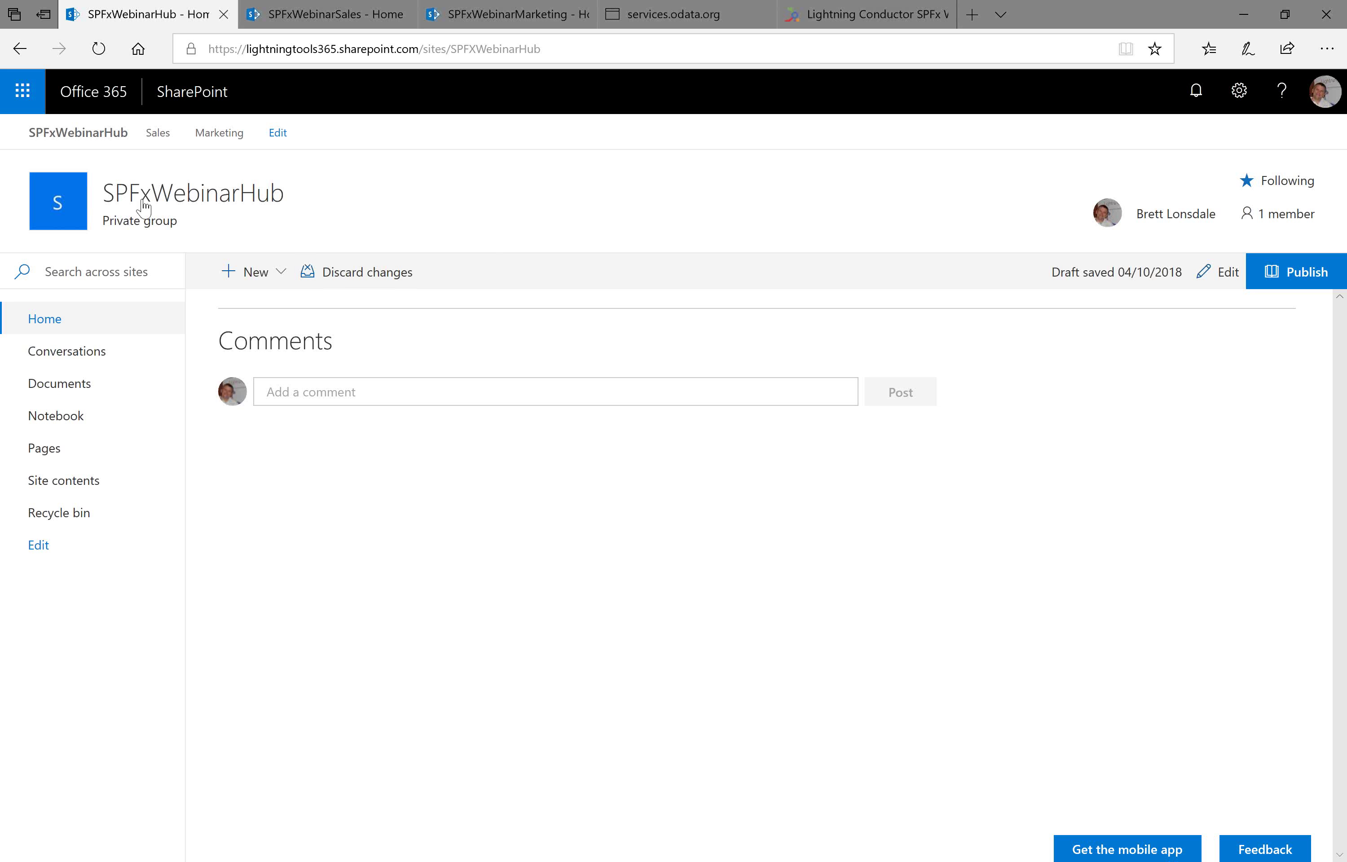
{"action": "mouse_move", "coordinate": [172, 204]}
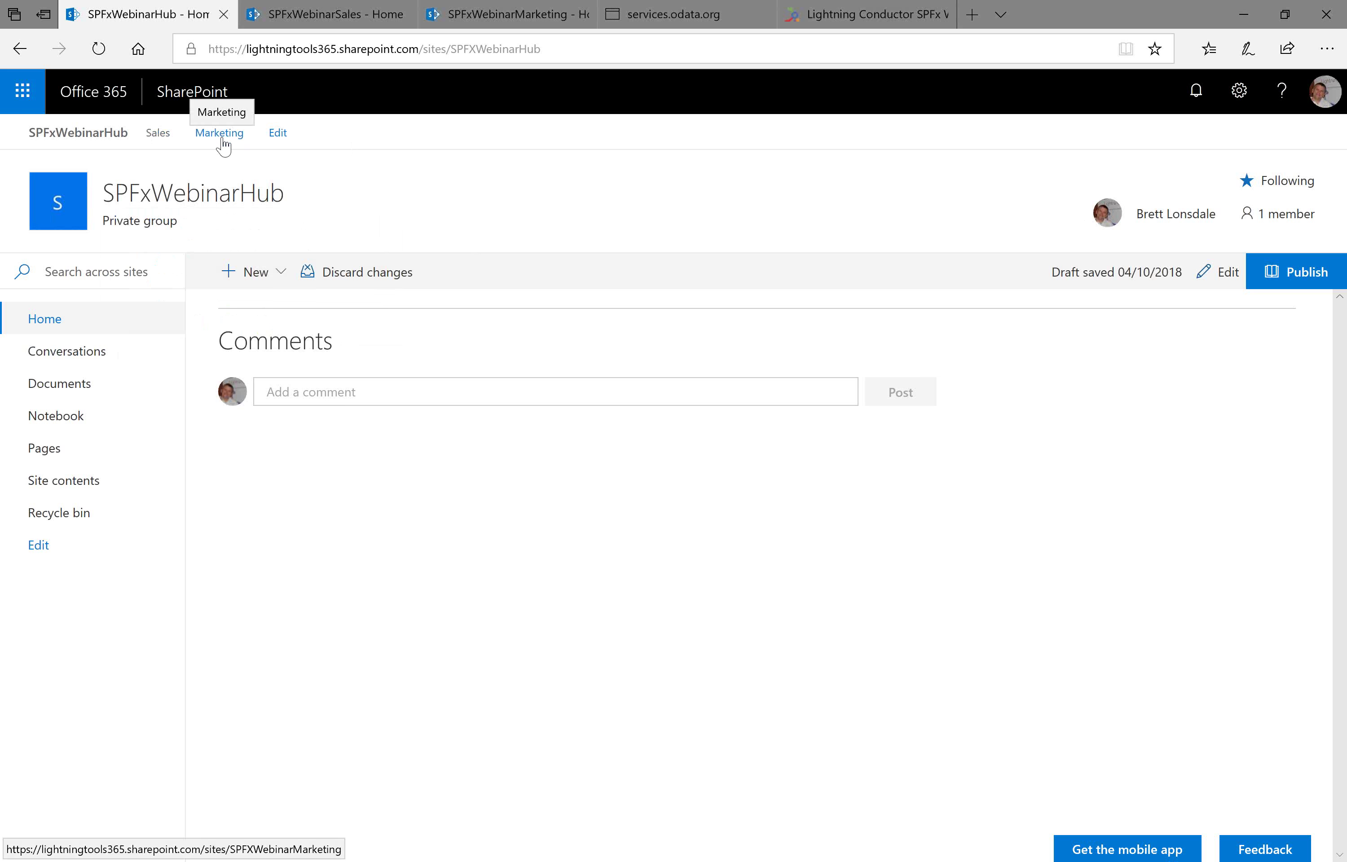
{"action": "left_click", "coordinate": [311, 17]}
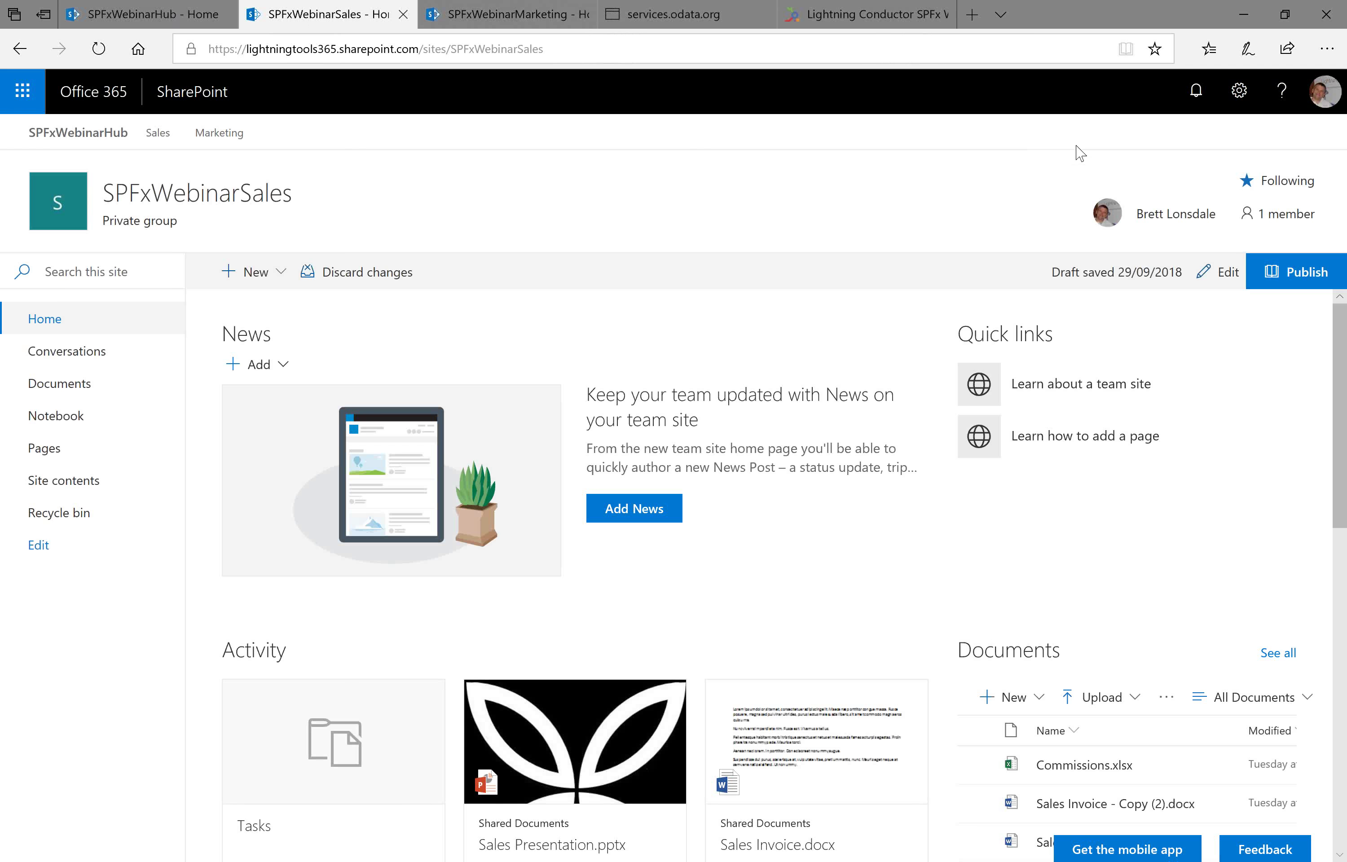
{"action": "left_click", "coordinate": [1240, 104]}
{"action": "left_click", "coordinate": [1176, 300]}
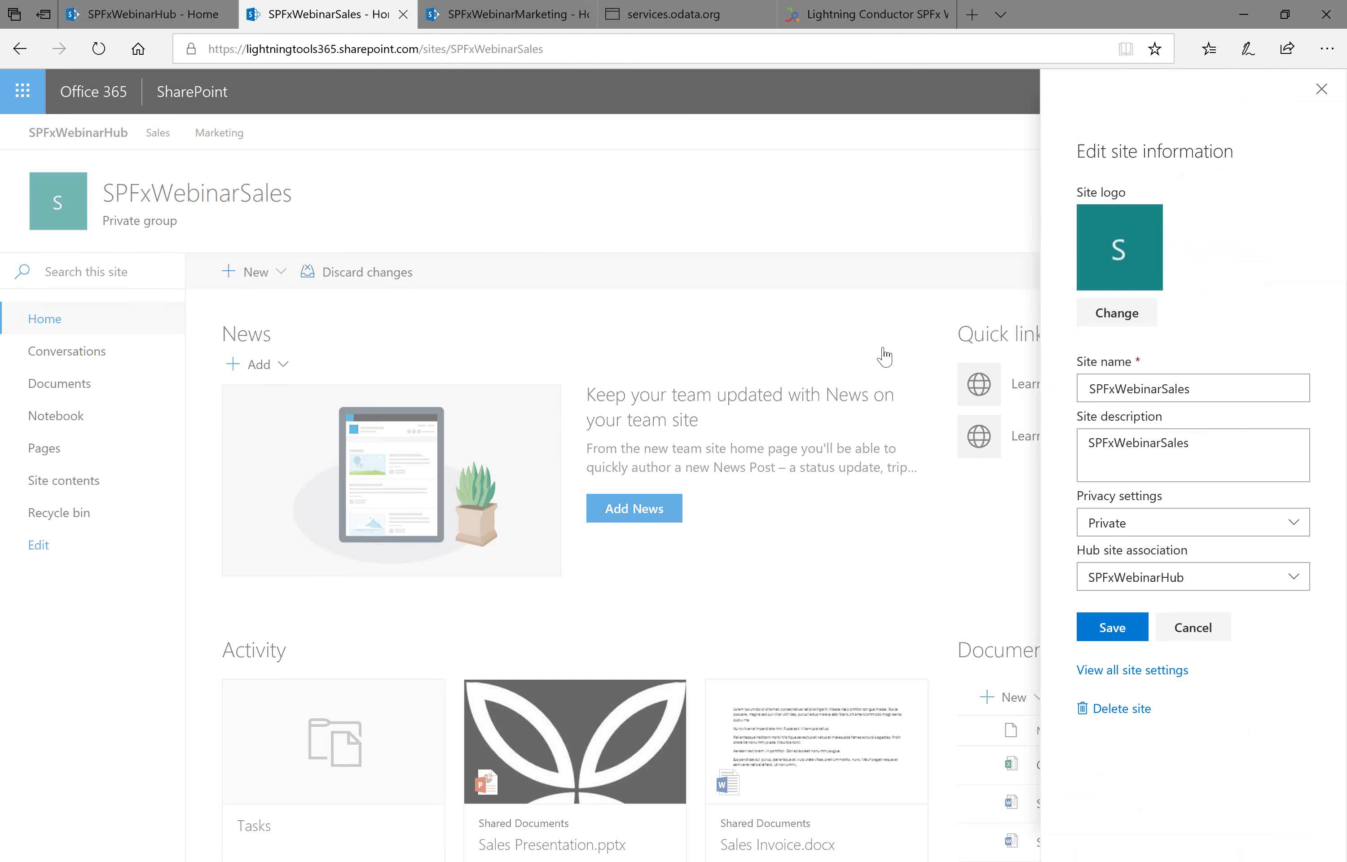
{"action": "left_click", "coordinate": [1202, 630]}
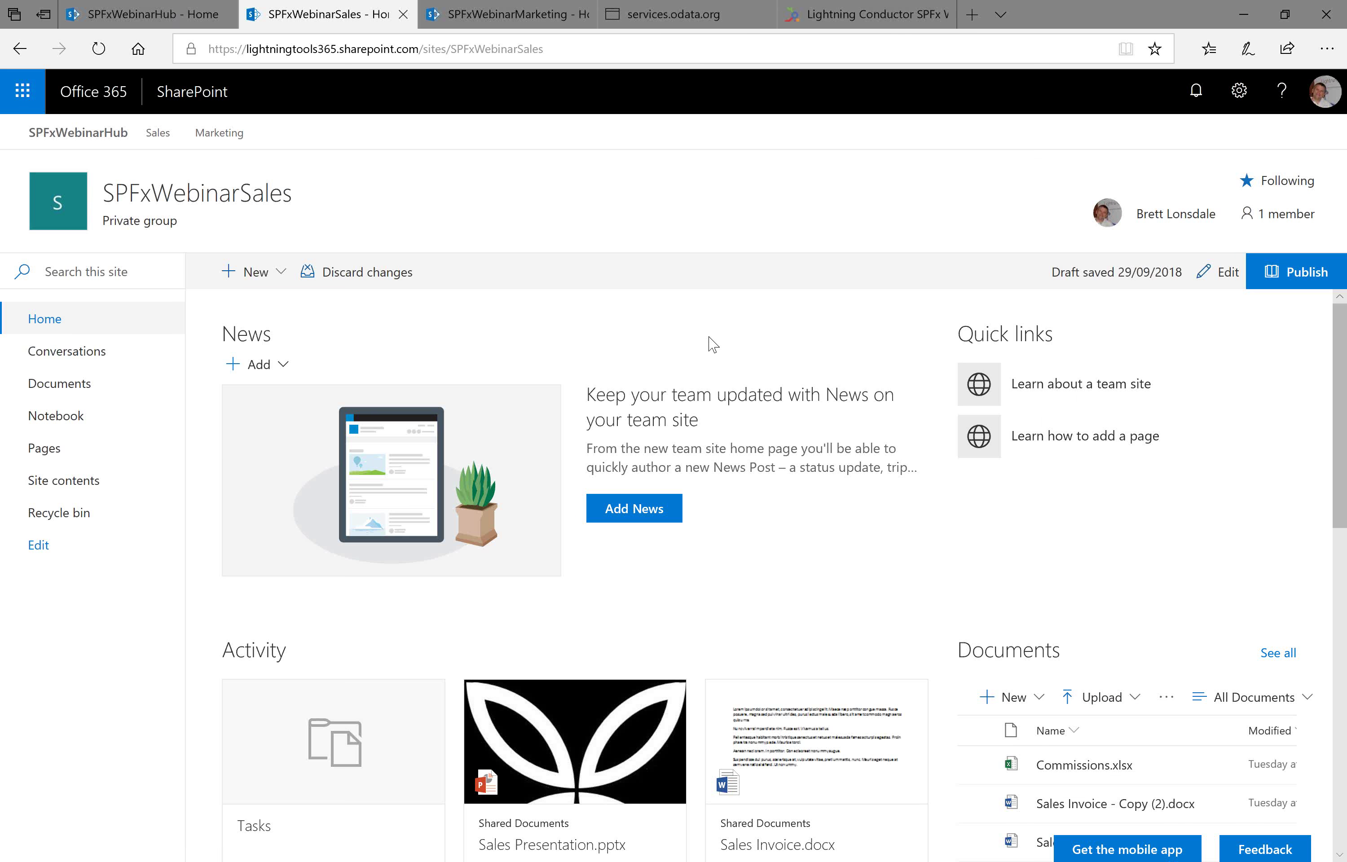
- Put the SPFxWebinarHub home page into edit mode and add a Lightning Conductor web part to its empty section
{"action": "left_click", "coordinate": [150, 14]}
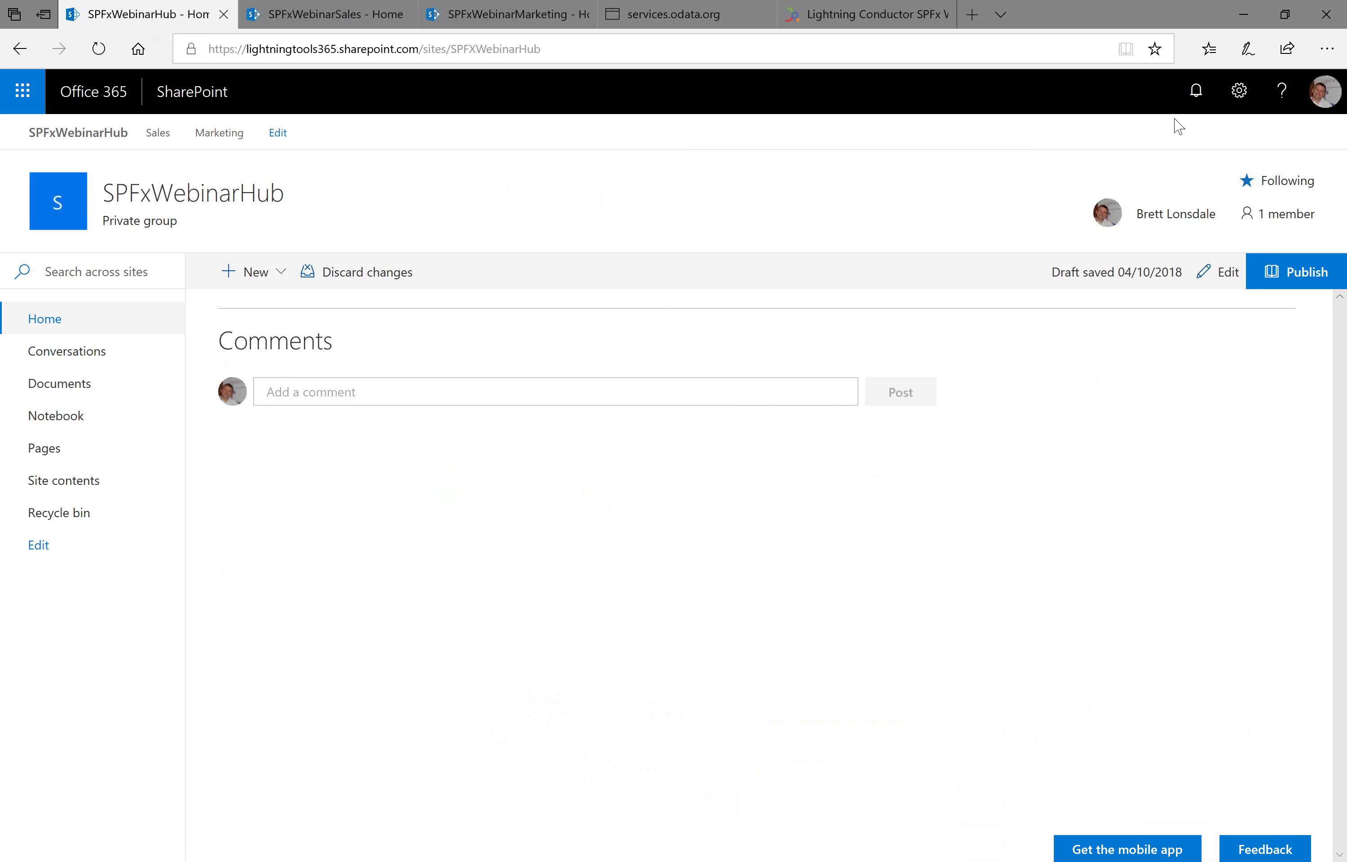
{"action": "left_click", "coordinate": [1227, 277]}
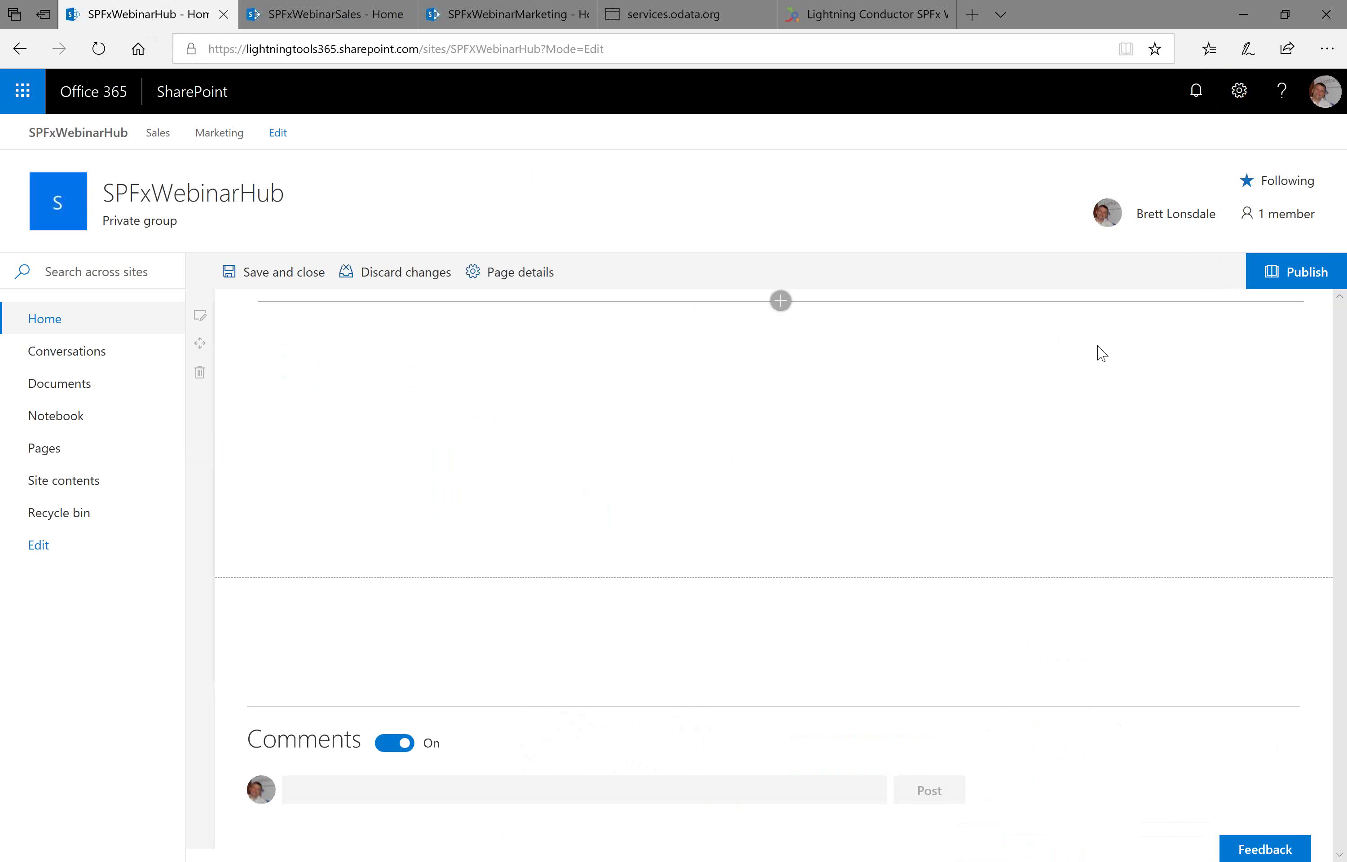
{"action": "left_click", "coordinate": [780, 303]}
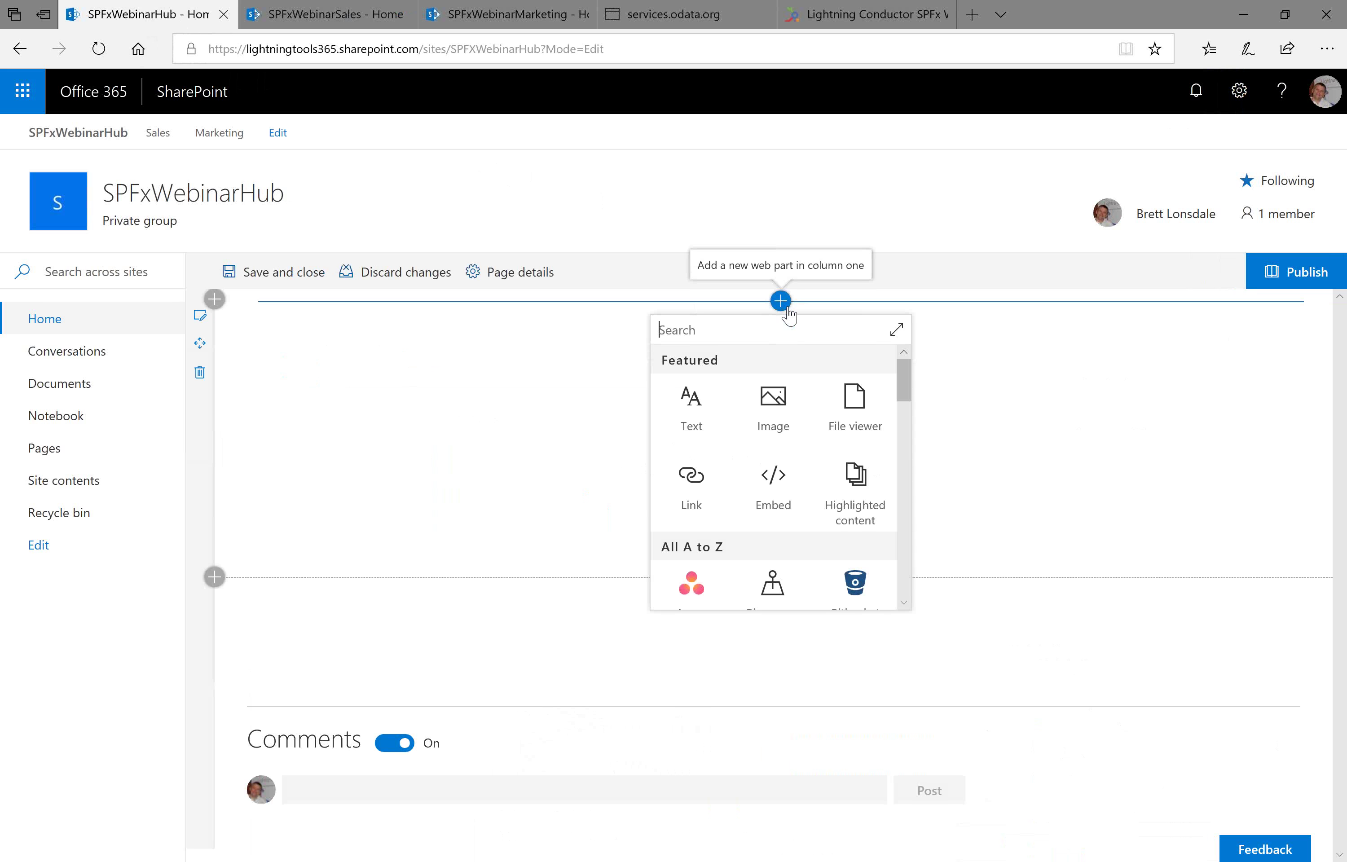
{"action": "left_click_drag", "start_coordinate": [908, 388], "coordinate": [901, 470]}
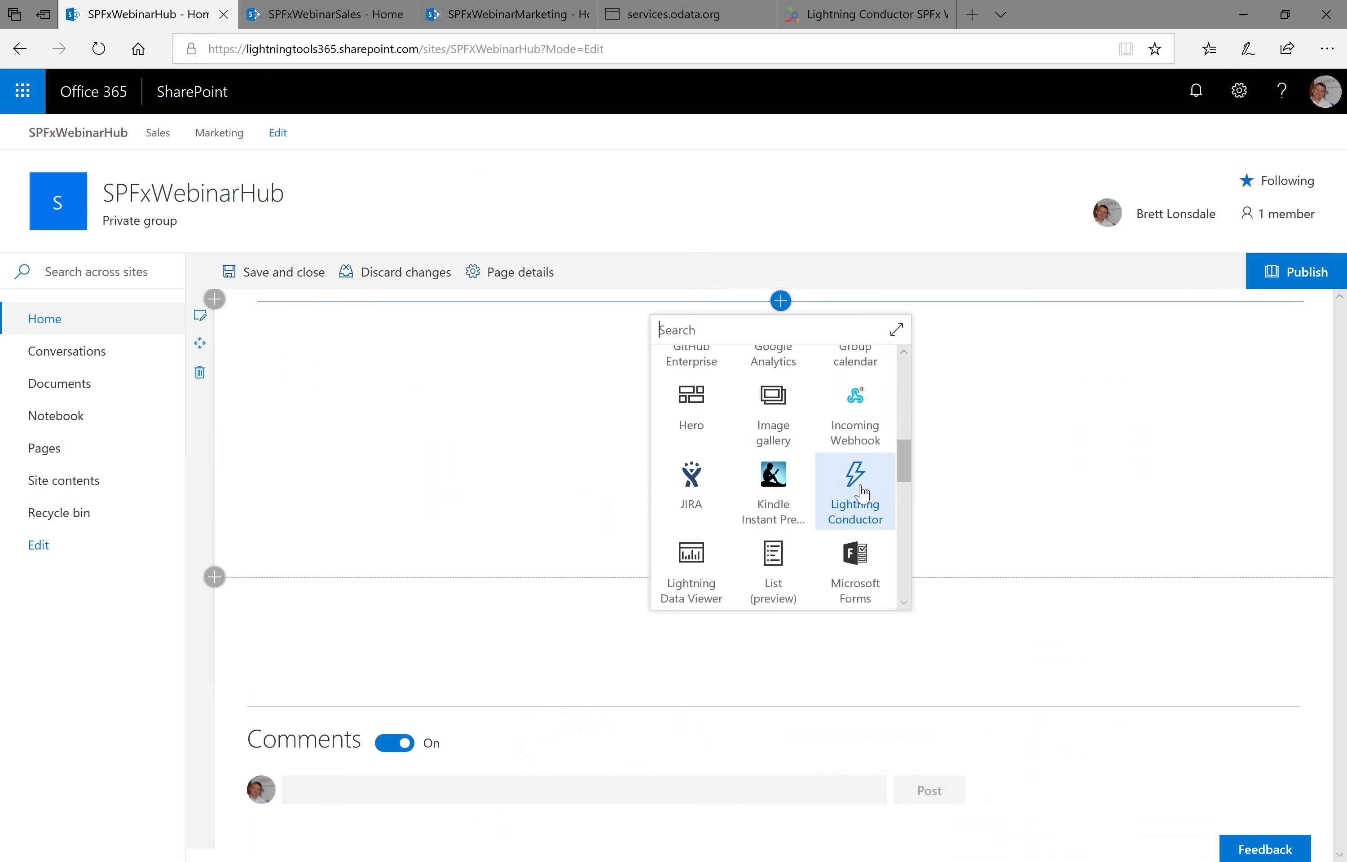
{"action": "left_click", "coordinate": [875, 514]}
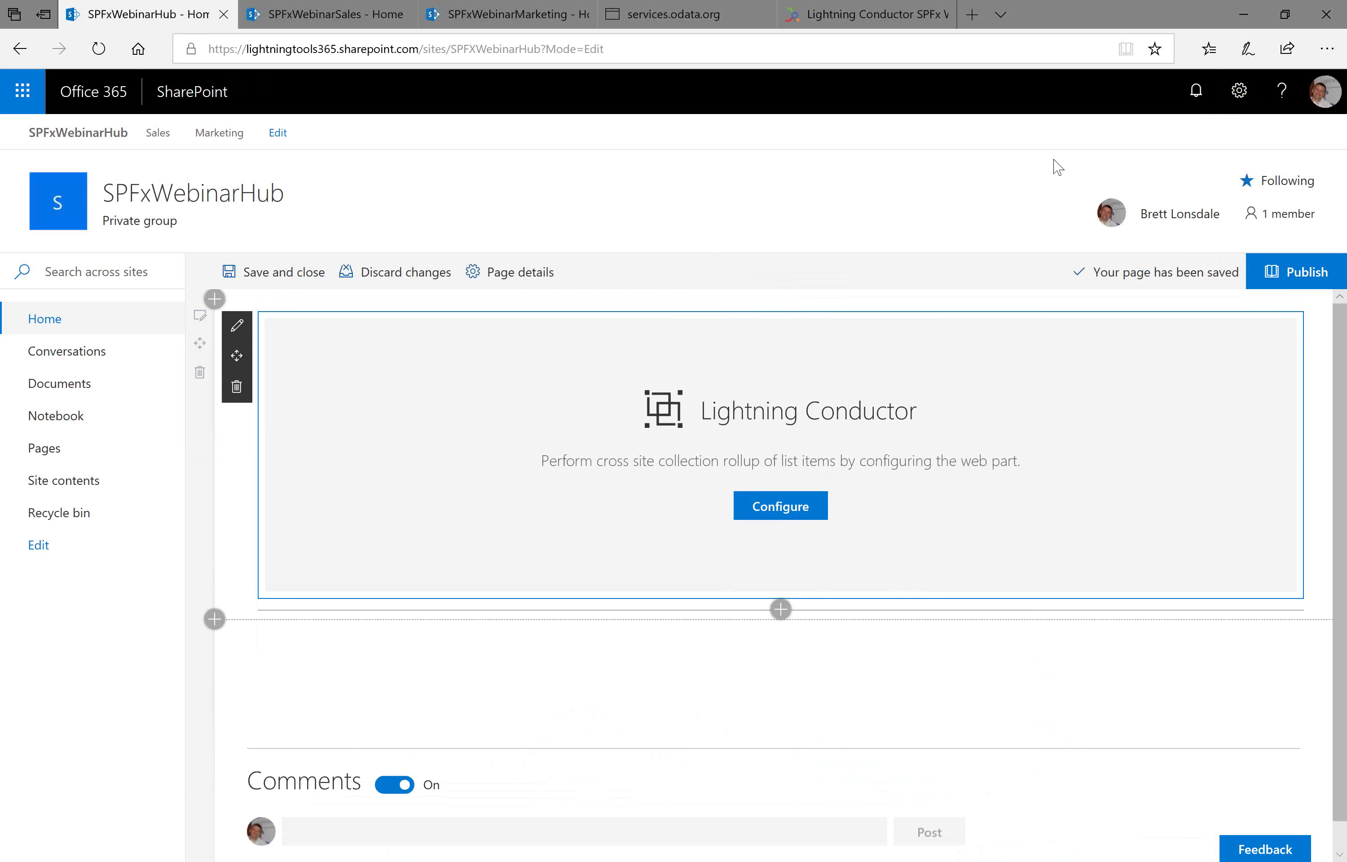
- Configure the web part to show All Tasks from the Current Site and Associated Sites in Grid View, and save the configuration
{"action": "left_click", "coordinate": [758, 509]}
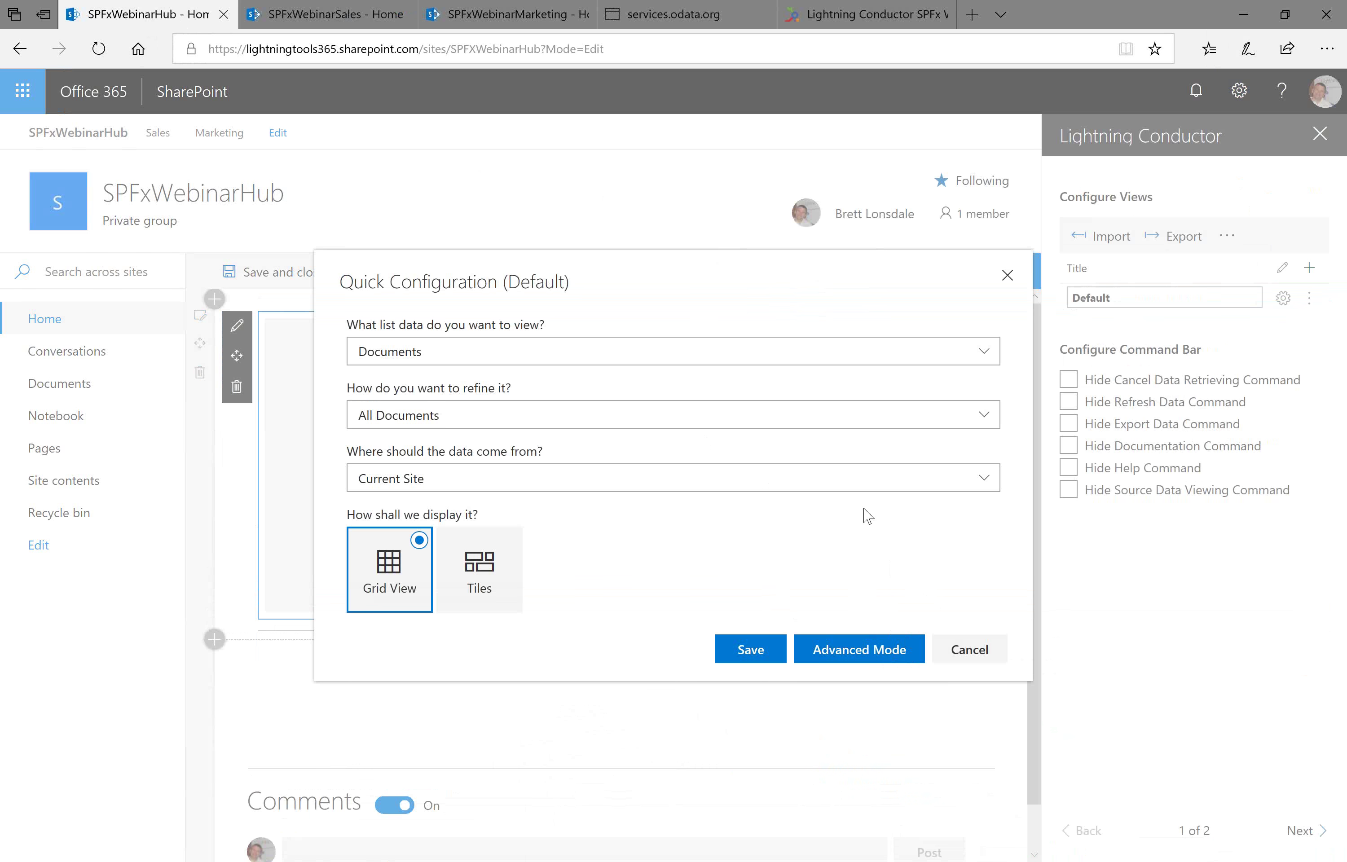
{"action": "left_click", "coordinate": [913, 353]}
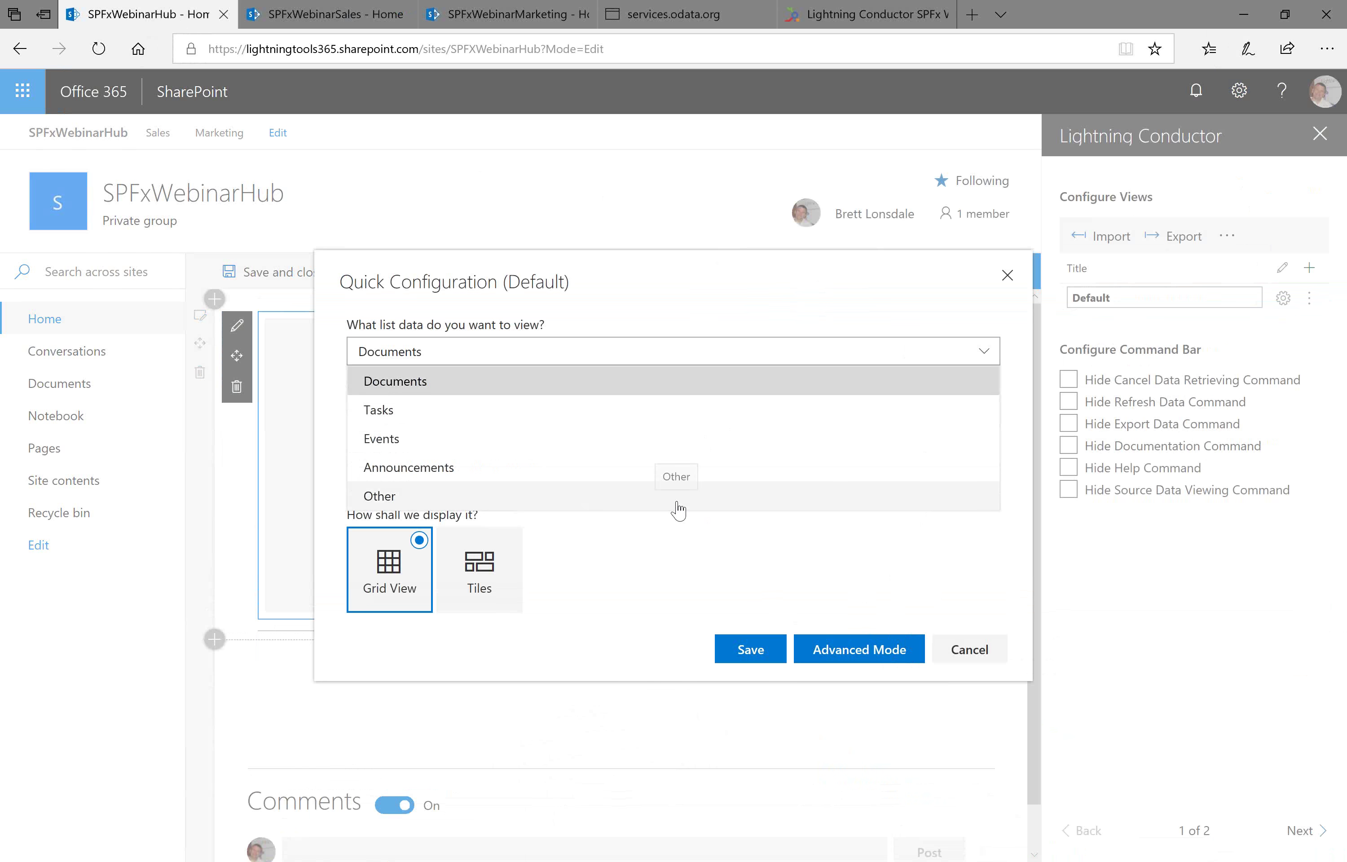
{"action": "left_click", "coordinate": [675, 418]}
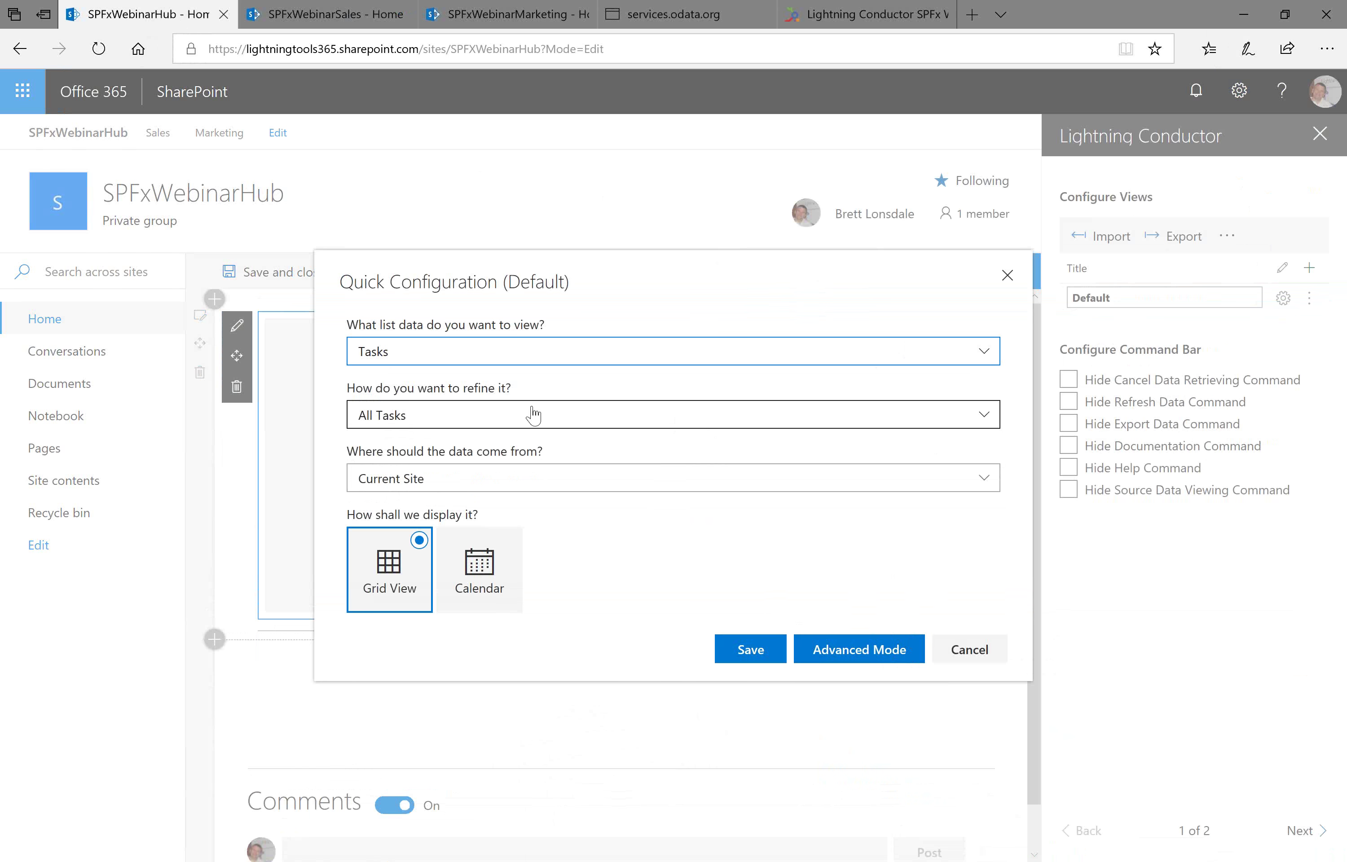
{"action": "left_click", "coordinate": [465, 428]}
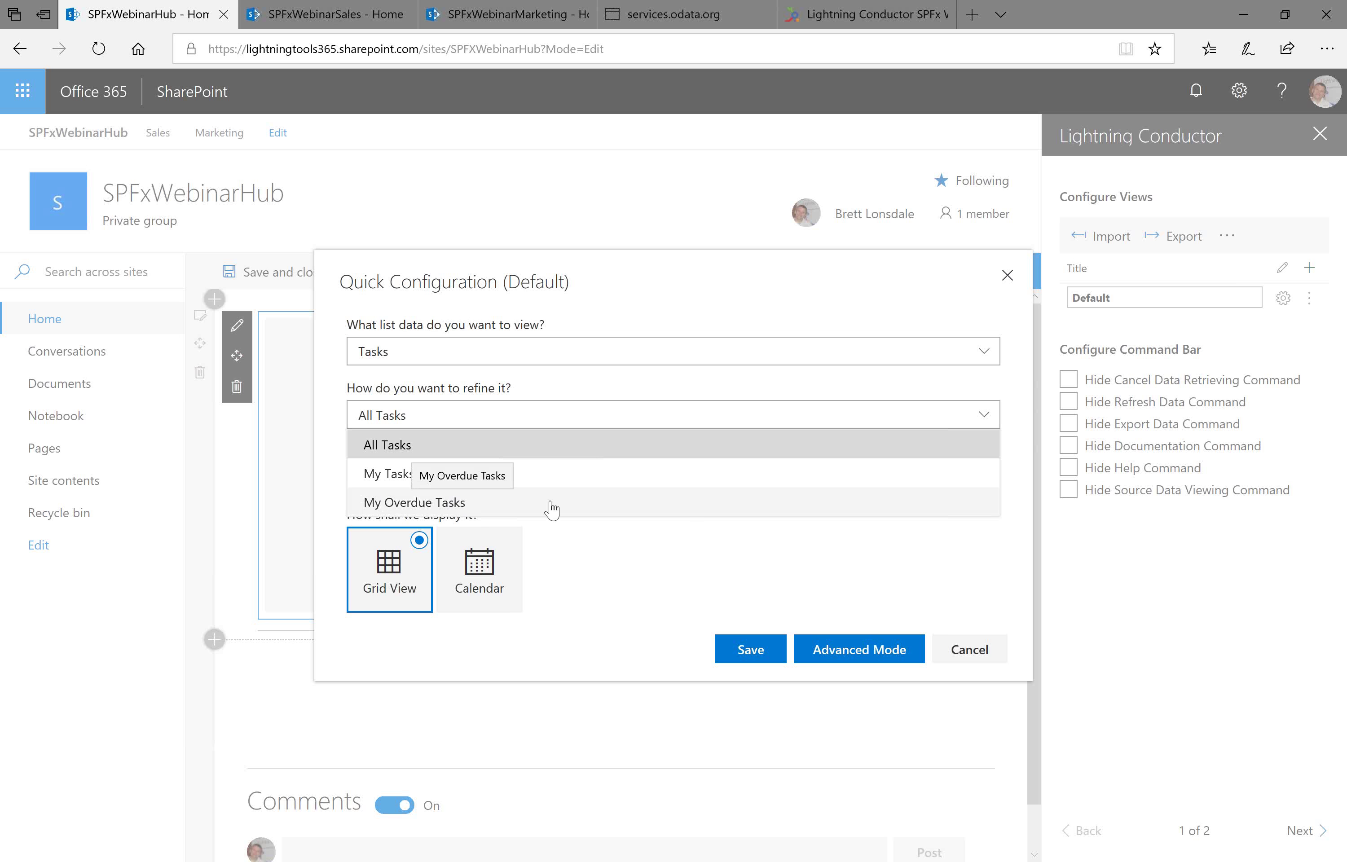
{"action": "left_click", "coordinate": [633, 443]}
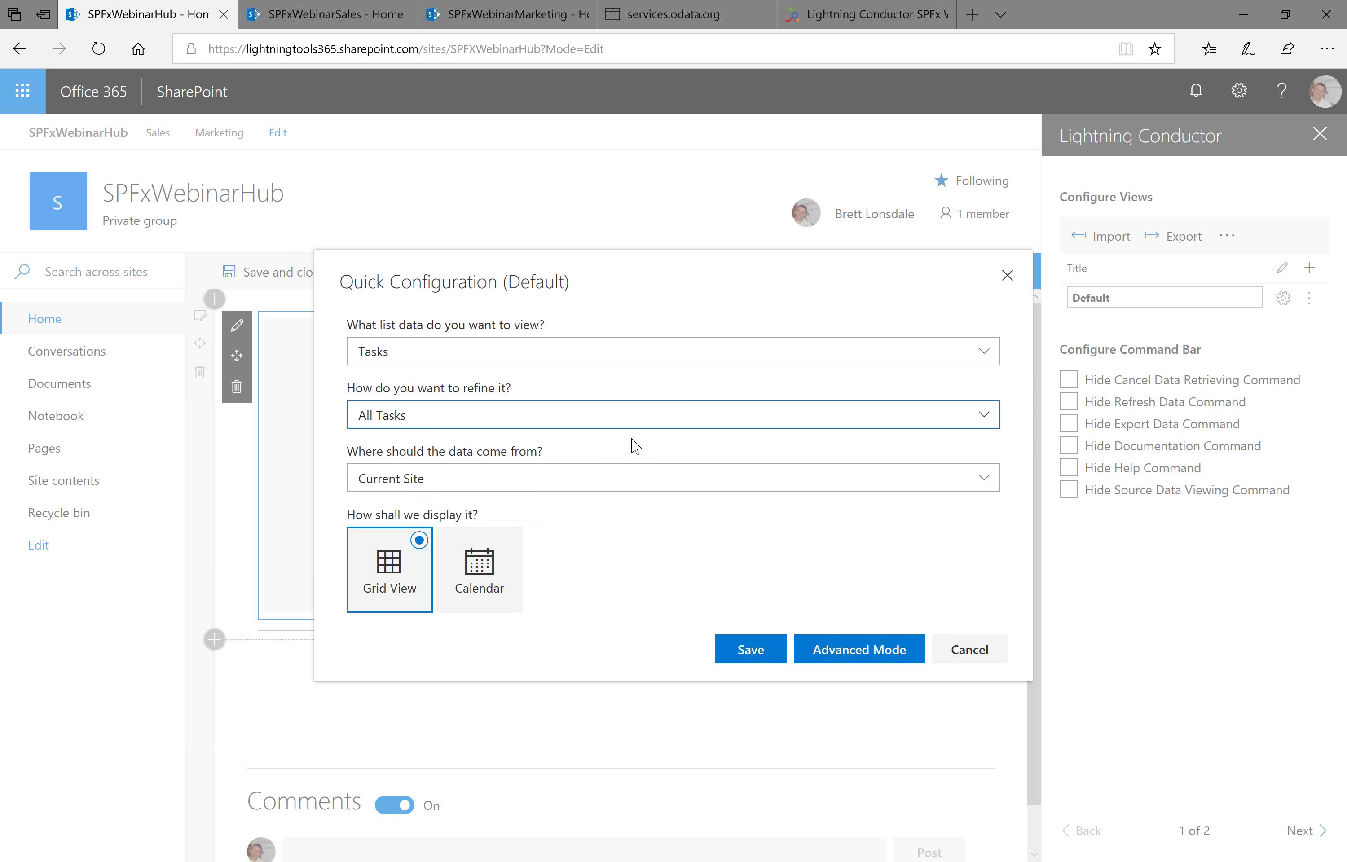
{"action": "left_click", "coordinate": [698, 480]}
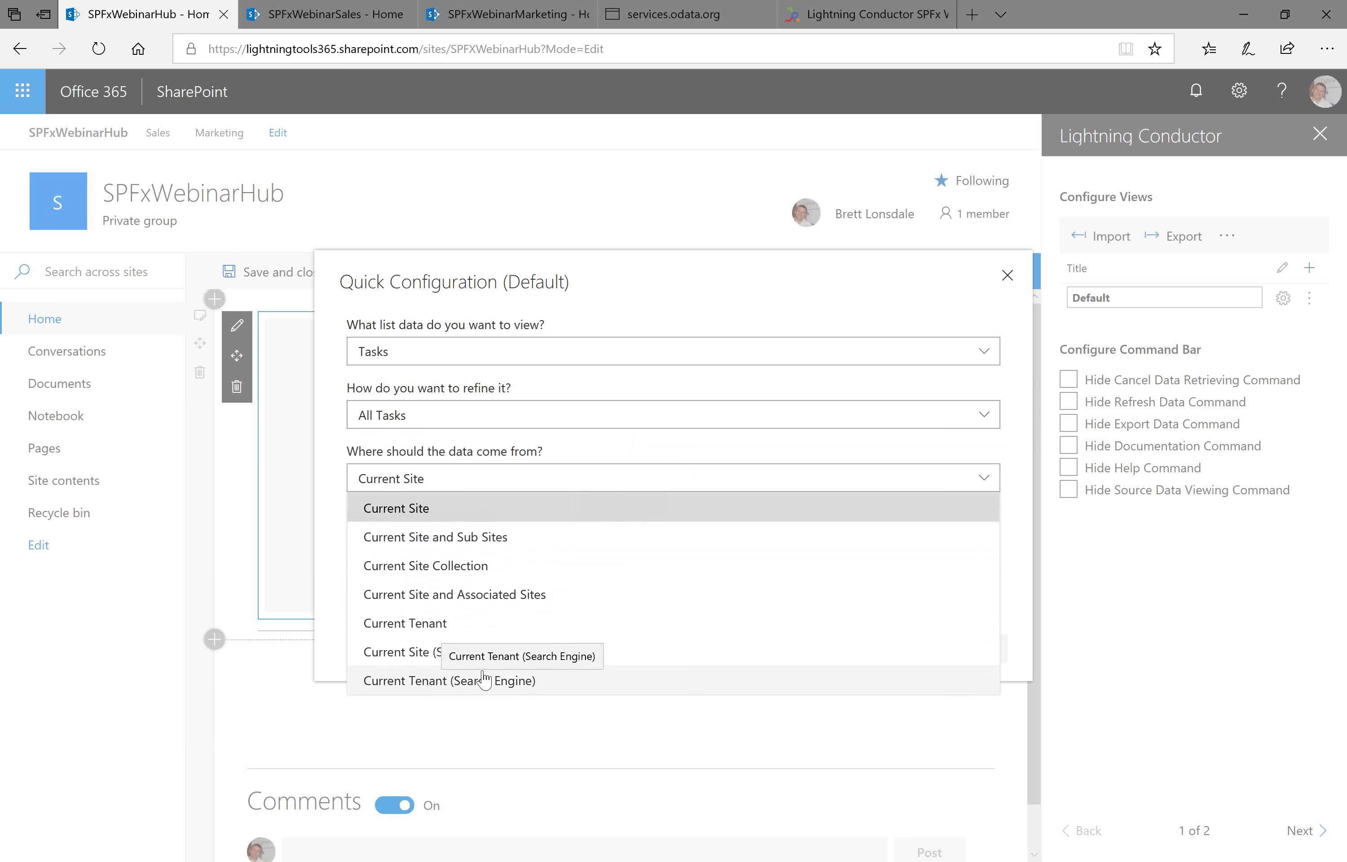
{"action": "left_click", "coordinate": [571, 597]}
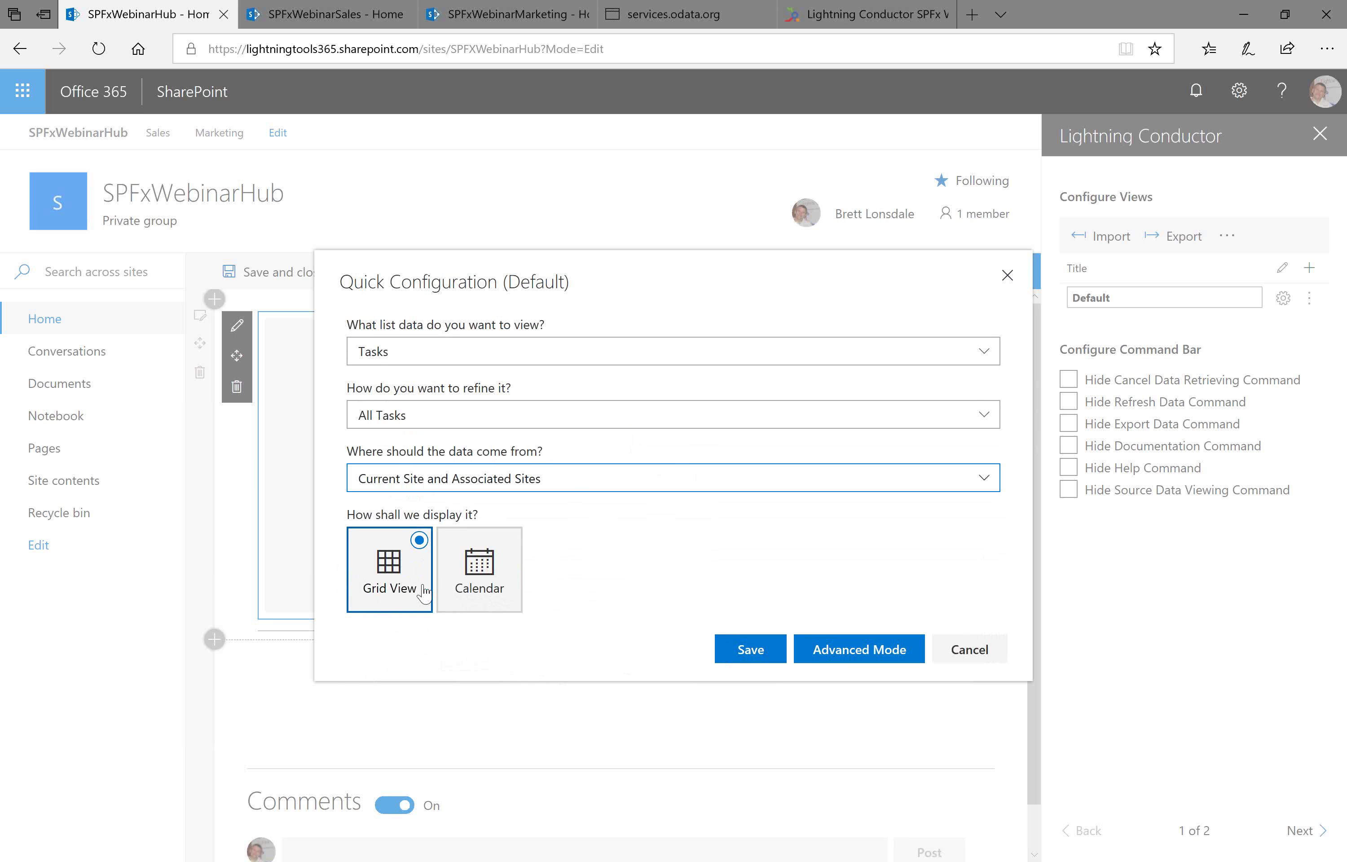
{"action": "left_click", "coordinate": [765, 638]}
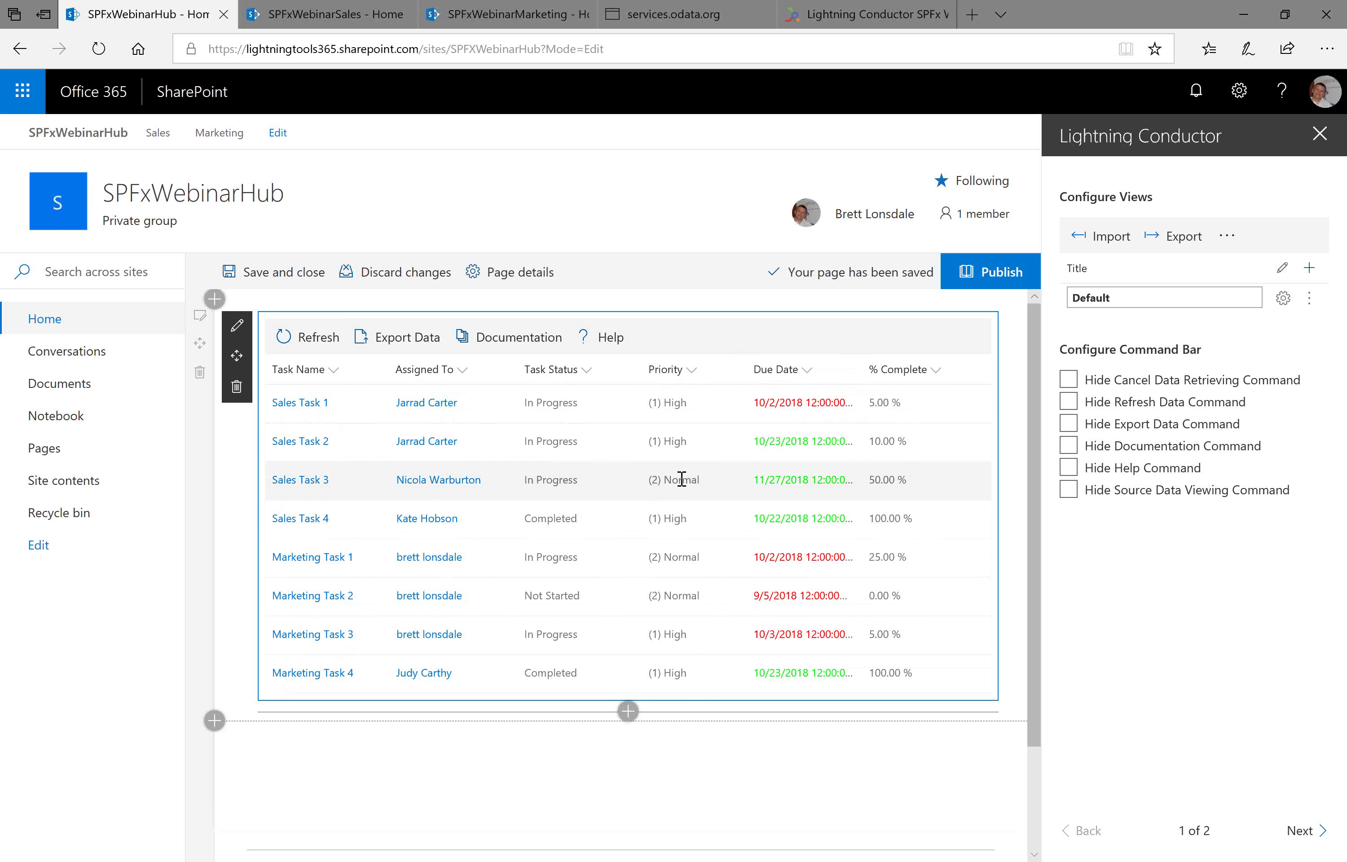
- Move the Assigned To column one place to the right in the task grid
{"action": "left_click", "coordinate": [463, 371]}
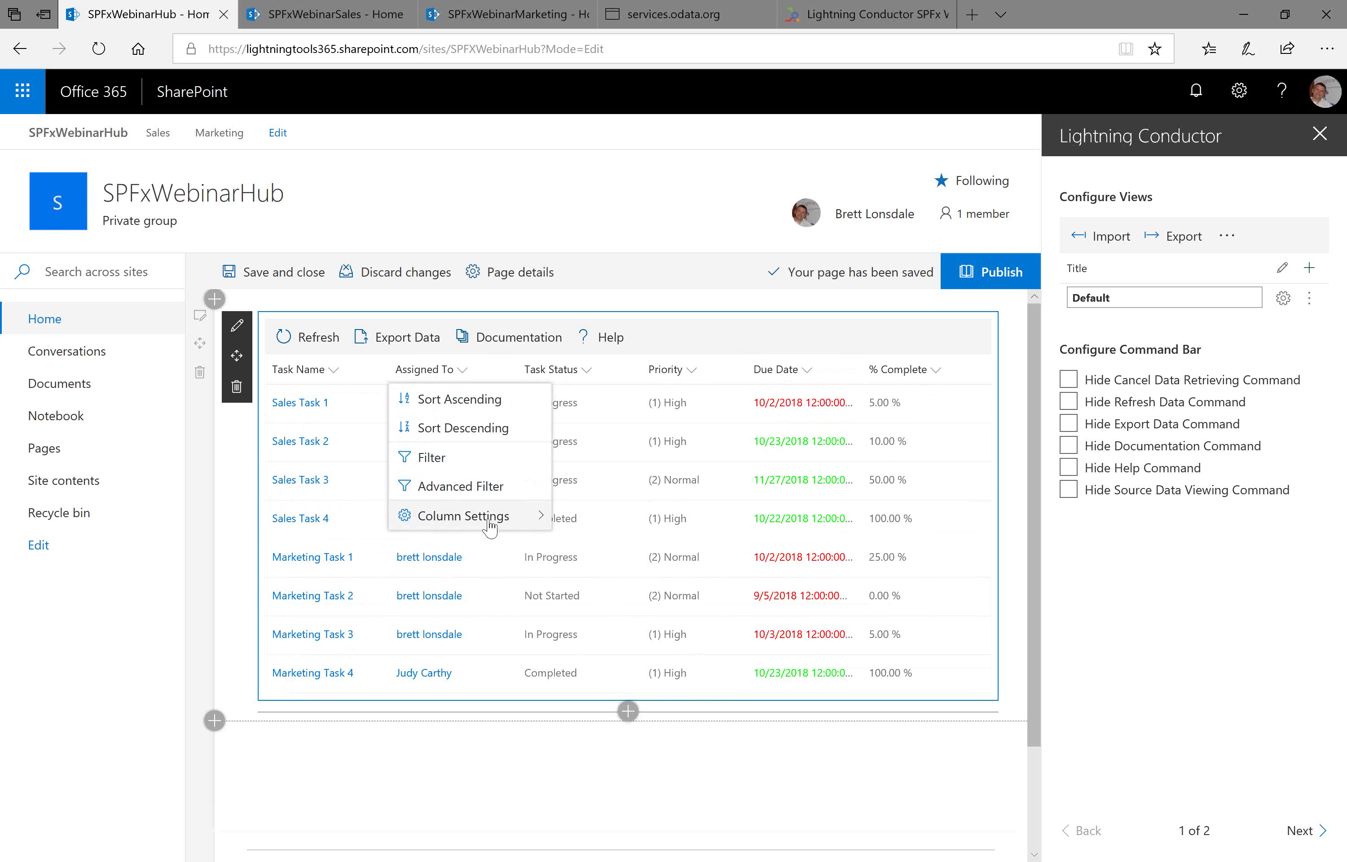
{"action": "mouse_move", "coordinate": [490, 518]}
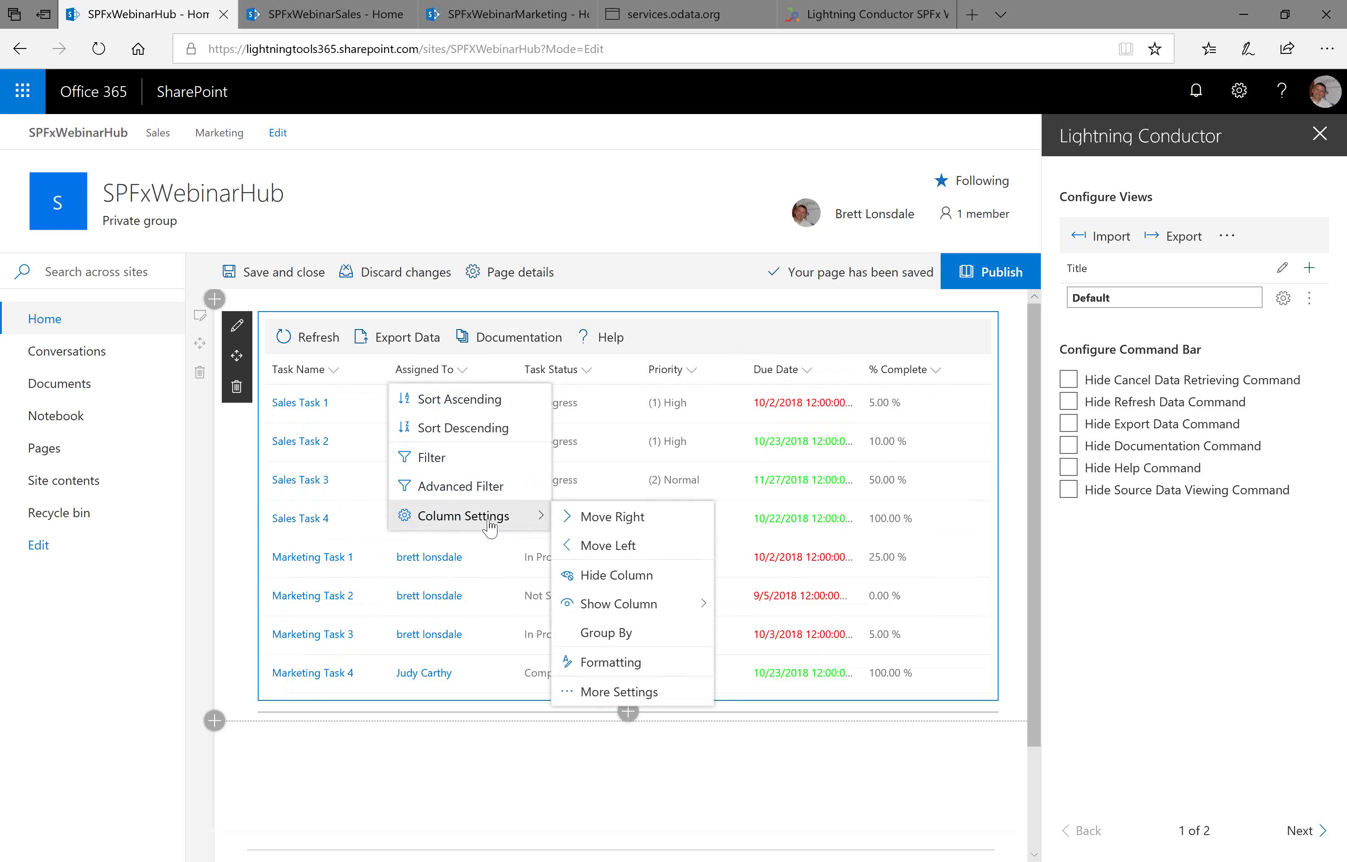
{"action": "left_click", "coordinate": [639, 522]}
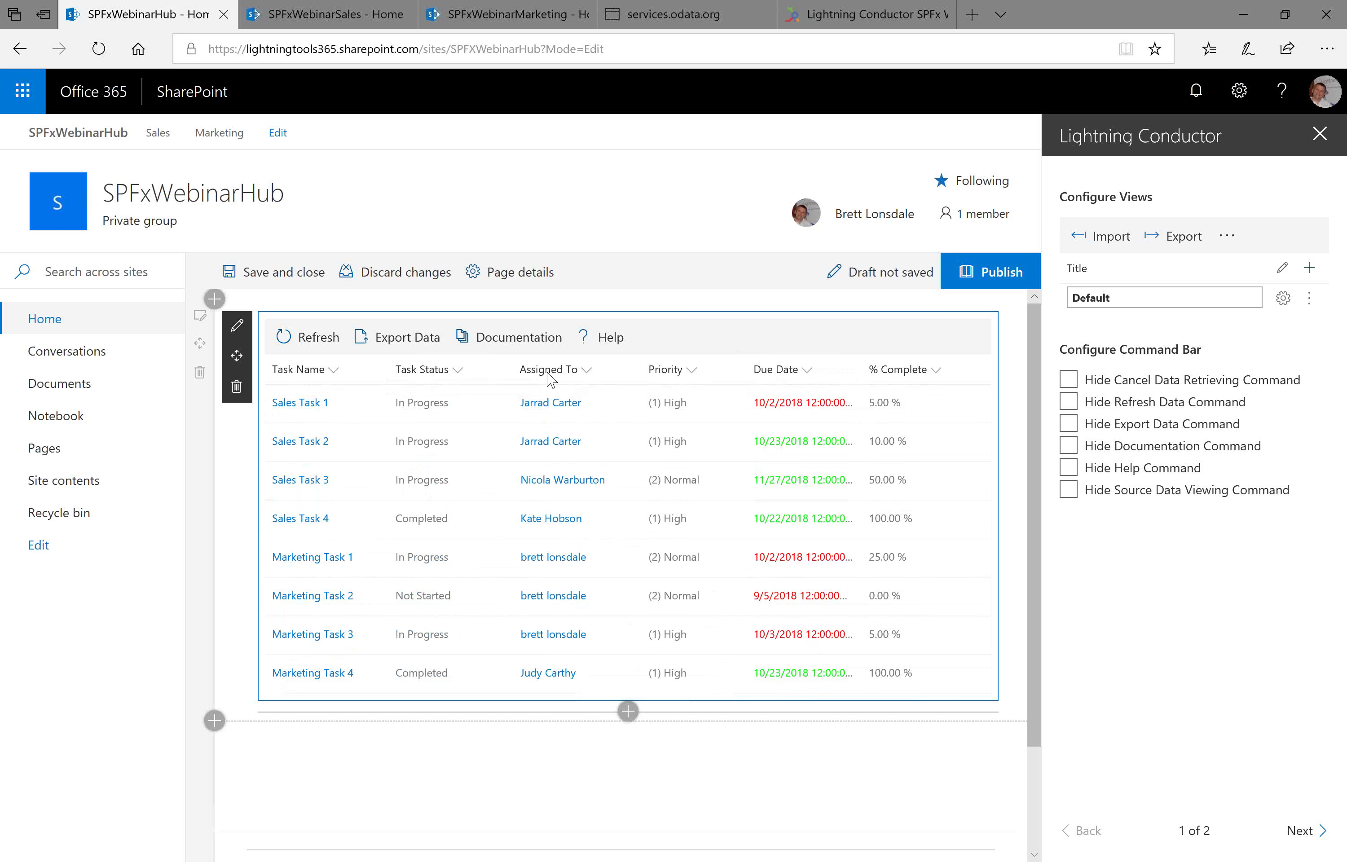
- Examine the Assigned To column's detailed settings without changing them, plus the list of additional columns that can be shown
{"action": "left_click", "coordinate": [586, 372]}
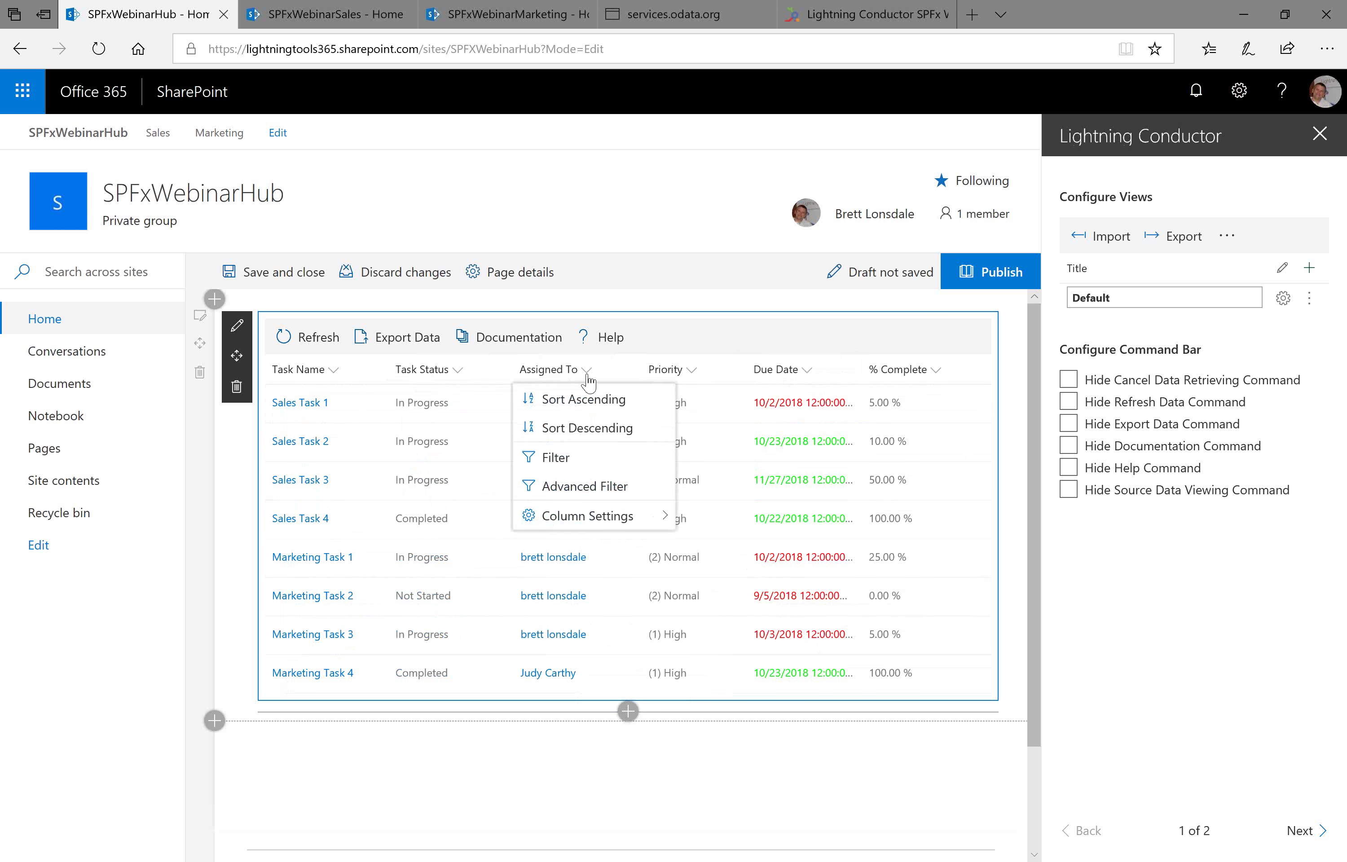
{"action": "mouse_move", "coordinate": [600, 516]}
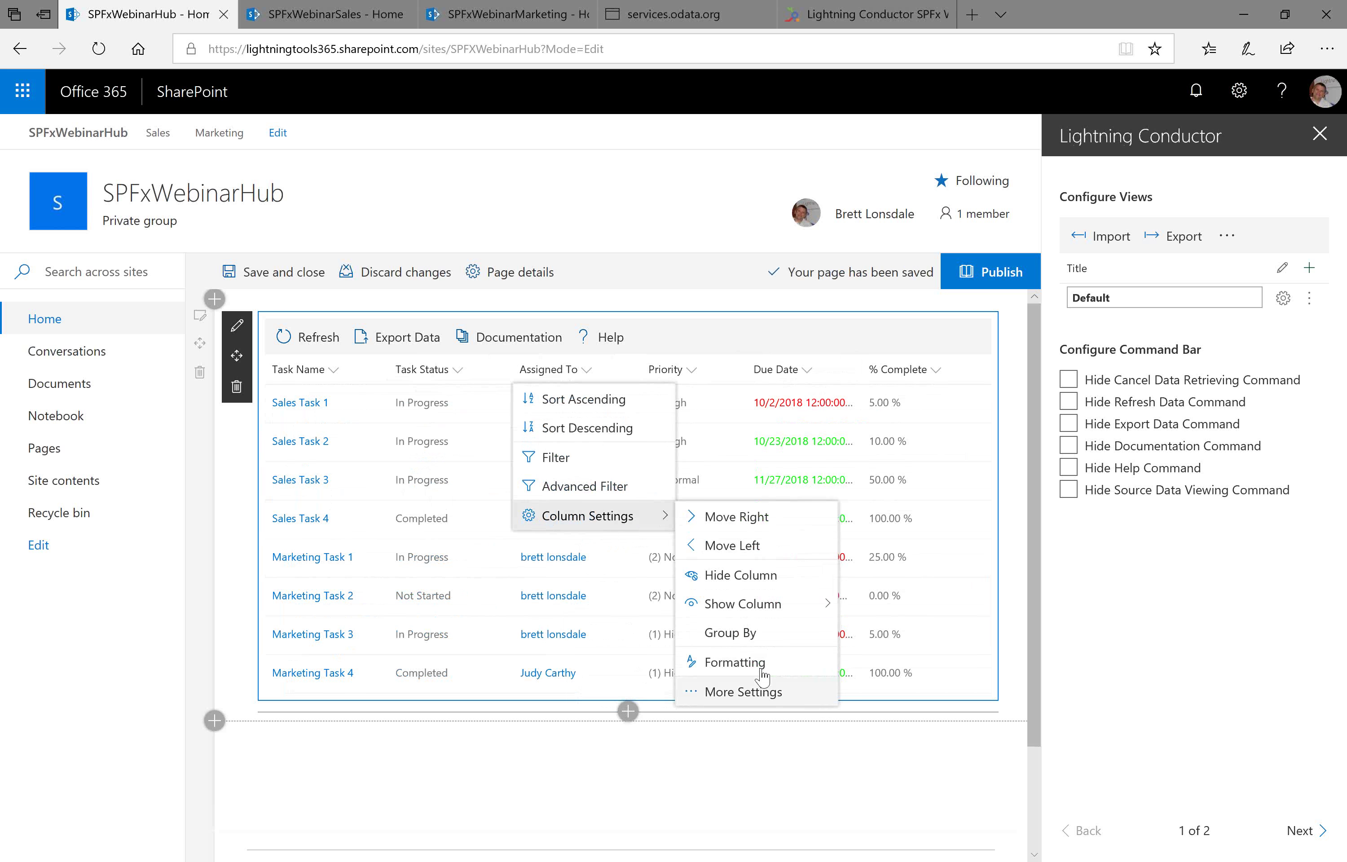
{"action": "left_click", "coordinate": [761, 689]}
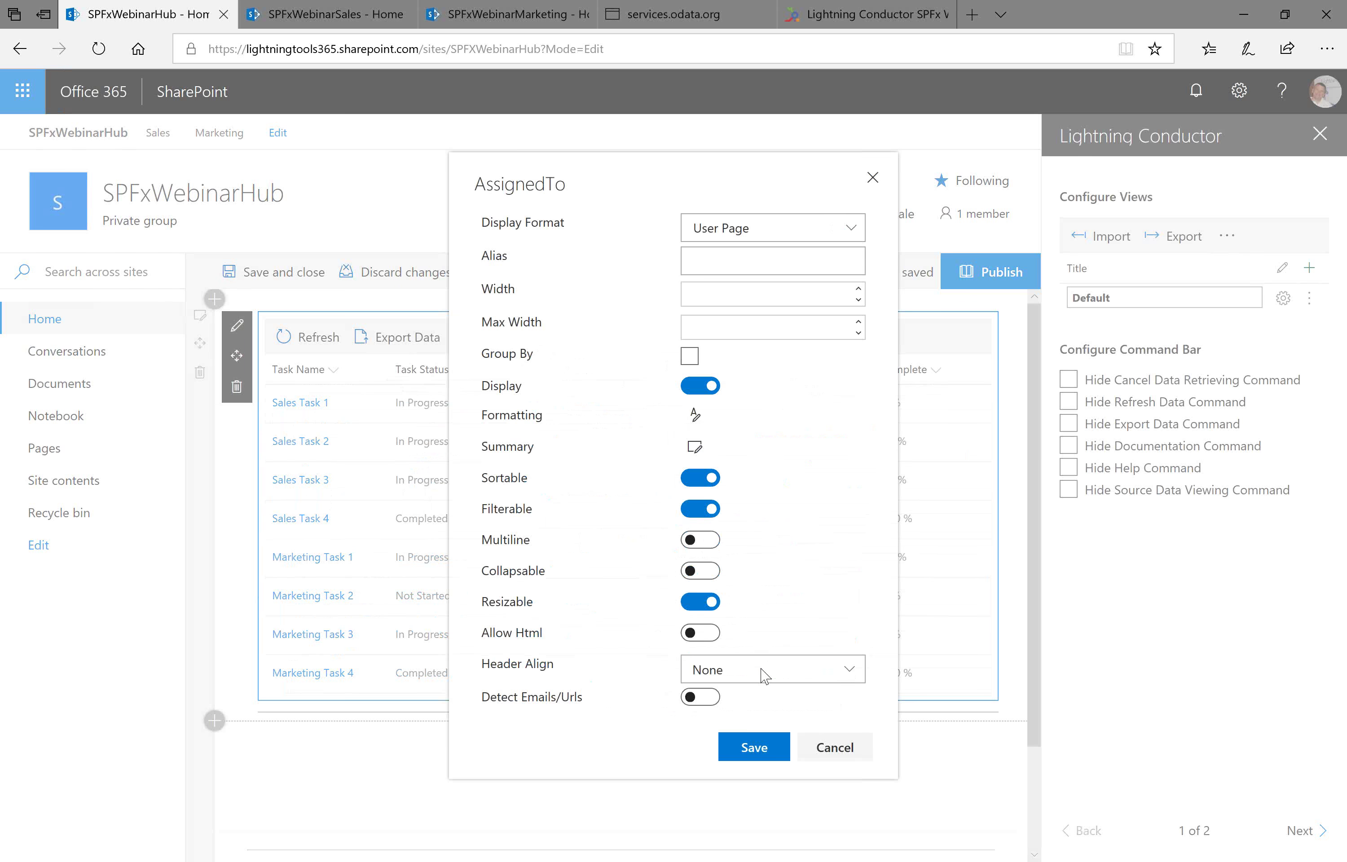
{"action": "left_click", "coordinate": [824, 748]}
{"action": "left_click", "coordinate": [588, 371]}
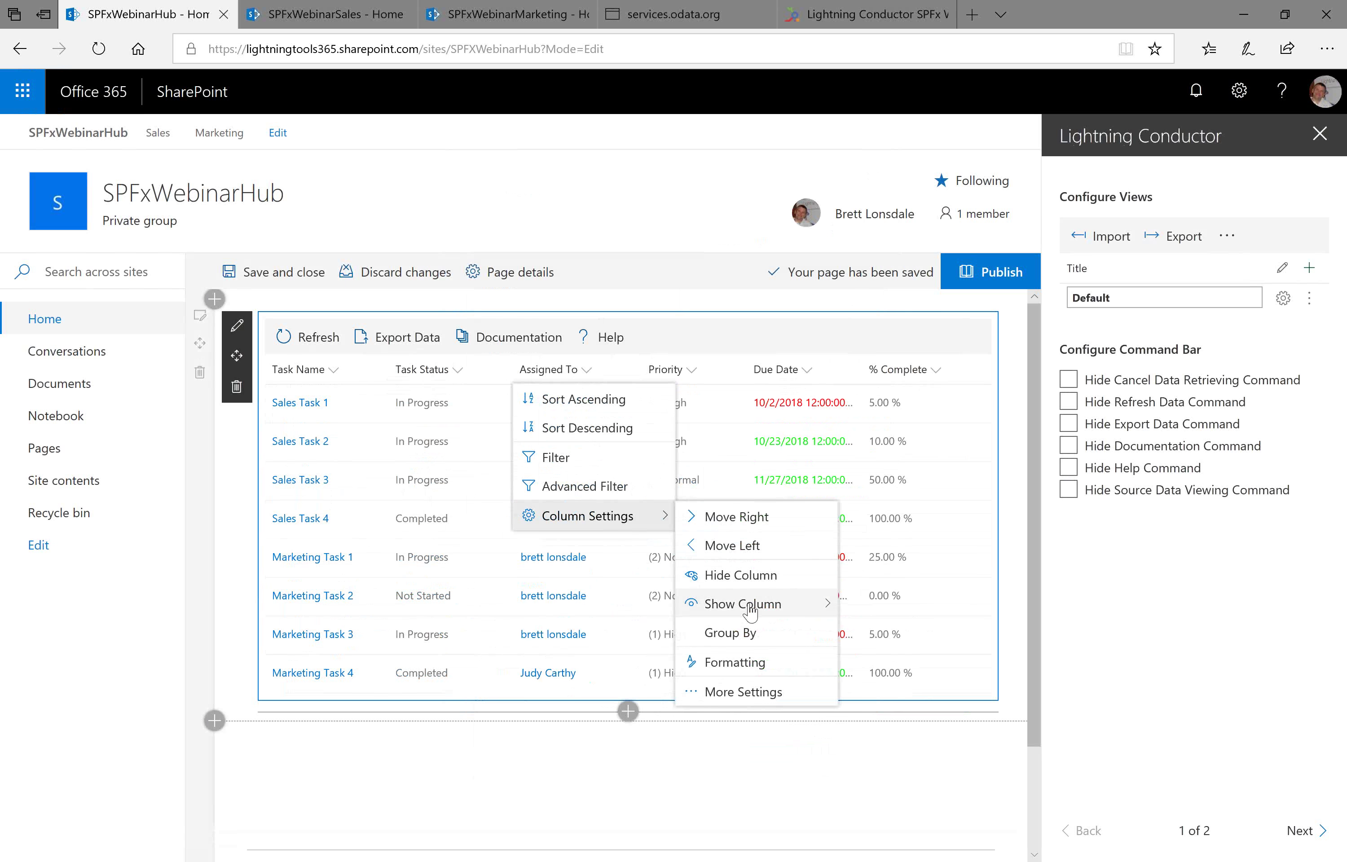
{"action": "left_click", "coordinate": [824, 614]}
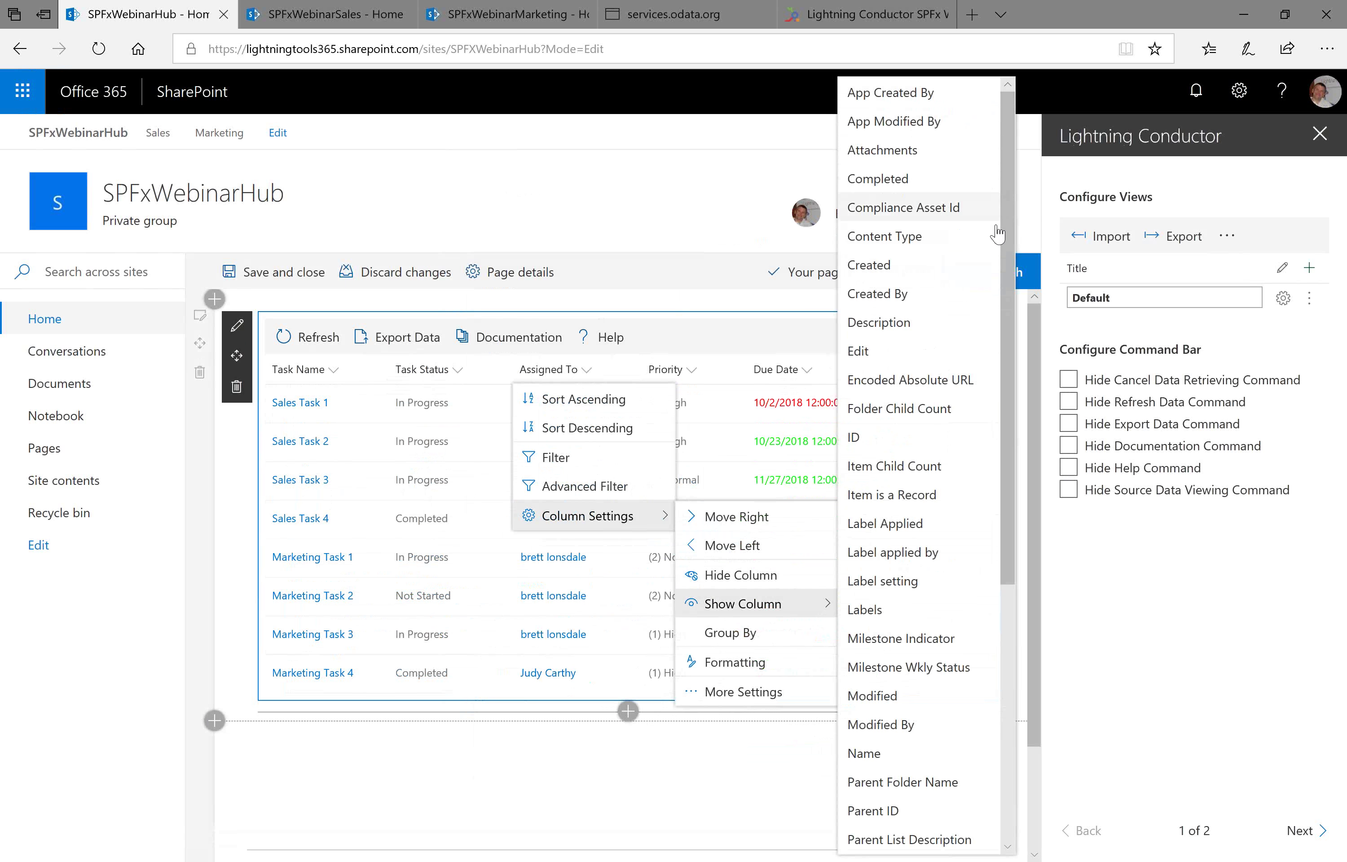
{"action": "left_click_drag", "start_coordinate": [1003, 263], "coordinate": [987, 523]}
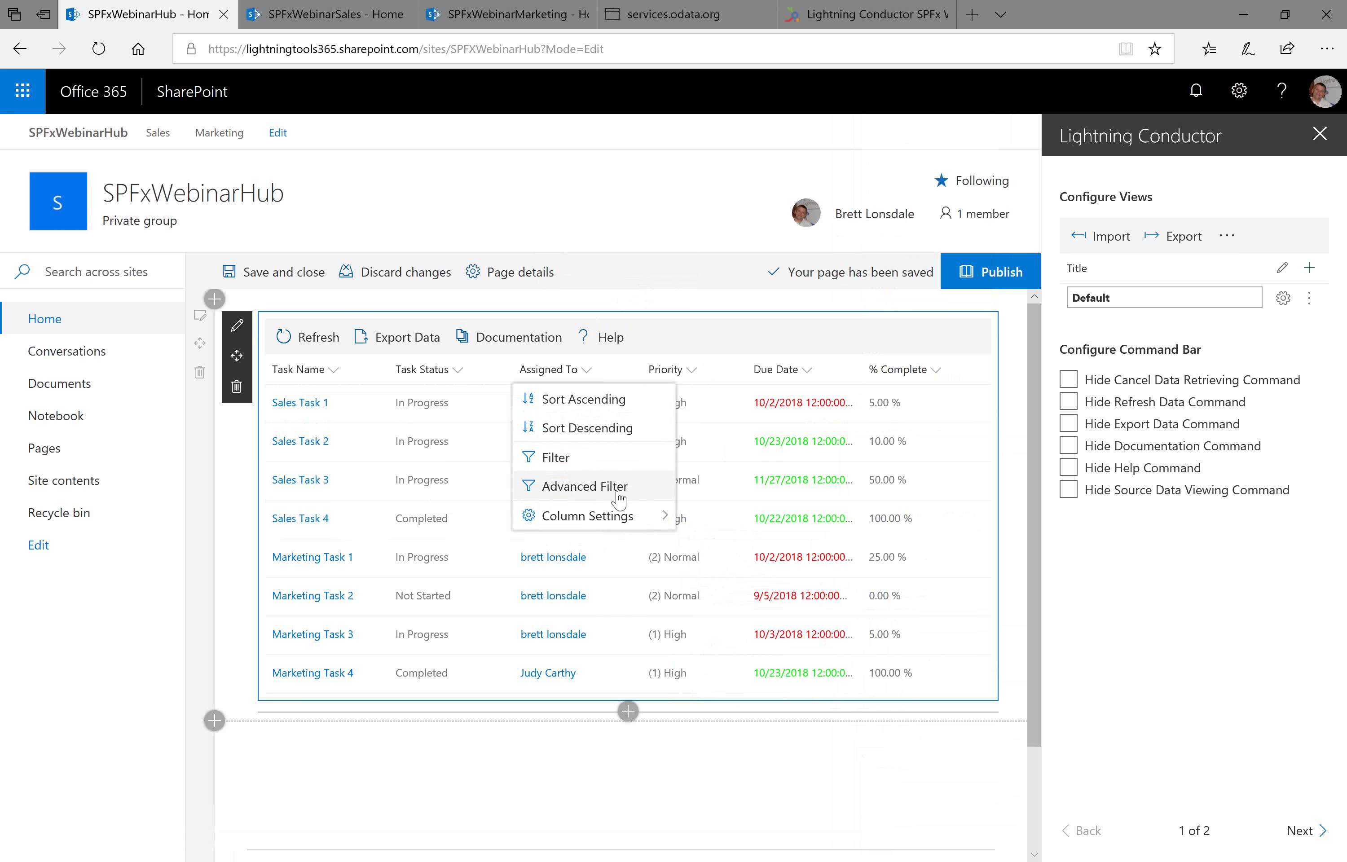
- Create an advanced filter on the task grid with two conditions combined by Or
{"action": "left_click", "coordinate": [643, 499]}
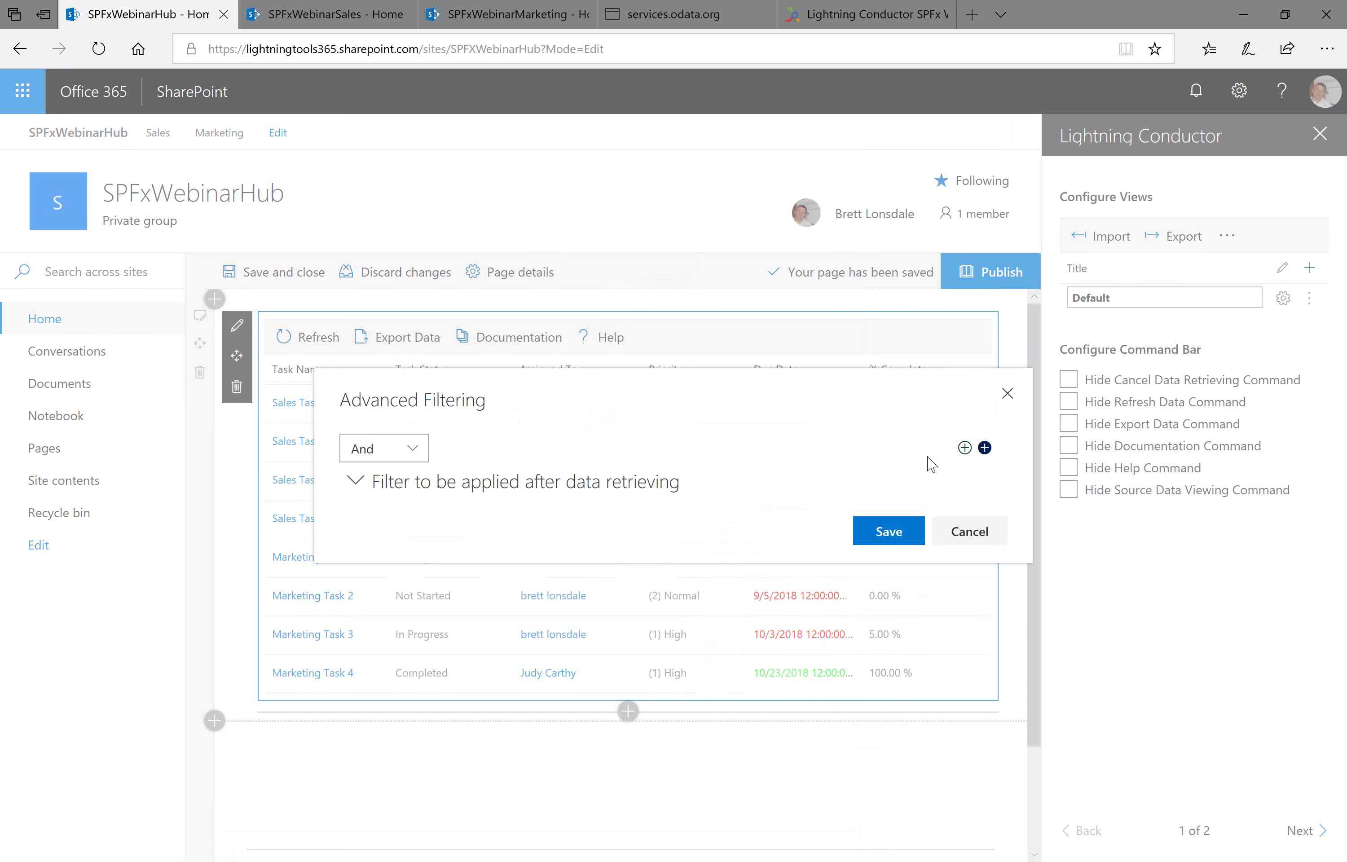
{"action": "left_click", "coordinate": [965, 448]}
{"action": "left_click", "coordinate": [964, 431]}
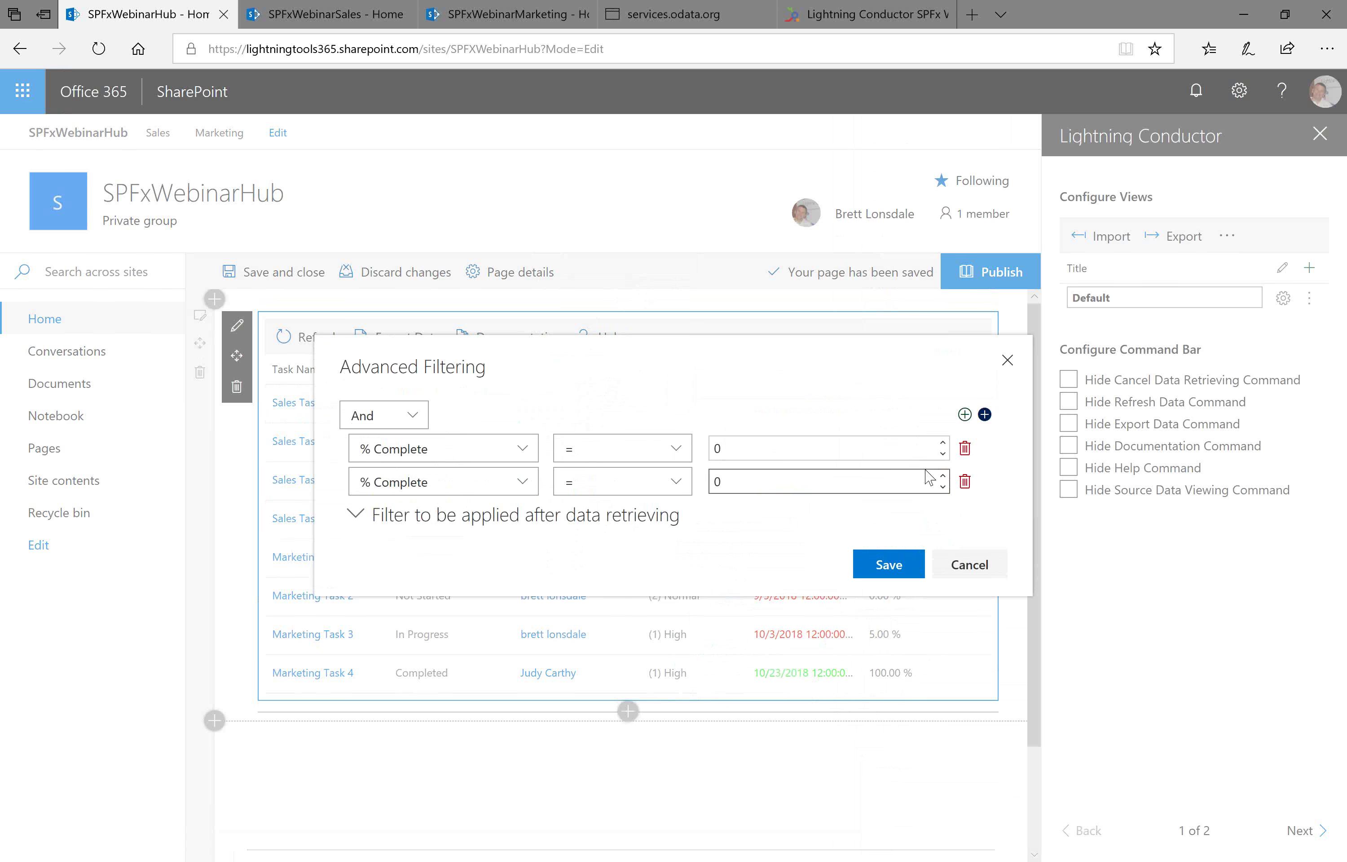
{"action": "left_click", "coordinate": [396, 415]}
{"action": "left_click", "coordinate": [391, 475]}
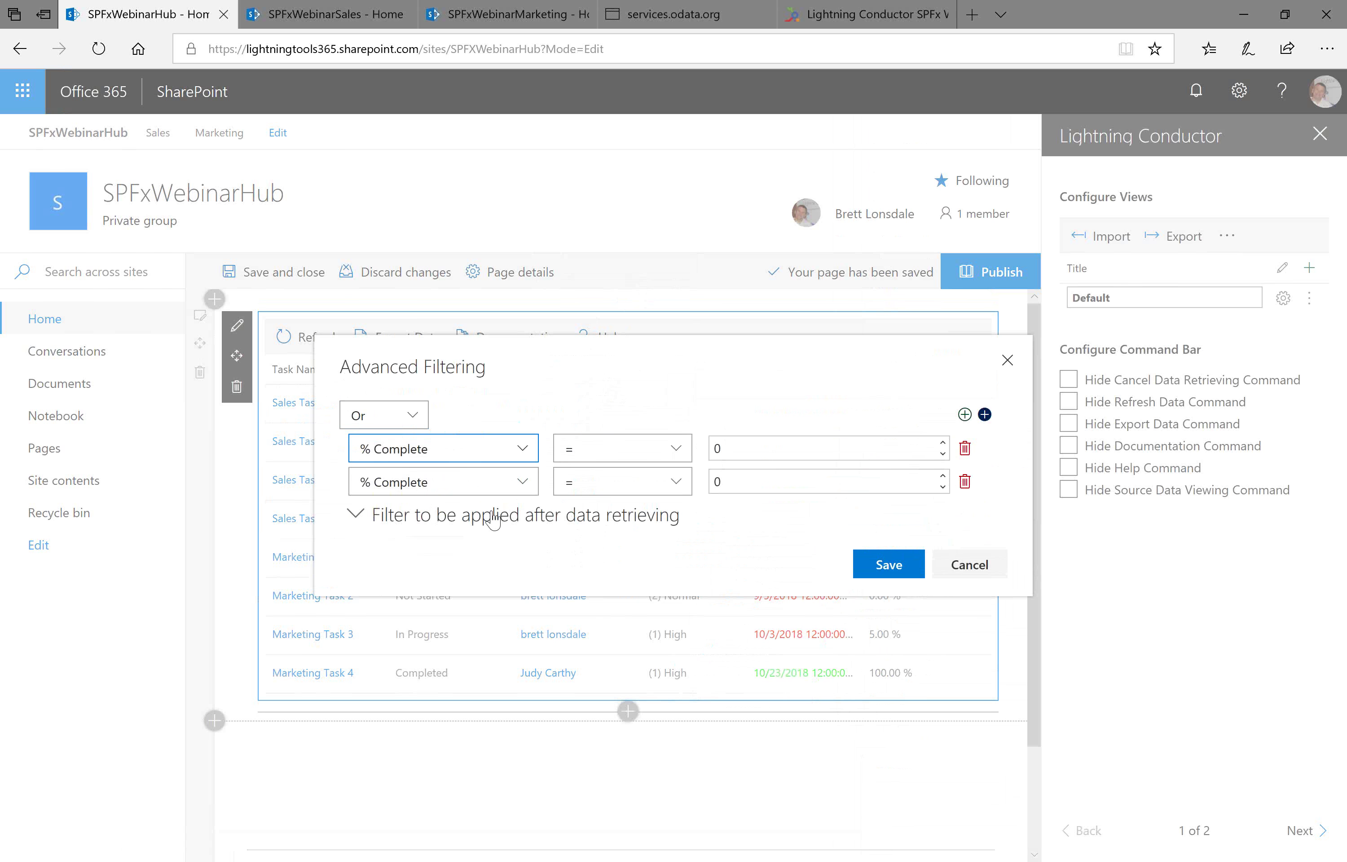
- Set the first filter condition to Priority = (1) High
{"action": "left_click", "coordinate": [486, 482]}
{"action": "scroll", "coordinate": [517, 583], "scroll_direction": "down", "scroll_amount": 10}
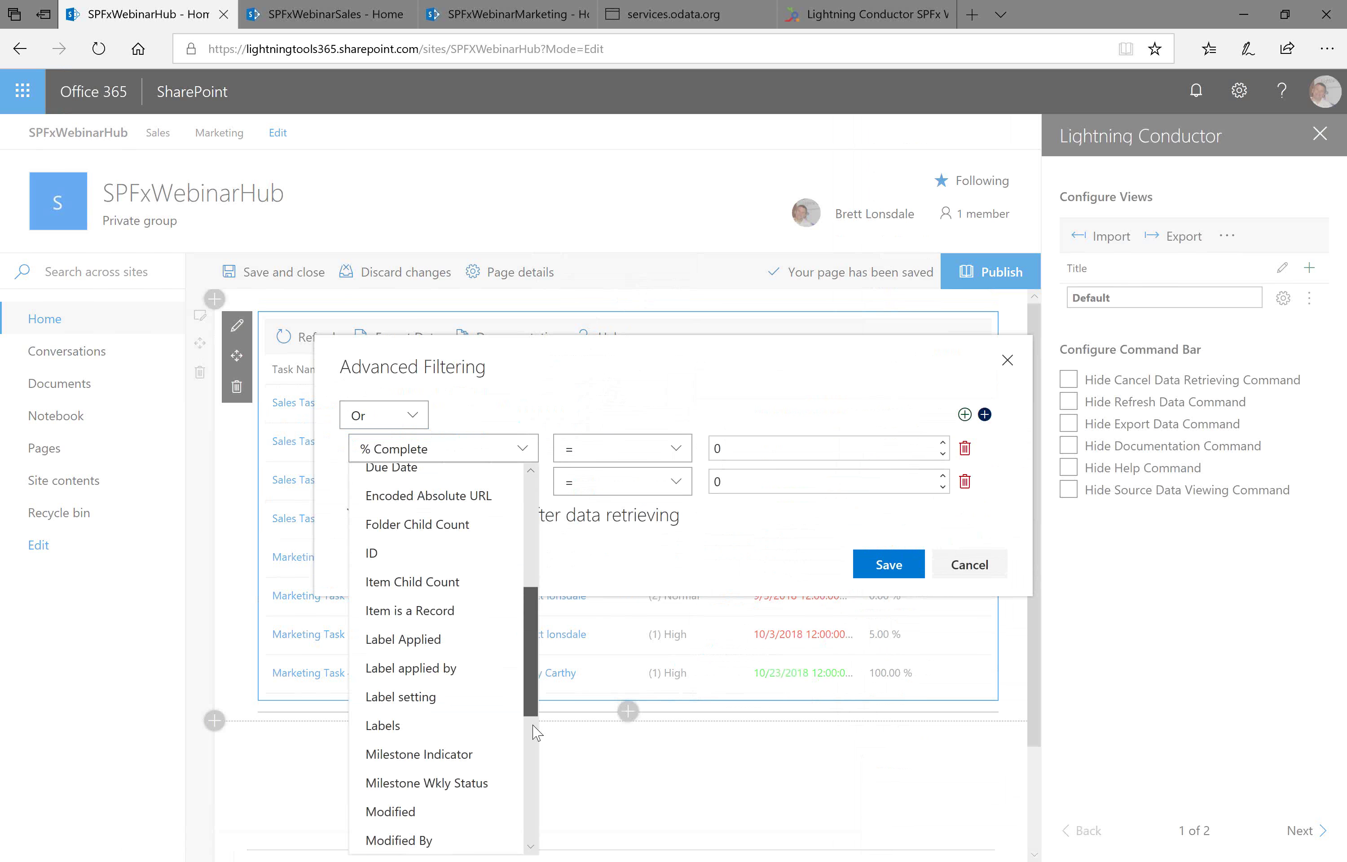
{"action": "left_click", "coordinate": [424, 652]}
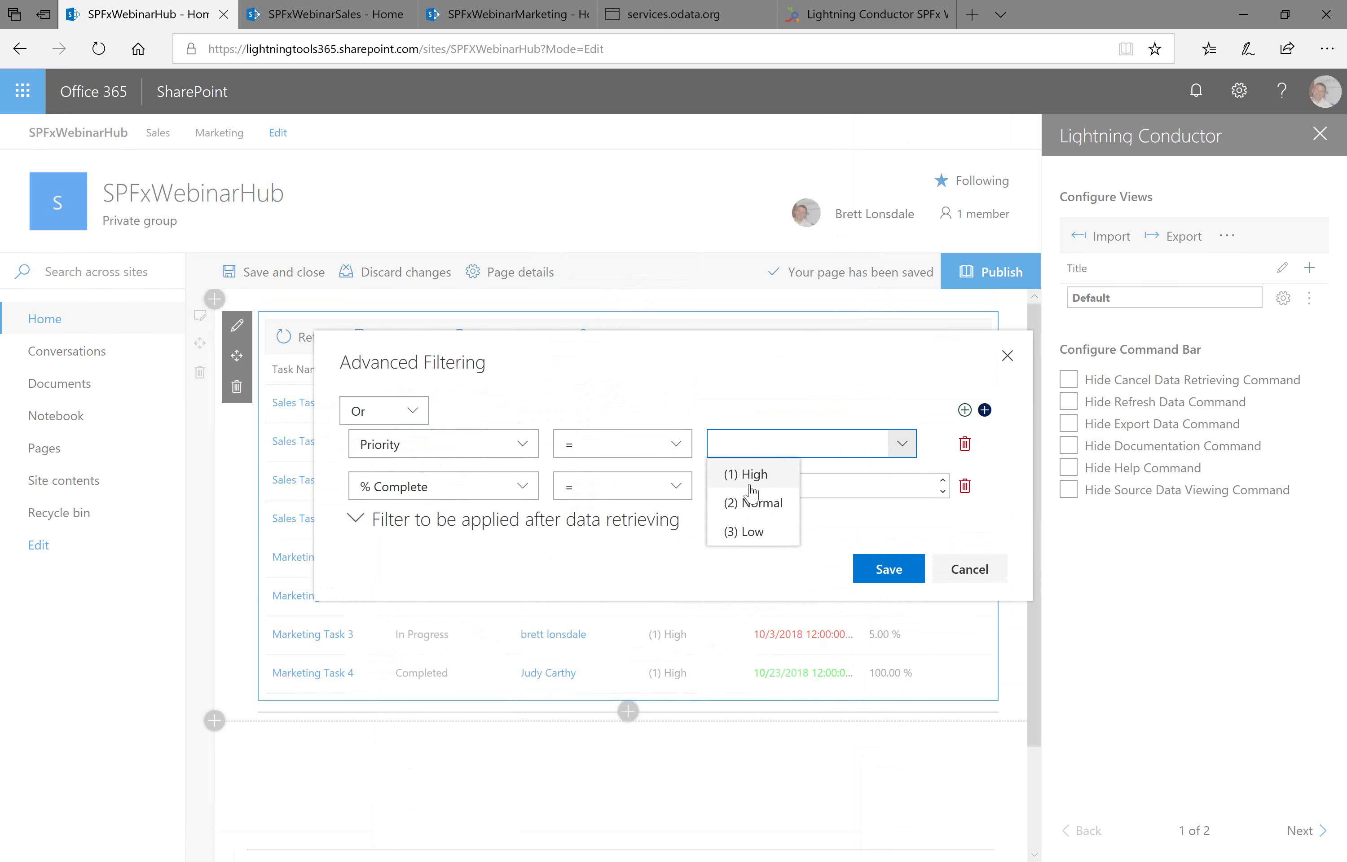
{"action": "left_click", "coordinate": [747, 477]}
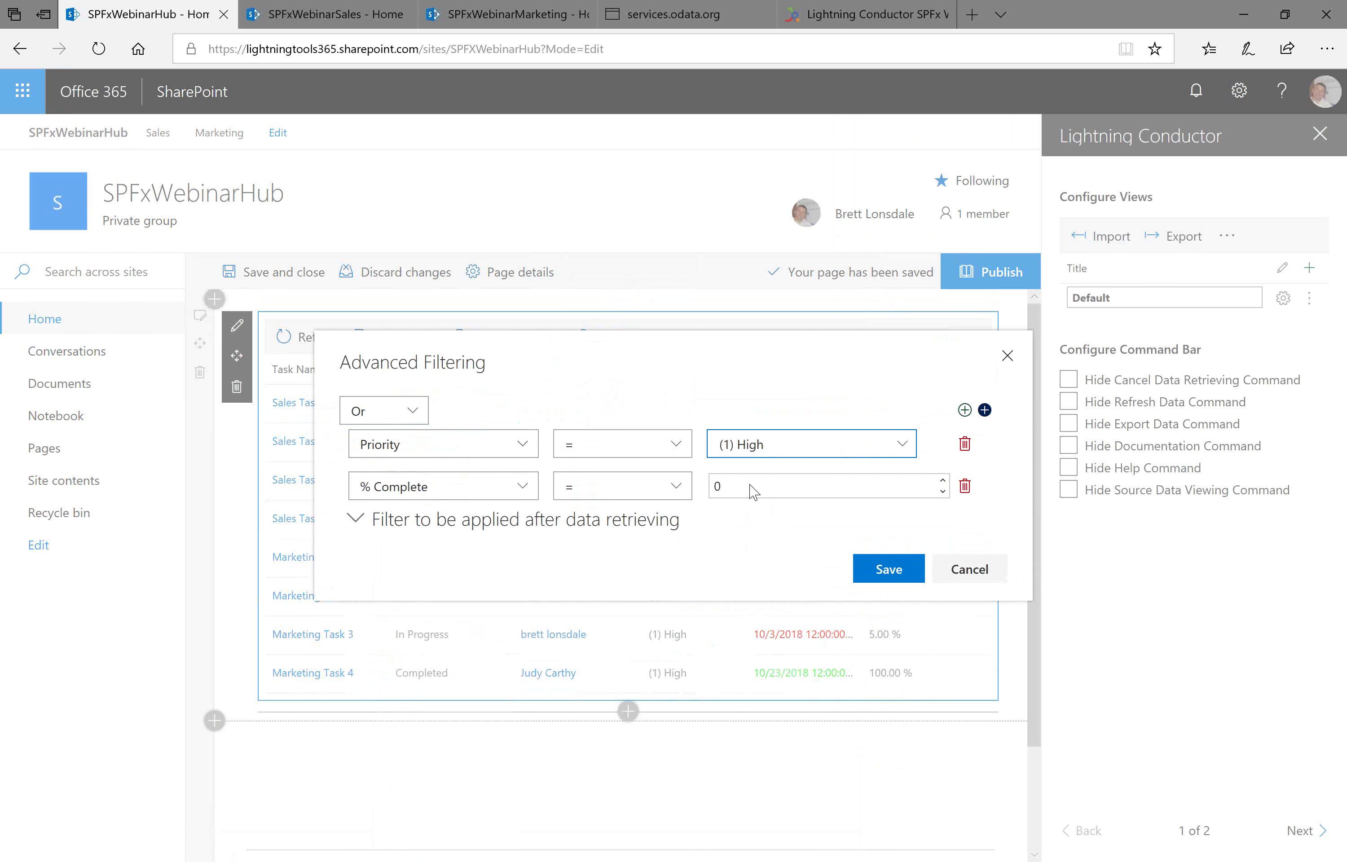
- Switch the second filter condition to Due Date and discard the advanced filter
{"action": "left_click", "coordinate": [517, 488]}
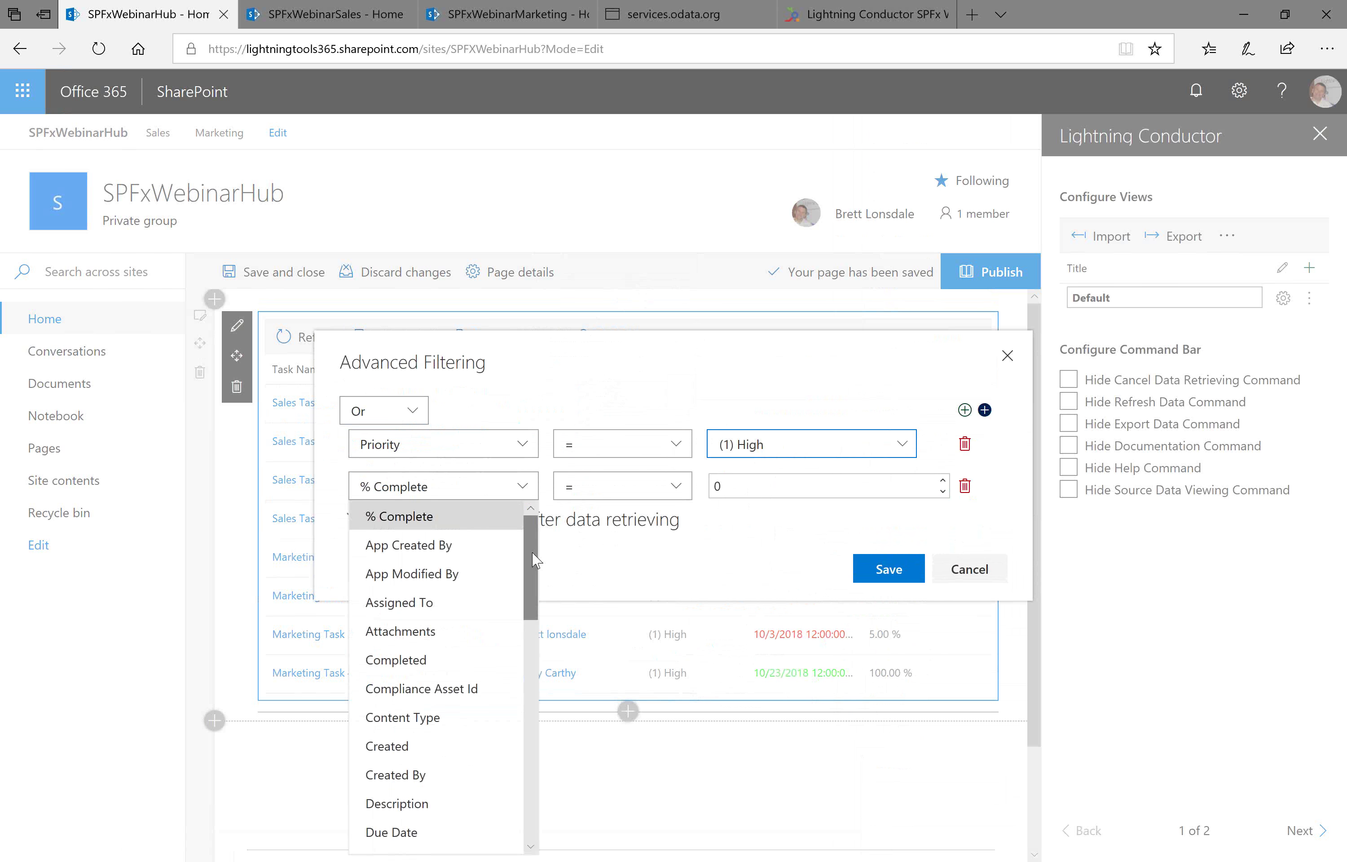
{"action": "left_click_drag", "start_coordinate": [534, 560], "coordinate": [534, 613]}
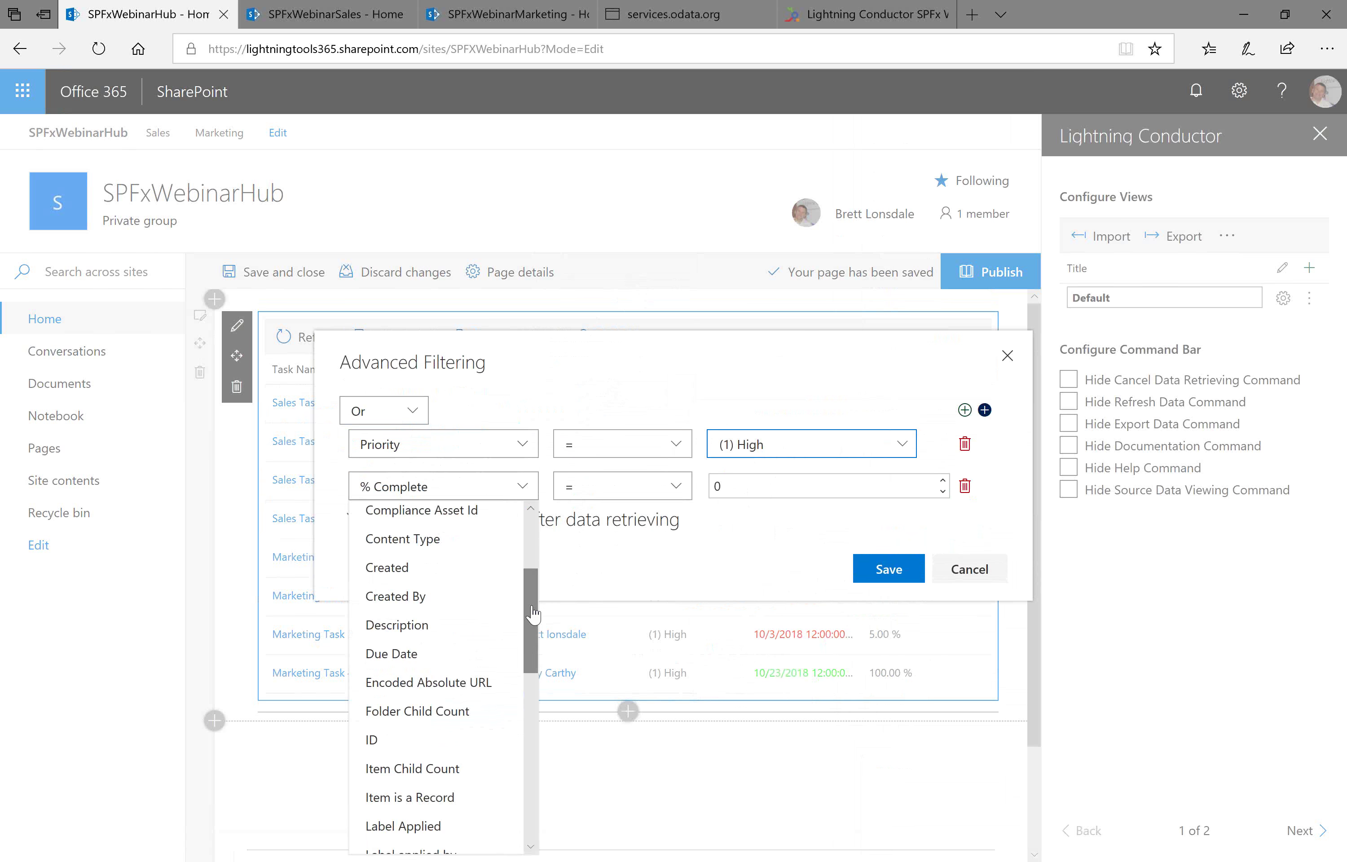
{"action": "left_click", "coordinate": [466, 655]}
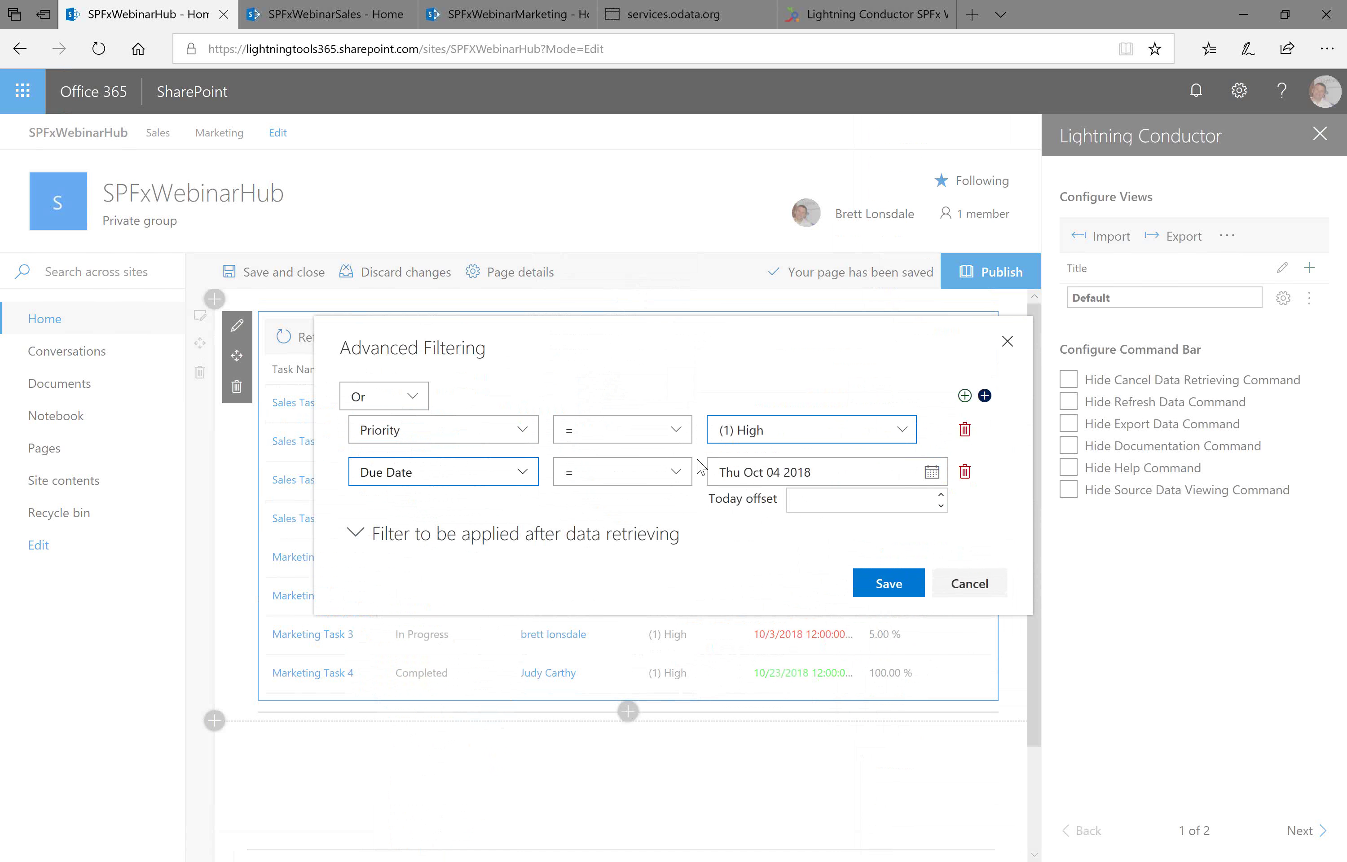
{"action": "left_click", "coordinate": [957, 597]}
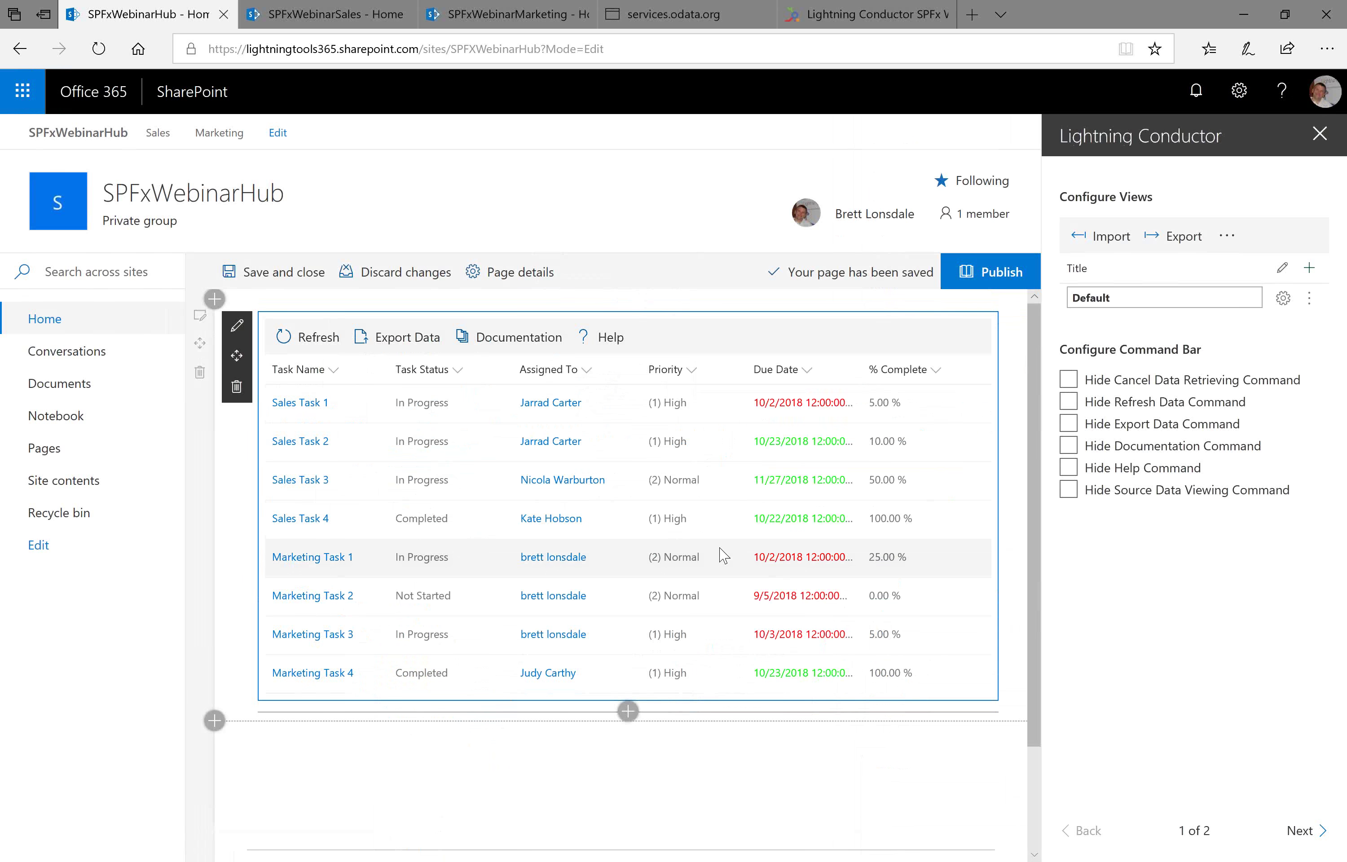
- Start a conditional formatting rule on the Priority column with the condition Priority = (1) High
{"action": "left_click", "coordinate": [691, 370]}
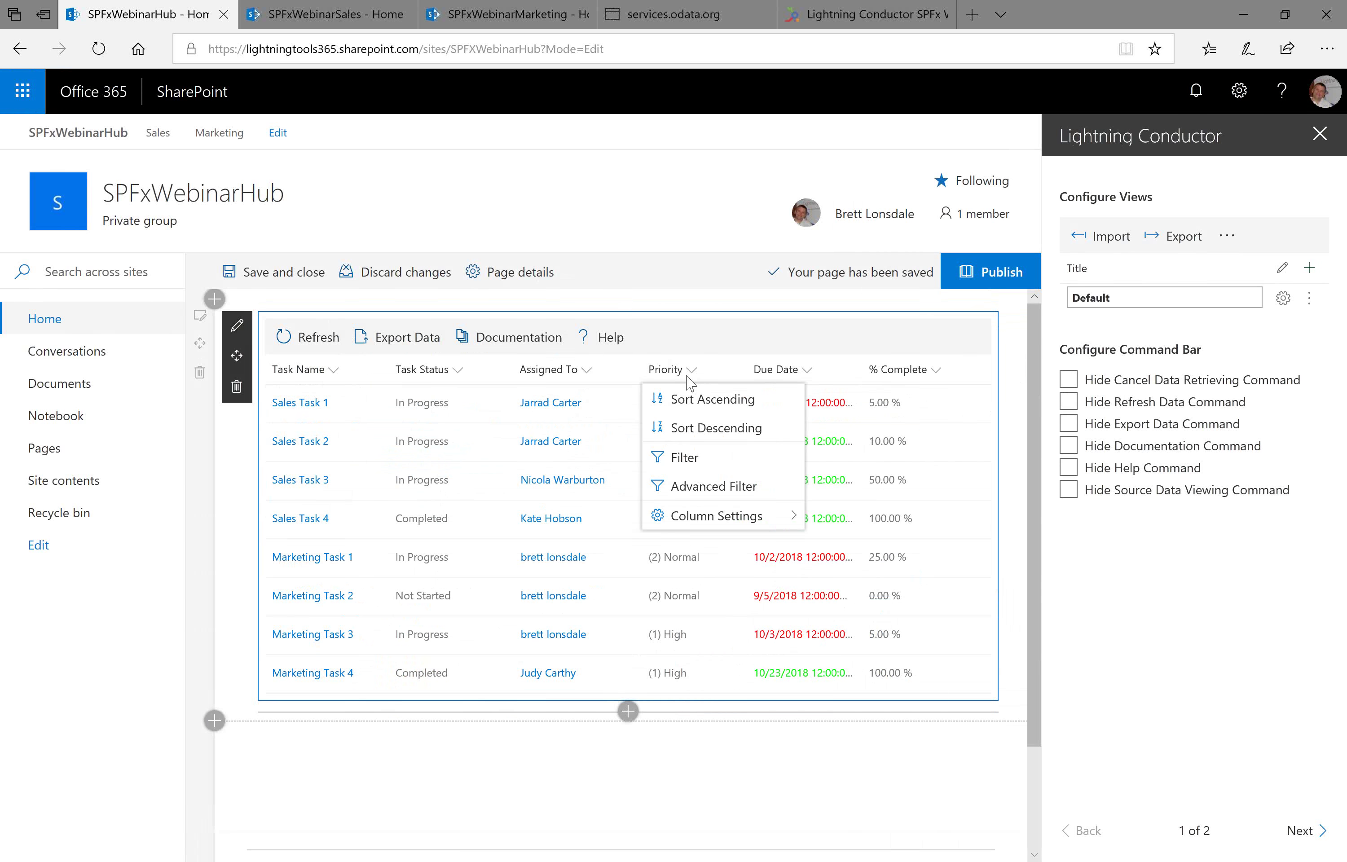
{"action": "mouse_move", "coordinate": [734, 512]}
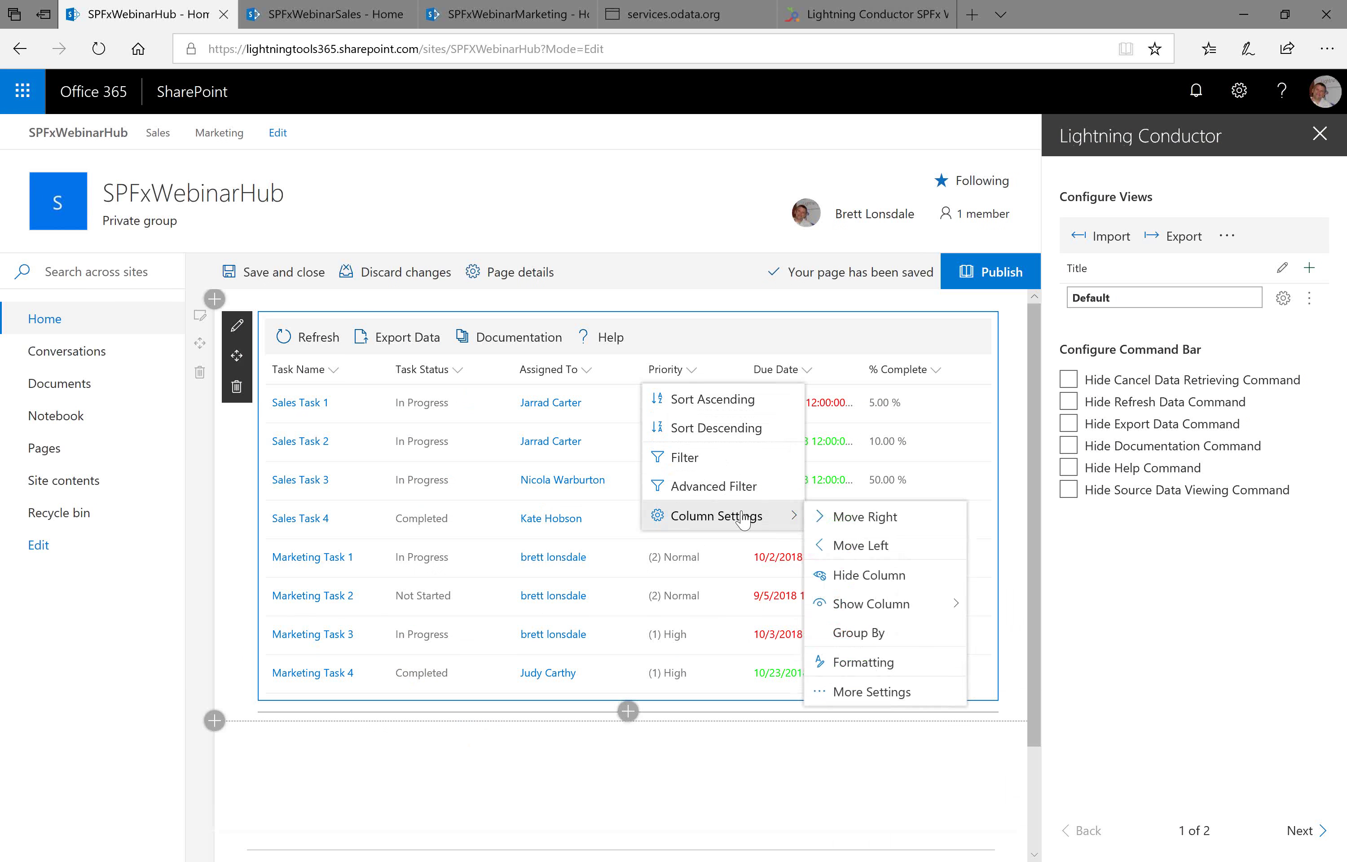
{"action": "left_click", "coordinate": [864, 663]}
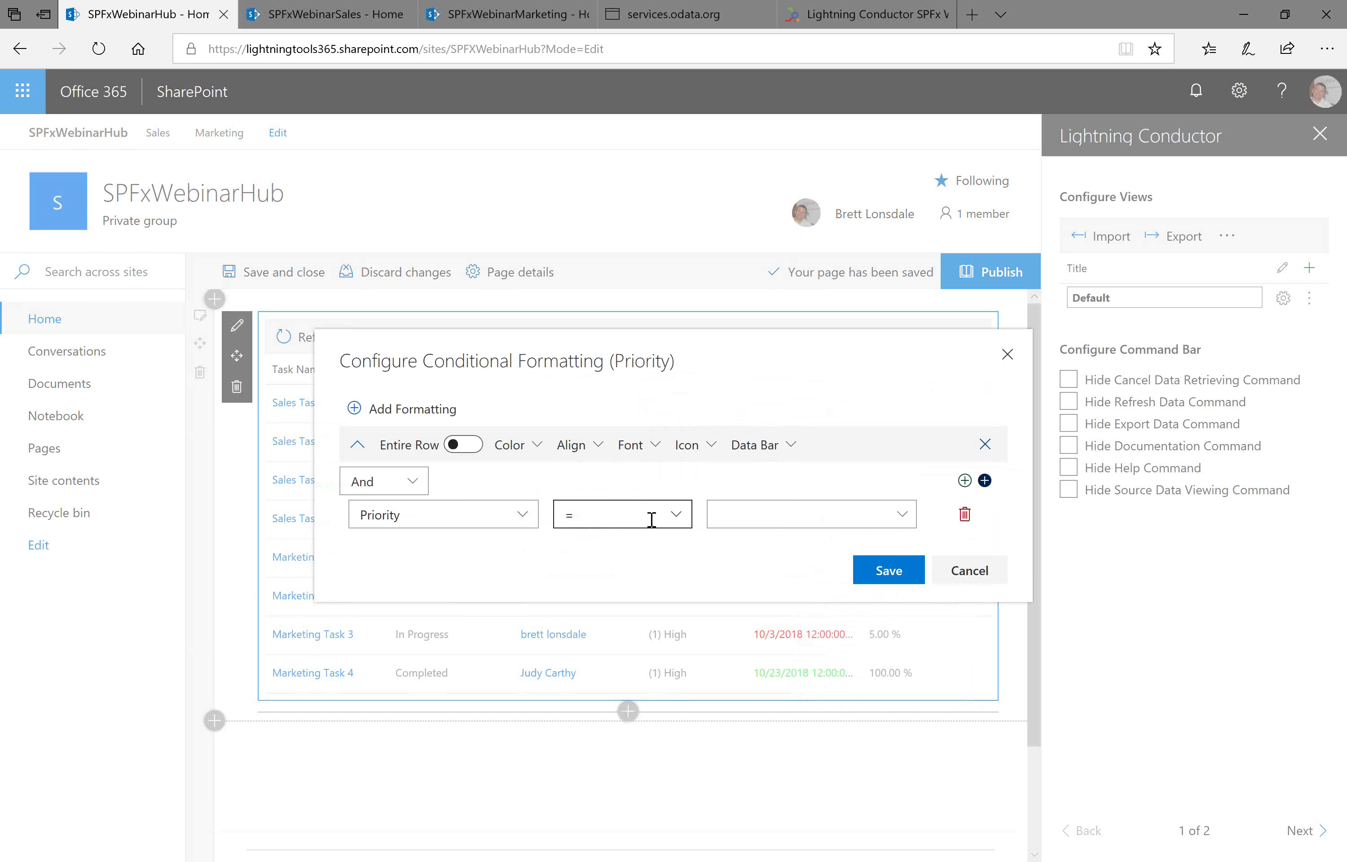
{"action": "left_click", "coordinate": [884, 515]}
{"action": "left_click", "coordinate": [746, 551]}
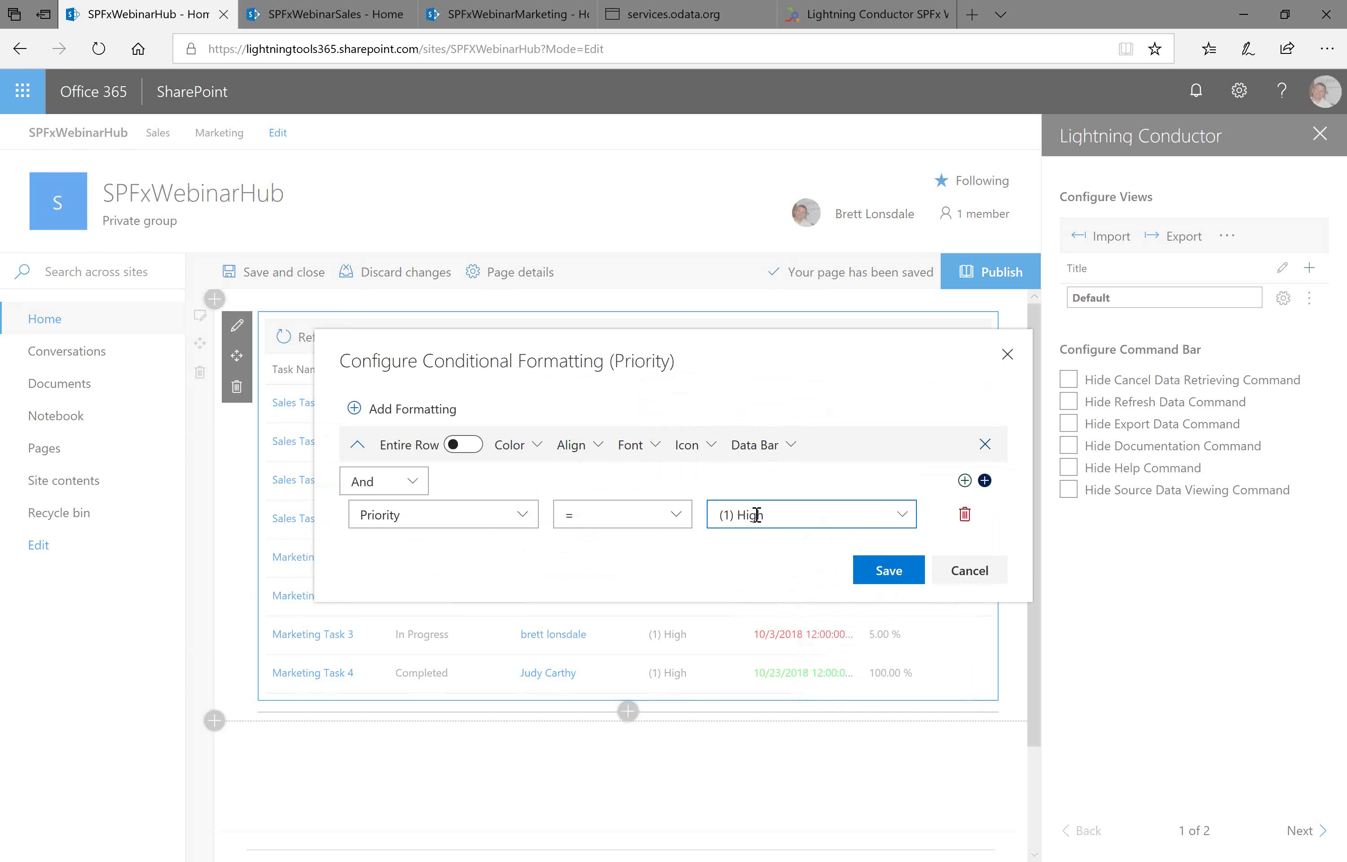
{"action": "left_click", "coordinate": [544, 453]}
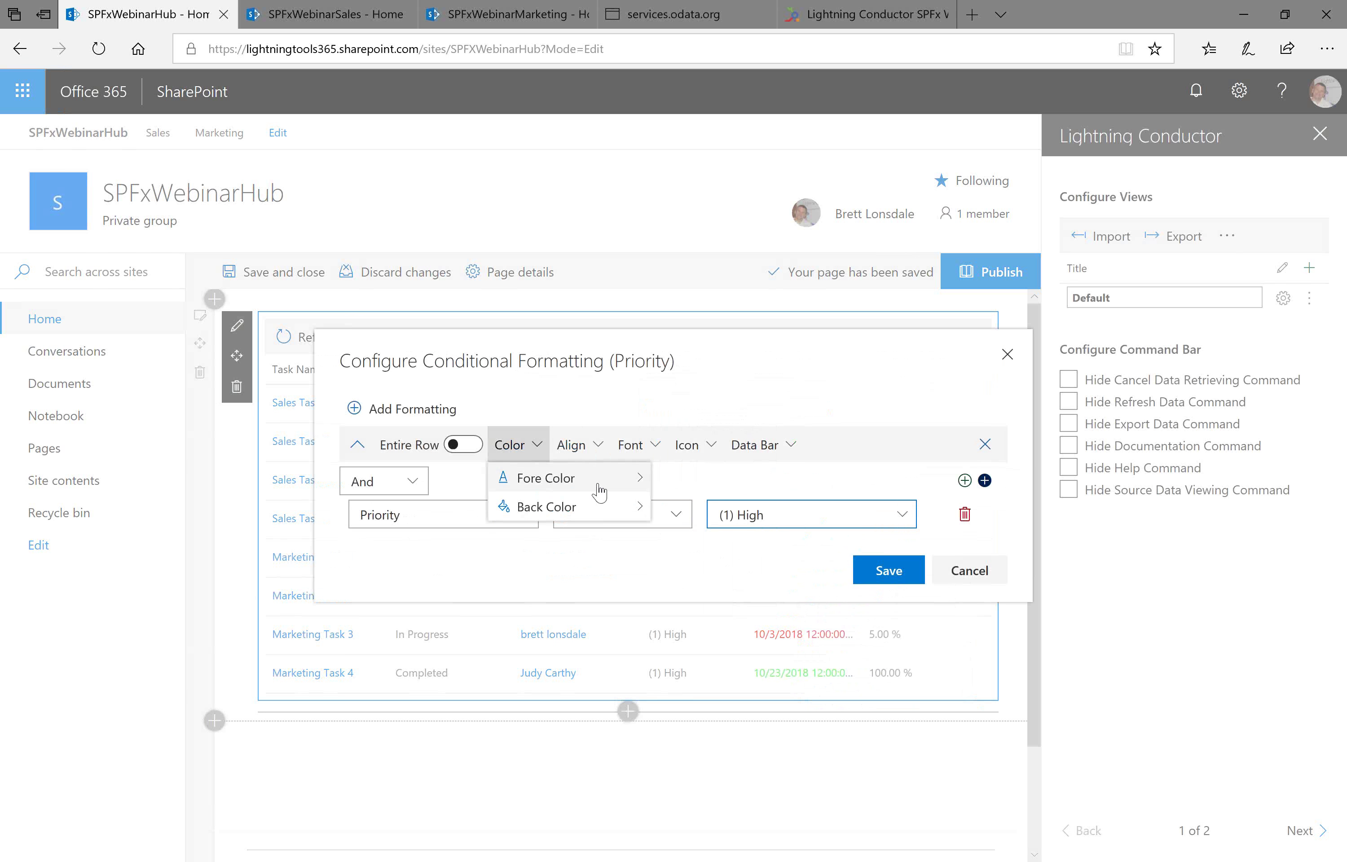
{"action": "mouse_move", "coordinate": [597, 485]}
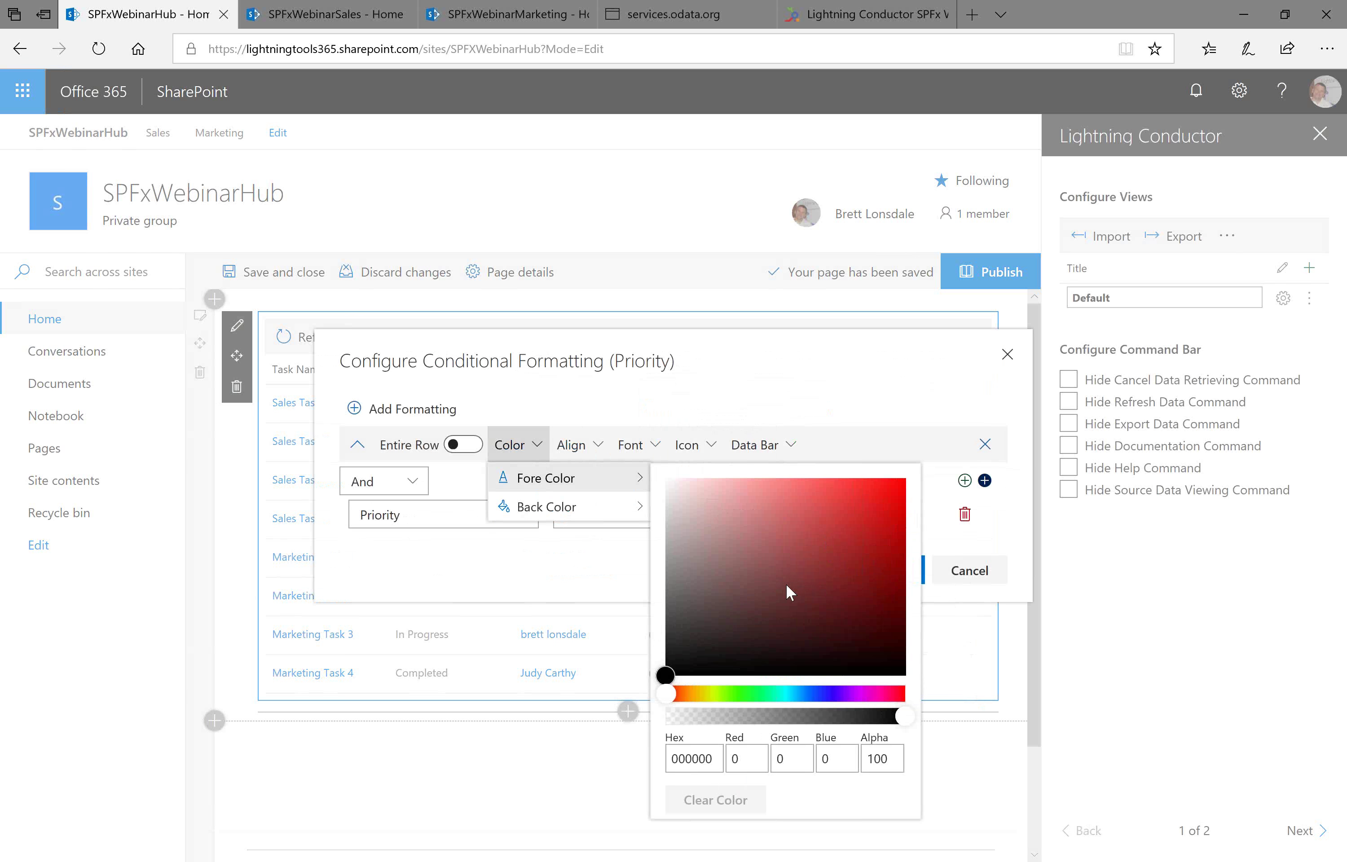
{"action": "left_click", "coordinate": [646, 418]}
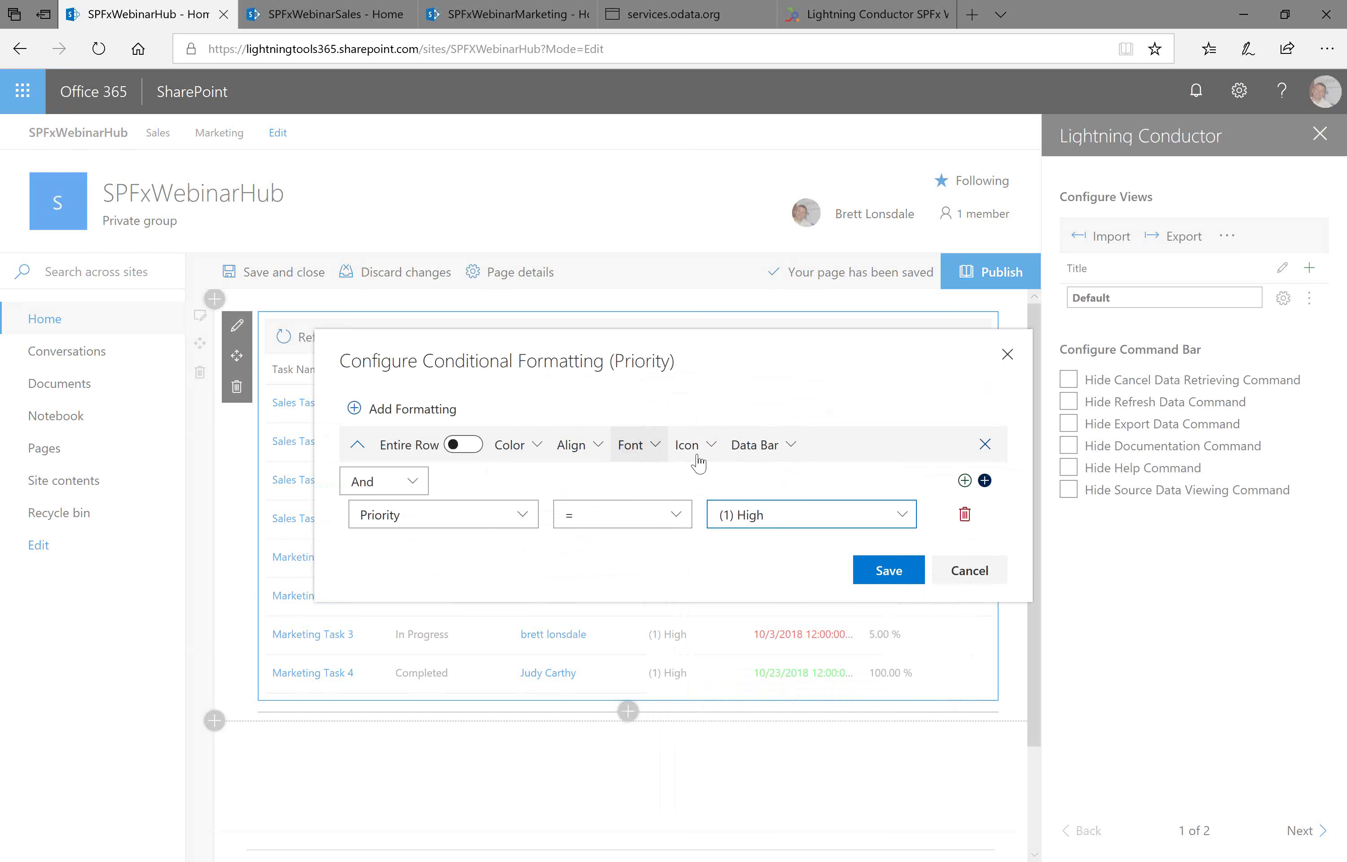
- Search the icon choices for the Priority rule for "car" and clear the search
{"action": "left_click", "coordinate": [712, 448]}
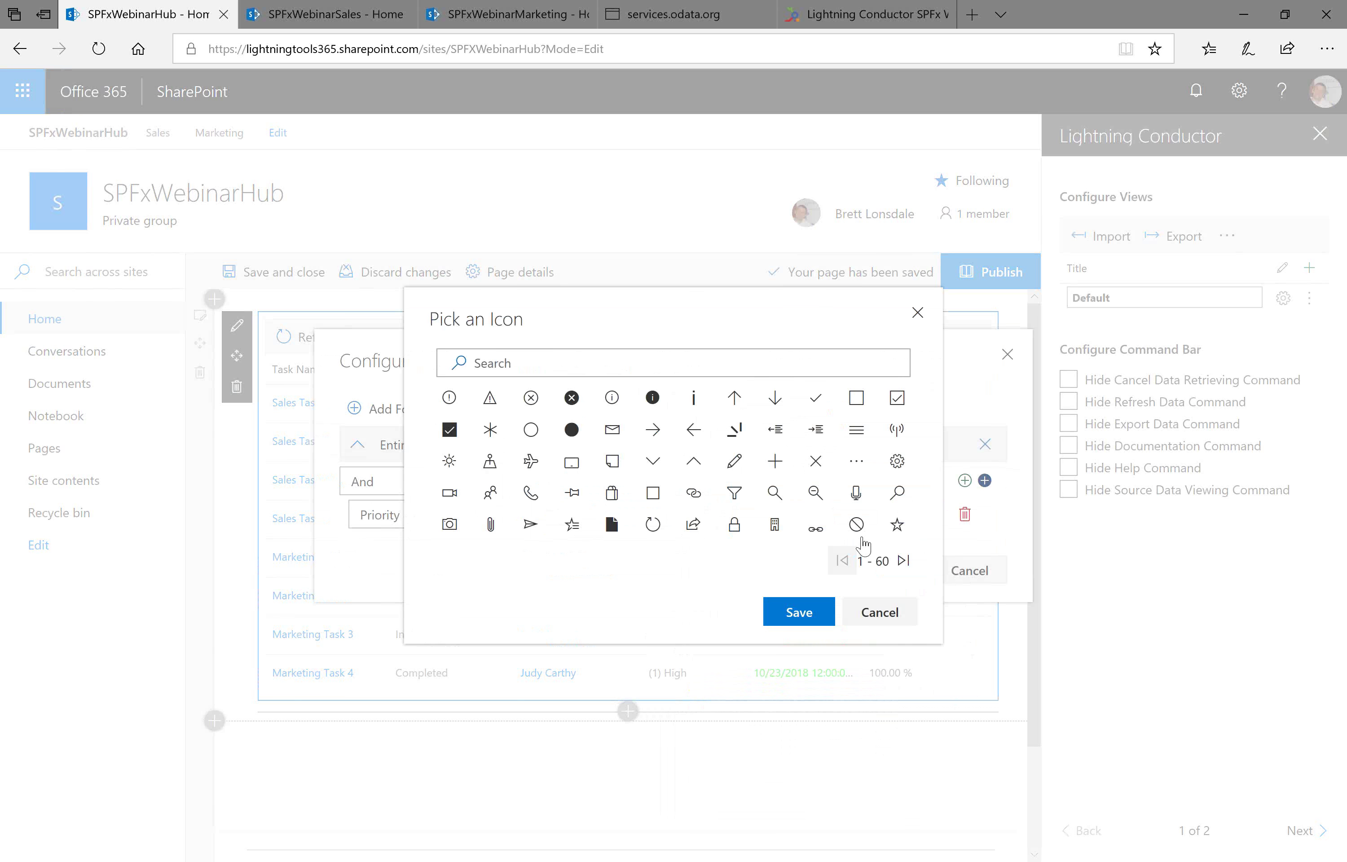
{"action": "left_click", "coordinate": [522, 366]}
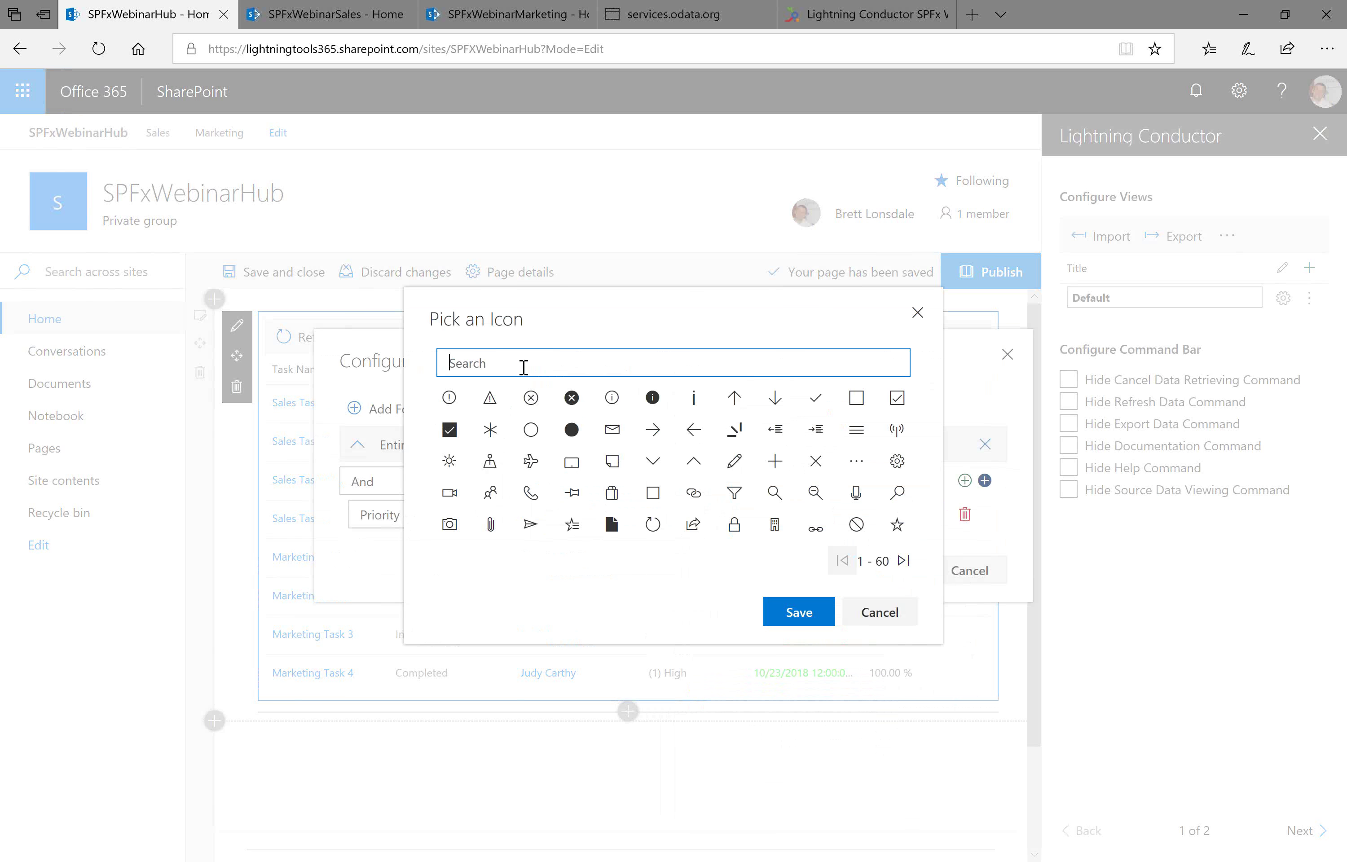
{"action": "type", "text": "car"}
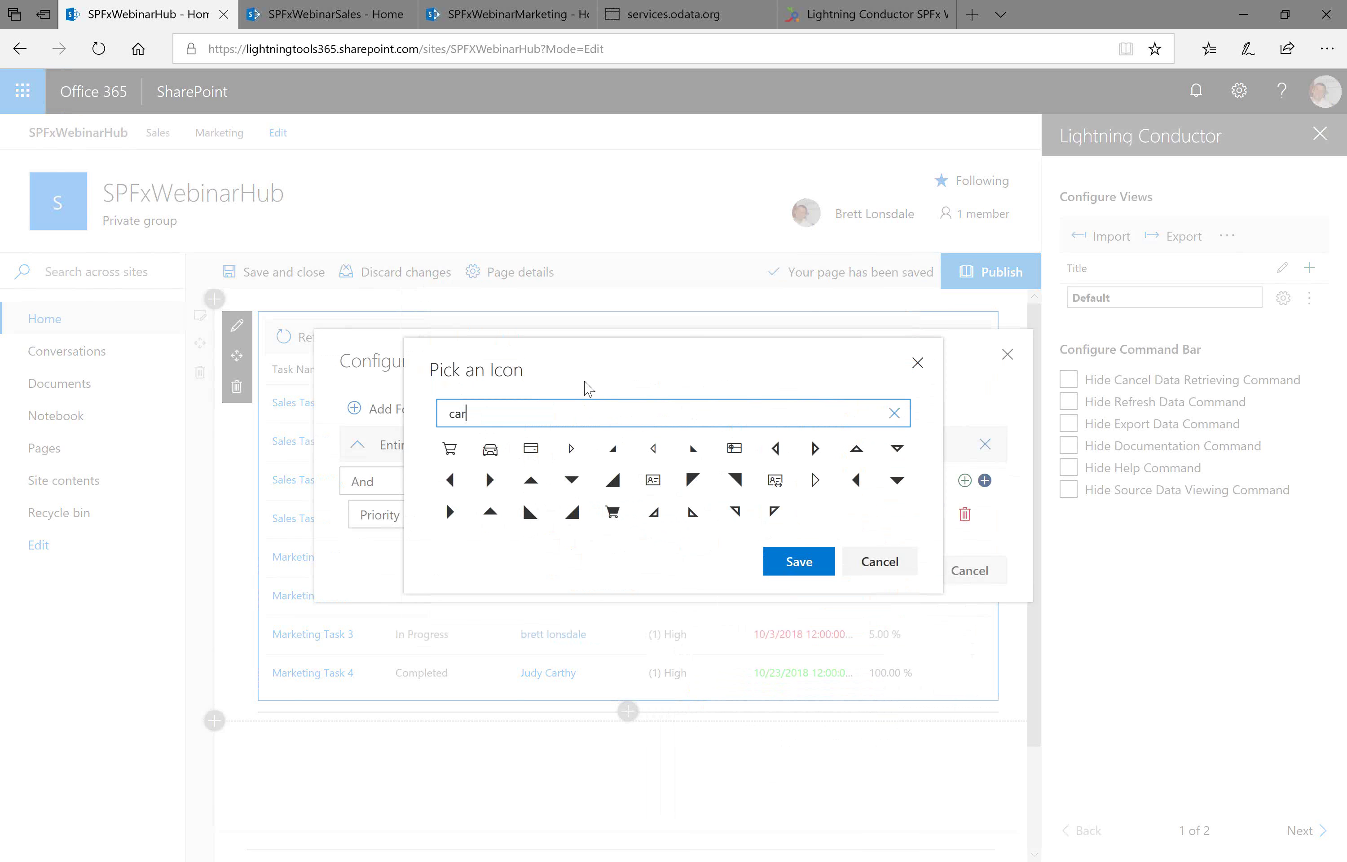
{"action": "key", "text": "BackSpace"}
{"action": "key", "text": "BackSpace"}
{"action": "key", "text": "BackSpace"}
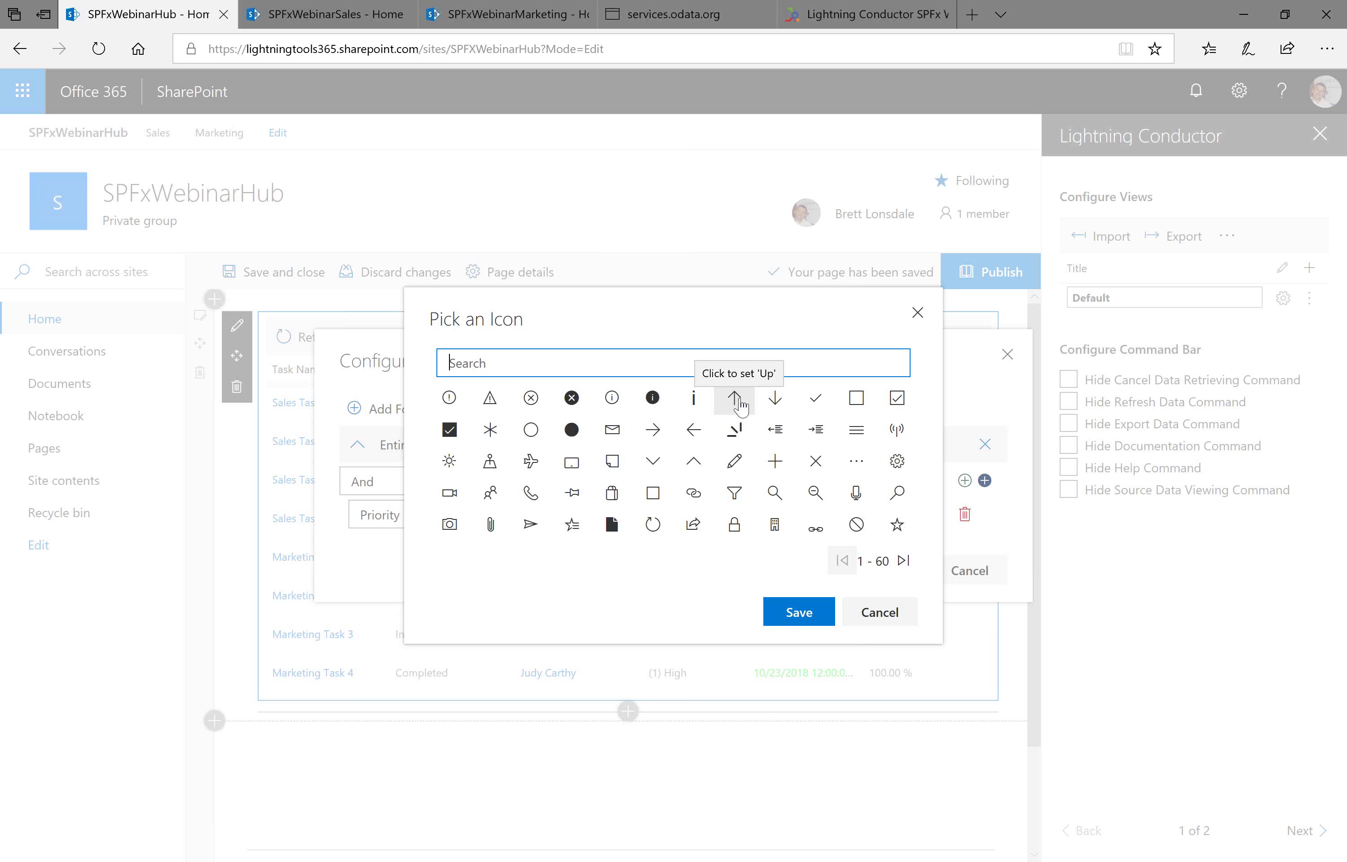
- Choose the Up arrow icon for the Priority rule and give it the green foreground color 29cb61
{"action": "left_click", "coordinate": [739, 400]}
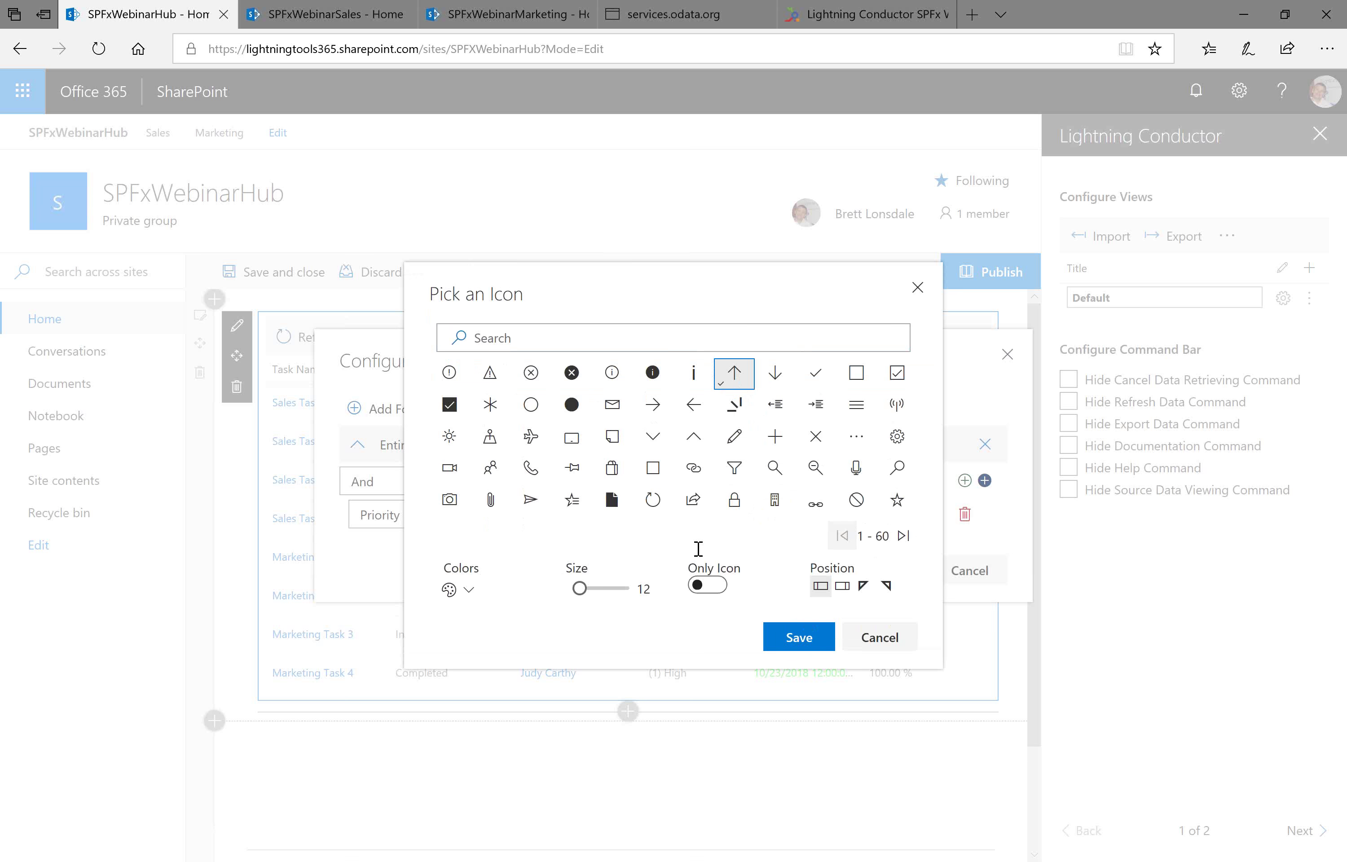
{"action": "left_click", "coordinate": [469, 589]}
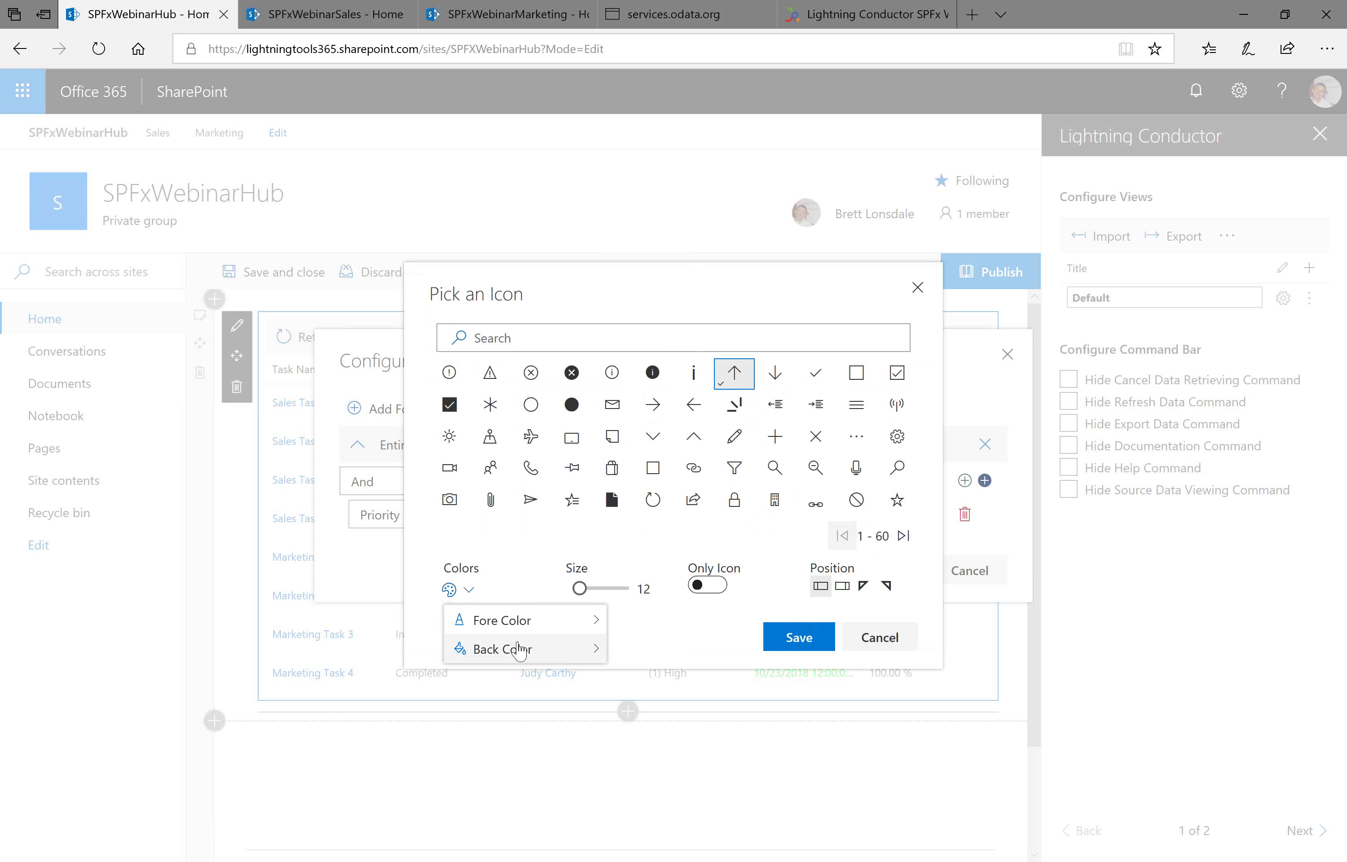
{"action": "mouse_move", "coordinate": [526, 629]}
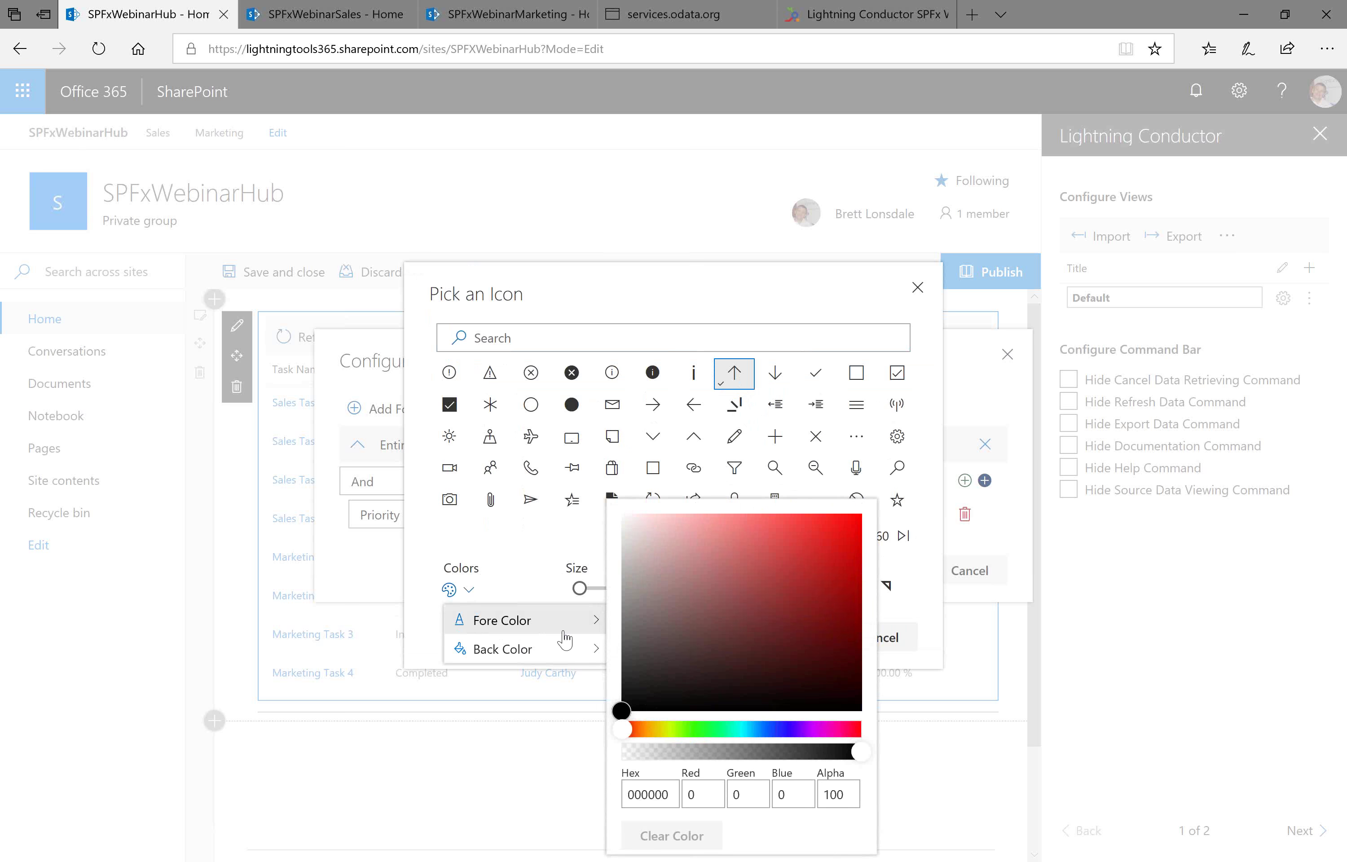
{"action": "left_click", "coordinate": [708, 732]}
{"action": "left_click_drag", "start_coordinate": [708, 734], "coordinate": [698, 735]}
{"action": "left_click", "coordinate": [726, 622]}
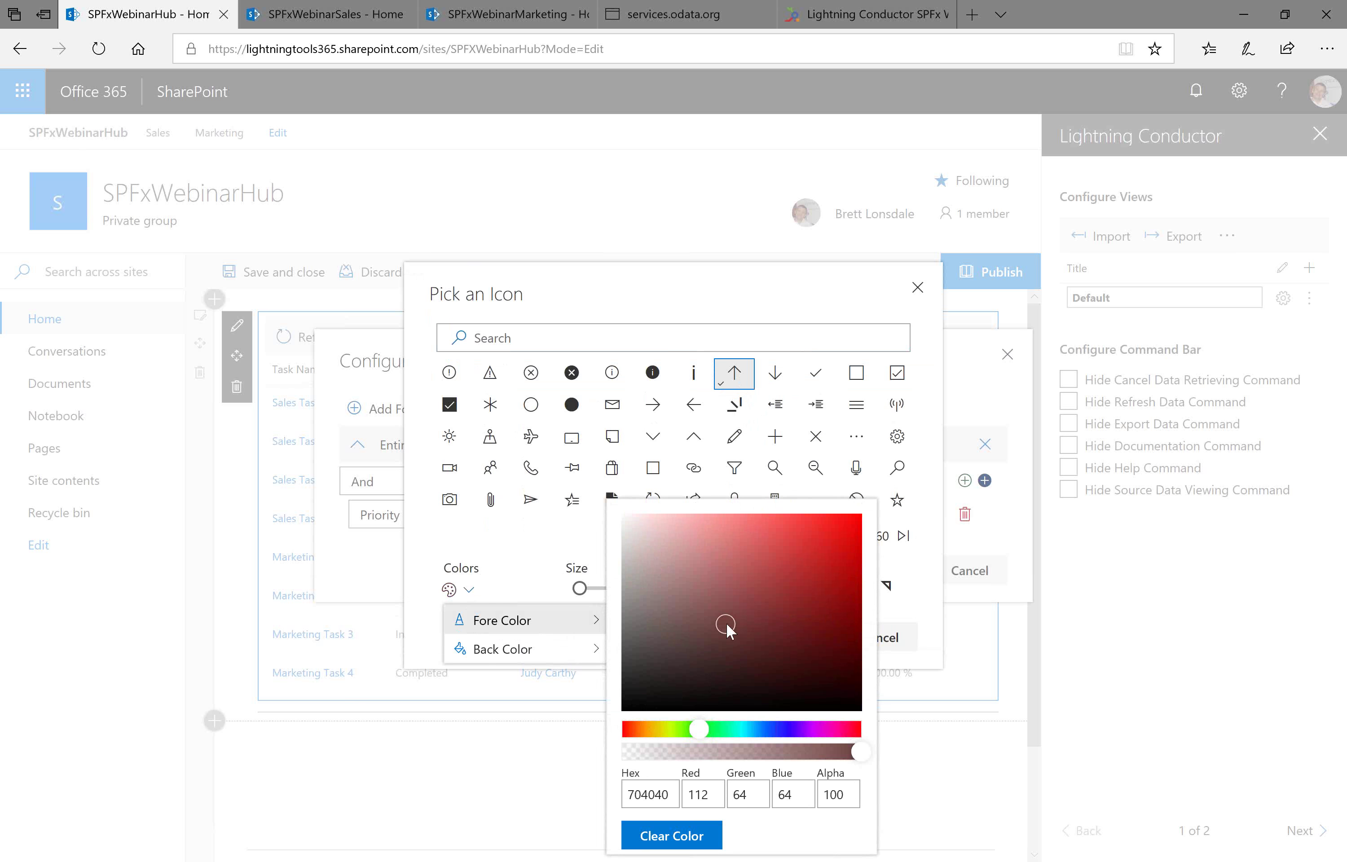
{"action": "left_click", "coordinate": [717, 731]}
{"action": "left_click", "coordinate": [814, 555]}
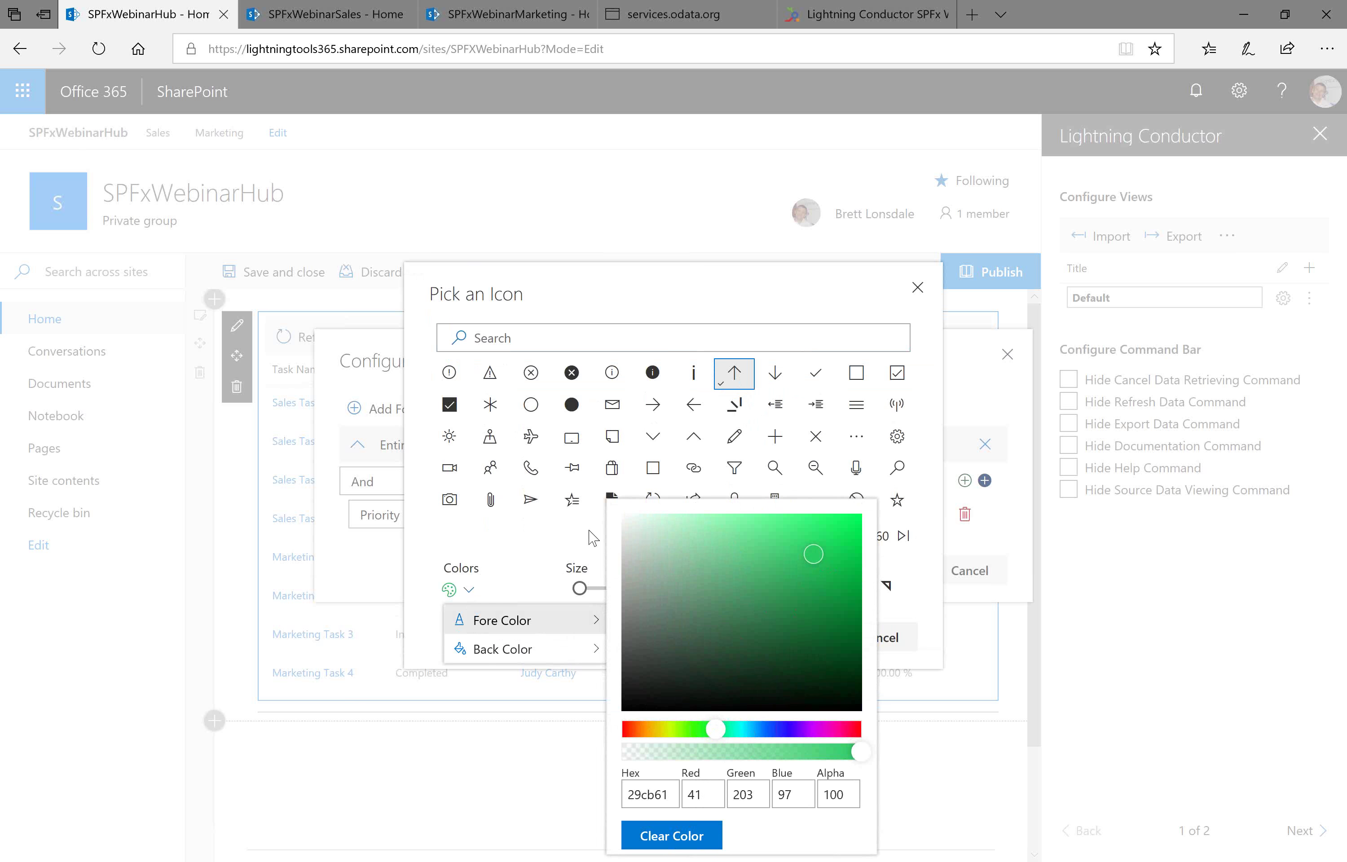
{"action": "left_click", "coordinate": [568, 542]}
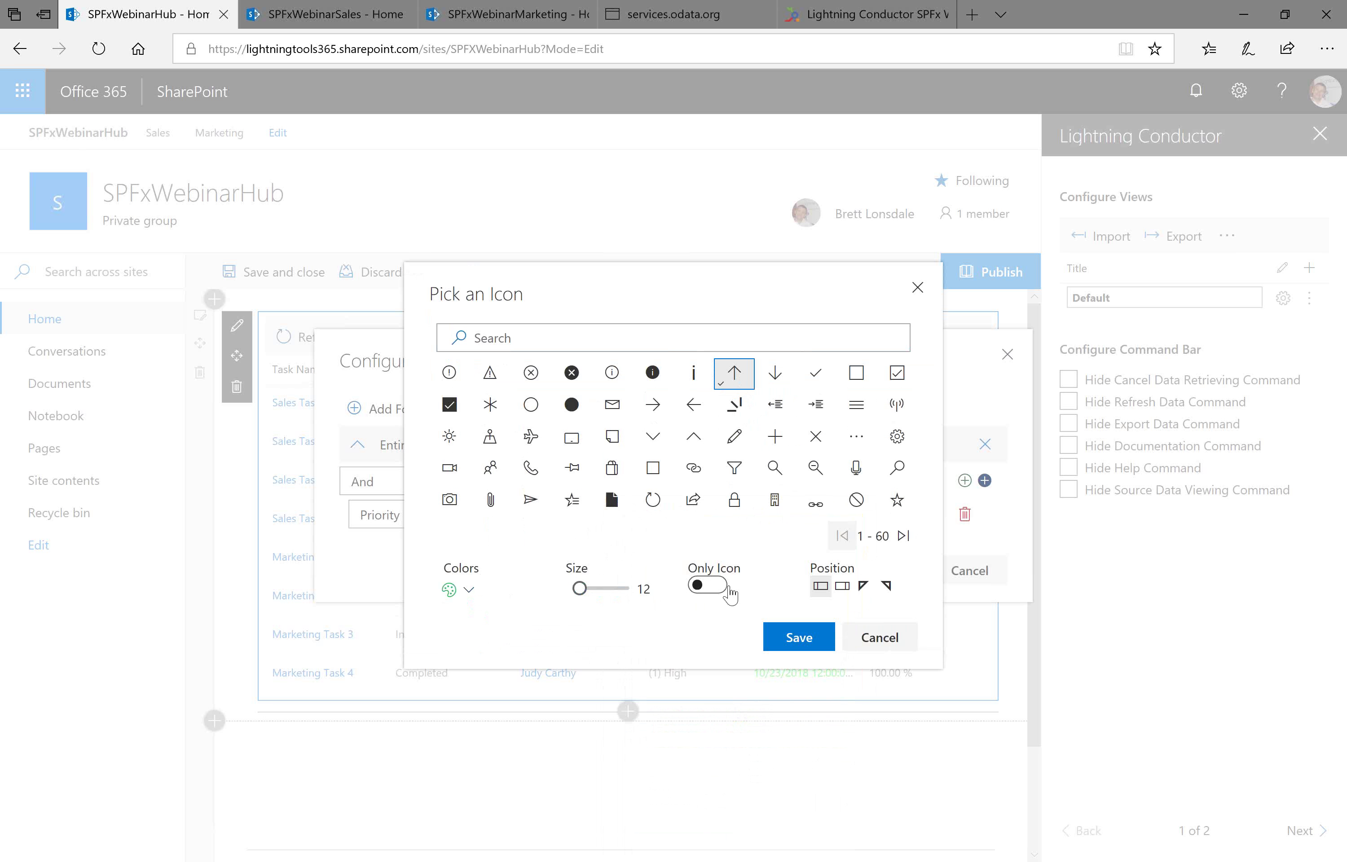
- Display only the icon instead of the High priority text, and save the icon and the conditional formatting
{"action": "left_click", "coordinate": [715, 588]}
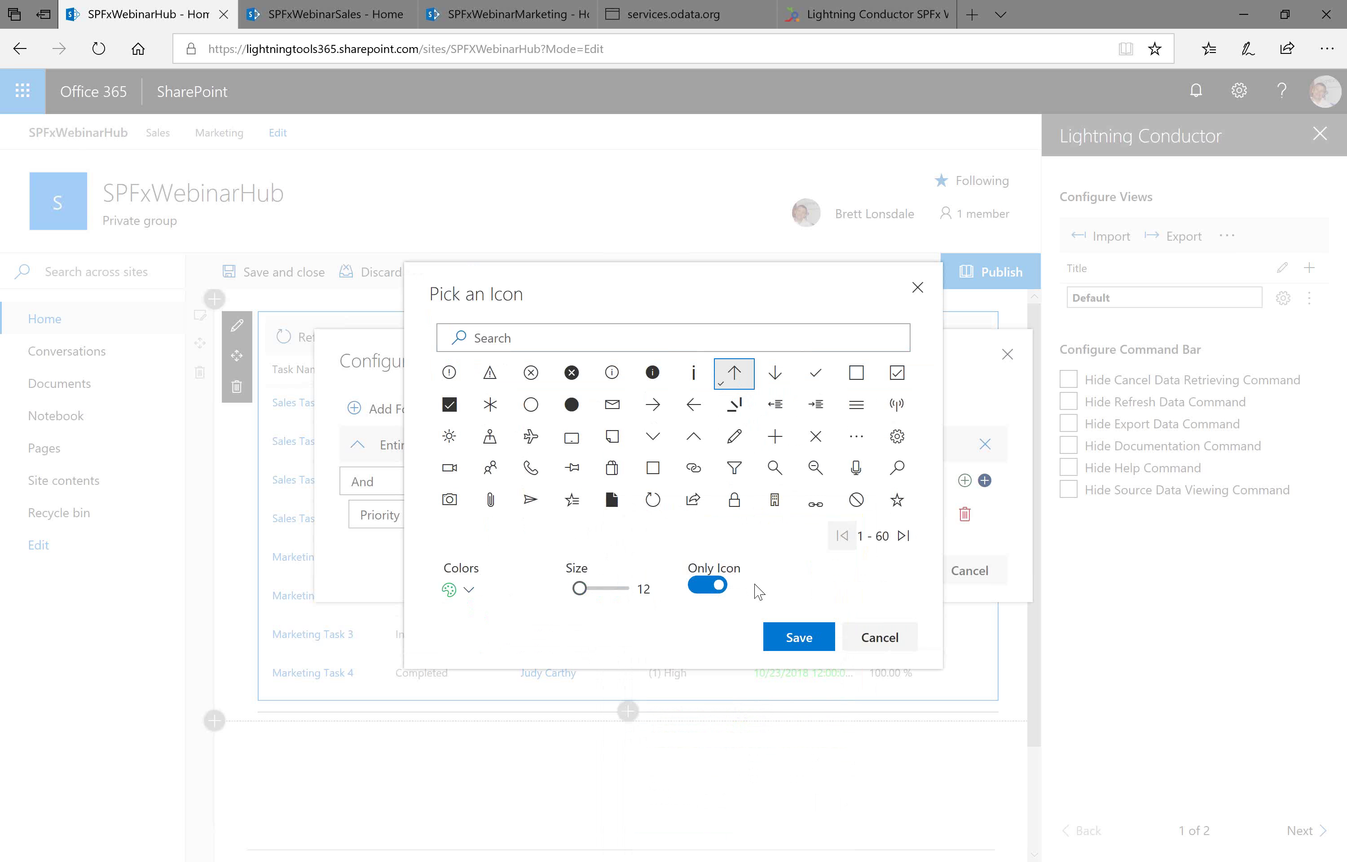
{"action": "left_click", "coordinate": [691, 589]}
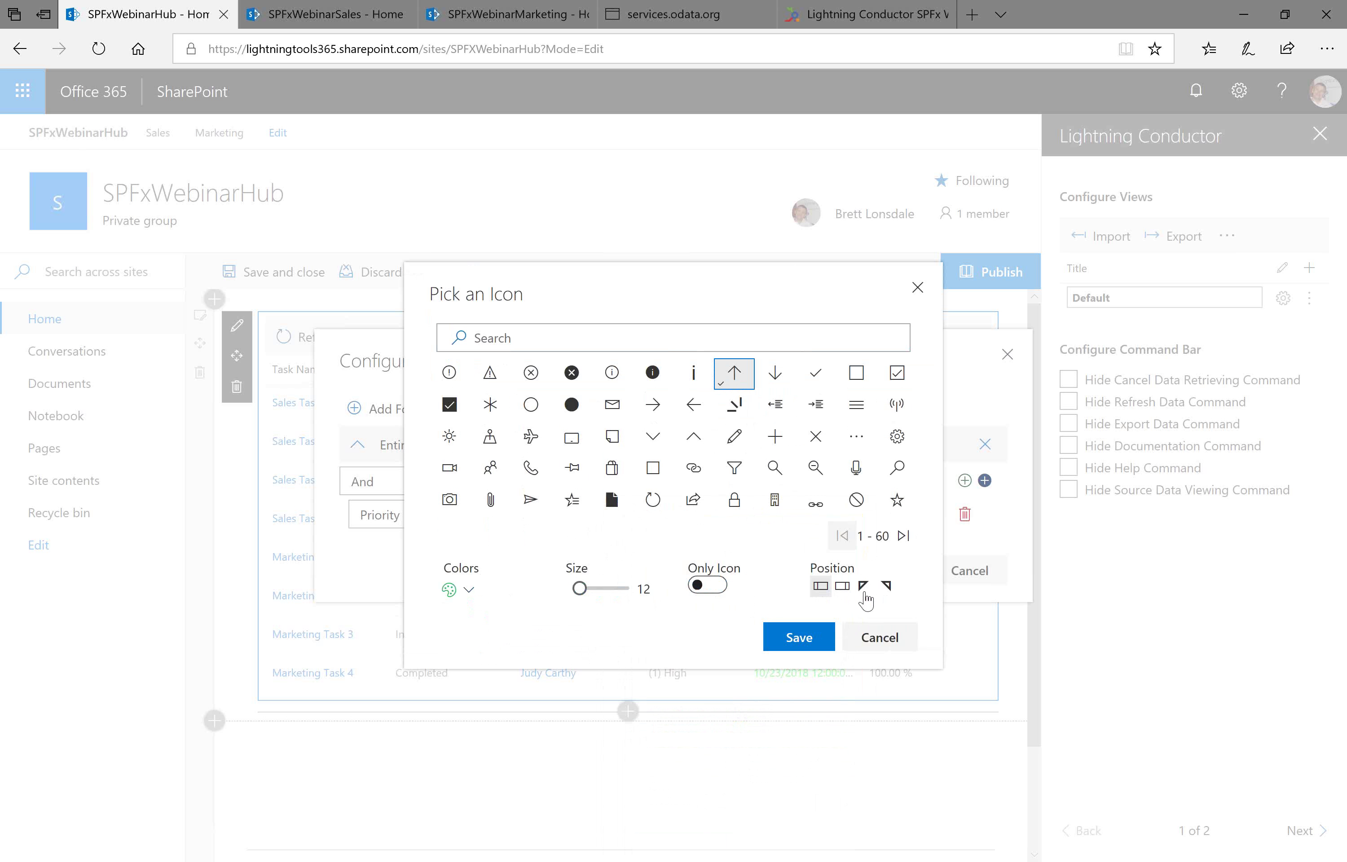
{"action": "left_click", "coordinate": [714, 586]}
{"action": "left_click", "coordinate": [773, 644]}
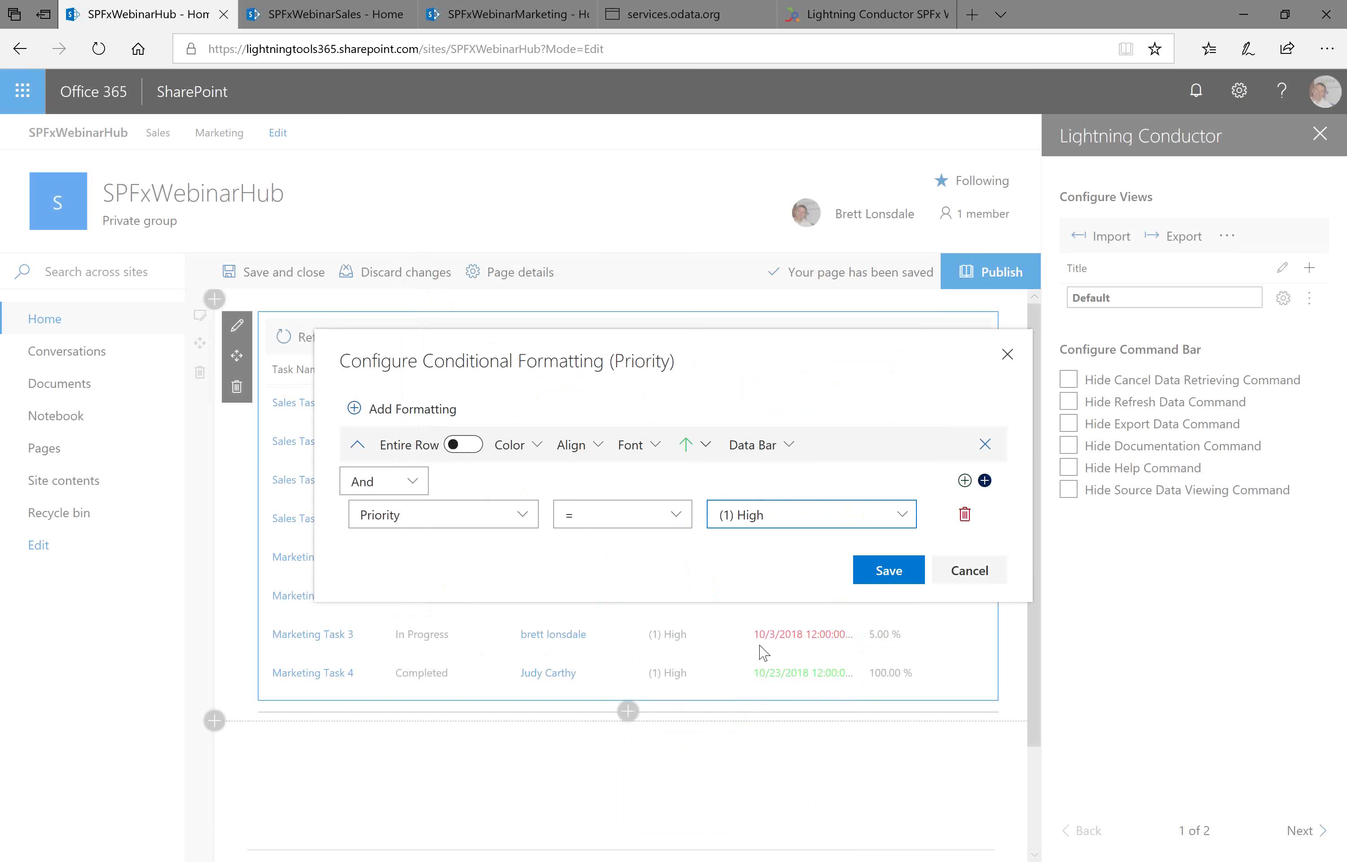
{"action": "left_click", "coordinate": [883, 581]}
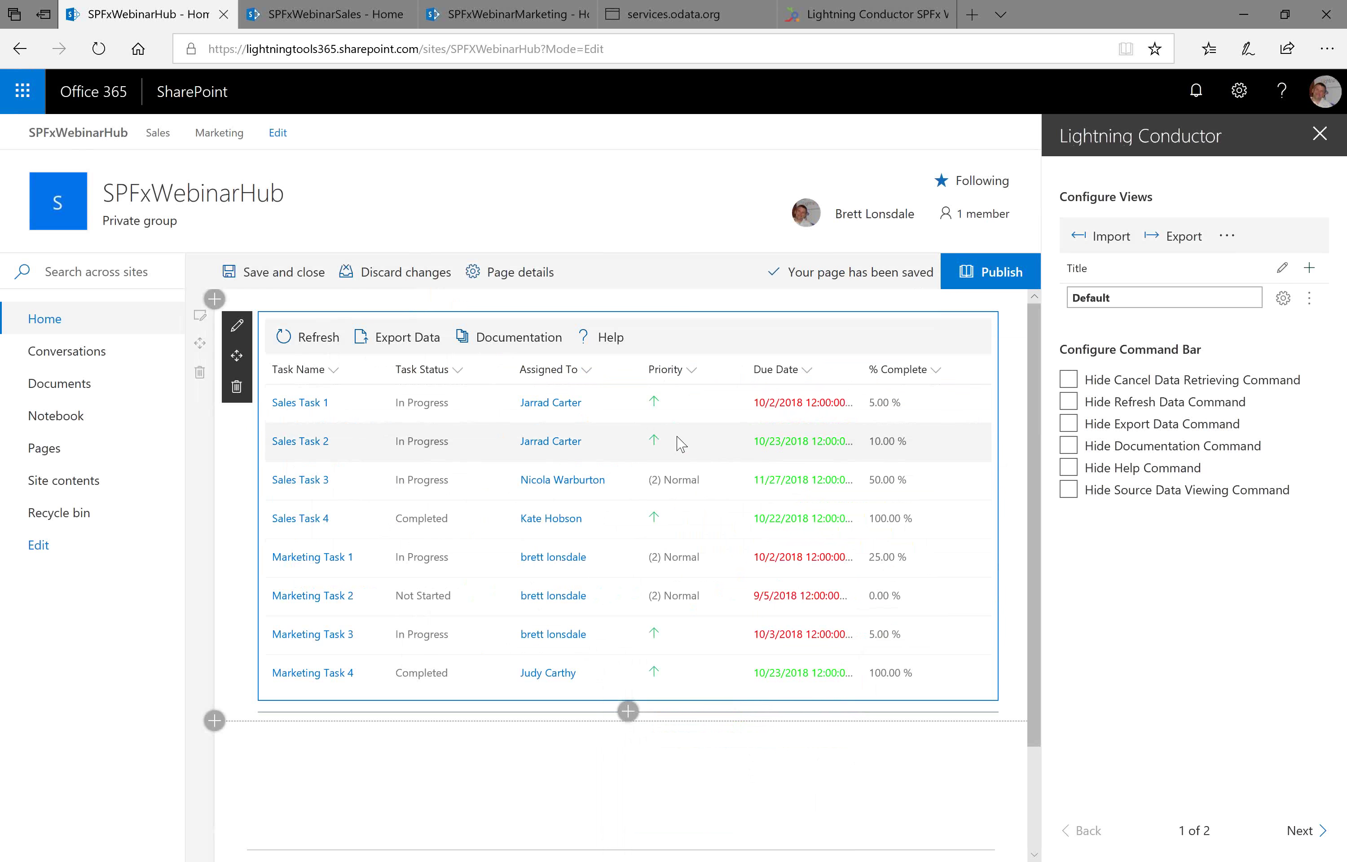
- Add a data bar to a new conditional formatting rule on the % Complete column, with a max value of 1
{"action": "left_click", "coordinate": [937, 372]}
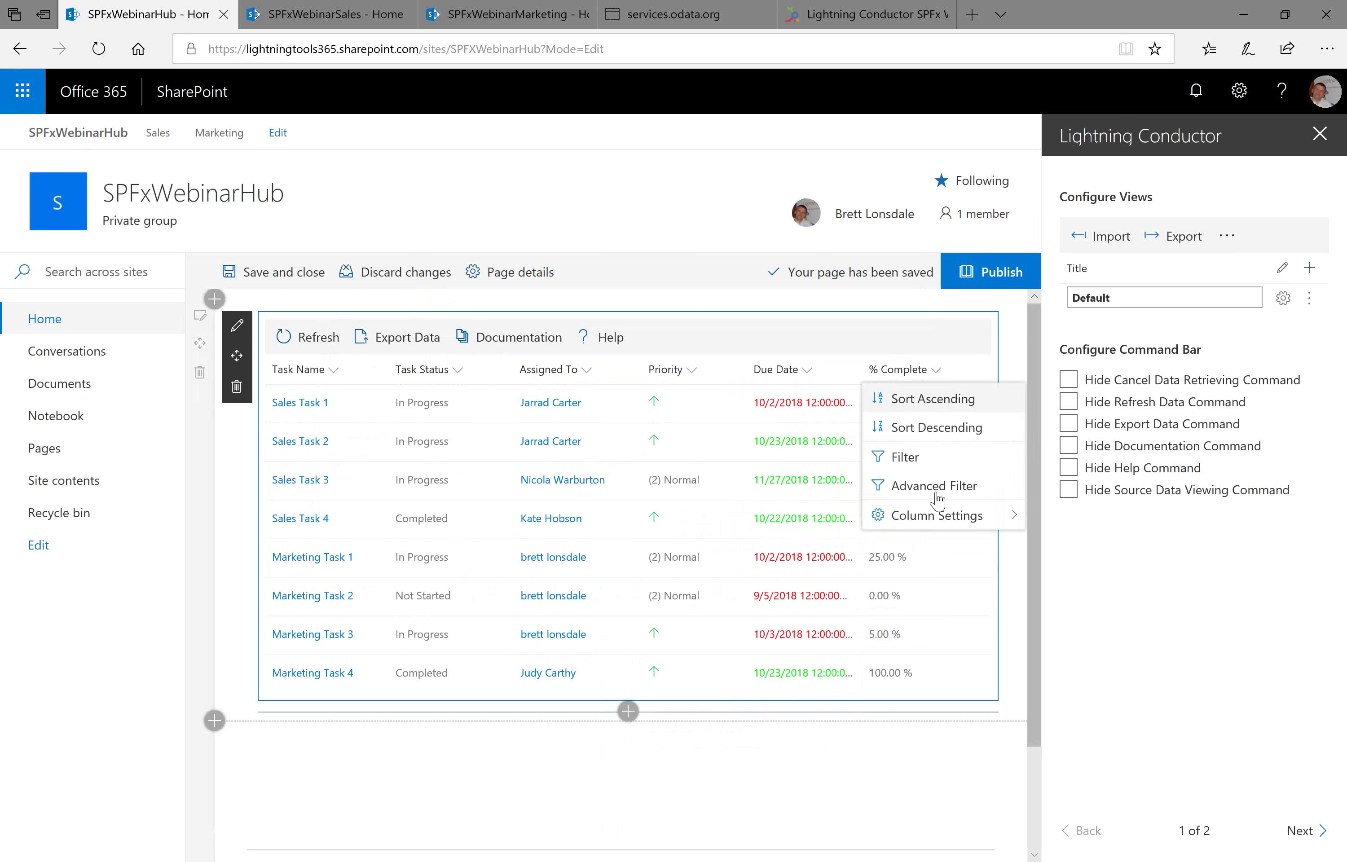
{"action": "mouse_move", "coordinate": [940, 515]}
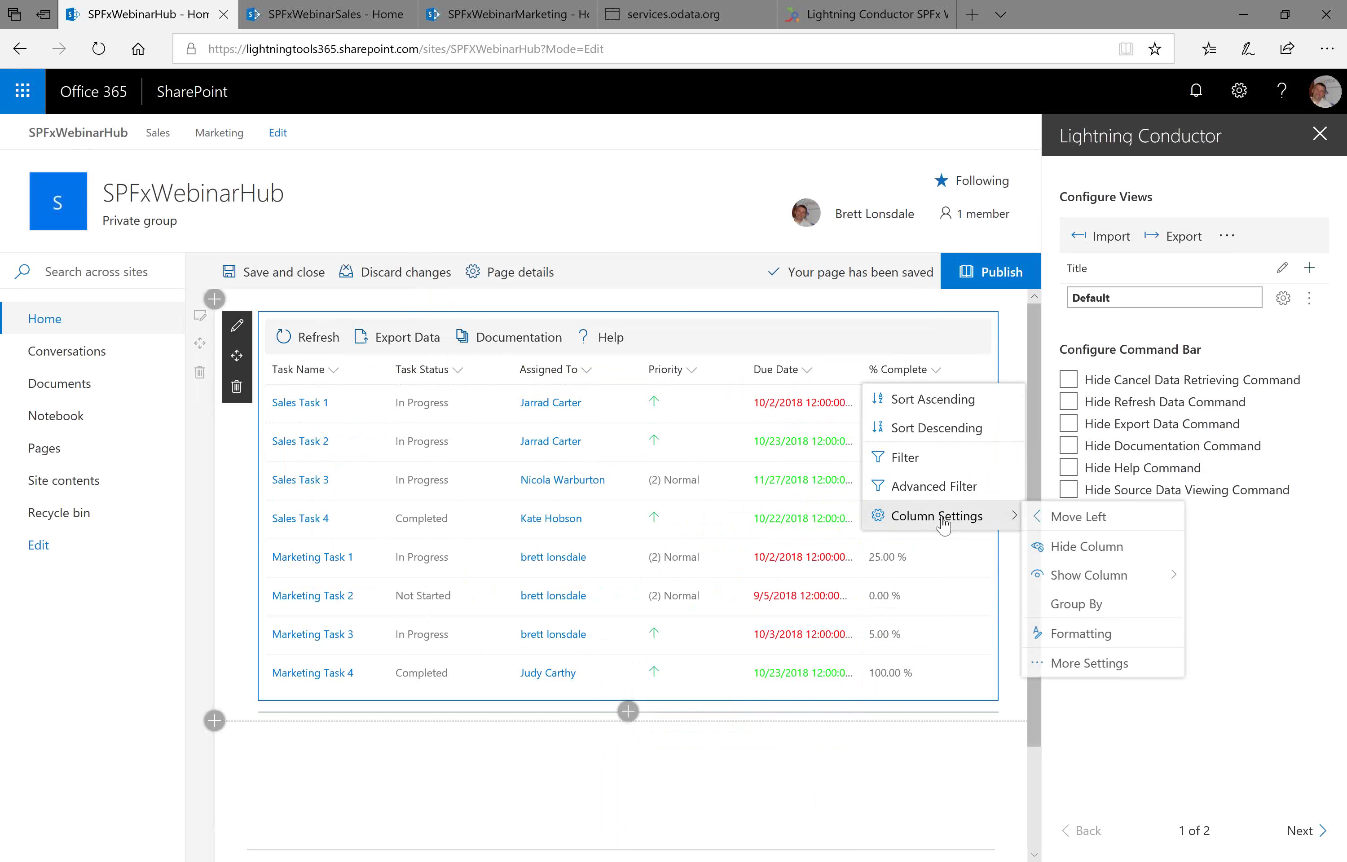
{"action": "left_click", "coordinate": [1104, 642]}
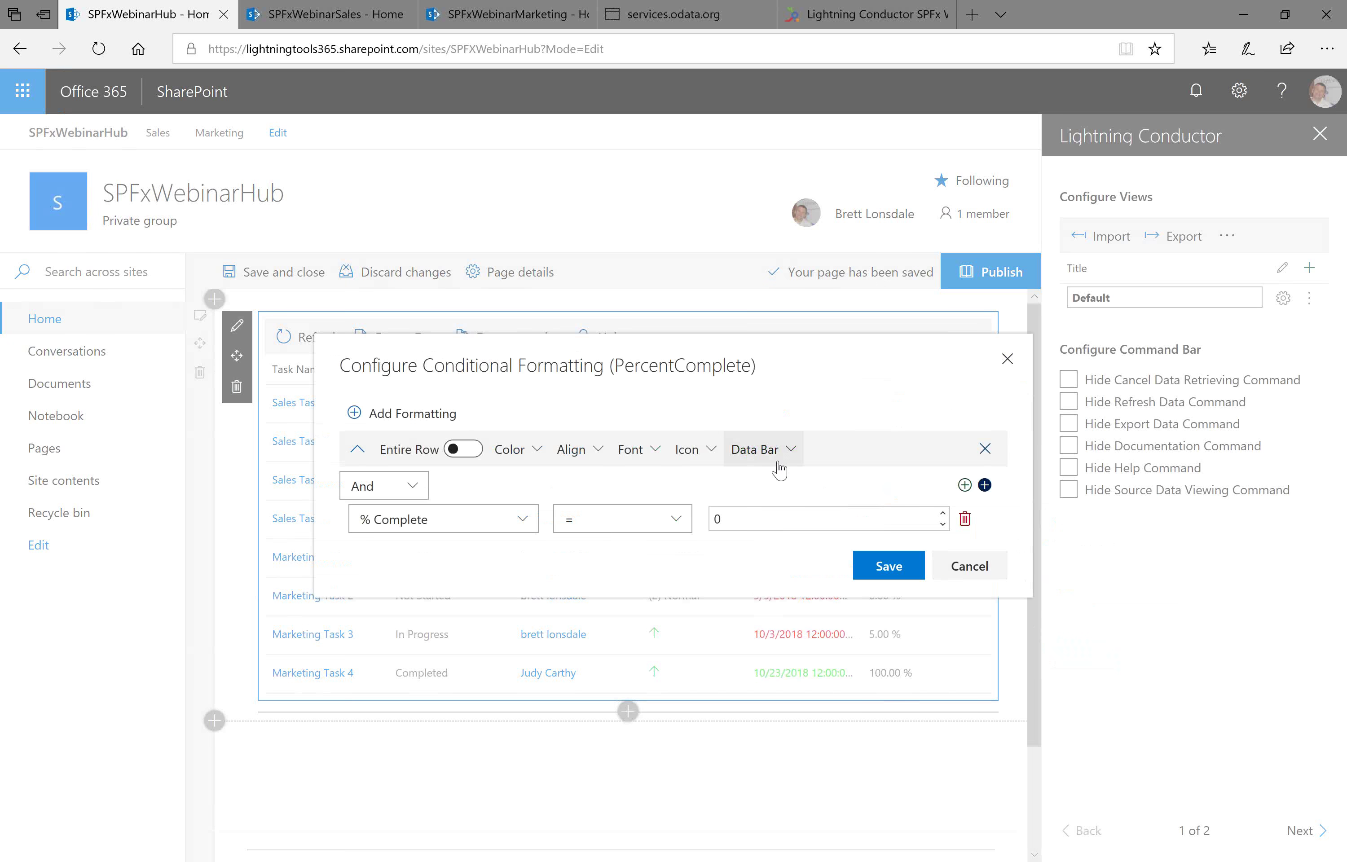
{"action": "left_click", "coordinate": [812, 447]}
{"action": "left_click", "coordinate": [450, 476]}
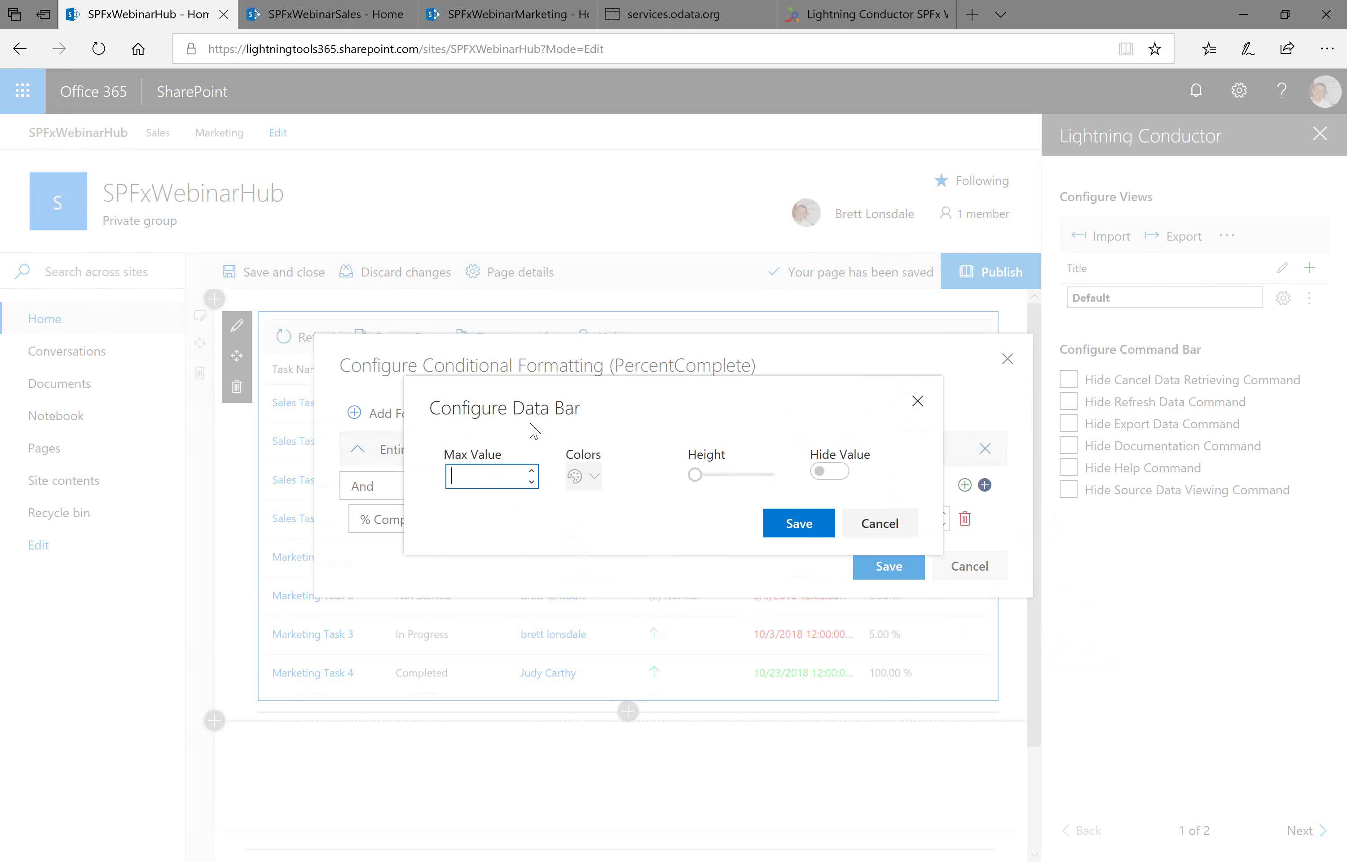
{"action": "type", "text": "1"}
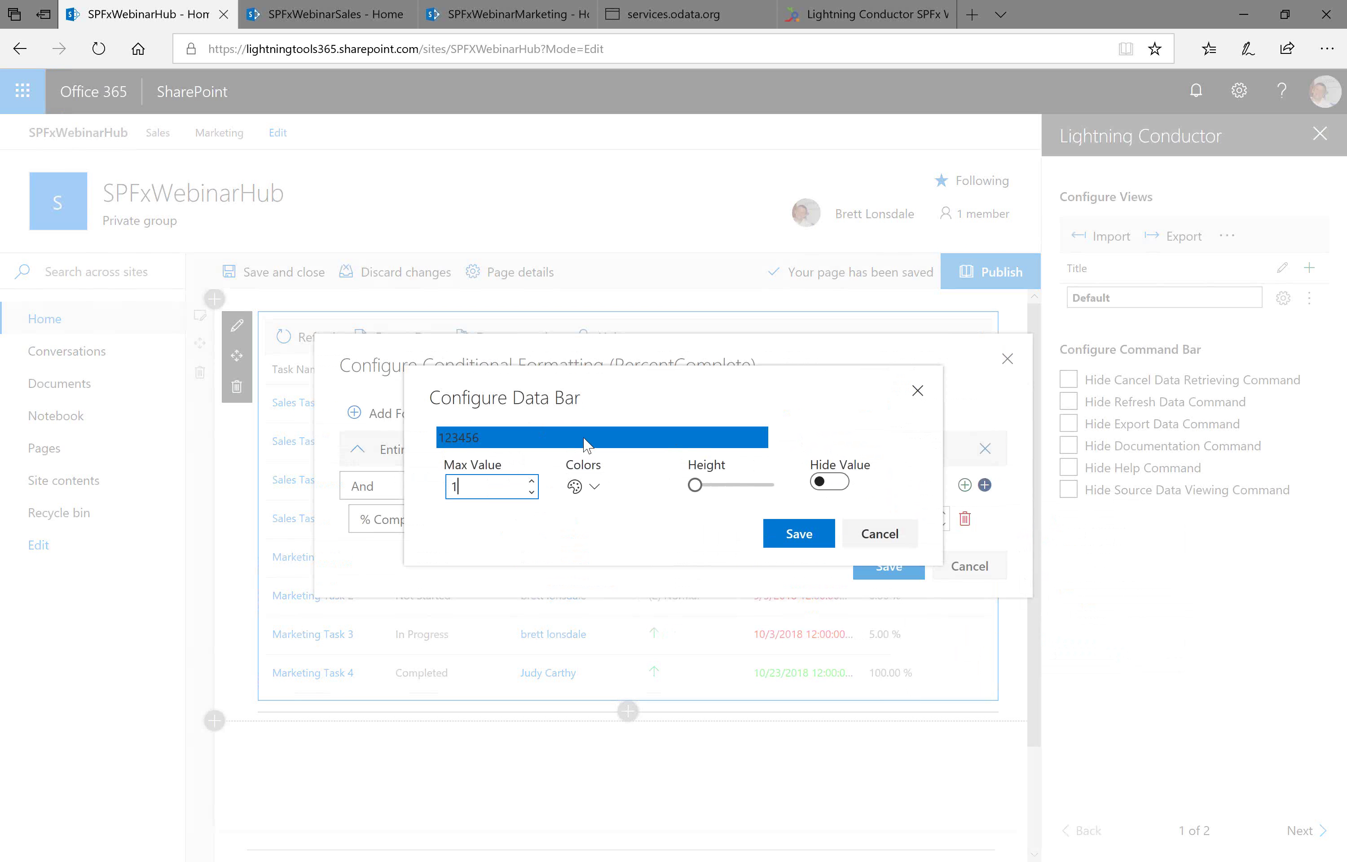
{"action": "left_click", "coordinate": [588, 488]}
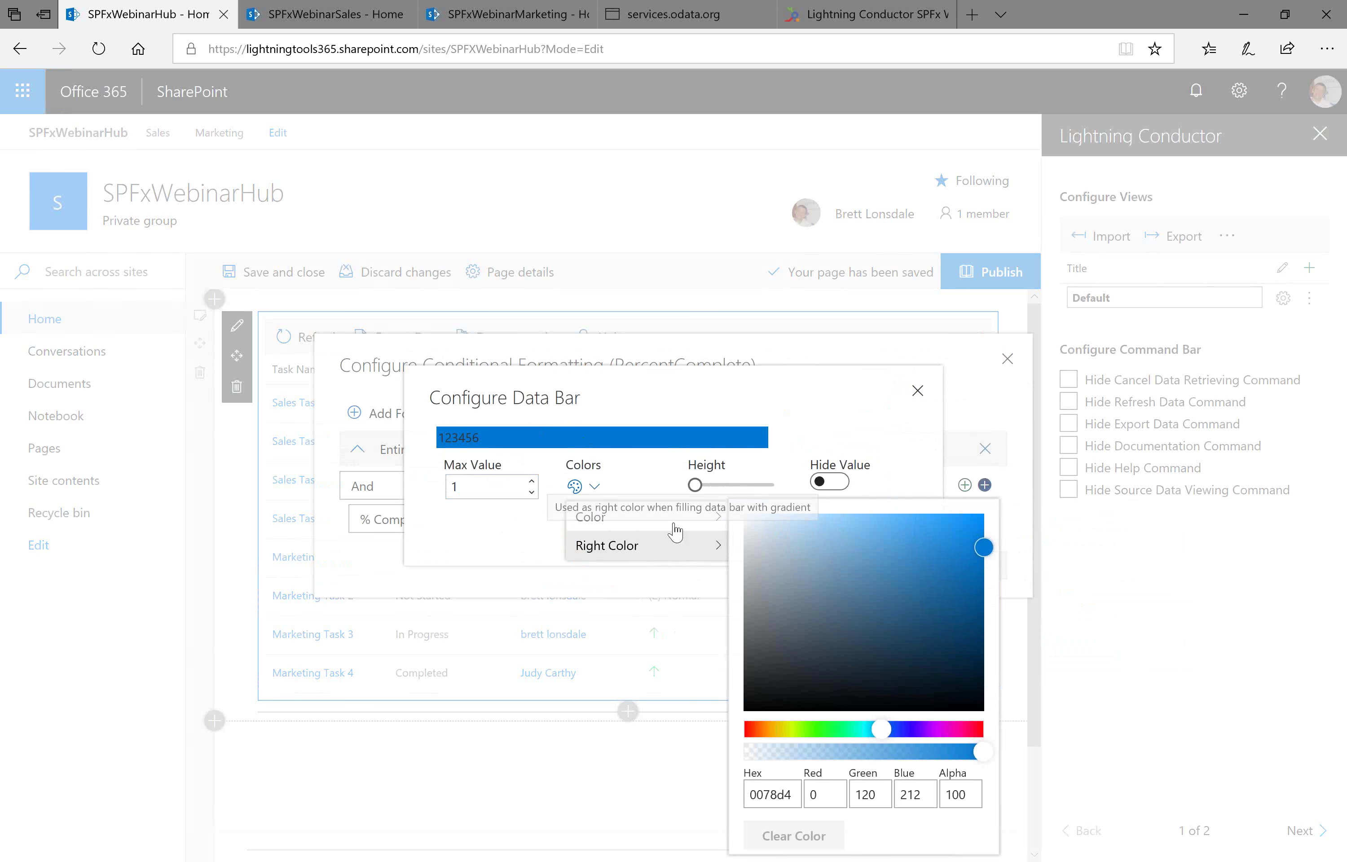
{"action": "mouse_move", "coordinate": [585, 542]}
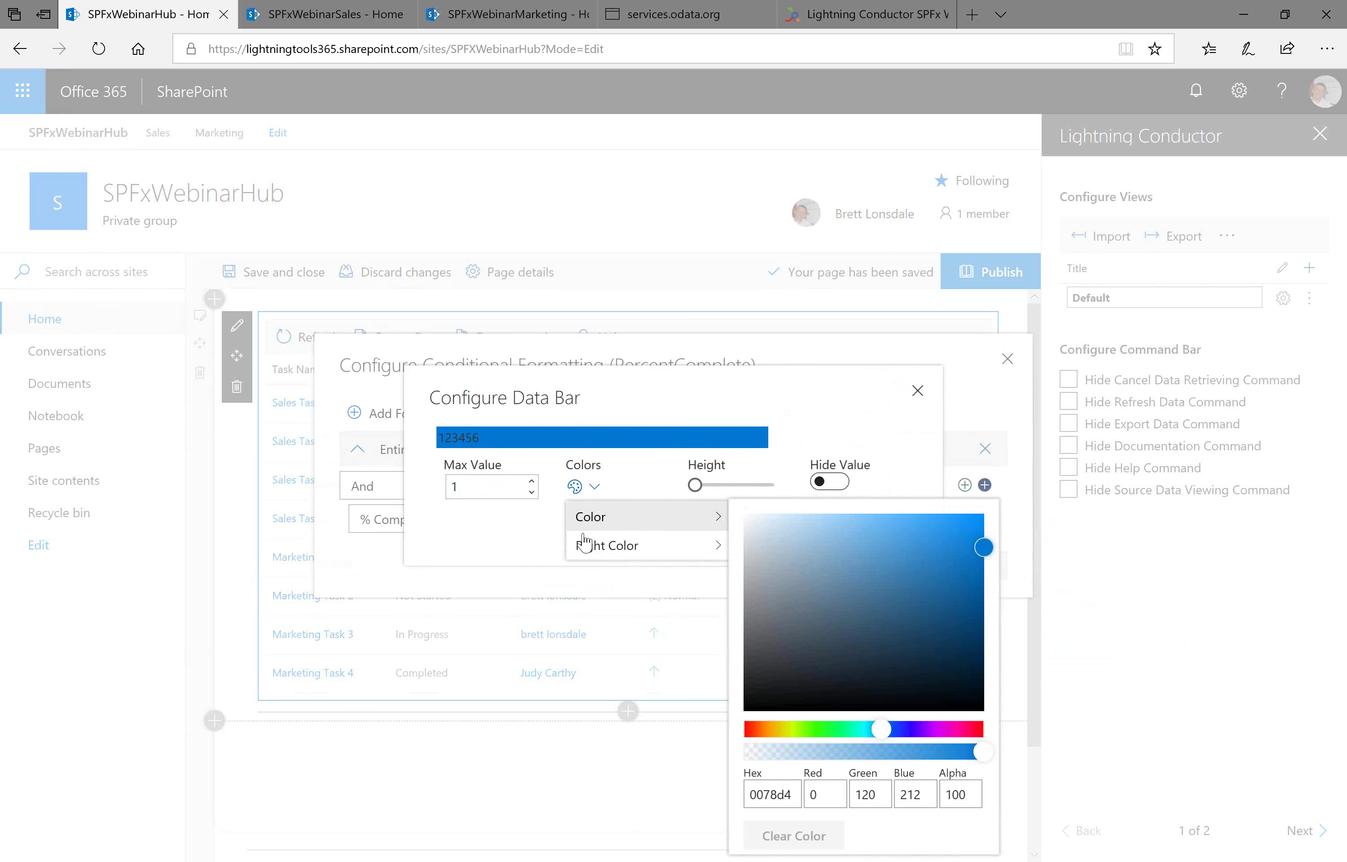
{"action": "left_click", "coordinate": [522, 543]}
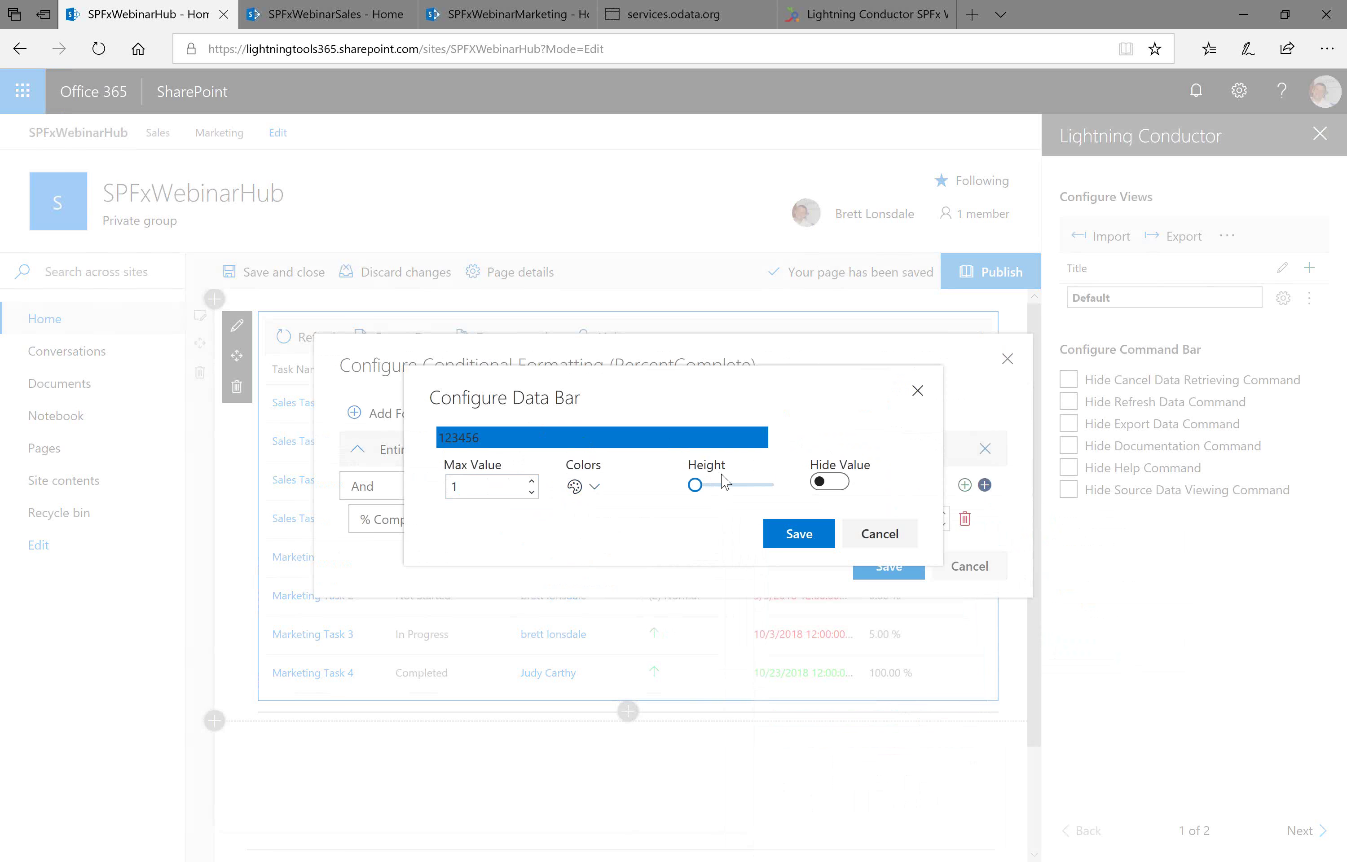
- Set the height of the % Complete data bar to 21
{"action": "left_click", "coordinate": [705, 488]}
{"action": "left_click_drag", "start_coordinate": [726, 494], "coordinate": [711, 503]}
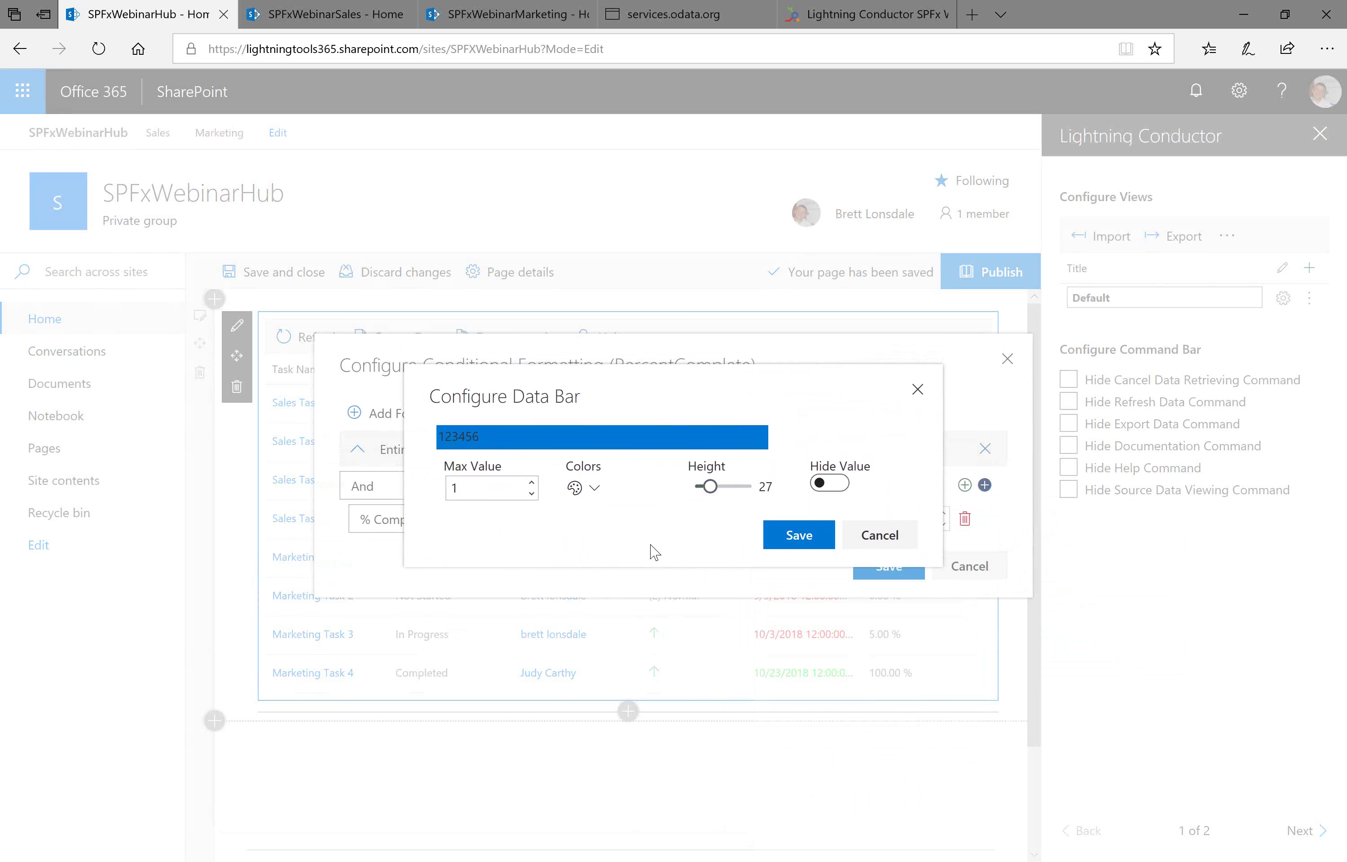
{"action": "left_click_drag", "start_coordinate": [711, 496], "coordinate": [696, 486]}
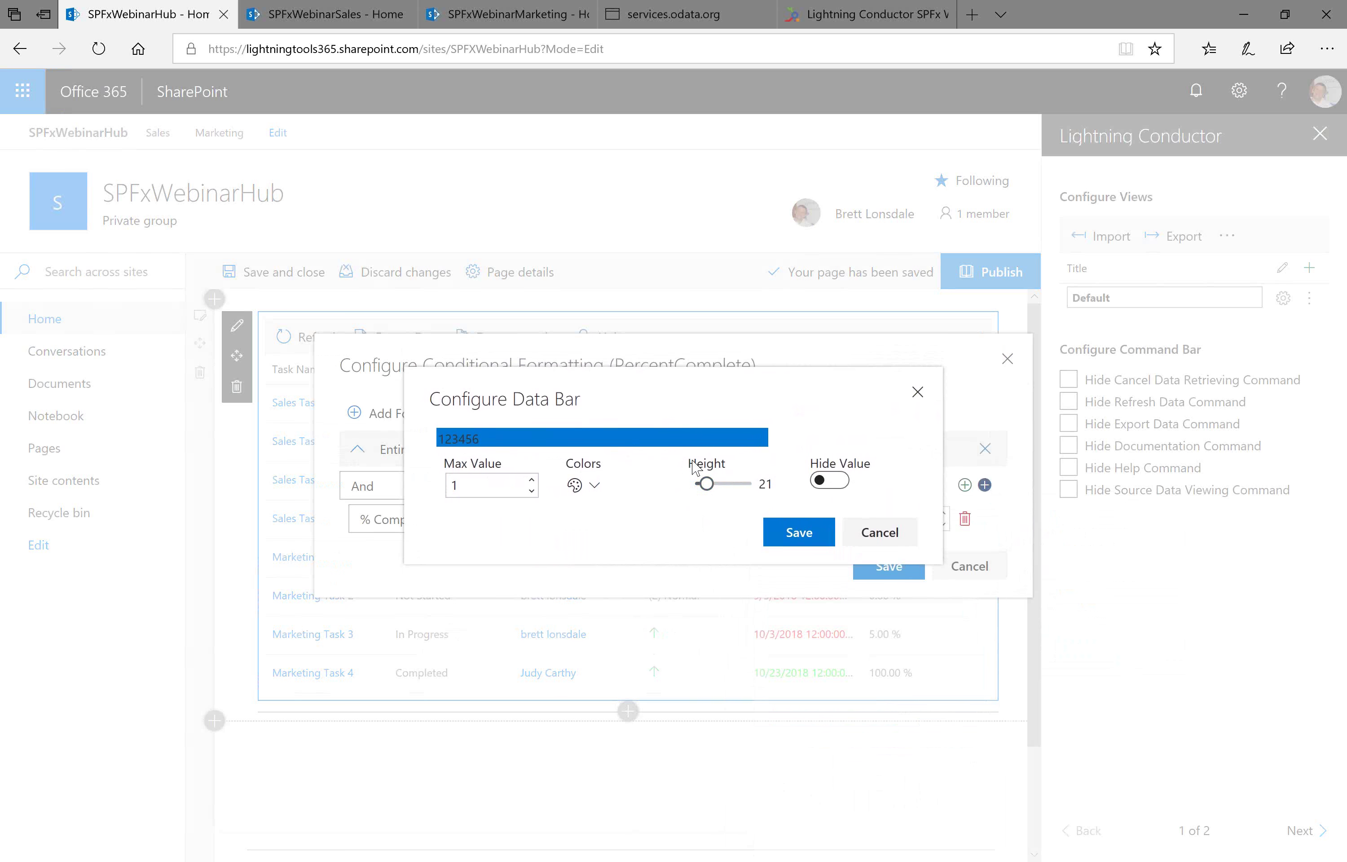
- Hide the value in the % Complete data bar, remove the rule's default condition, and save the conditional formatting
{"action": "left_click", "coordinate": [831, 481]}
{"action": "left_click", "coordinate": [798, 533]}
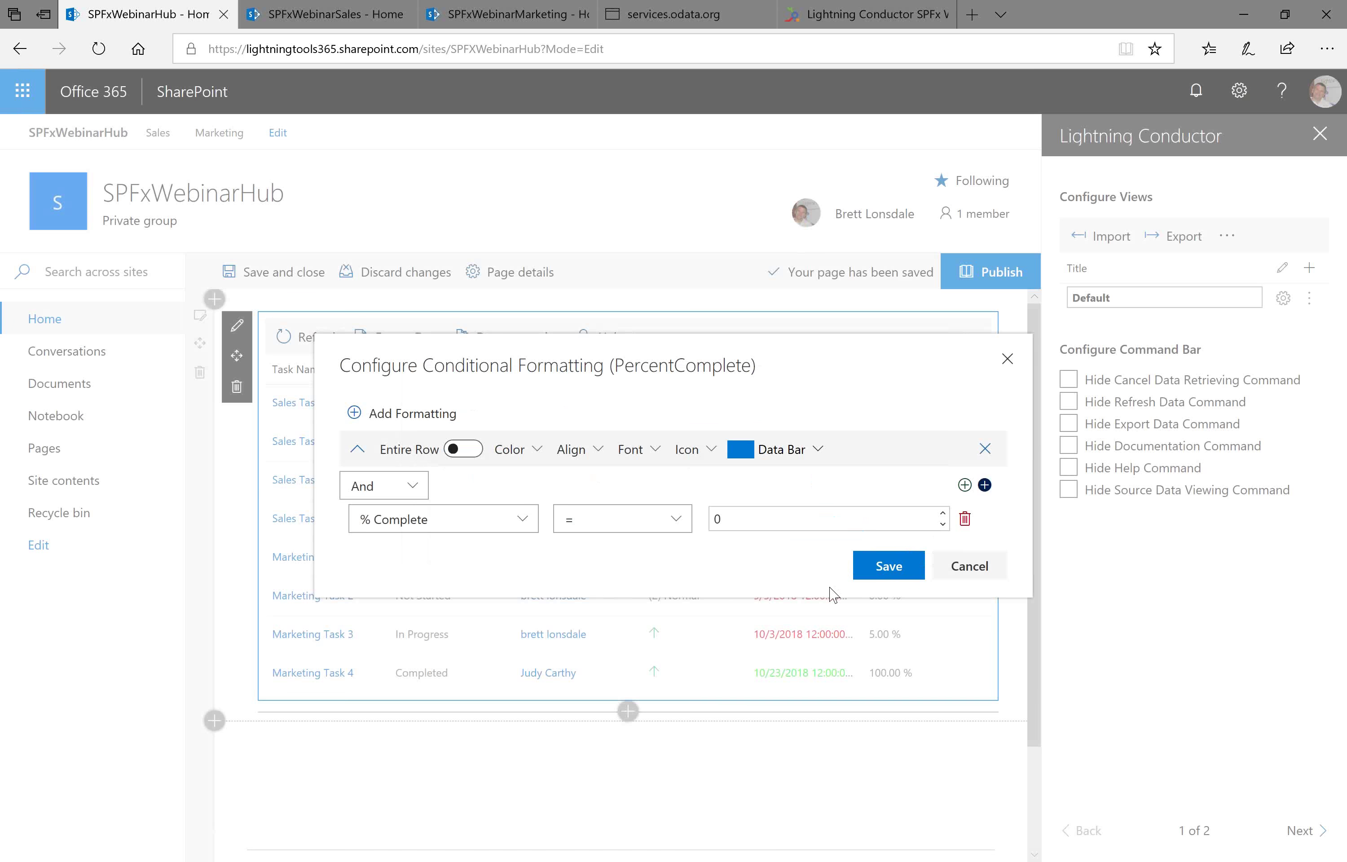
{"action": "left_click", "coordinate": [965, 518]}
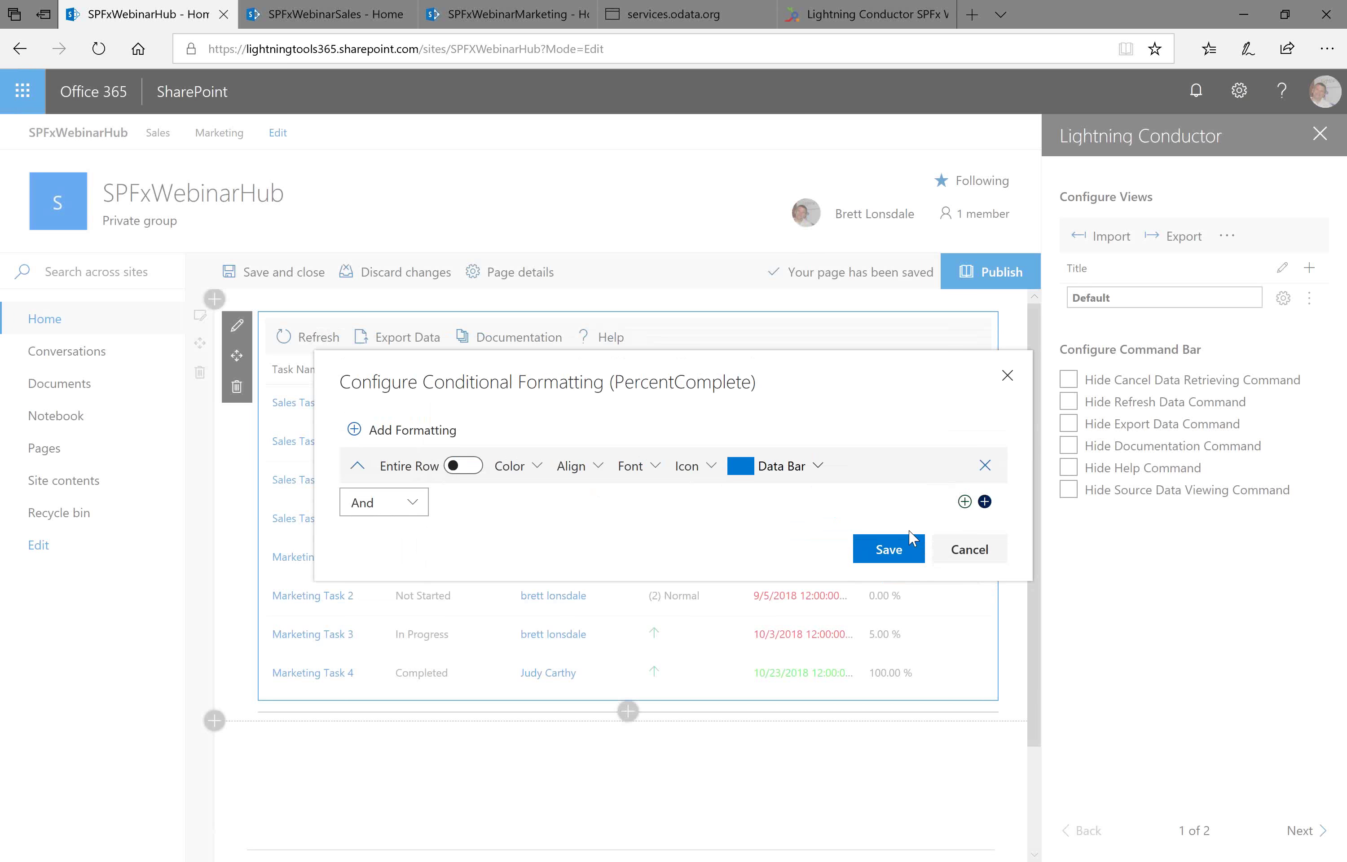
{"action": "left_click", "coordinate": [895, 549]}
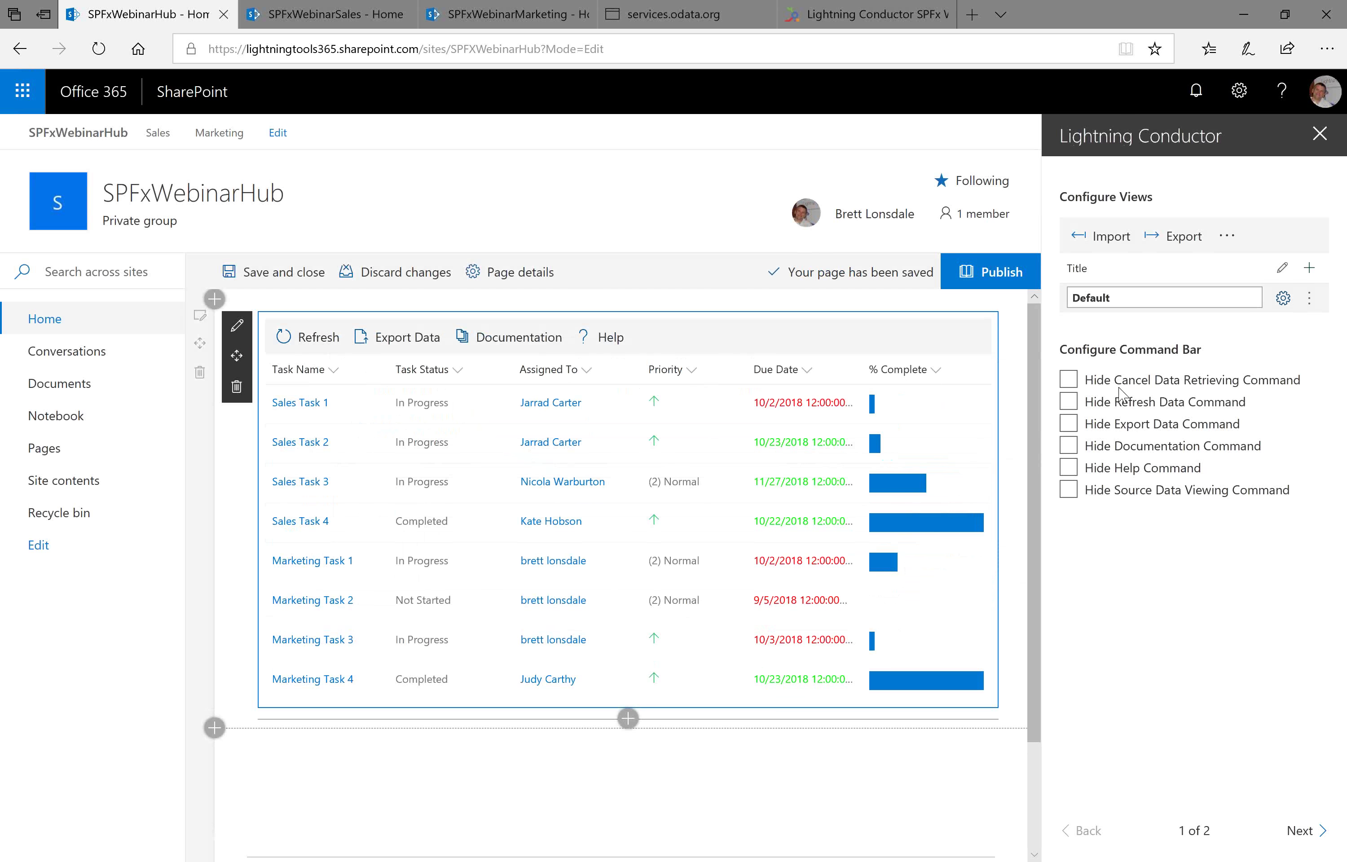
- Add a new view to the web part and name it Calendar
{"action": "left_click", "coordinate": [1309, 268]}
{"action": "left_click", "coordinate": [1203, 326]}
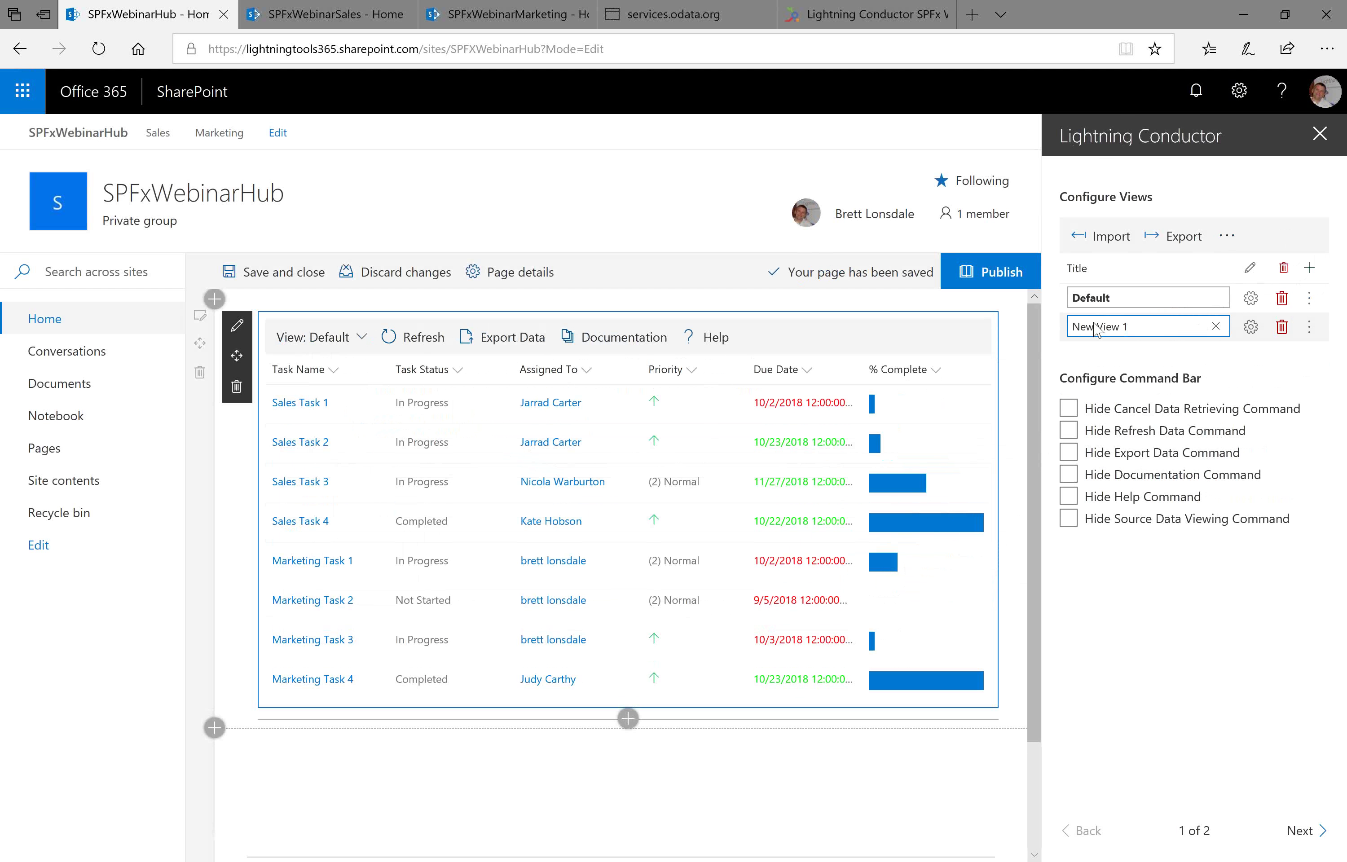
{"action": "key", "text": "Home"}
{"action": "key", "text": "Delete"}
{"action": "key", "text": "Delete"}
{"action": "key", "text": "Delete"}
{"action": "key", "text": "Delete"}
{"action": "key", "text": "Delete"}
{"action": "key", "text": "Delete"}
{"action": "key", "text": "Delete"}
{"action": "key", "text": "Delete"}
{"action": "key", "text": "Delete"}
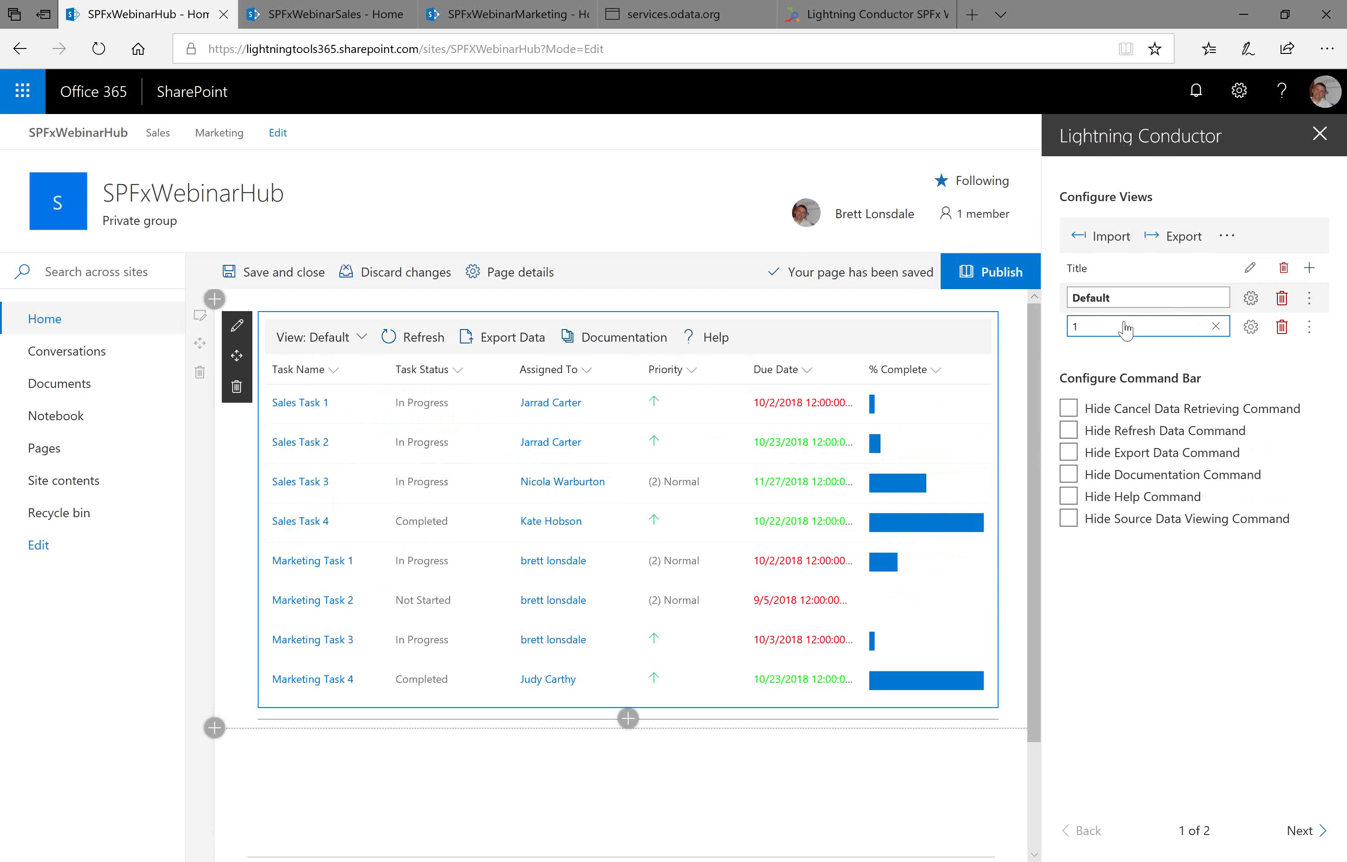
{"action": "type", "text": "Cale"}
{"action": "key", "text": "BackSpace"}
{"action": "type", "text": "endar"}
- Rename the Default view to All Tasks
{"action": "left_click", "coordinate": [1103, 301]}
{"action": "key", "text": "BackSpace"}
{"action": "key", "text": "BackSpace"}
{"action": "key", "text": "BackSpace"}
{"action": "key", "text": "BackSpace"}
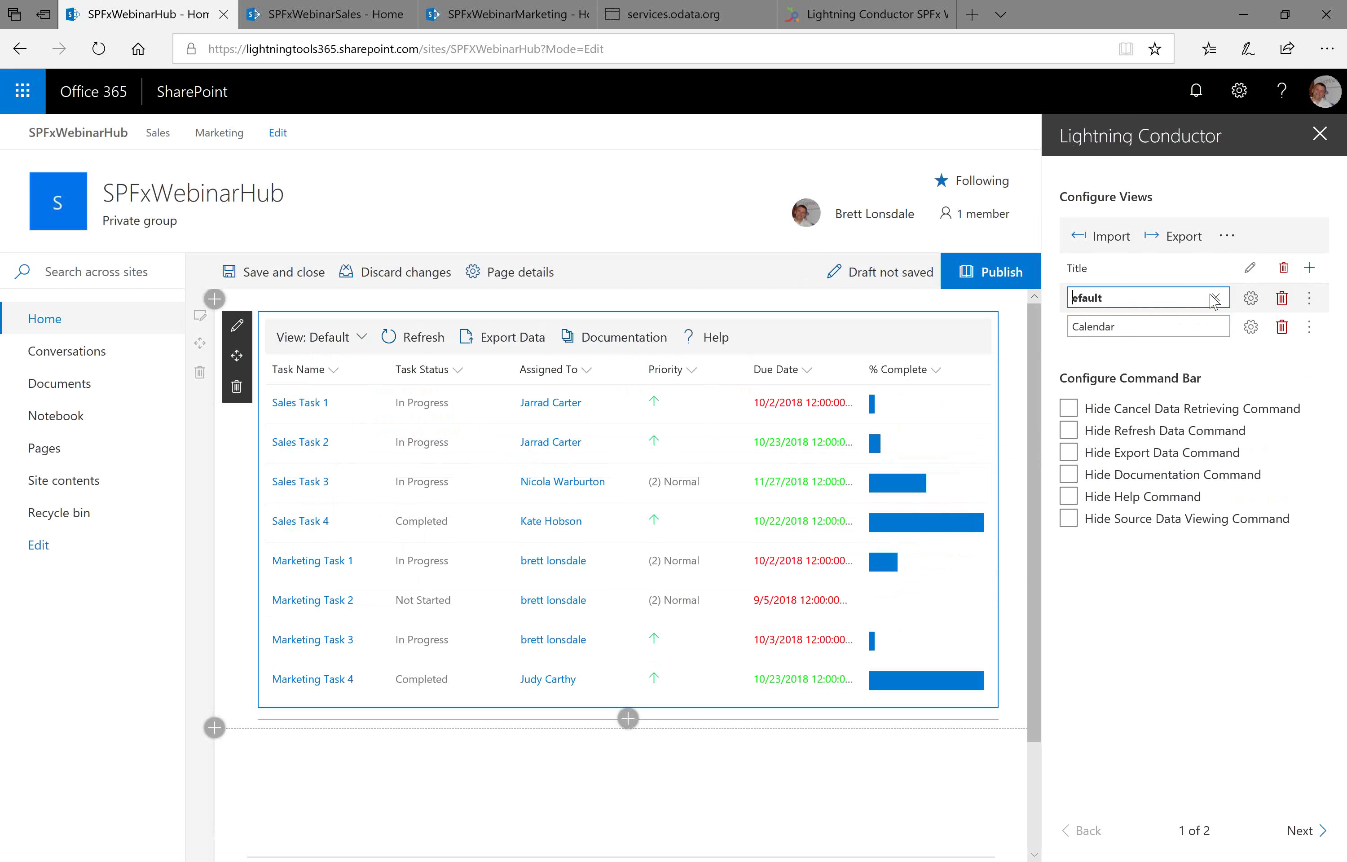
{"action": "key", "text": "BackSpace"}
{"action": "key", "text": "BackSpace"}
{"action": "key", "text": "BackSpace"}
{"action": "type", "text": "All Tasks"}
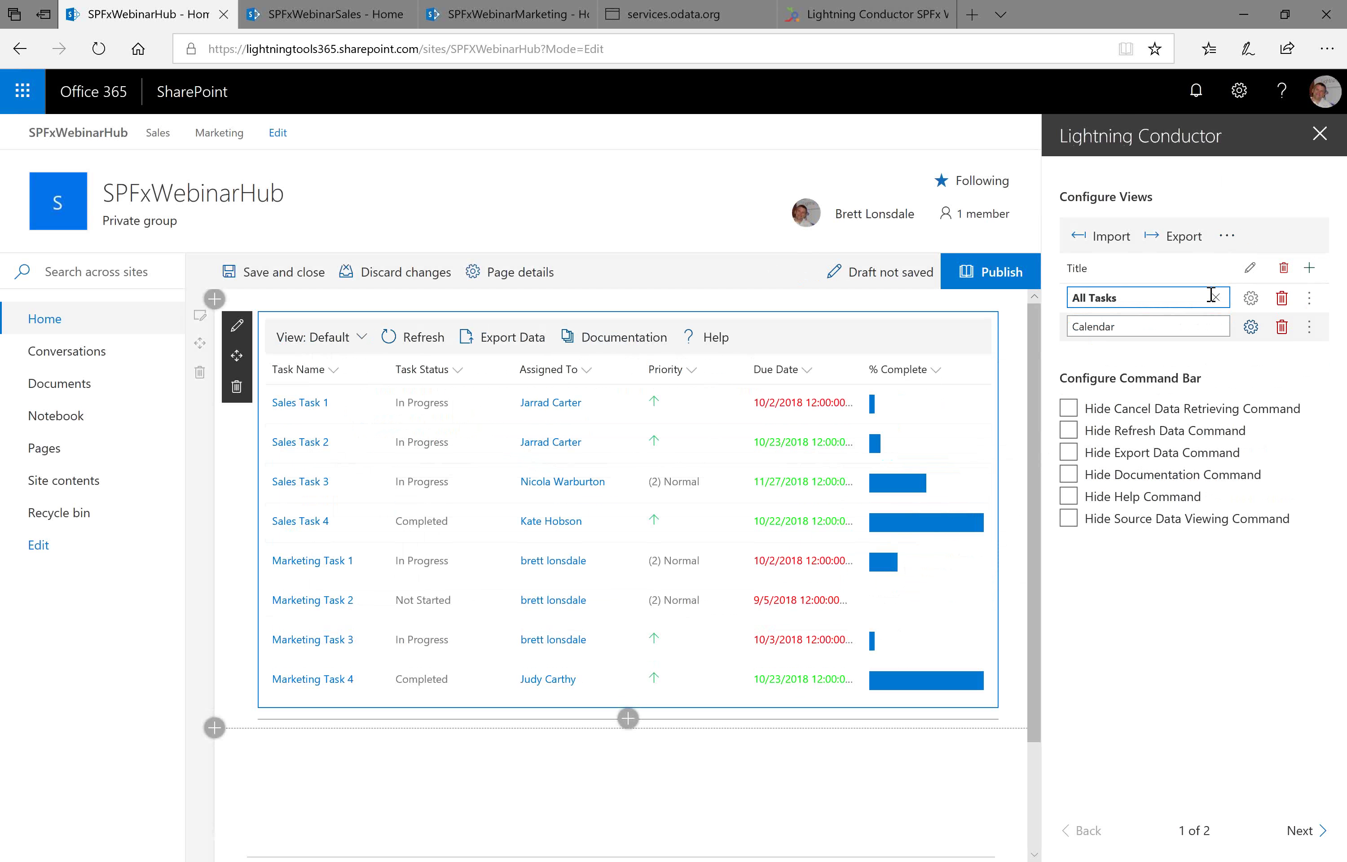
{"action": "left_click", "coordinate": [1199, 326]}
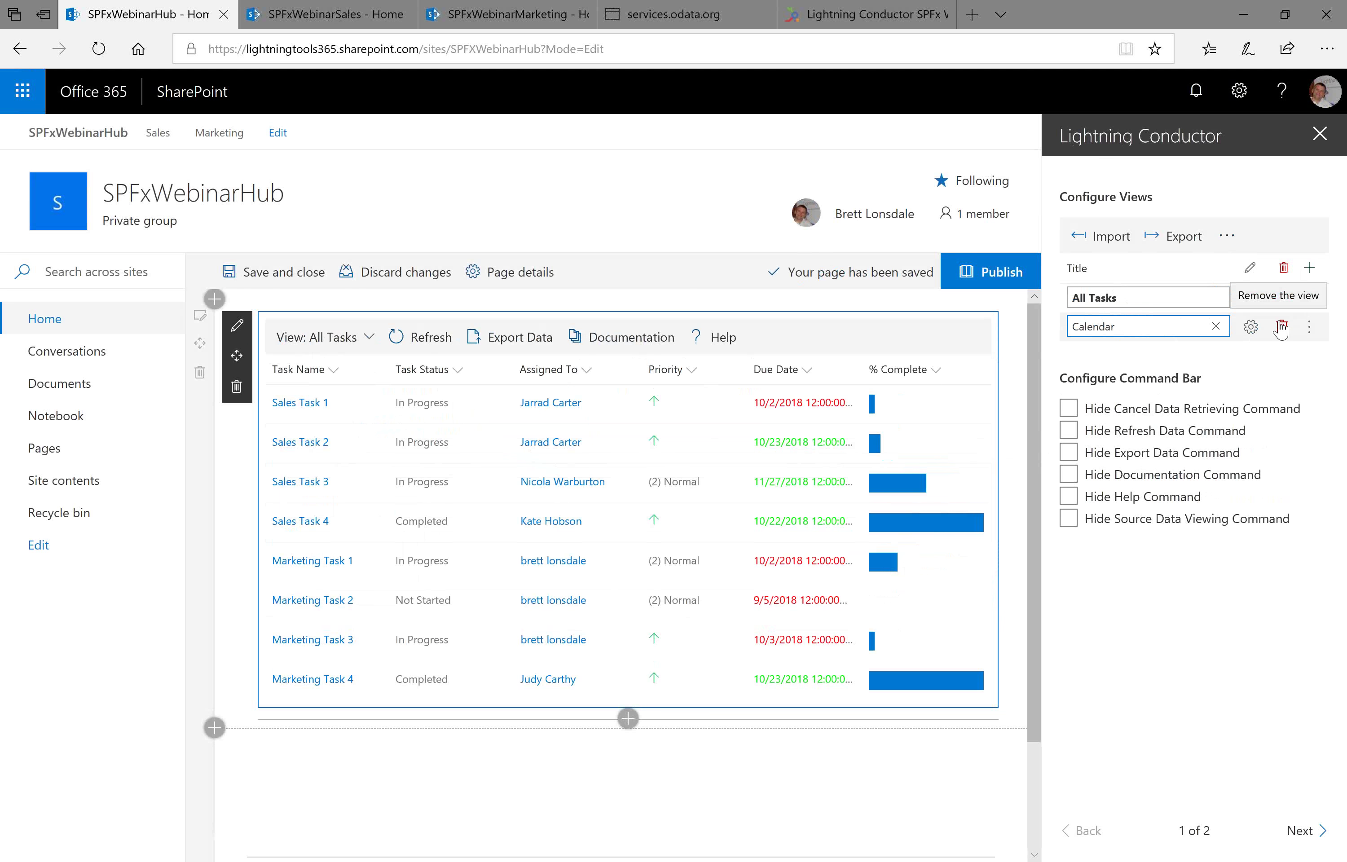
- Configure the Calendar view to use Tasks as its list data, refined to All Tasks
{"action": "left_click", "coordinate": [1252, 328]}
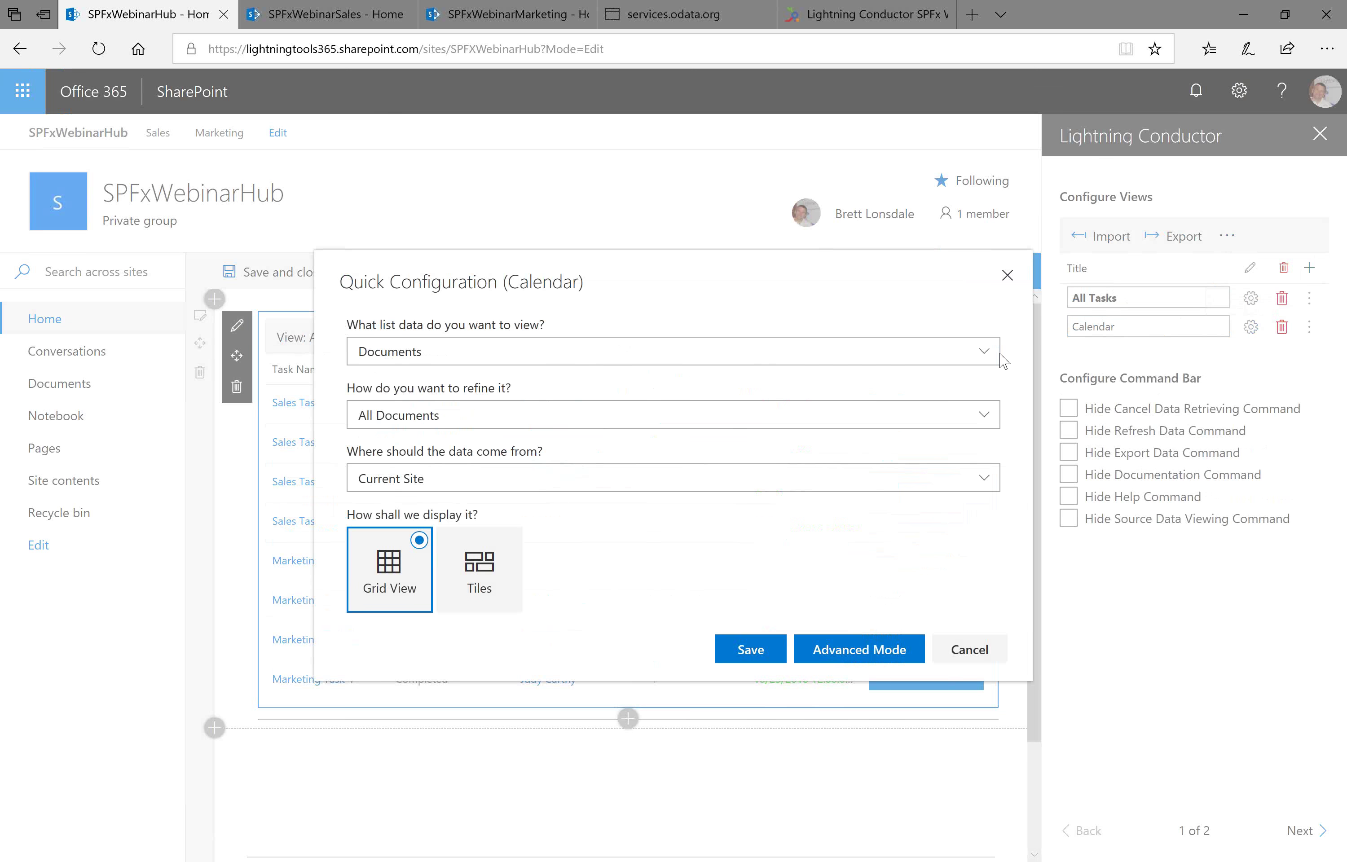
{"action": "left_click", "coordinate": [433, 351]}
{"action": "left_click", "coordinate": [432, 421]}
{"action": "left_click", "coordinate": [433, 418]}
{"action": "left_click", "coordinate": [411, 445]}
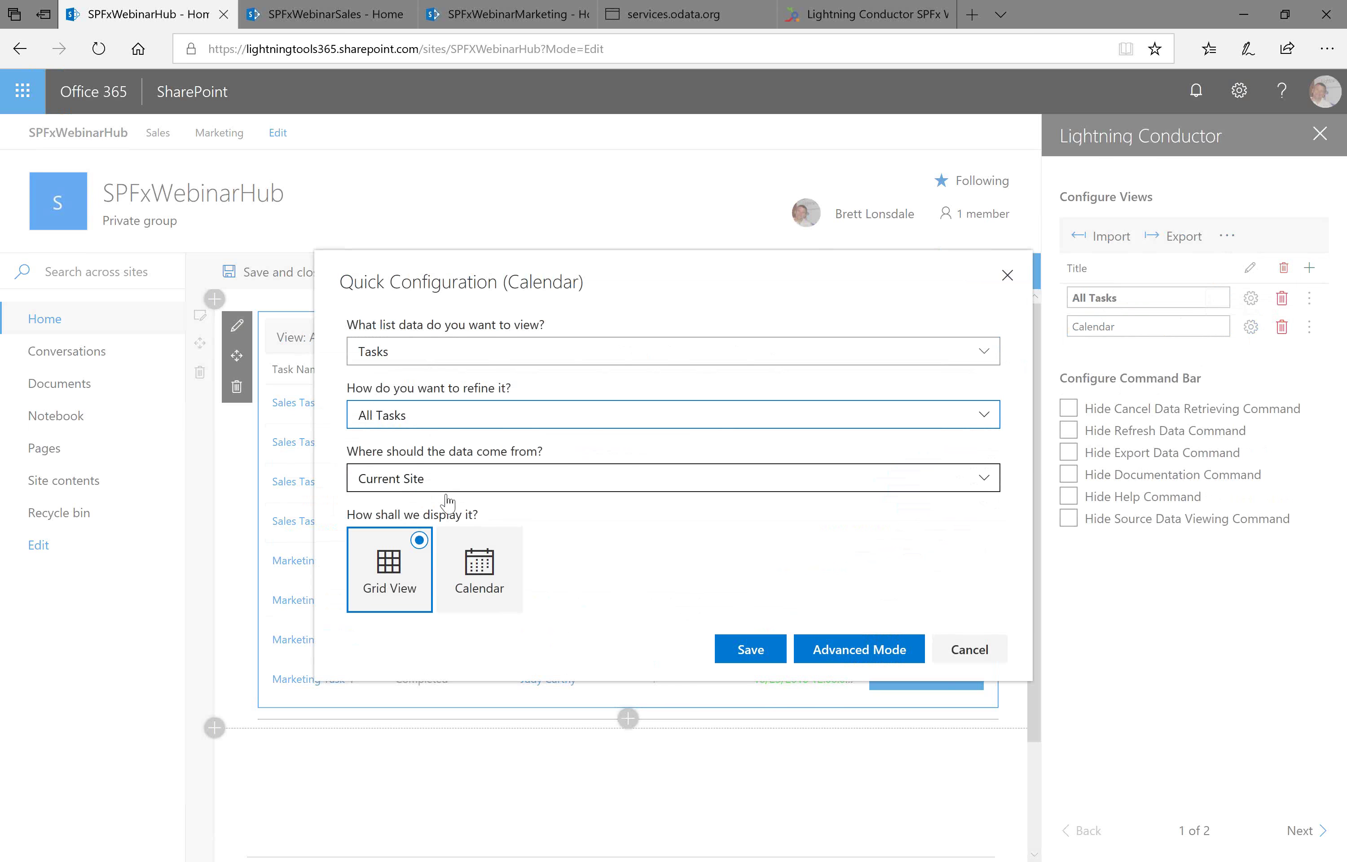
- Source the Calendar view's data from Current Site and Associated Sites, display it as a Calendar, and save the configuration
{"action": "left_click", "coordinate": [496, 484]}
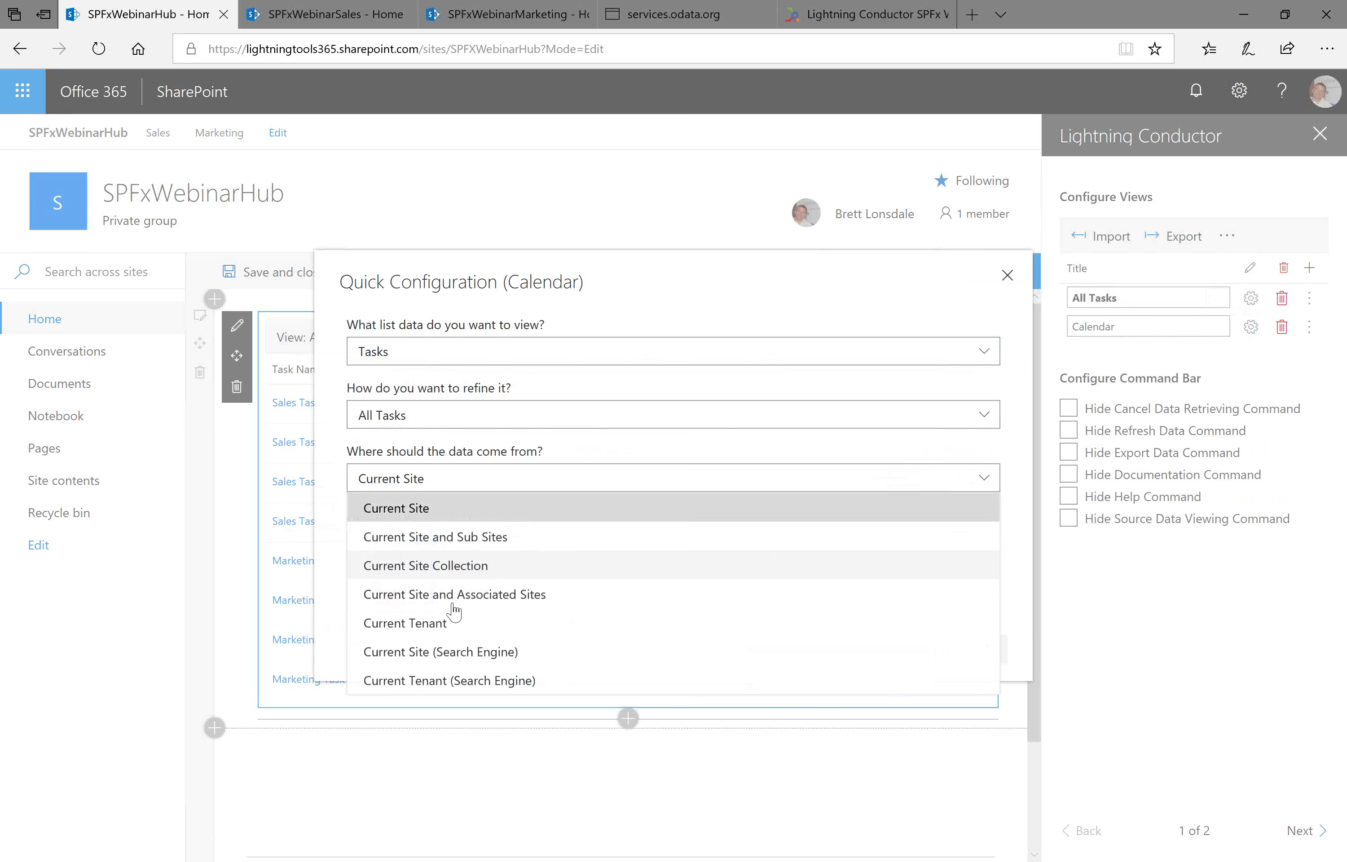
{"action": "left_click", "coordinate": [569, 594]}
{"action": "left_click", "coordinate": [481, 566]}
{"action": "left_click", "coordinate": [761, 650]}
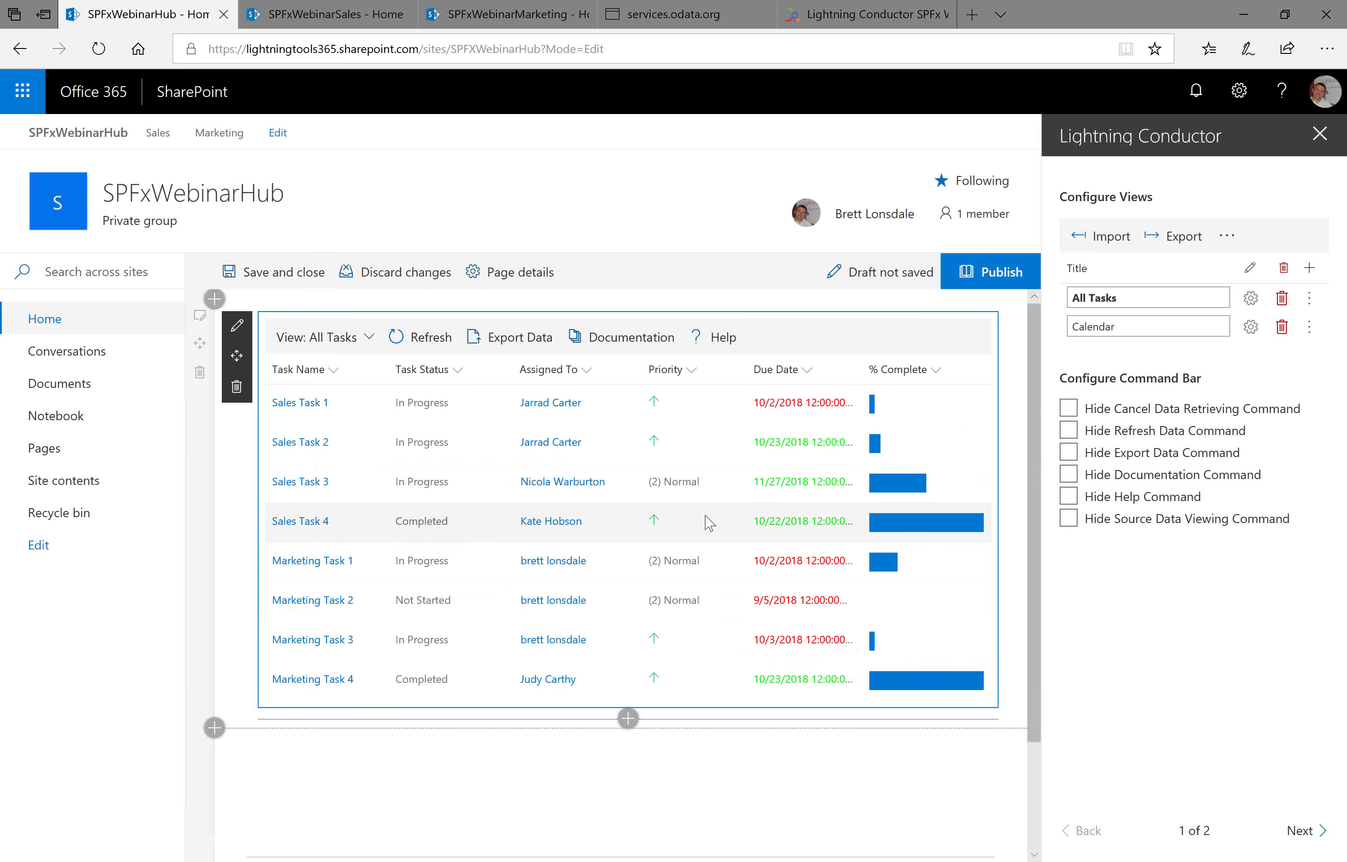
- Switch the web part to the Calendar view and examine the tasks in its day, week and month layouts
{"action": "left_click", "coordinate": [371, 338]}
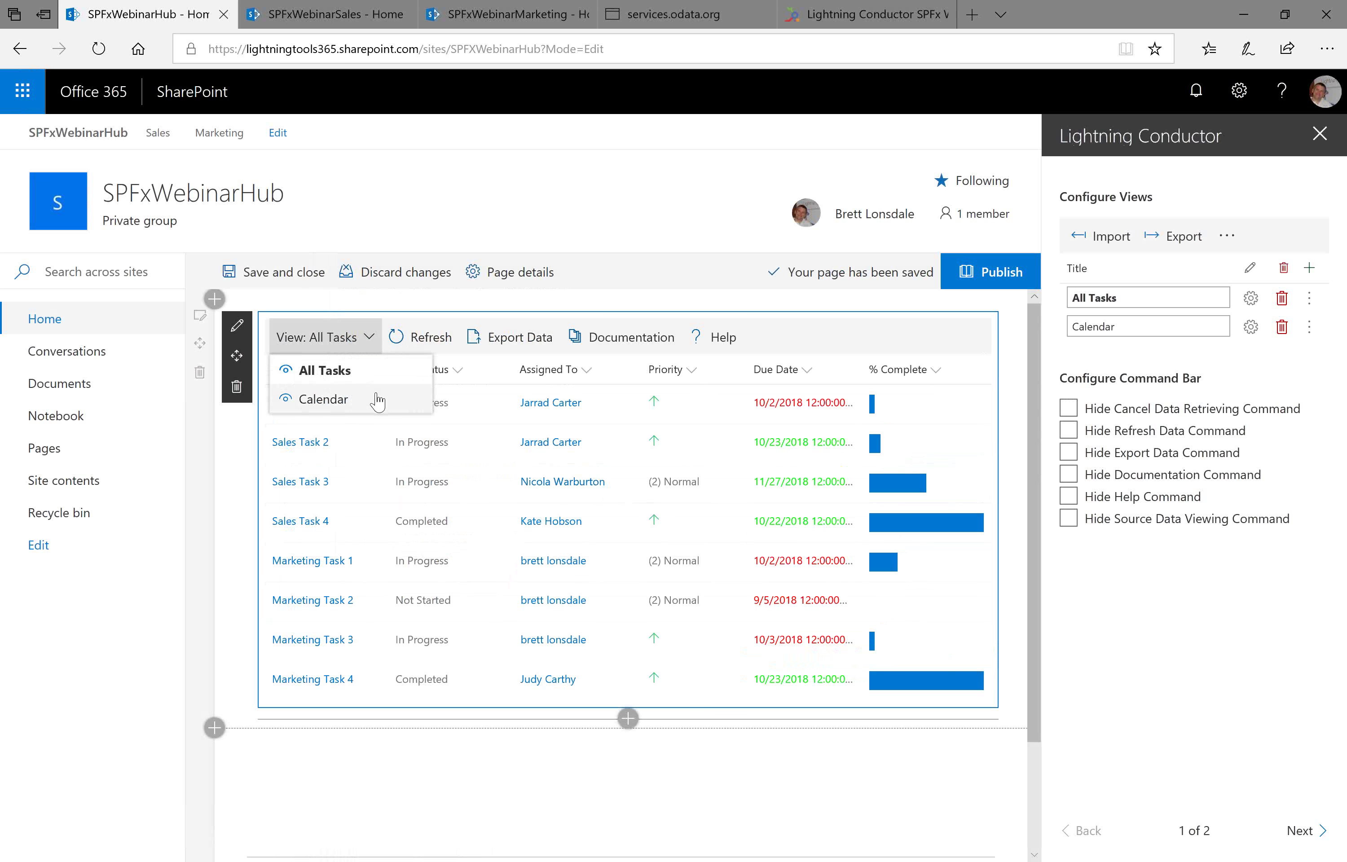
{"action": "left_click", "coordinate": [374, 396]}
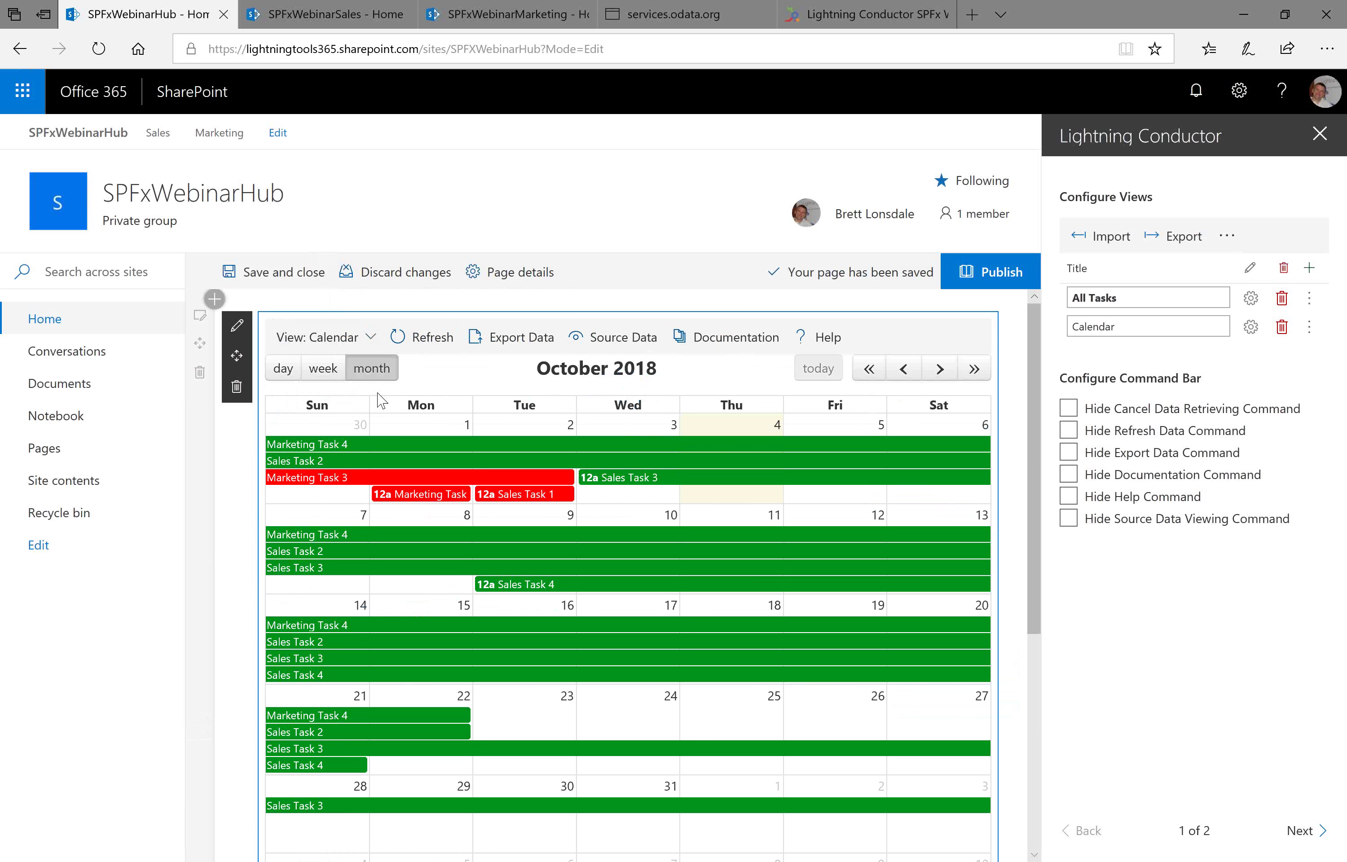
{"action": "left_click", "coordinate": [285, 369]}
{"action": "left_click", "coordinate": [320, 378]}
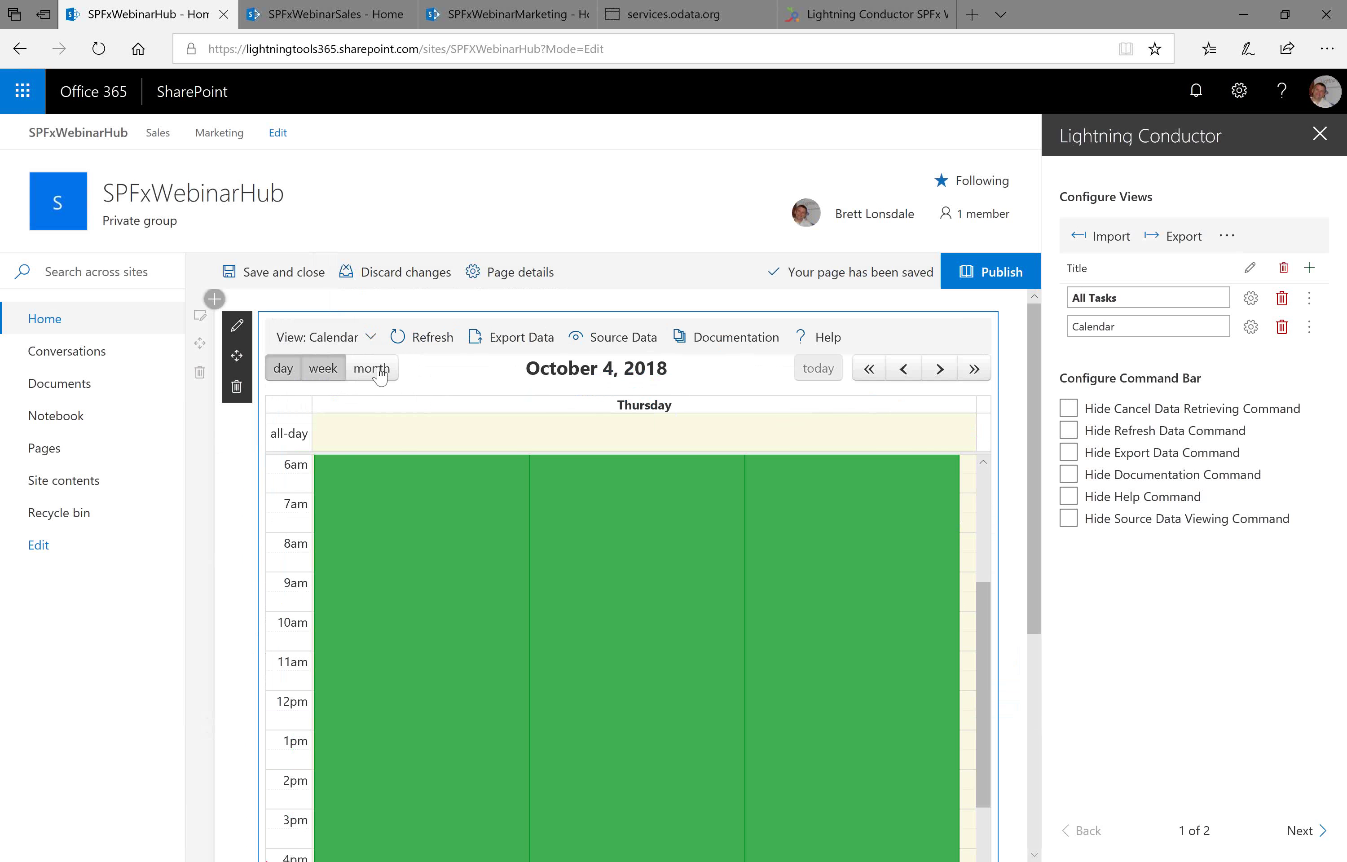
{"action": "left_click", "coordinate": [373, 369]}
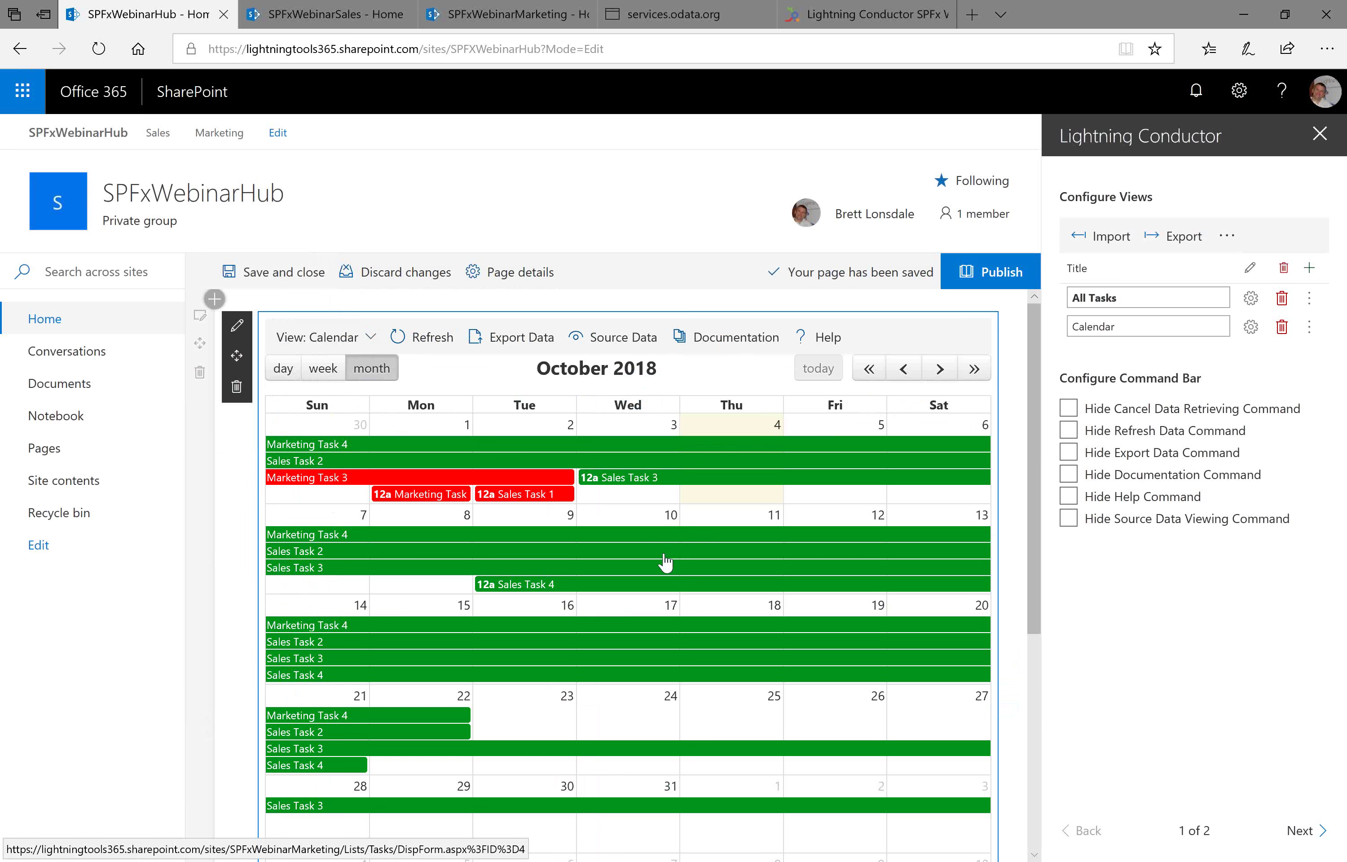
{"action": "mouse_move", "coordinate": [665, 563]}
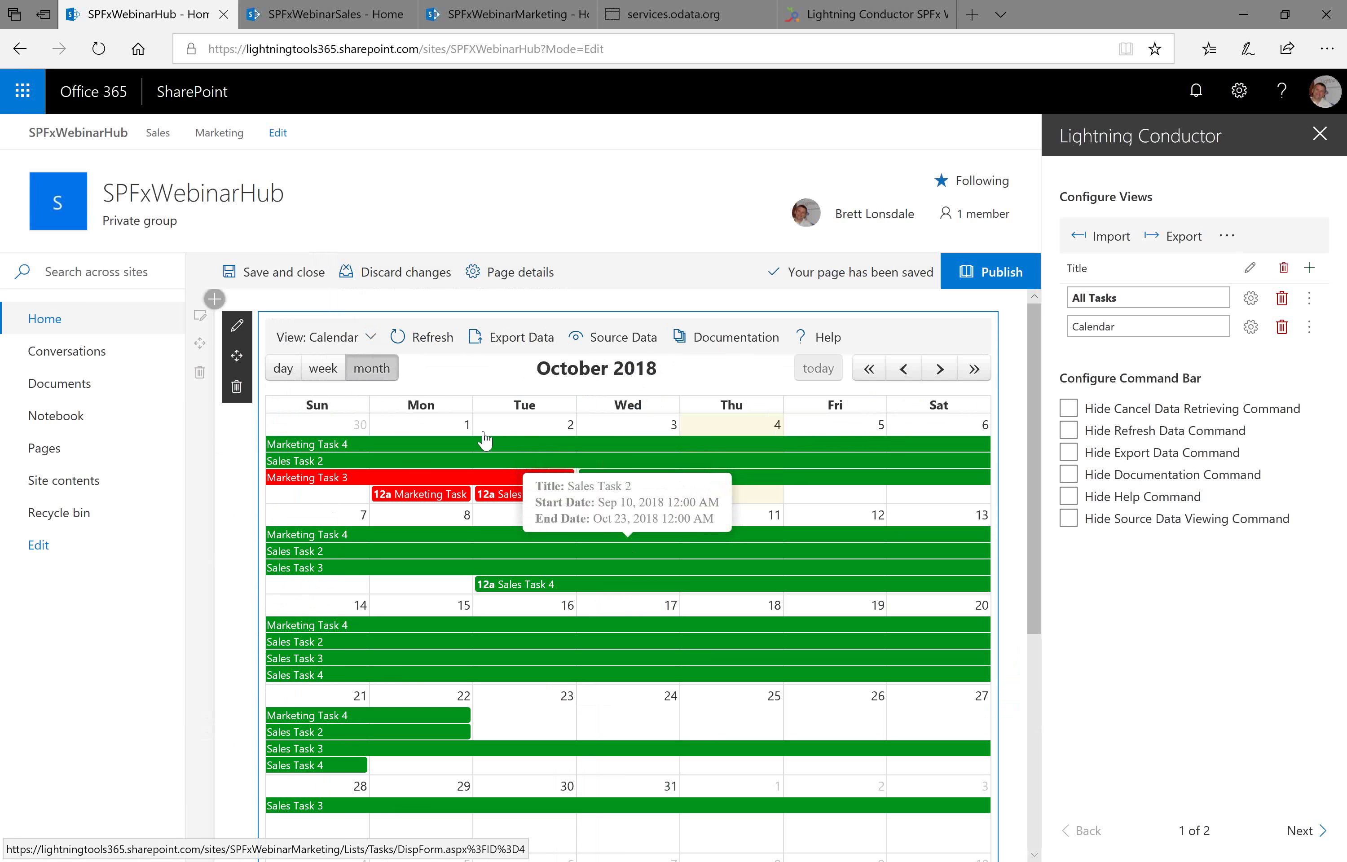
- Switch the web part back to the All Tasks view
{"action": "left_click", "coordinate": [356, 337]}
{"action": "left_click", "coordinate": [361, 371]}
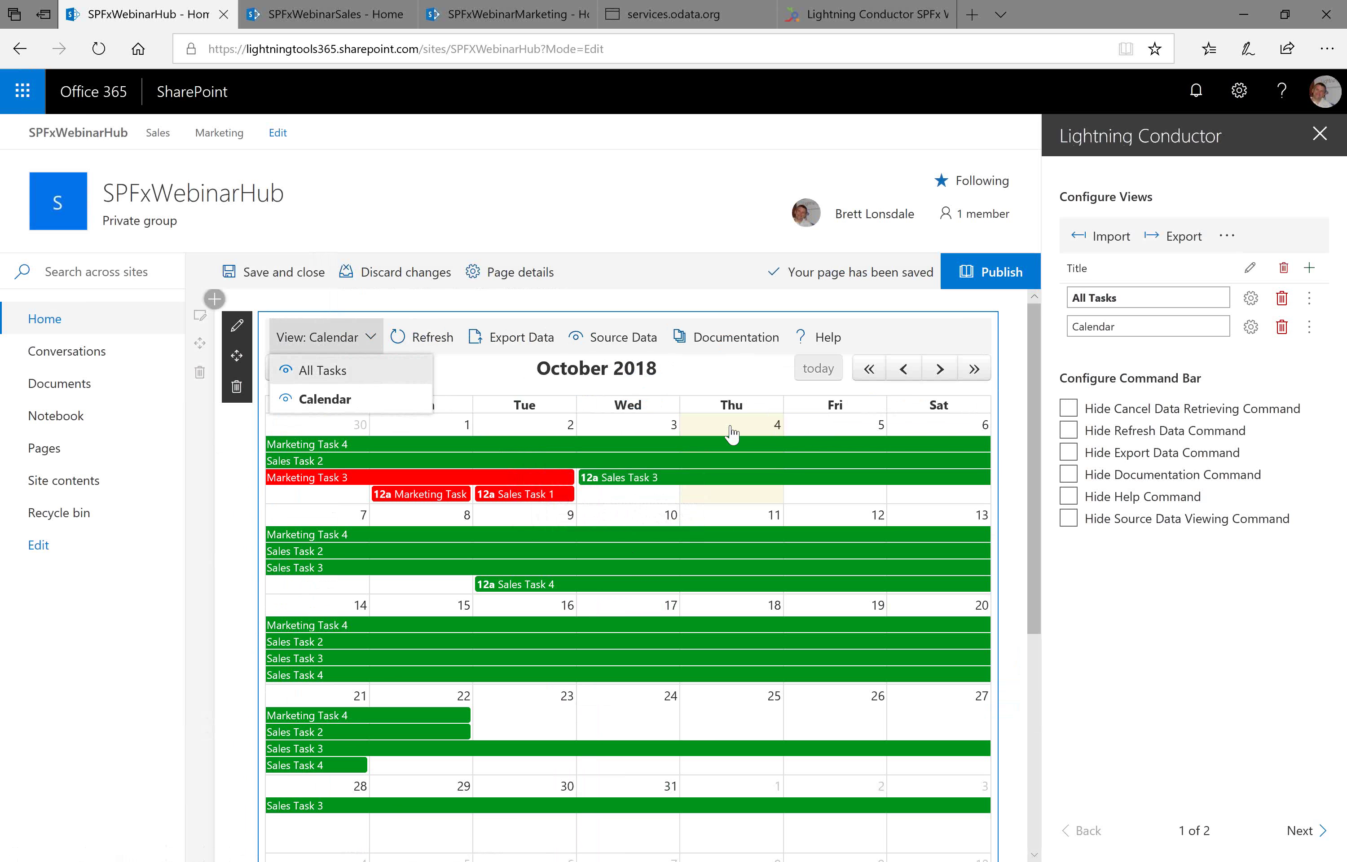
{"action": "mouse_move", "coordinate": [945, 453]}
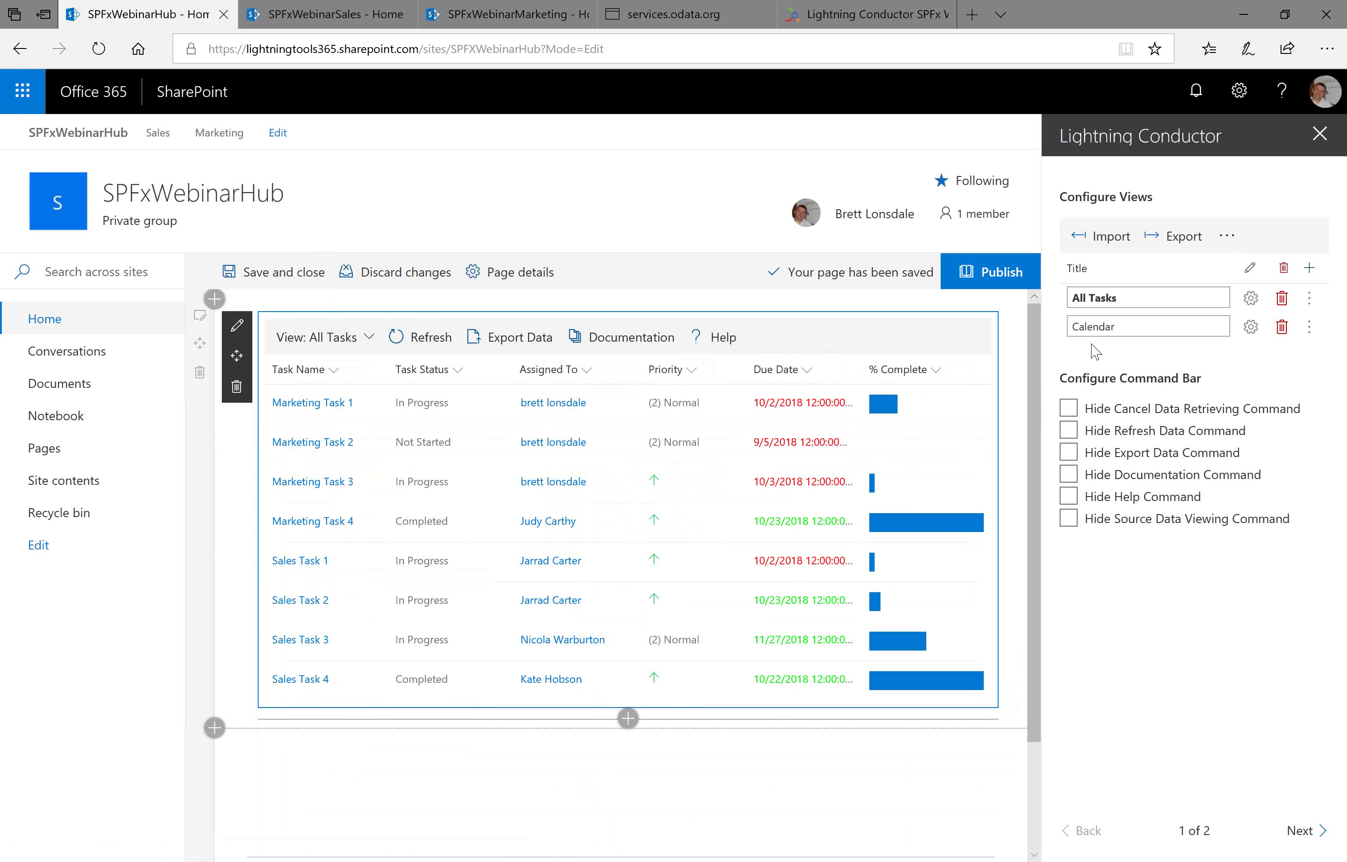
- Review the Calendar view's additional options and its advanced configuration without changing anything
{"action": "left_click", "coordinate": [1311, 326]}
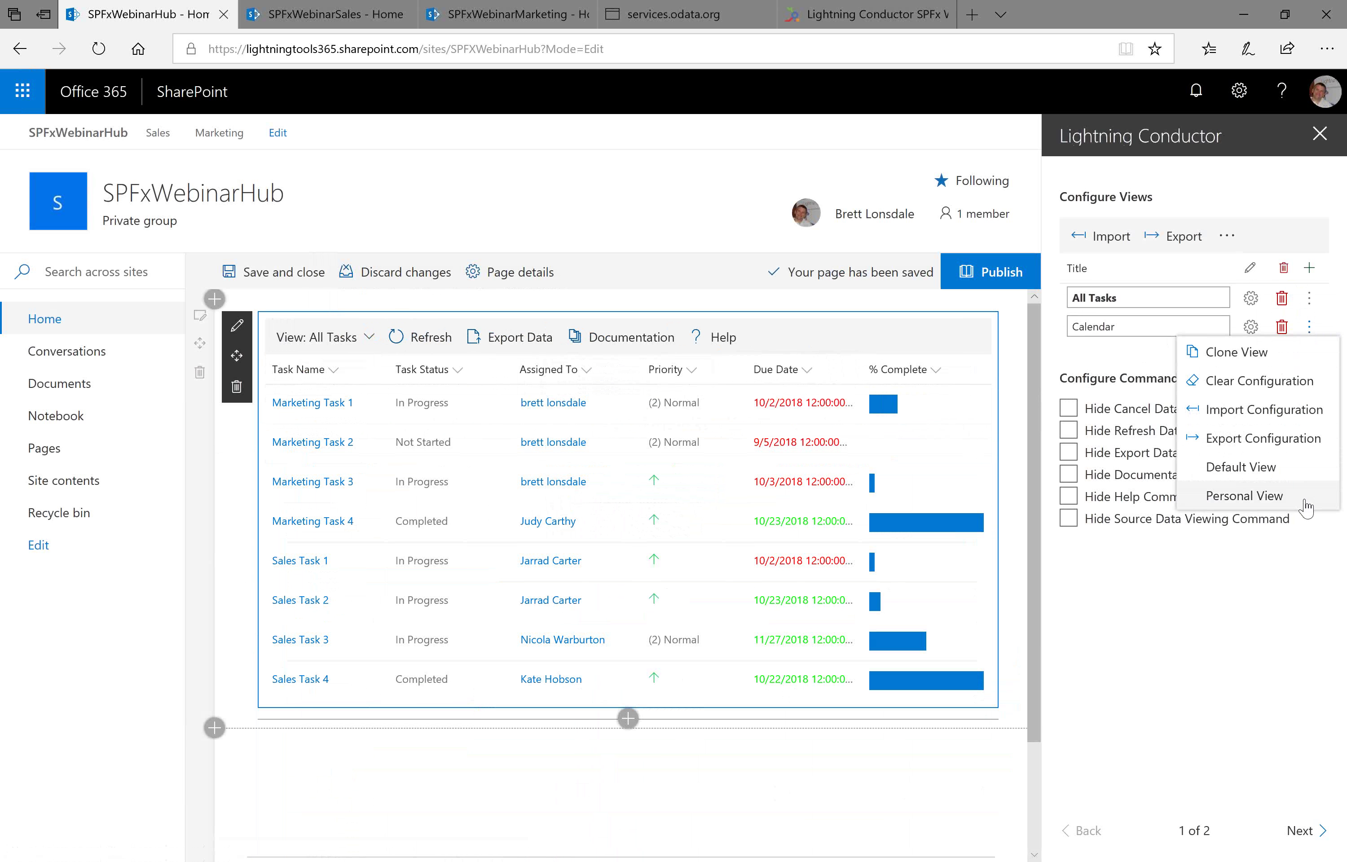
{"action": "left_click", "coordinate": [1206, 681]}
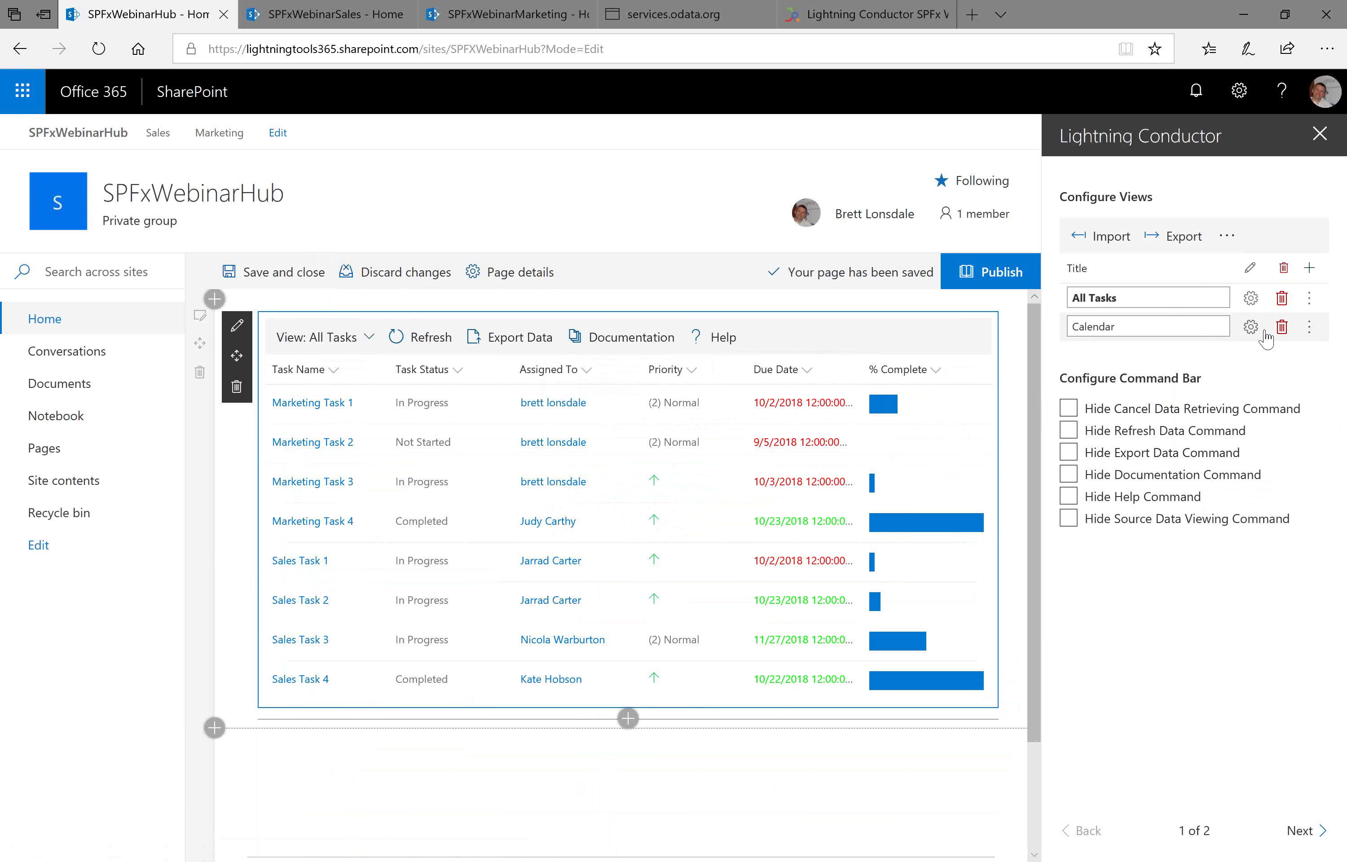
{"action": "left_click", "coordinate": [1251, 327]}
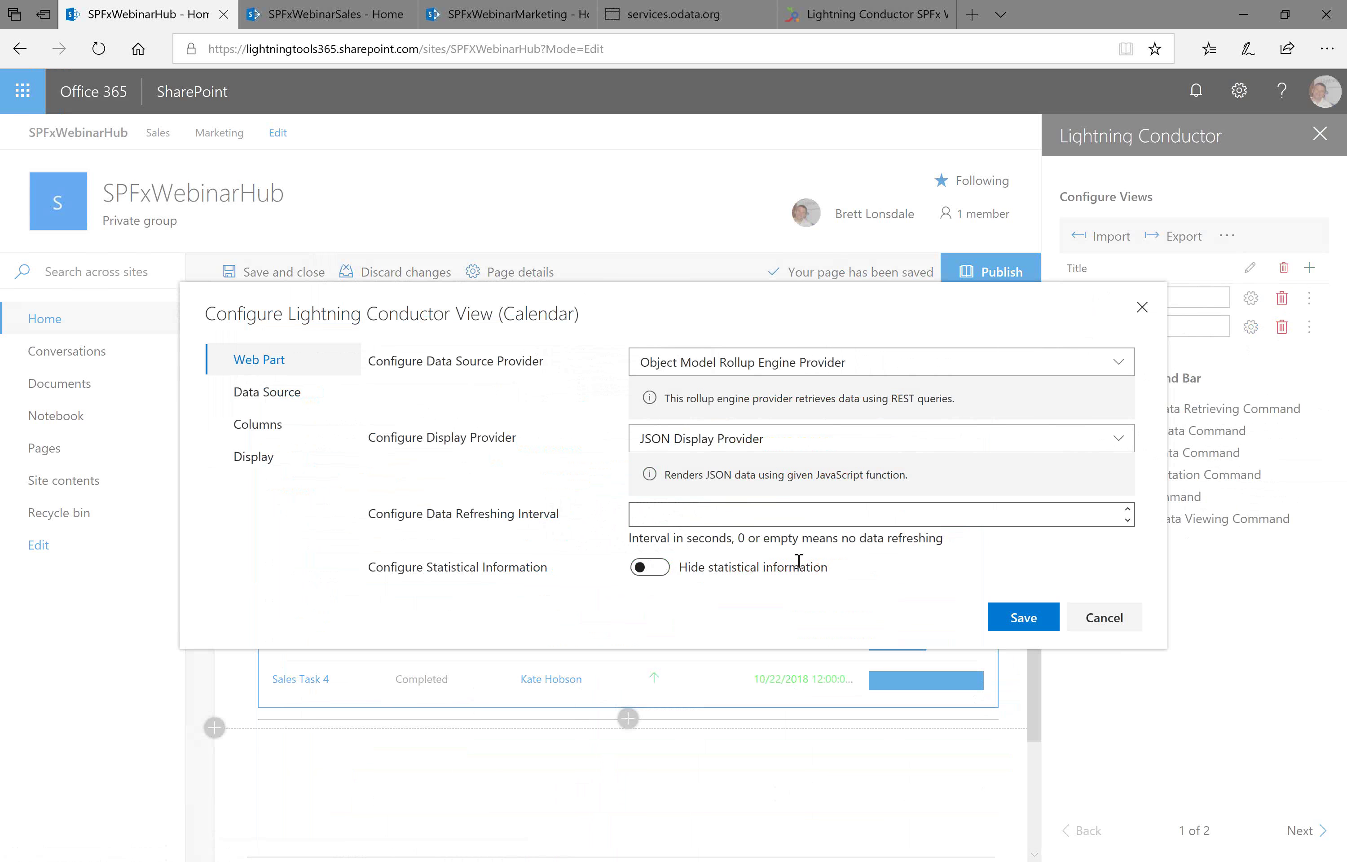
{"action": "left_click", "coordinate": [1091, 625]}
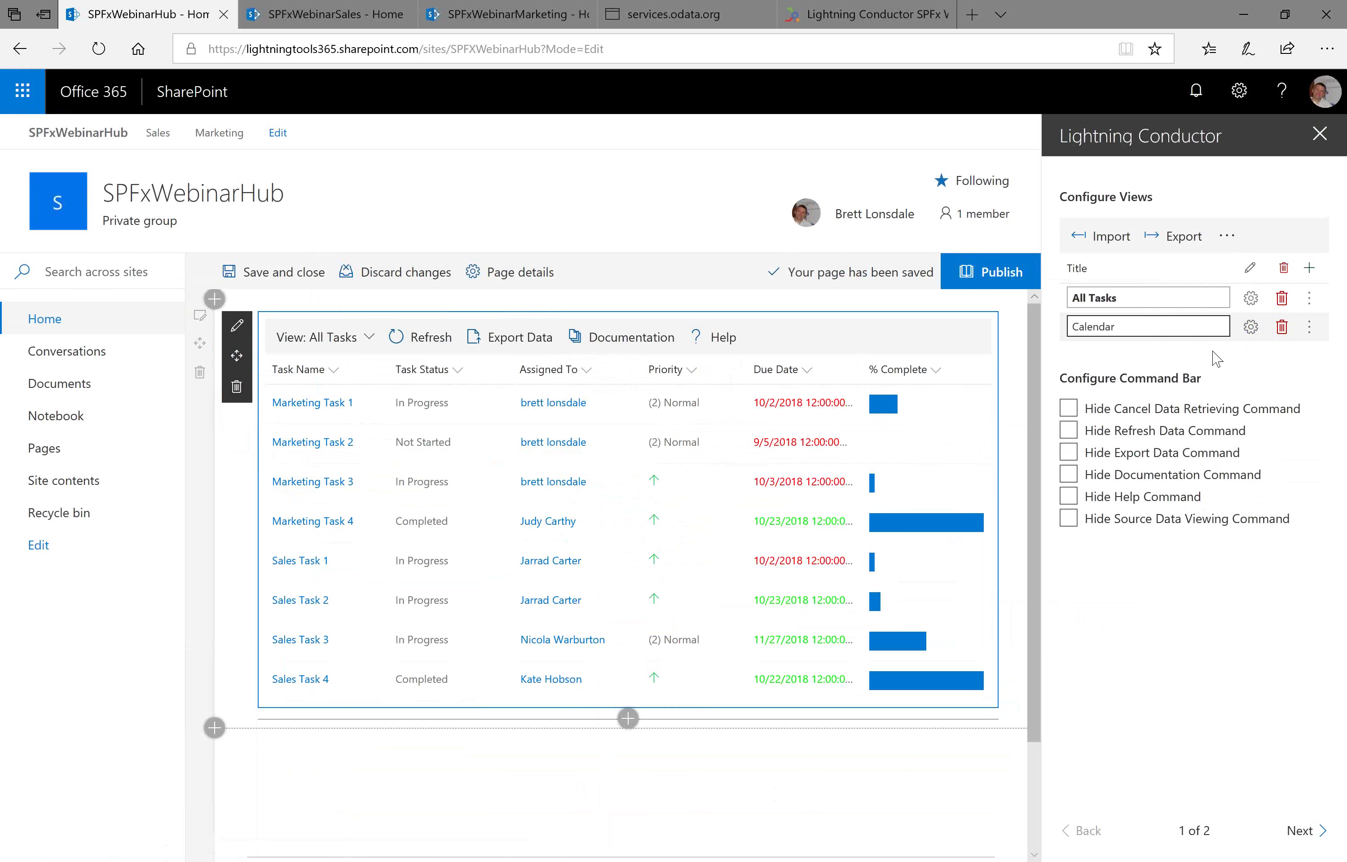
- Add another view to the web part and name it Documents
{"action": "left_click", "coordinate": [1310, 270]}
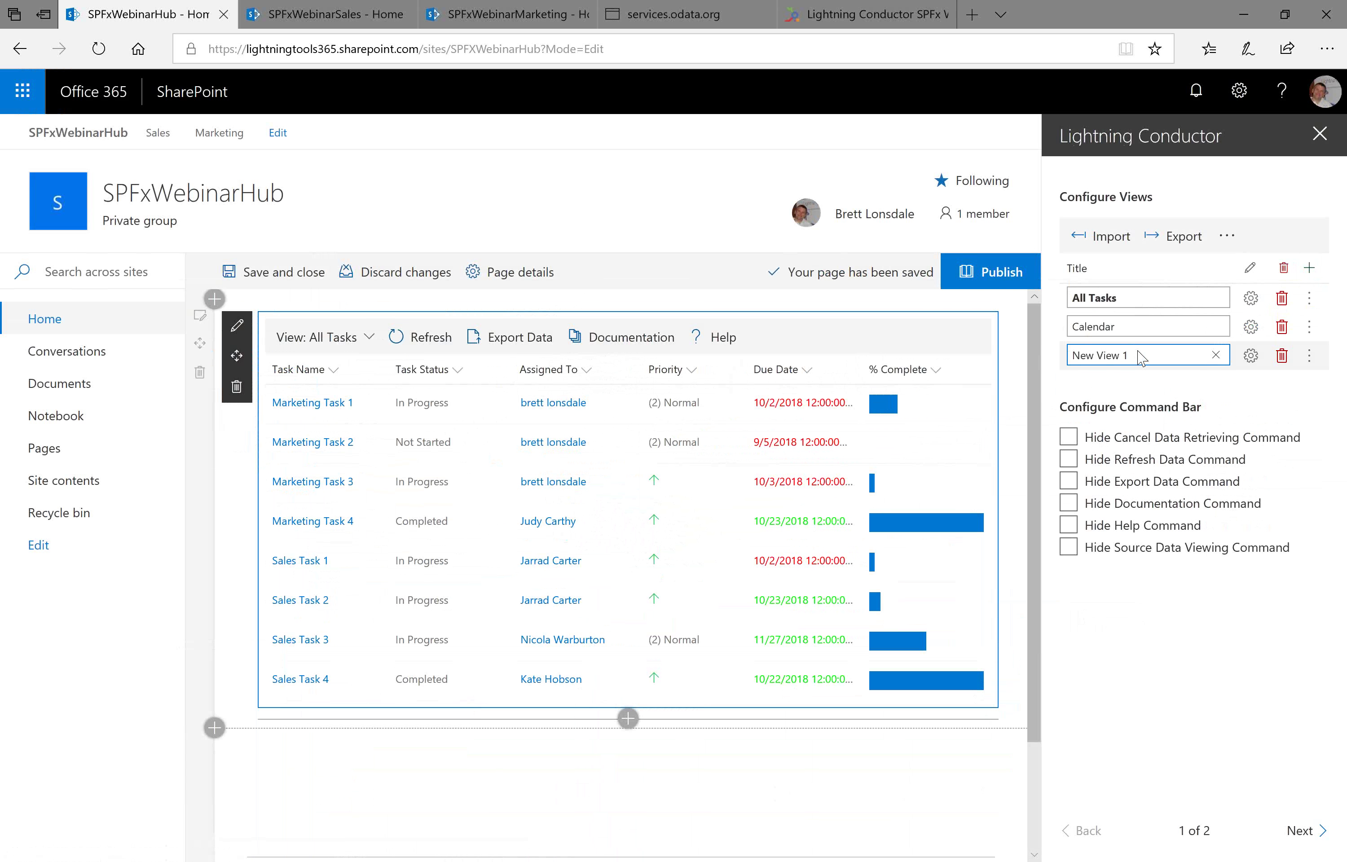
{"action": "key", "text": "Delete"}
{"action": "key", "text": "Delete"}
{"action": "key", "text": "Delete"}
{"action": "key", "text": "Delete"}
- In the Documents view's advanced configuration, choose the Object Model Rollup Engine Provider and the Grid View Display Provider
{"action": "left_click", "coordinate": [1251, 355]}
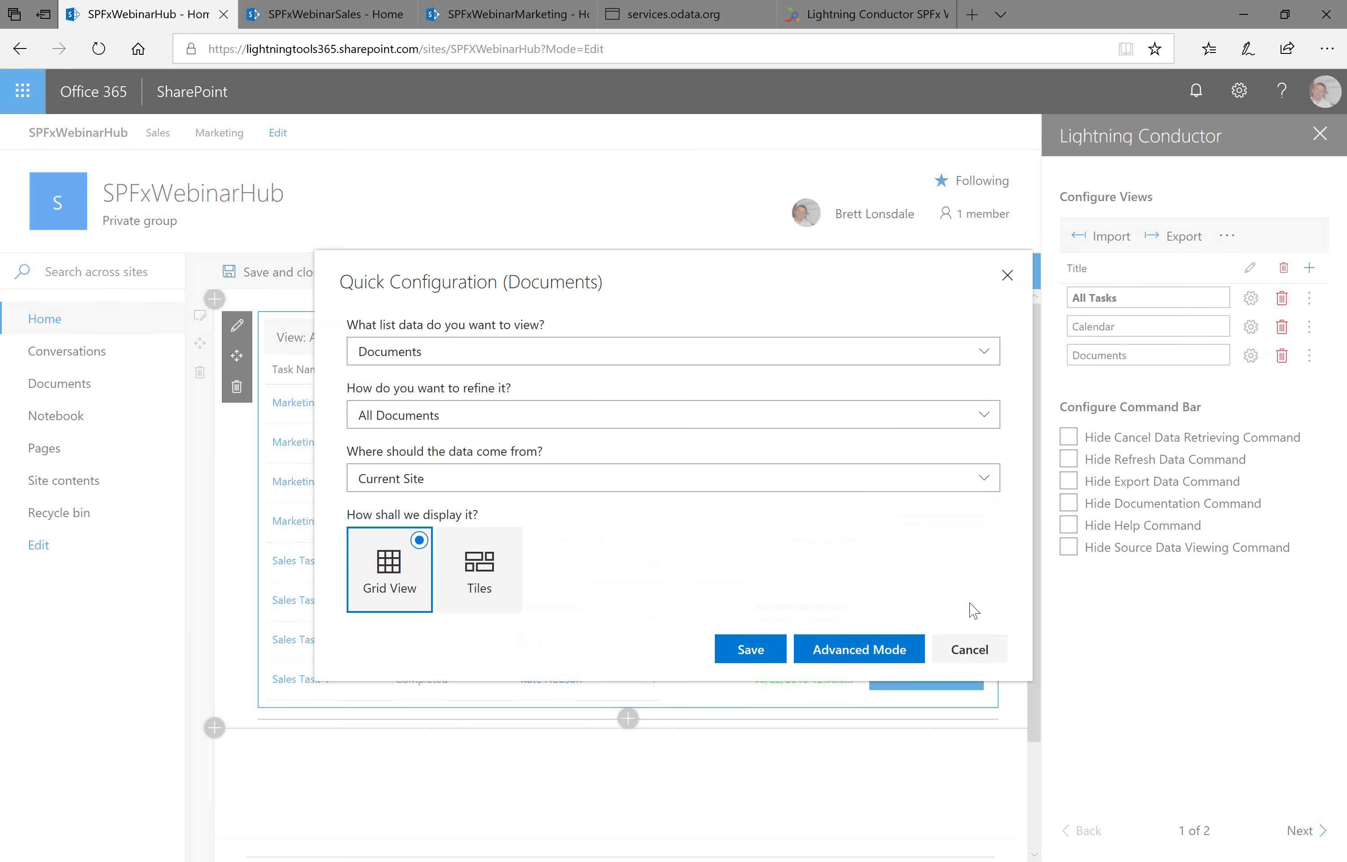
{"action": "left_click", "coordinate": [842, 651]}
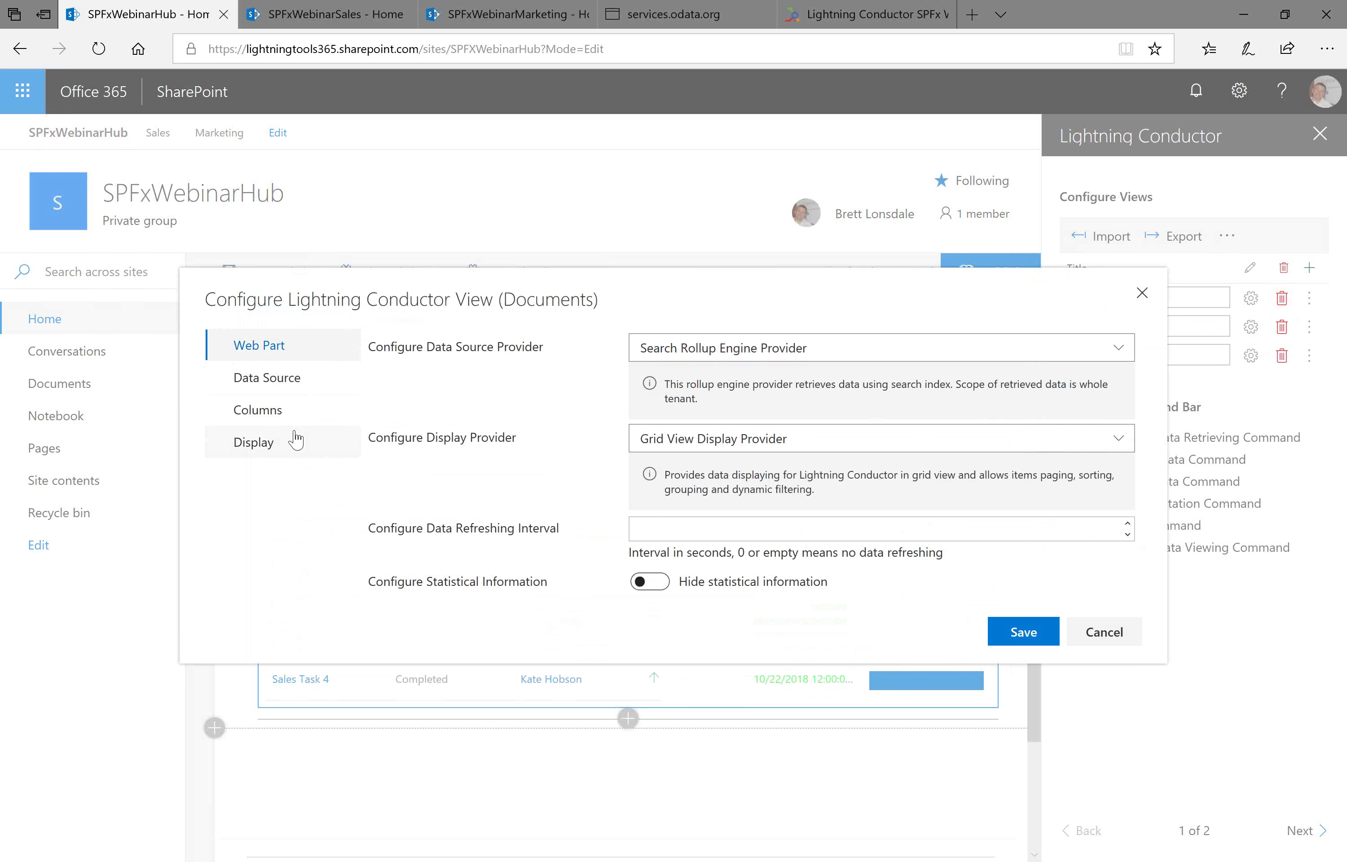
{"action": "left_click", "coordinate": [784, 354]}
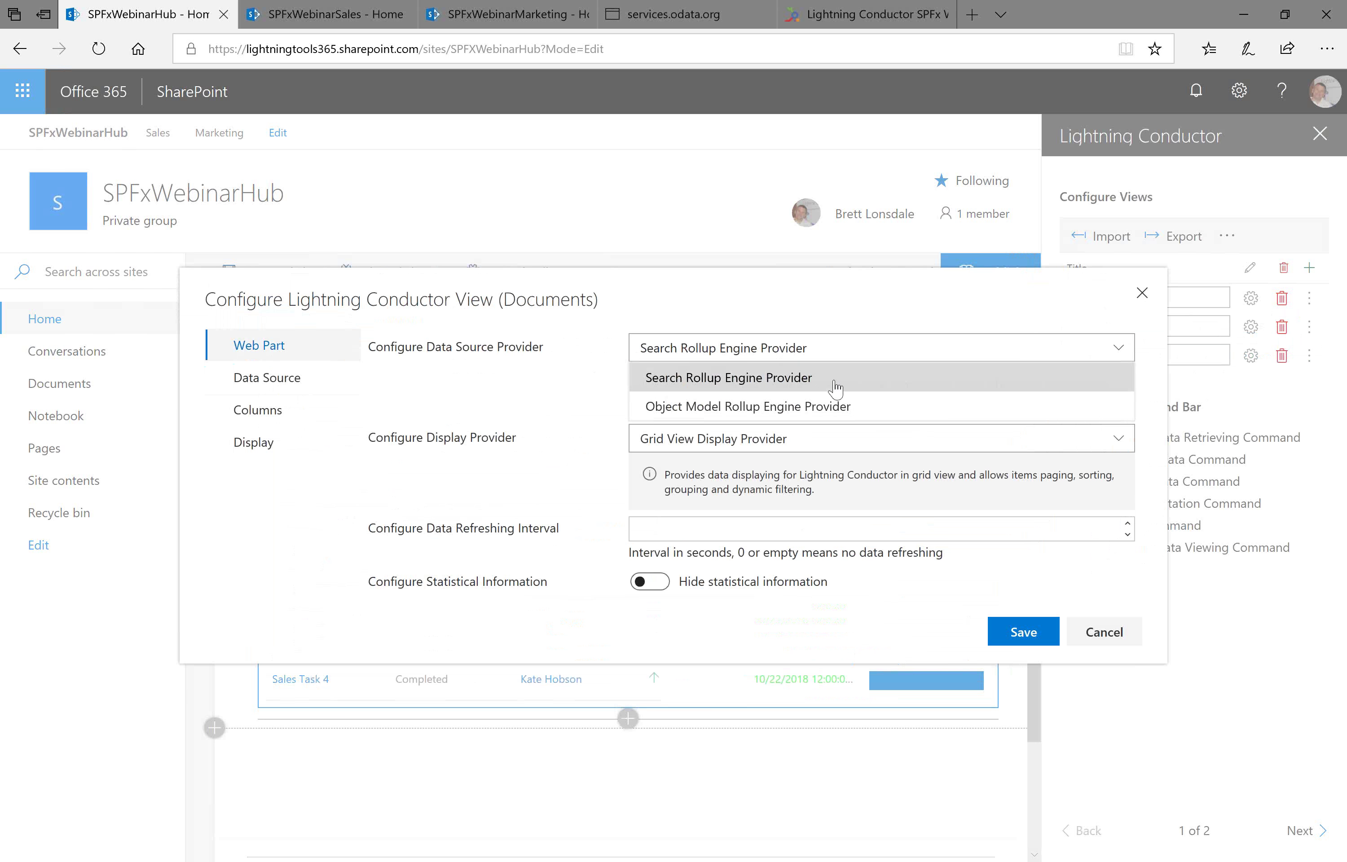
{"action": "left_click", "coordinate": [859, 409]}
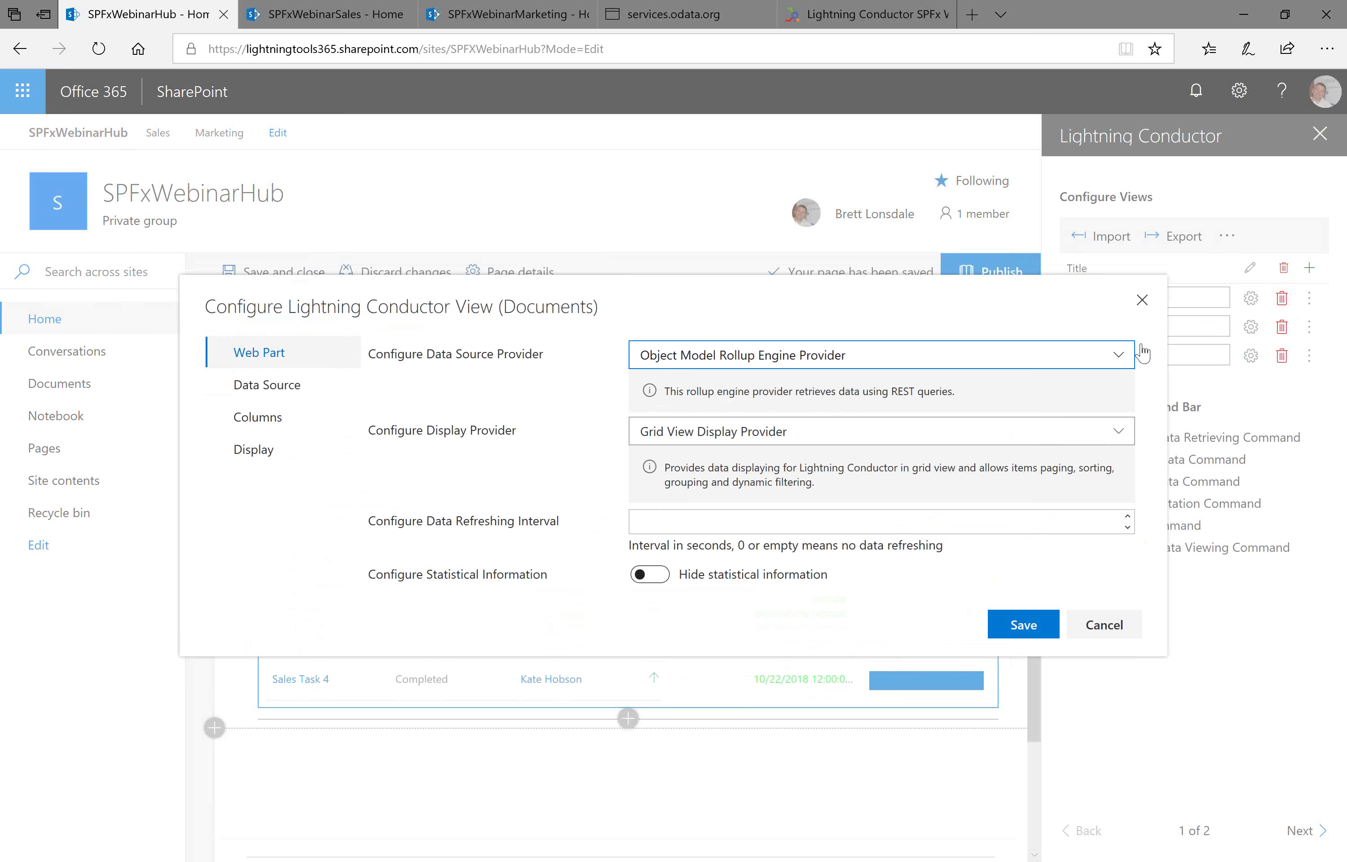
{"action": "left_click", "coordinate": [1097, 357]}
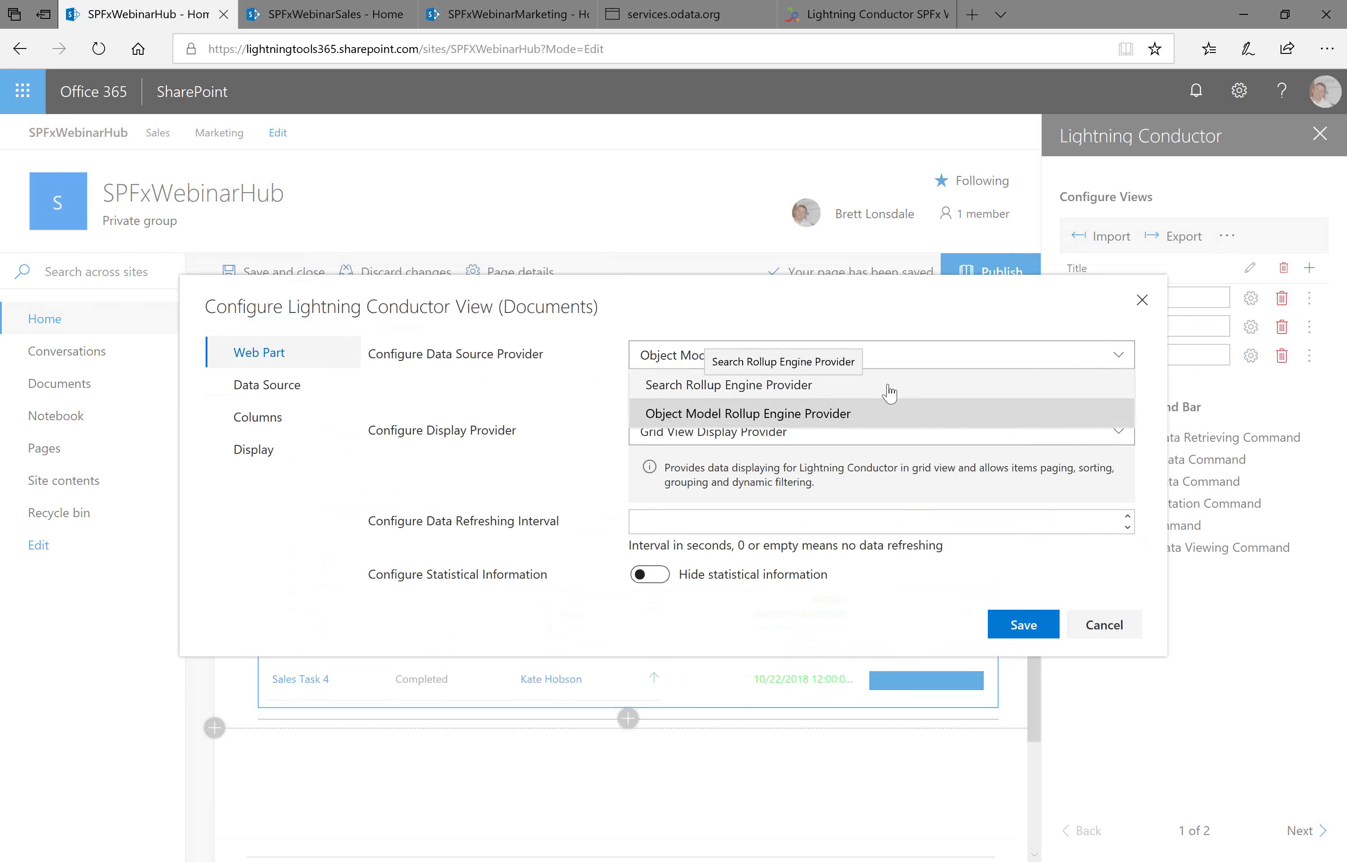
{"action": "left_click", "coordinate": [892, 414]}
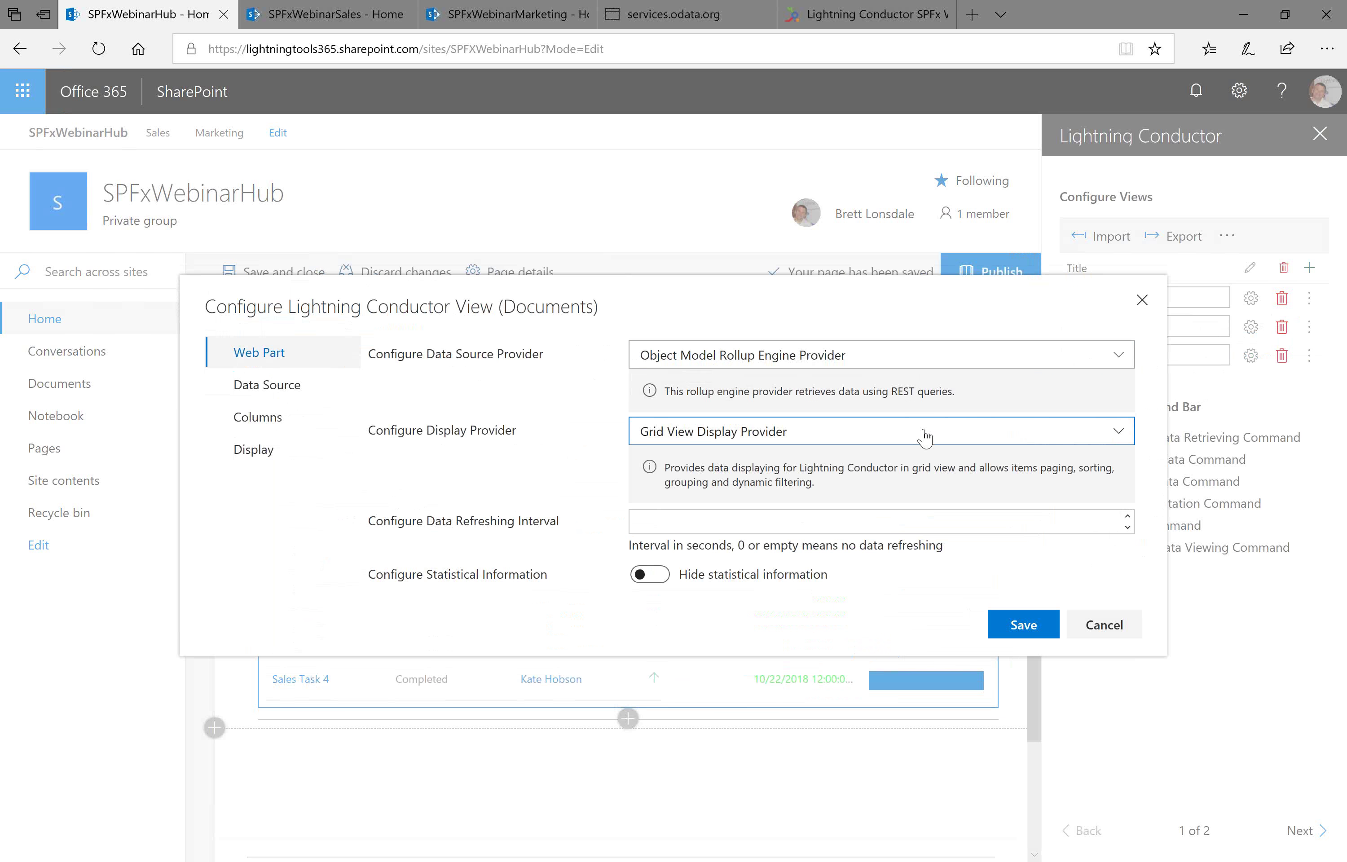
{"action": "left_click", "coordinate": [945, 434]}
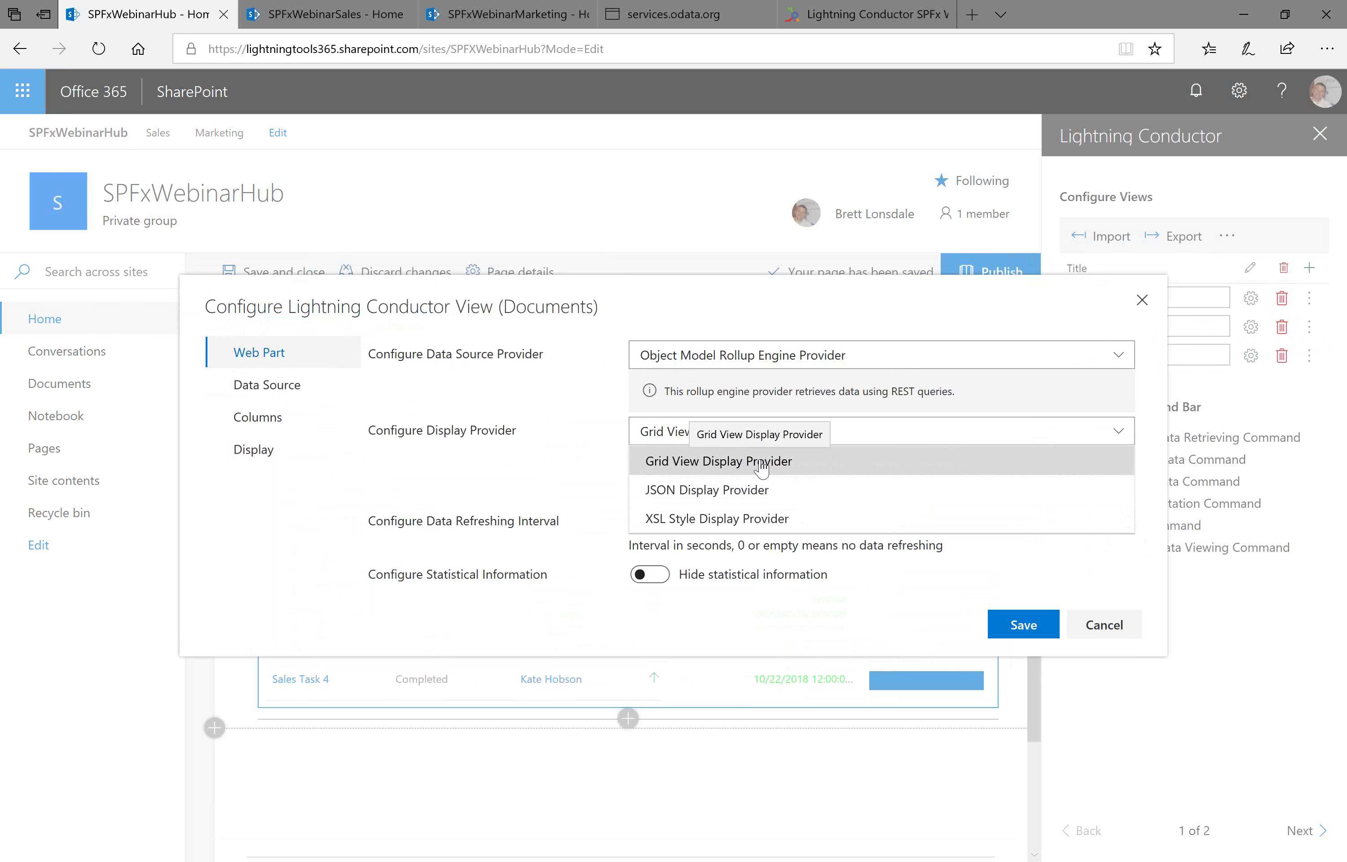
{"action": "left_click", "coordinate": [837, 473]}
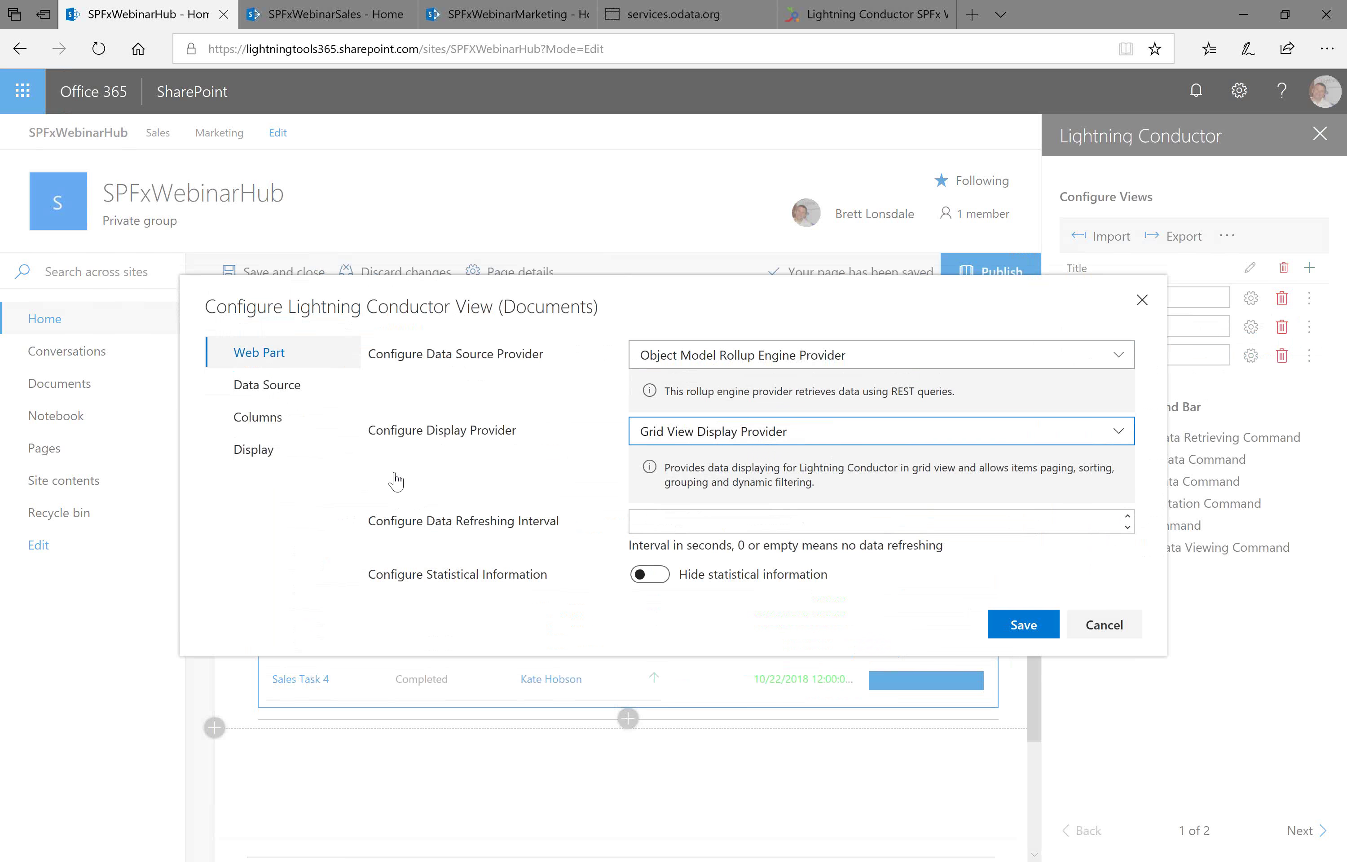
- Set the Documents view's rollup source to show items from current site and sub sites
{"action": "left_click", "coordinate": [276, 390]}
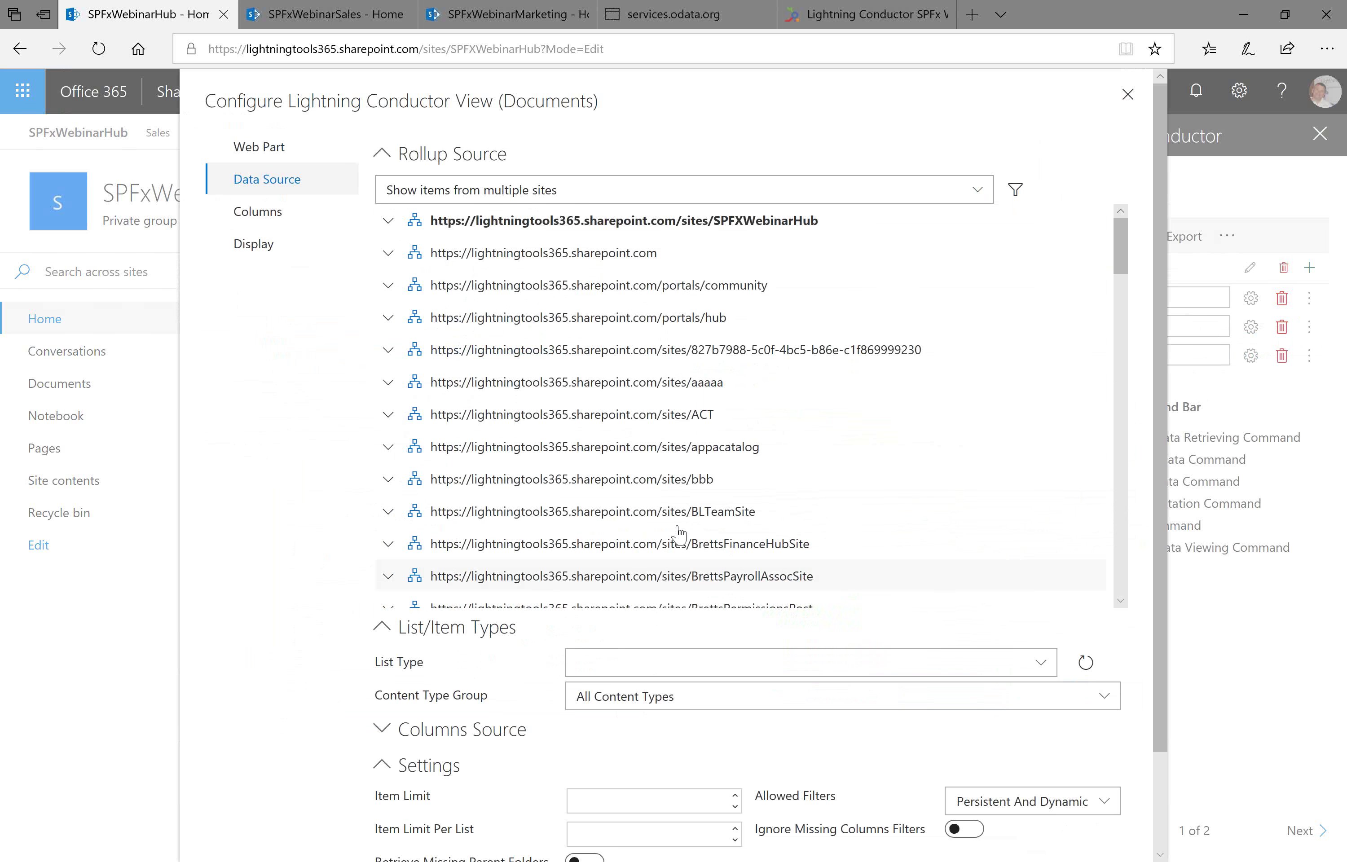
{"action": "left_click_drag", "start_coordinate": [1117, 246], "coordinate": [1010, 198]}
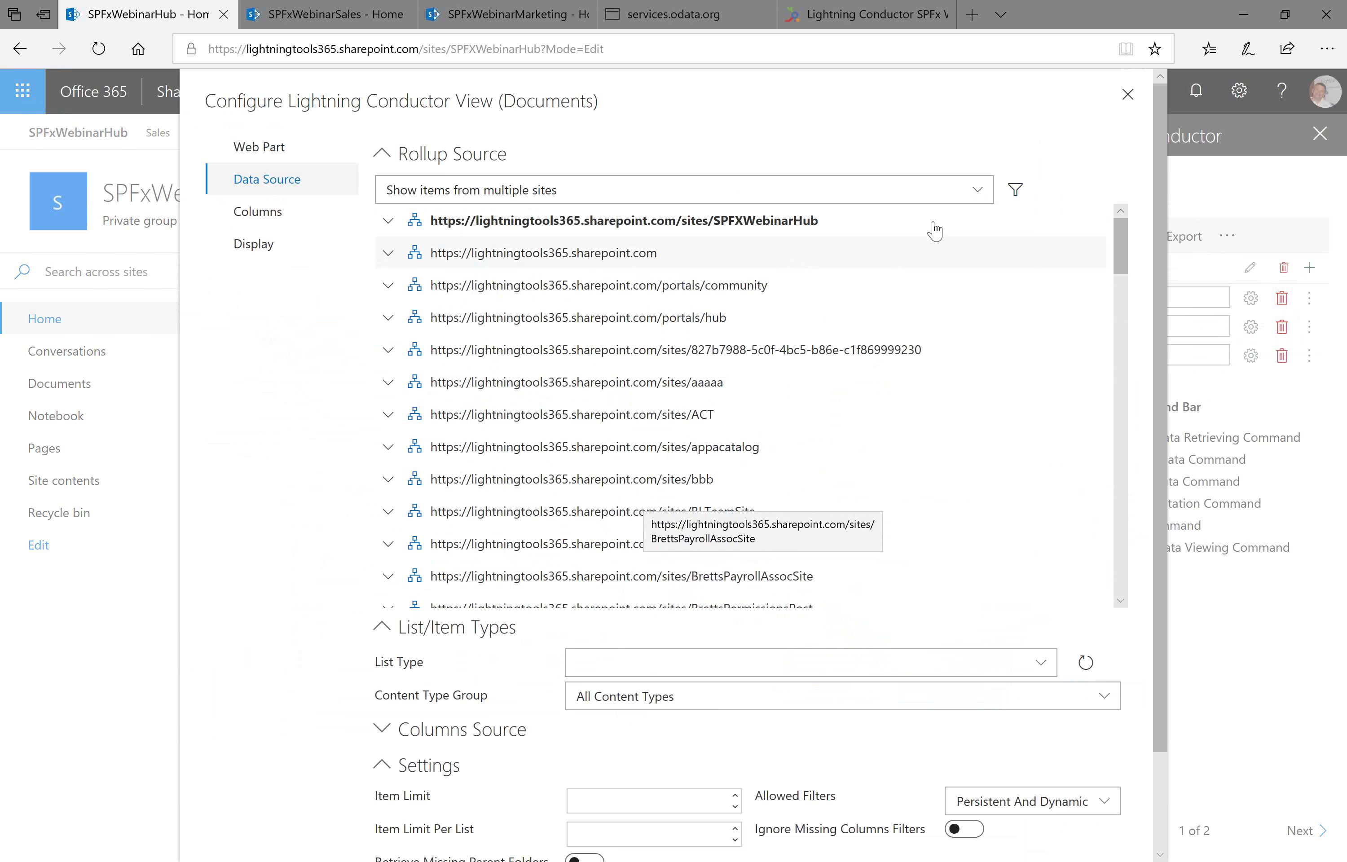
{"action": "left_click", "coordinate": [975, 197]}
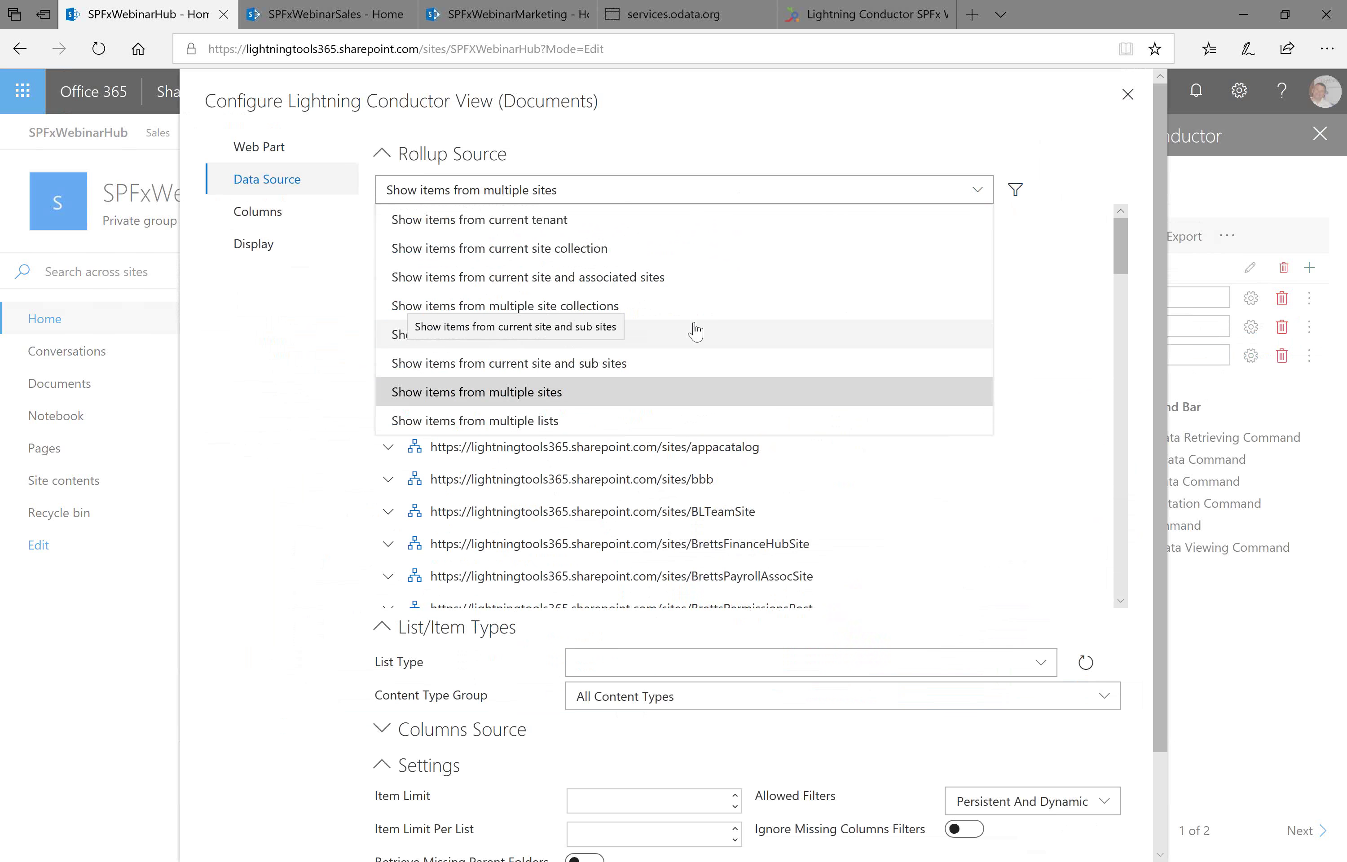
{"action": "left_click", "coordinate": [631, 374]}
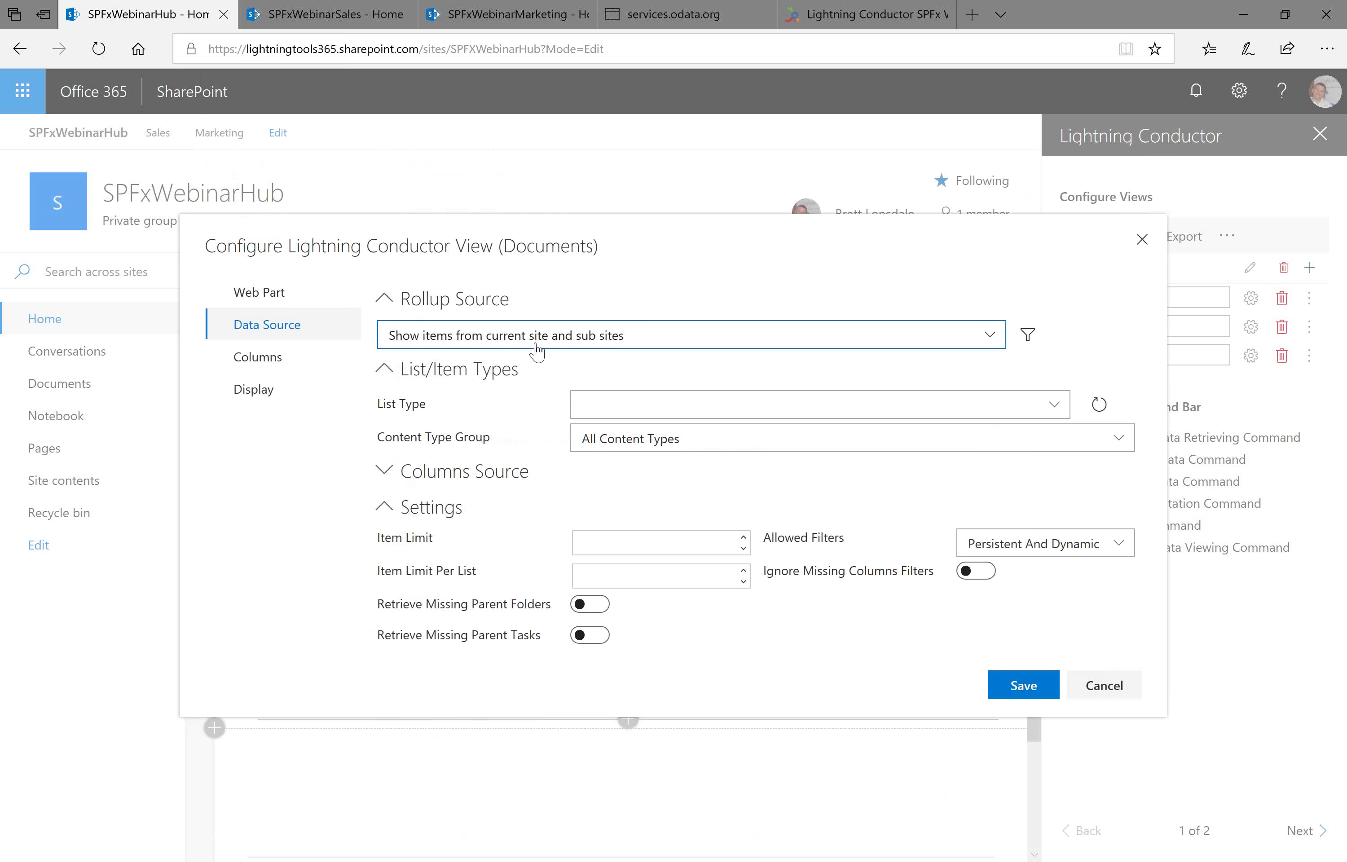
- Limit the Documents view's data source to the Document Library list type
{"action": "left_click", "coordinate": [1054, 405]}
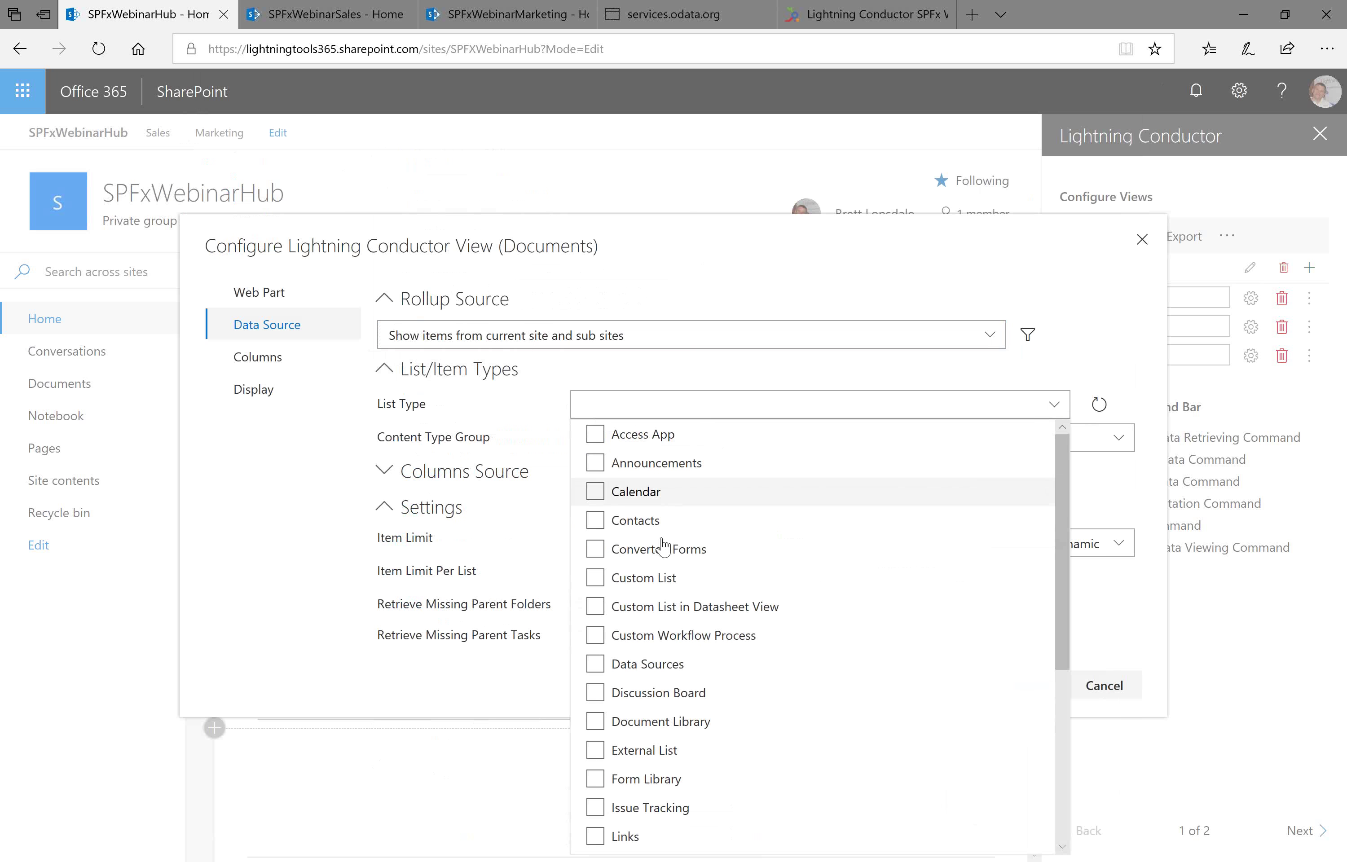
{"action": "left_click", "coordinate": [607, 724]}
{"action": "left_click", "coordinate": [806, 372]}
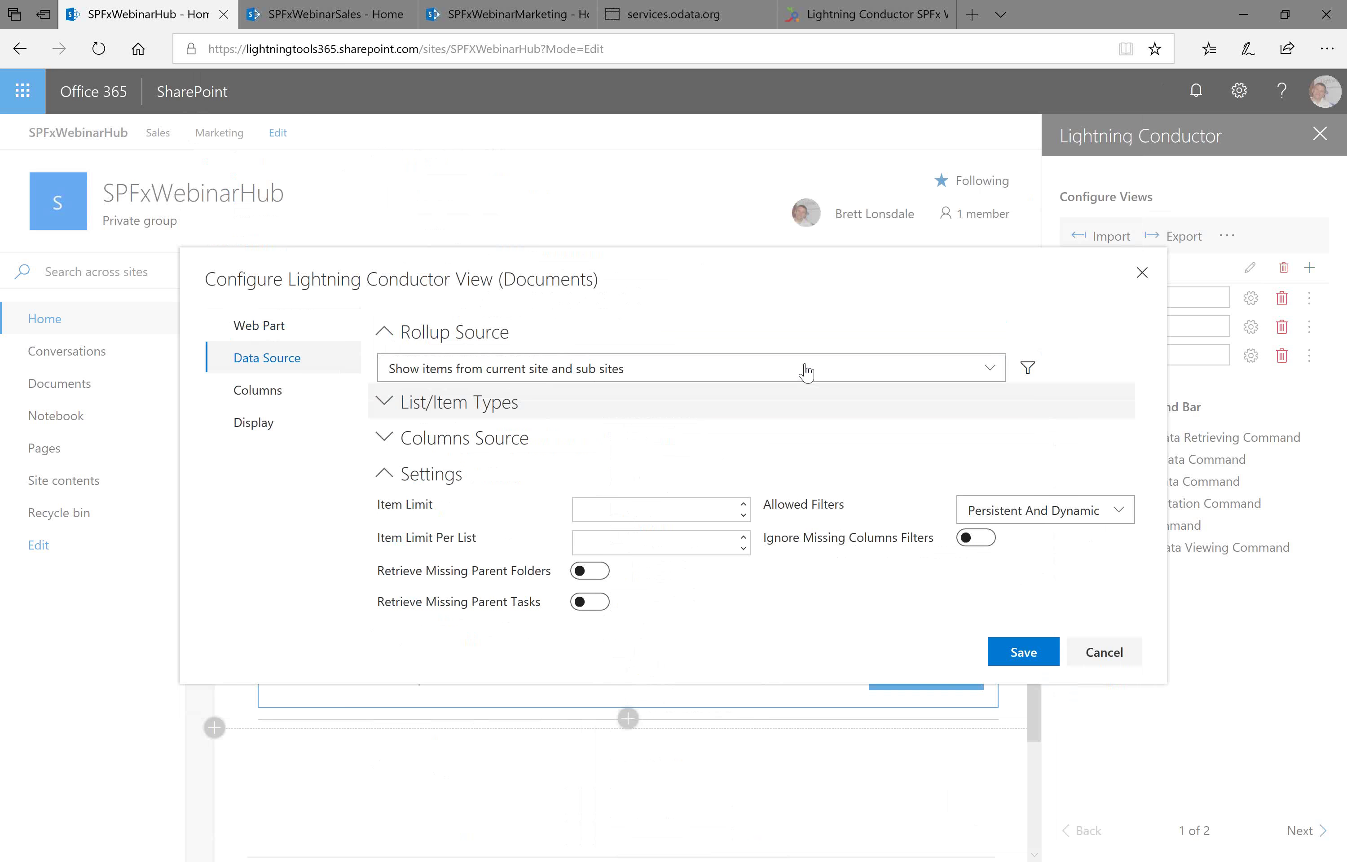
{"action": "left_click", "coordinate": [674, 410]}
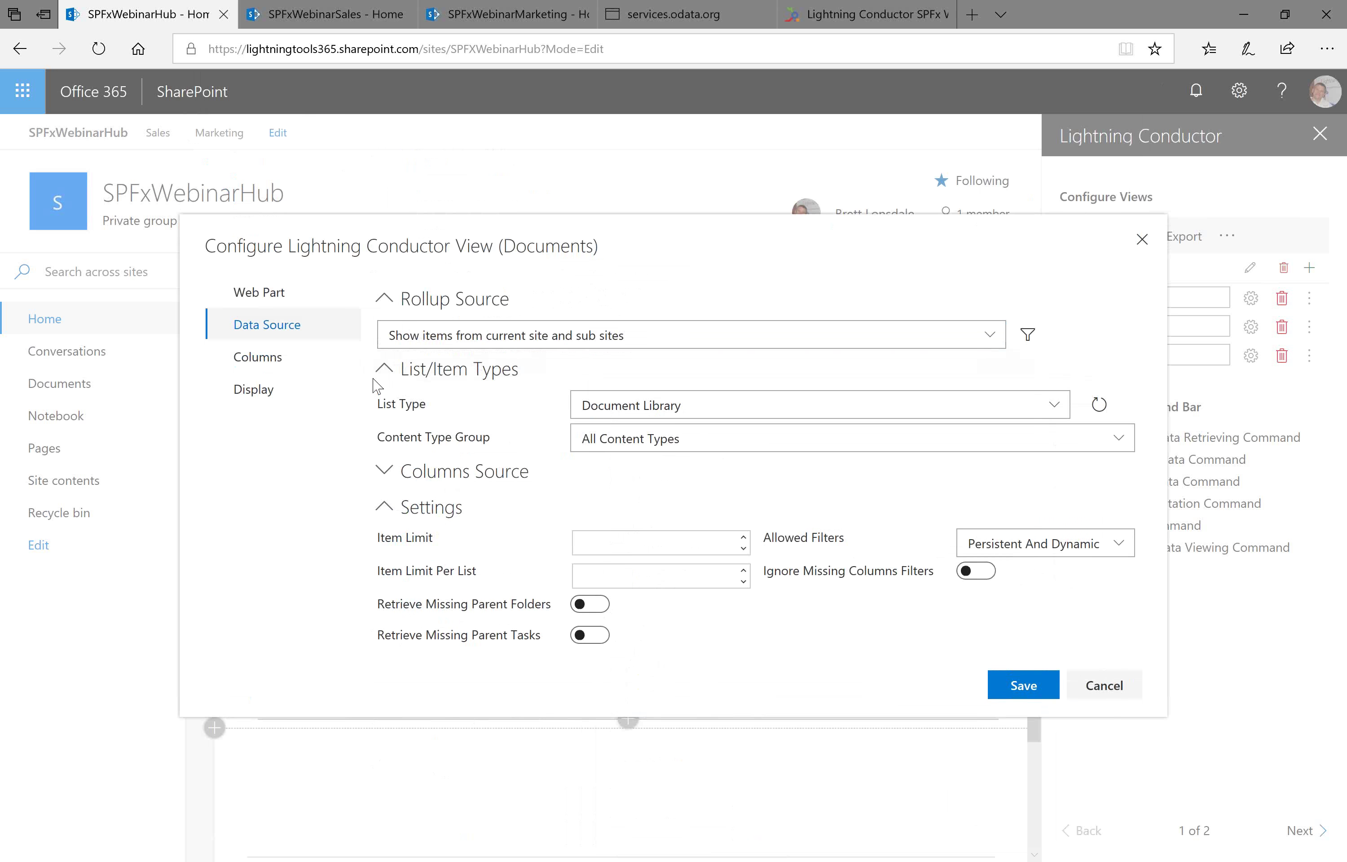
{"action": "left_click", "coordinate": [396, 379]}
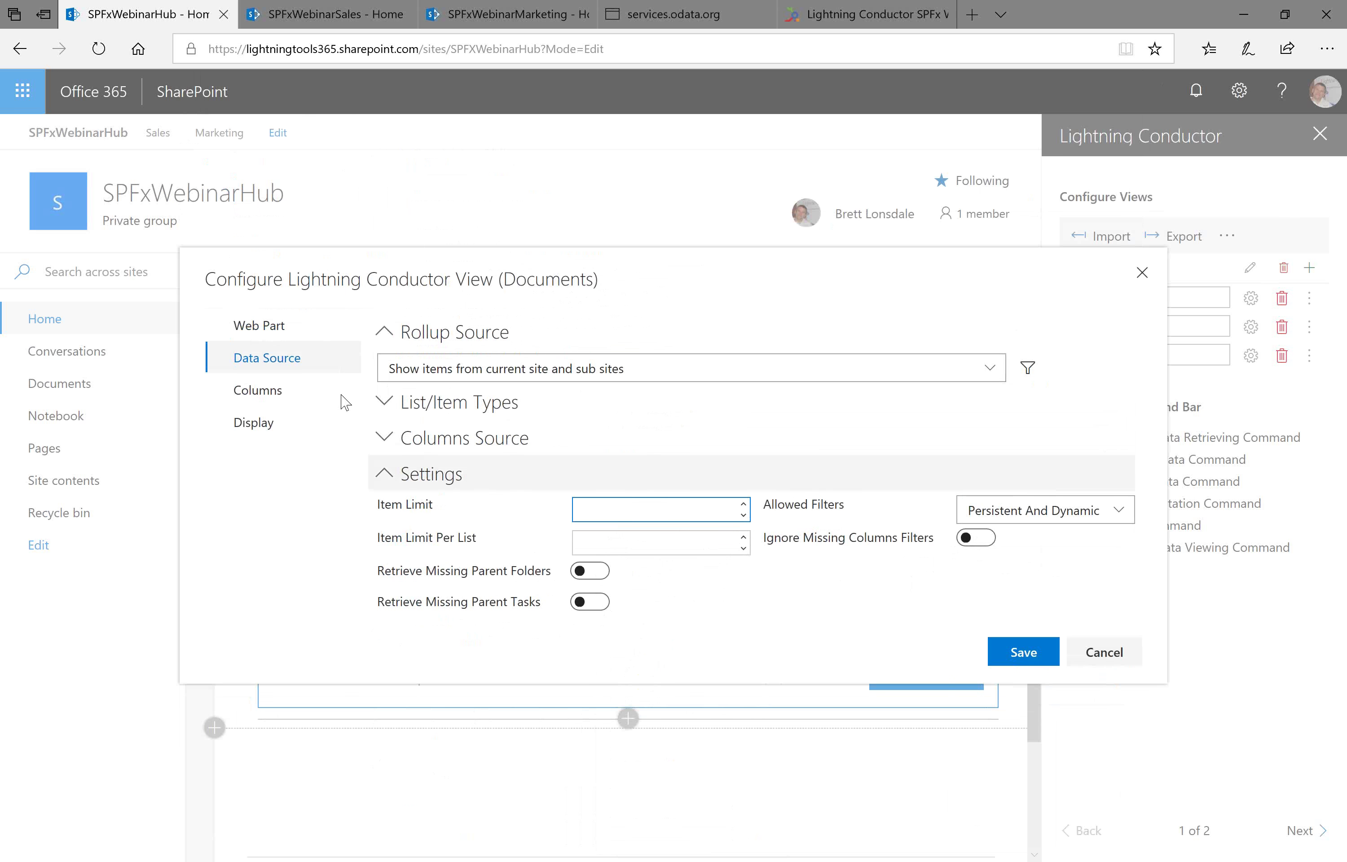
- Include the first Name column plus File Size, Created By and Created in the Documents view's columns
{"action": "left_click", "coordinate": [263, 391]}
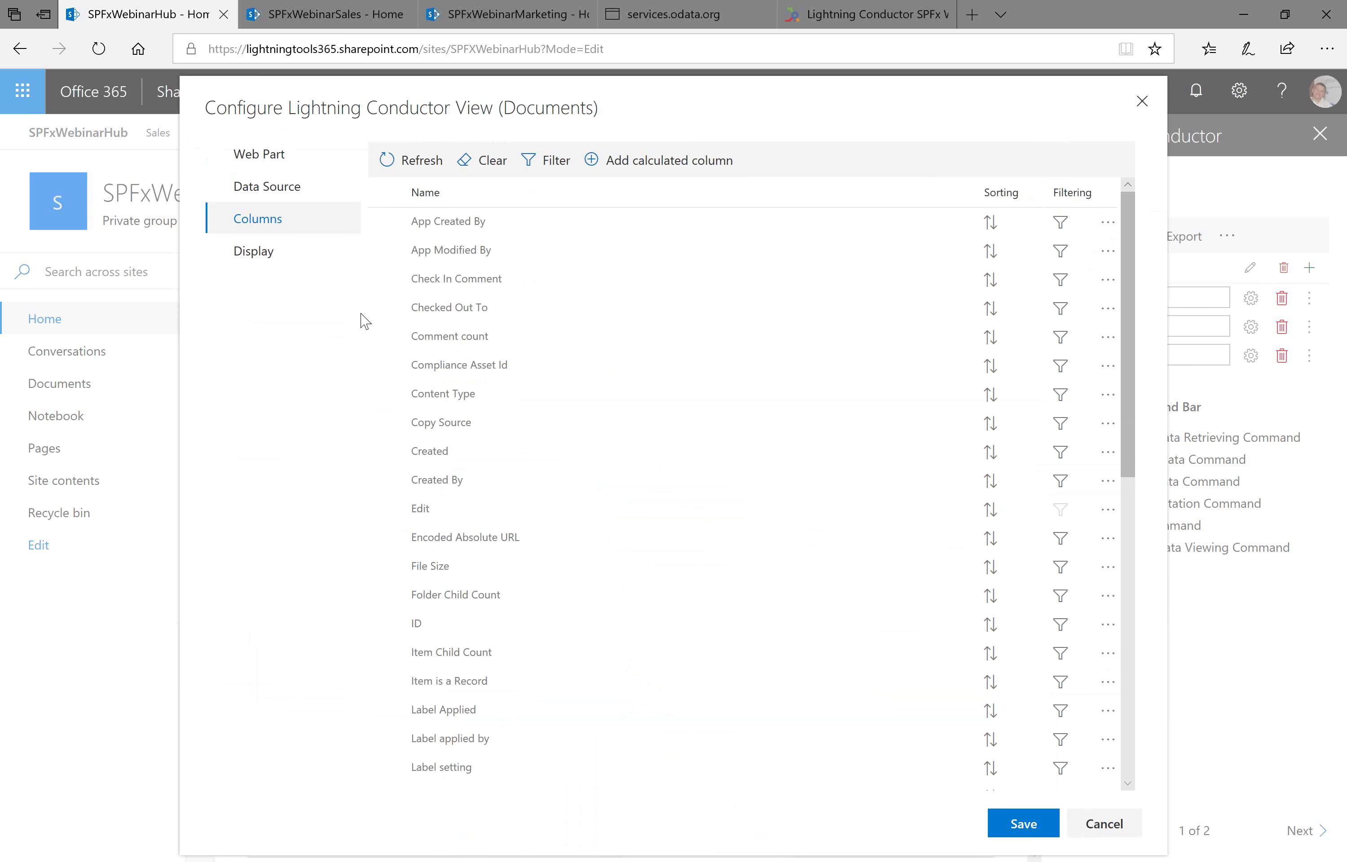
{"action": "scroll", "coordinate": [430, 551], "scroll_direction": "down", "scroll_amount": 10}
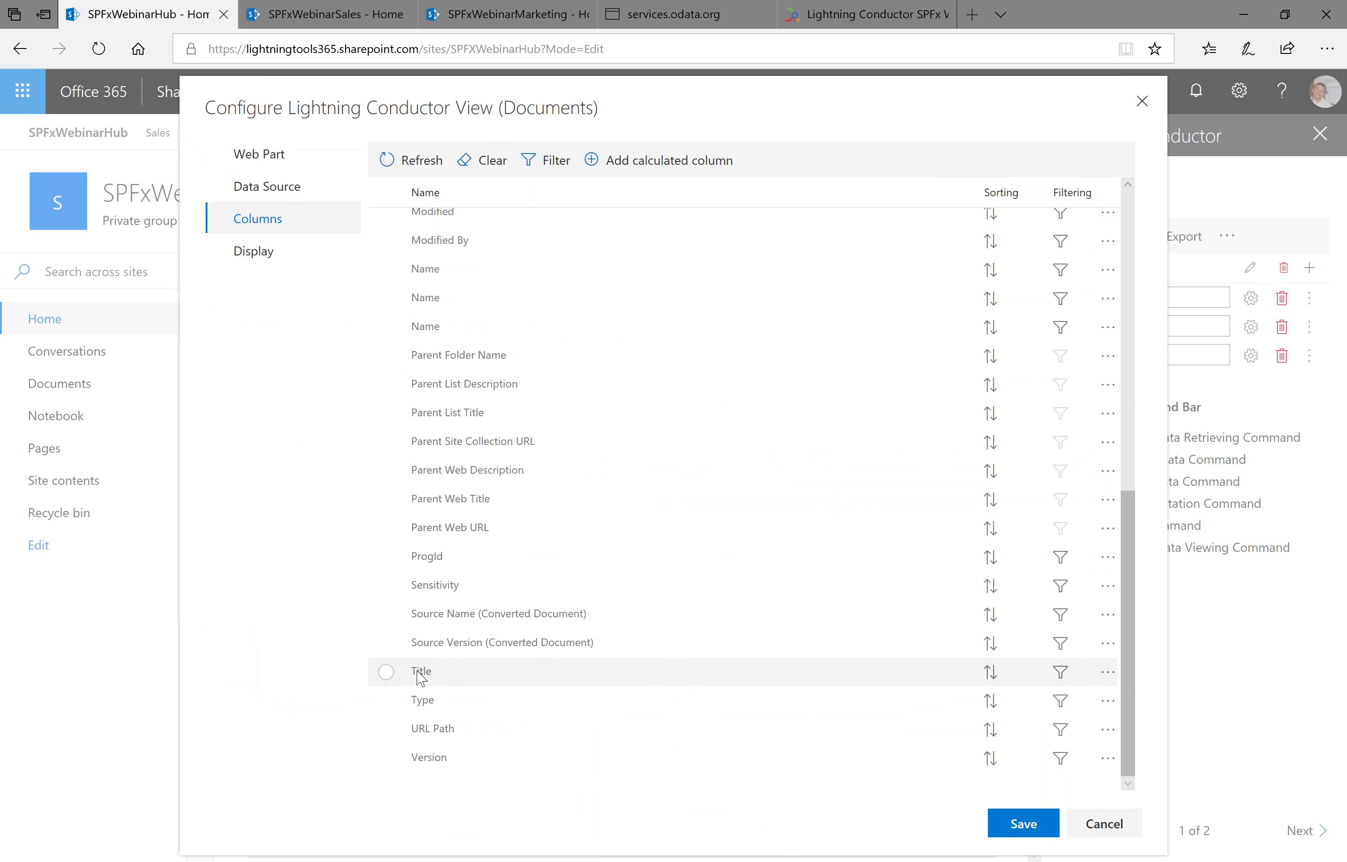
{"action": "left_click", "coordinate": [385, 270]}
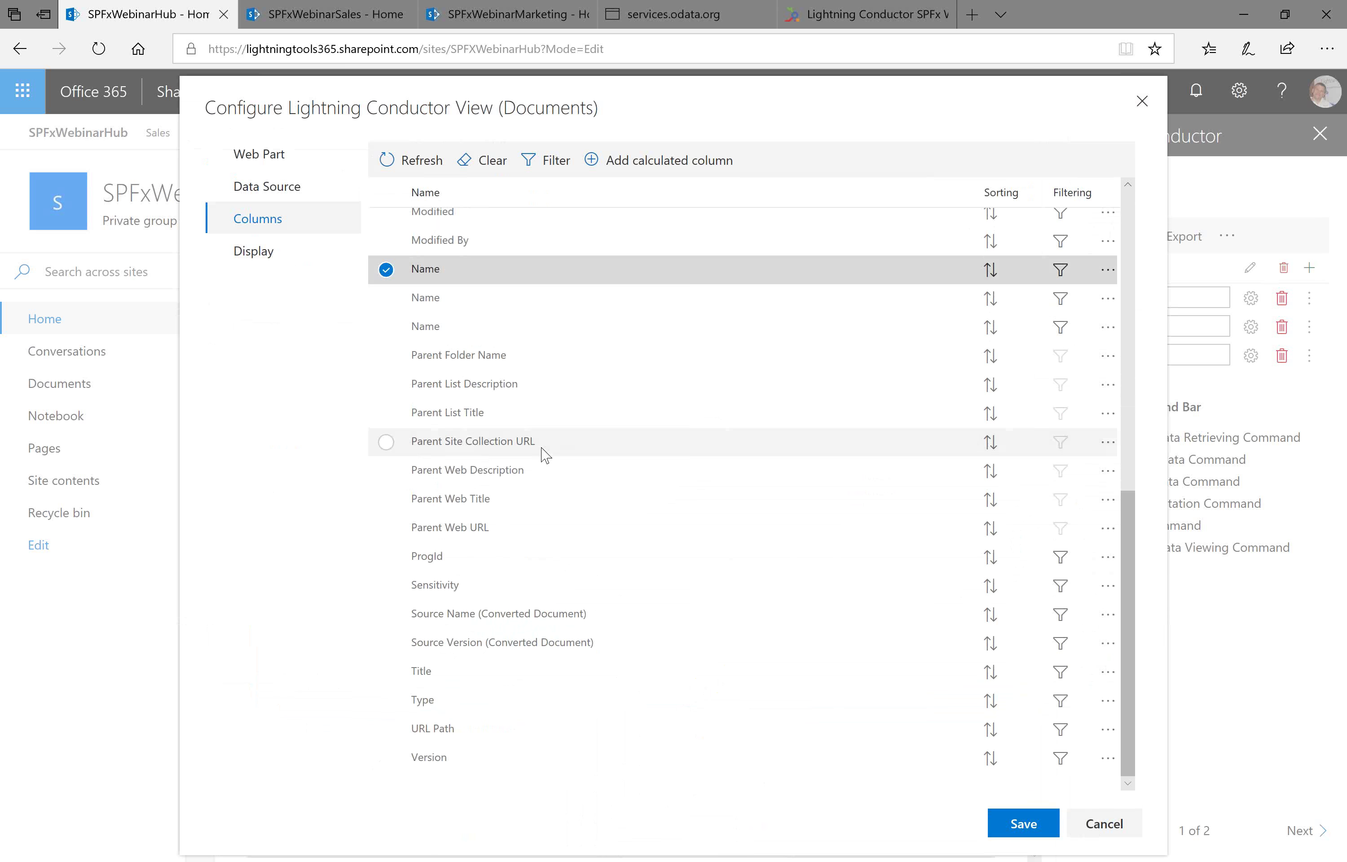
{"action": "scroll", "coordinate": [538, 453], "scroll_direction": "up", "scroll_amount": 3}
{"action": "scroll", "coordinate": [538, 452], "scroll_direction": "up", "scroll_amount": 5}
{"action": "left_click", "coordinate": [547, 339]}
{"action": "scroll", "coordinate": [547, 351], "scroll_direction": "up", "scroll_amount": 2}
{"action": "left_click", "coordinate": [386, 357]}
{"action": "scroll", "coordinate": [506, 352], "scroll_direction": "up", "scroll_amount": 2}
{"action": "scroll", "coordinate": [506, 352], "scroll_direction": "down", "scroll_amount": 10}
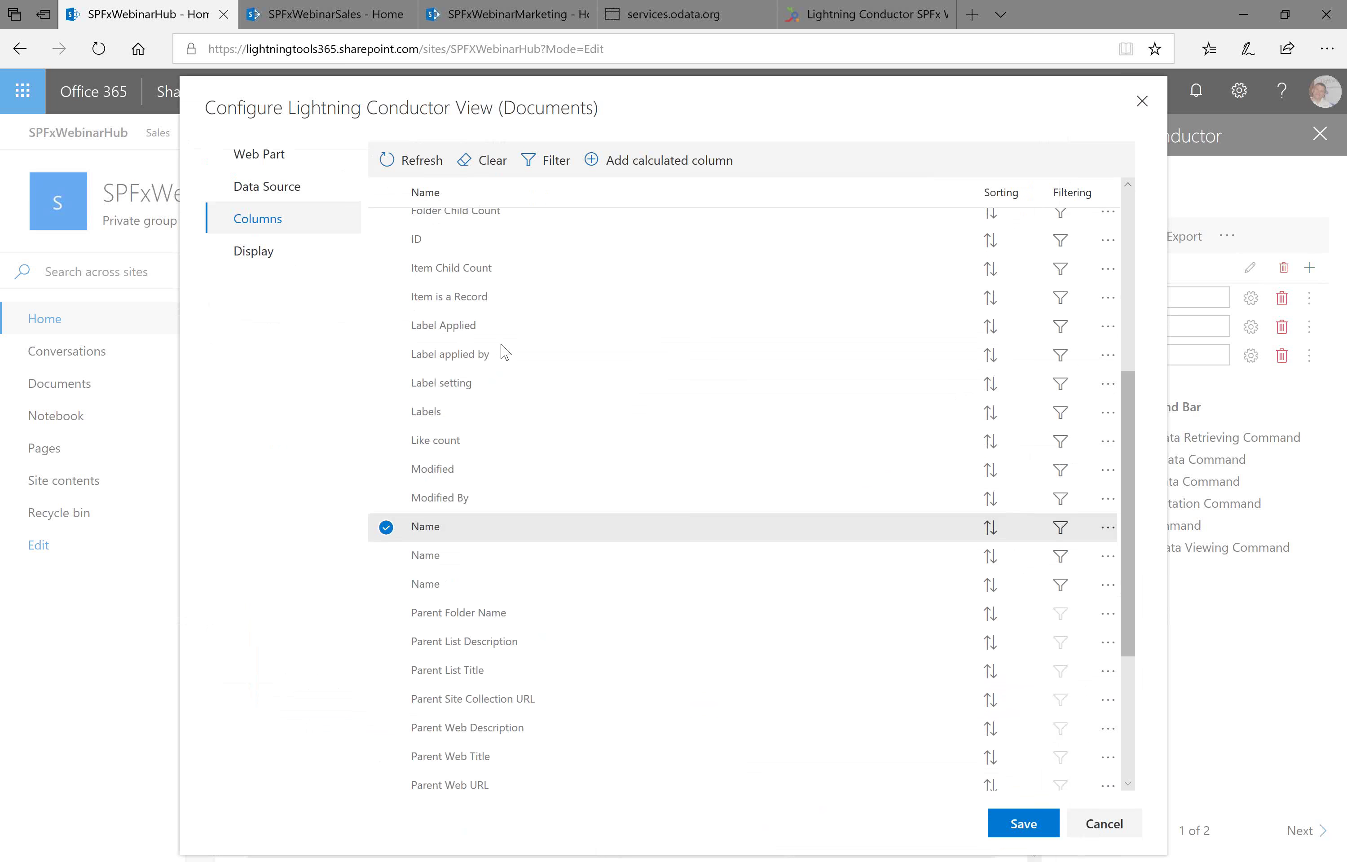
{"action": "scroll", "coordinate": [500, 352], "scroll_direction": "up", "scroll_amount": 8}
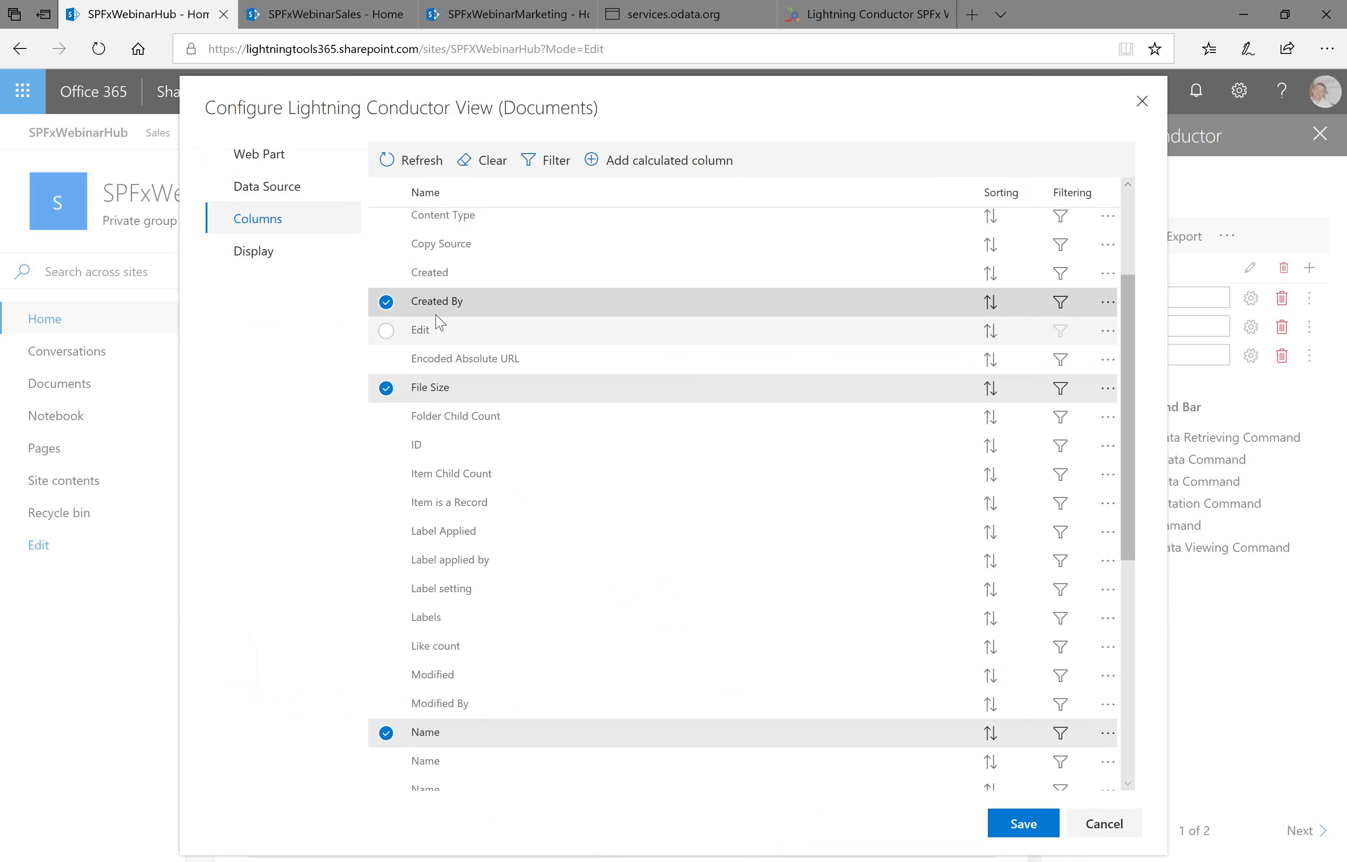
{"action": "scroll", "coordinate": [447, 340], "scroll_direction": "up", "scroll_amount": 1}
{"action": "scroll", "coordinate": [469, 482], "scroll_direction": "down", "scroll_amount": 7}
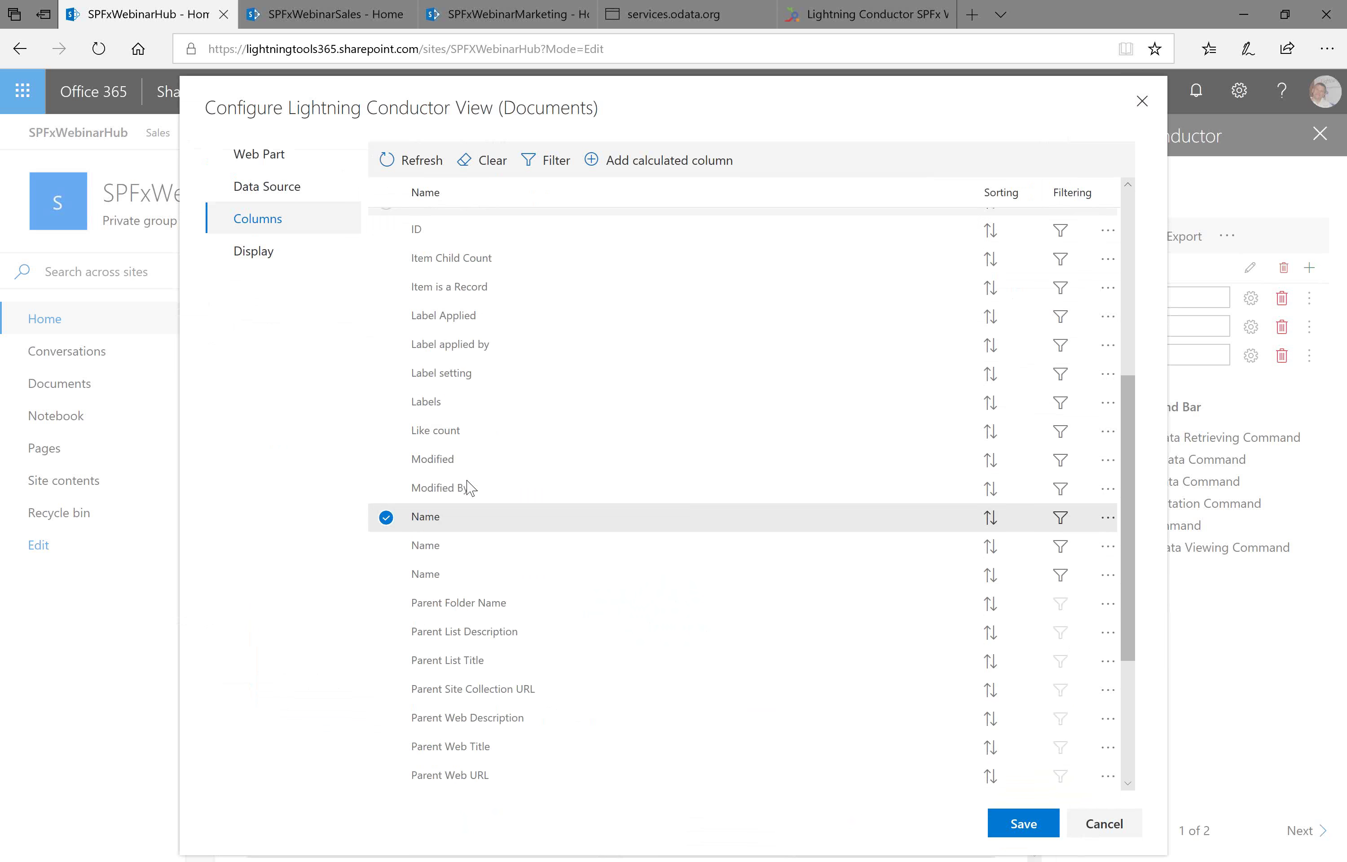
- Move the selected Name column up the column list, directly below App Created By
{"action": "left_click_drag", "start_coordinate": [426, 395], "coordinate": [453, 226]}
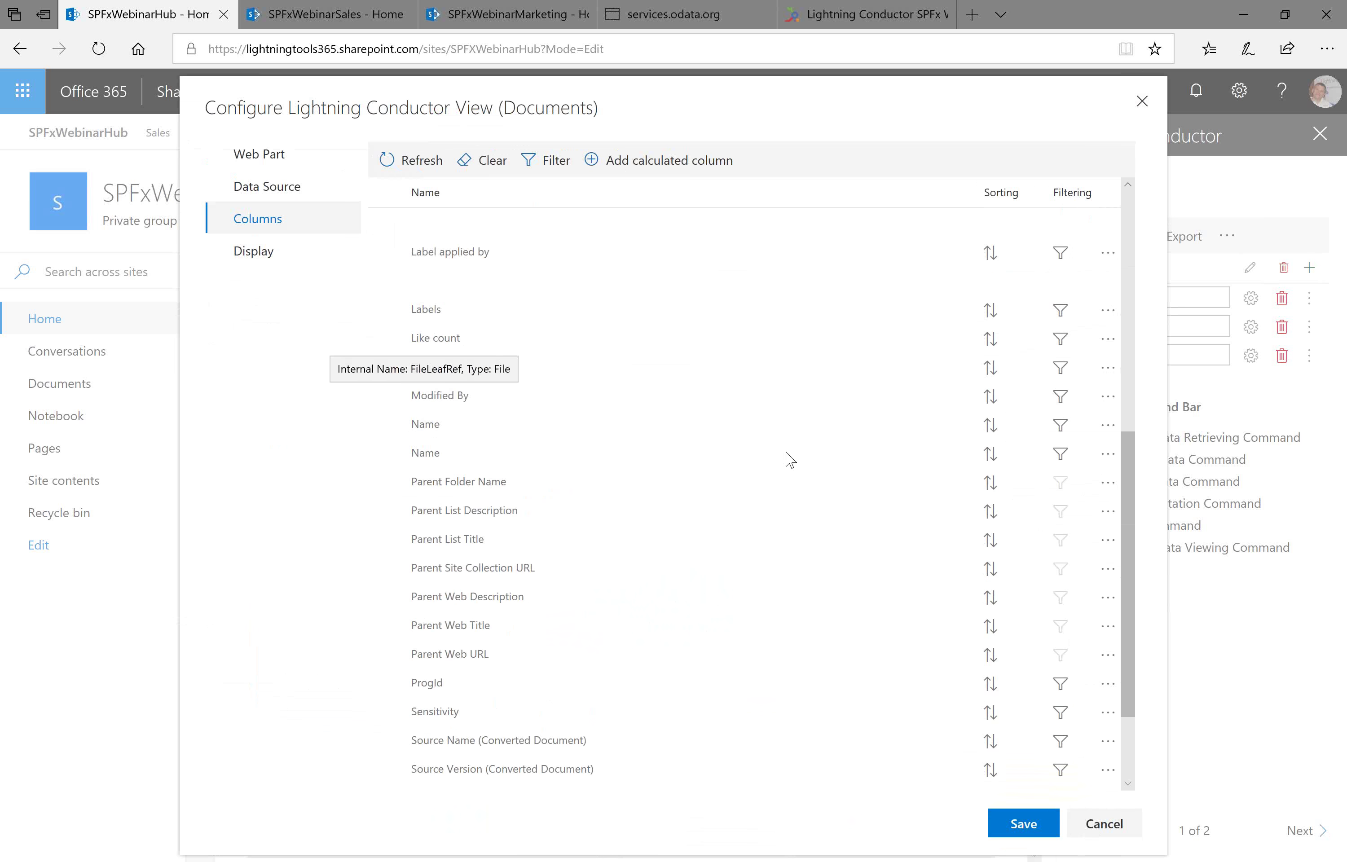
{"action": "left_click_drag", "start_coordinate": [1130, 586], "coordinate": [1126, 295]}
{"action": "left_click_drag", "start_coordinate": [559, 537], "coordinate": [566, 246]}
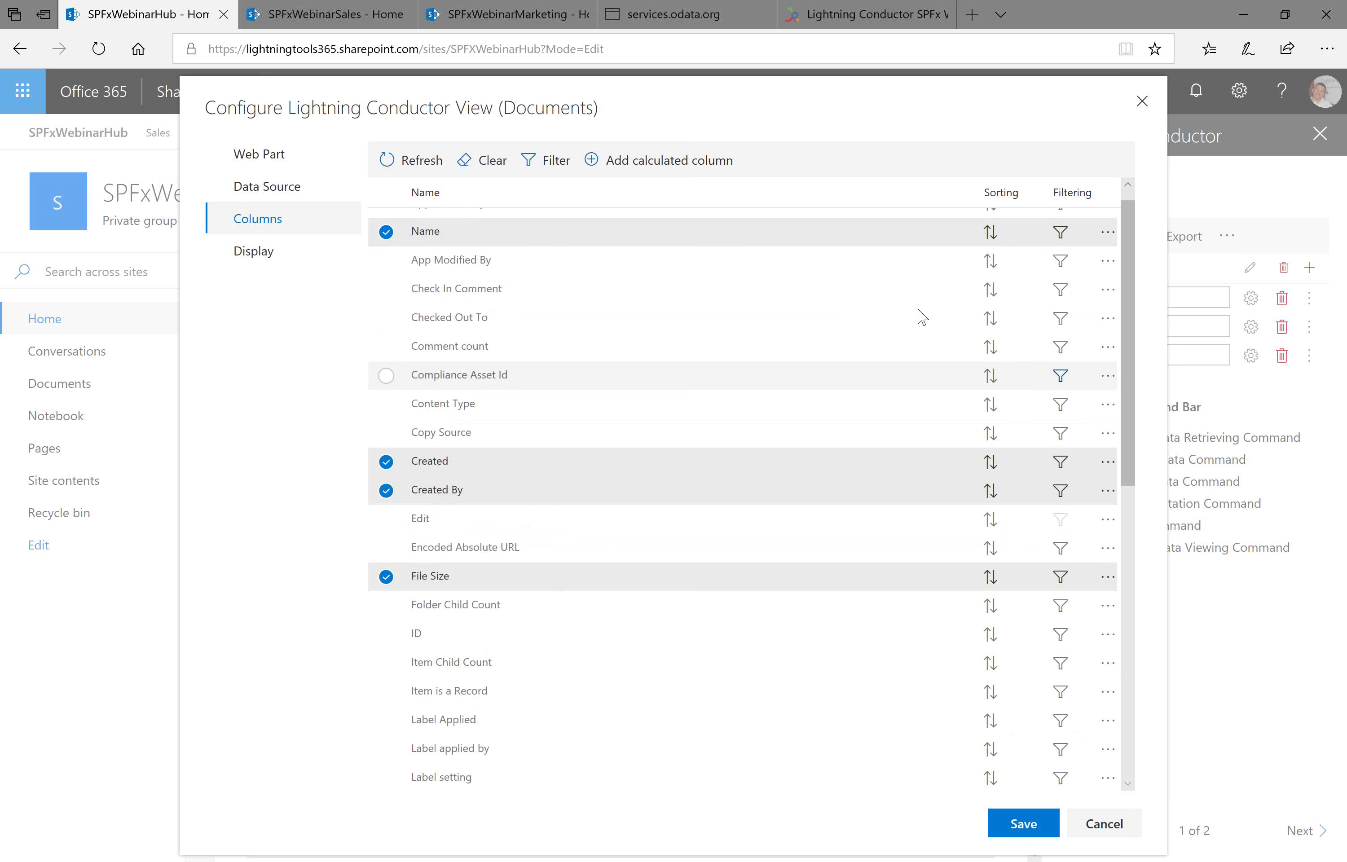
{"action": "scroll", "coordinate": [1121, 345], "scroll_direction": "up", "scroll_amount": 1}
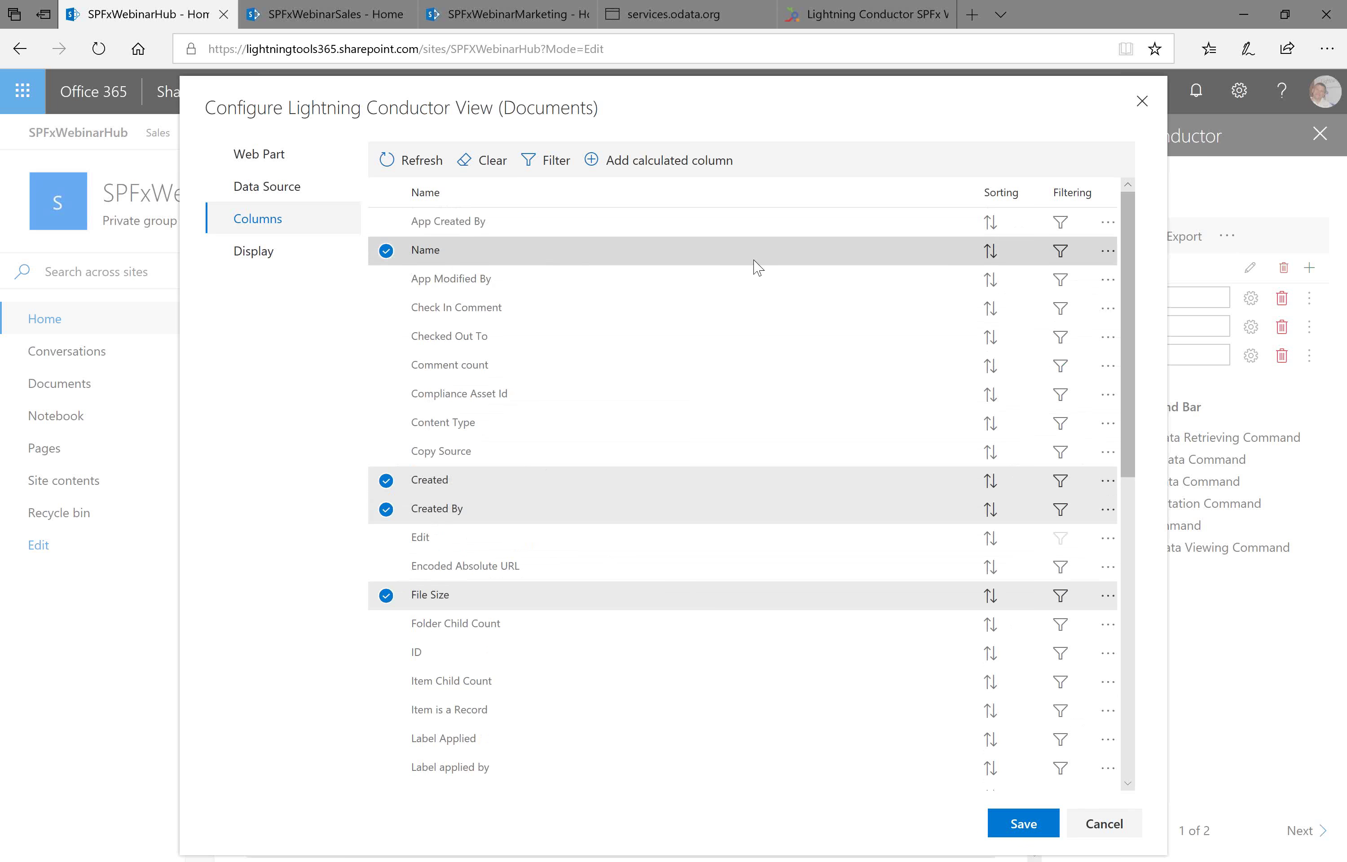
- Try an ascending sort on the Name column, clear it, and check the column's additional options
{"action": "left_click", "coordinate": [991, 252]}
{"action": "left_click", "coordinate": [1007, 252]}
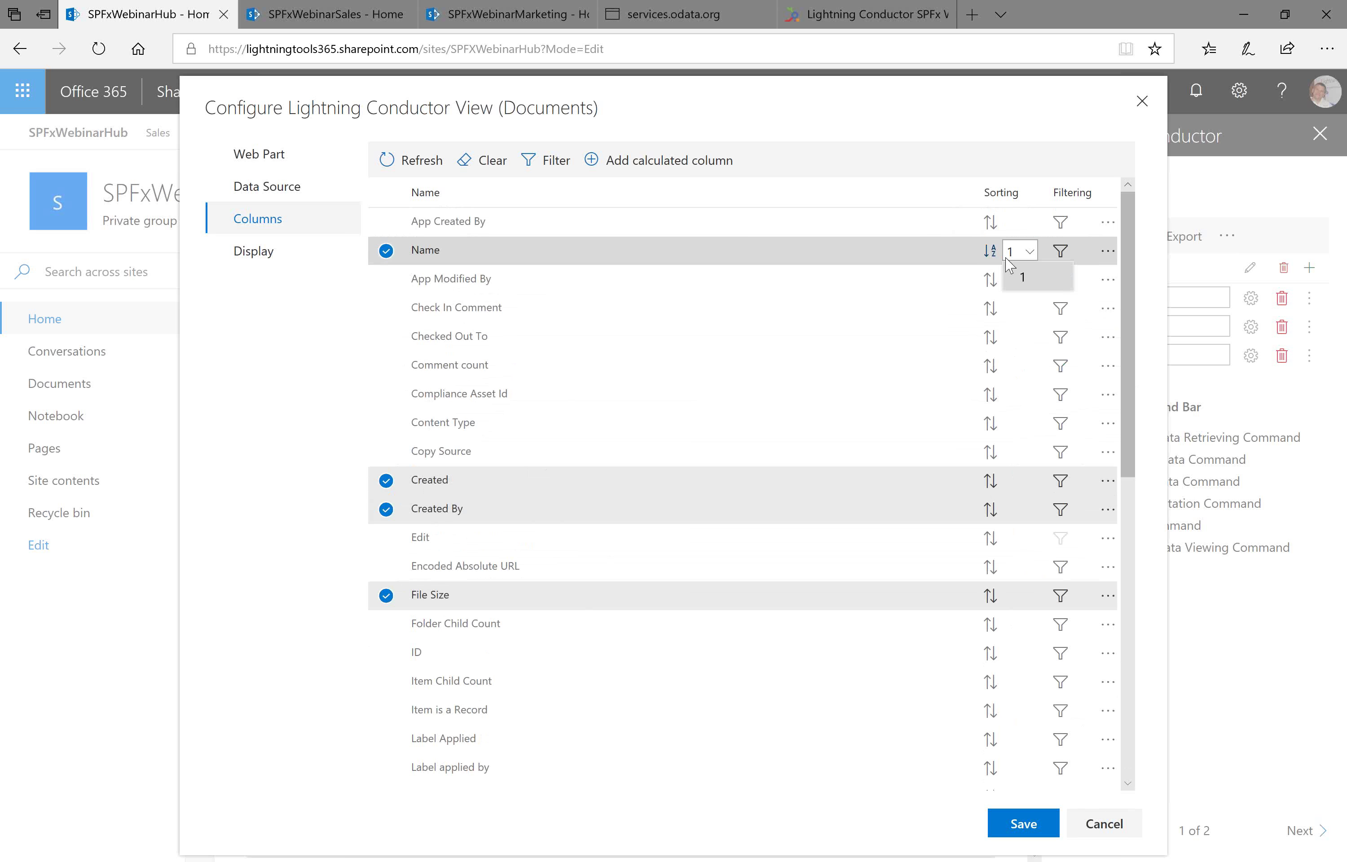
{"action": "left_click", "coordinate": [990, 251]}
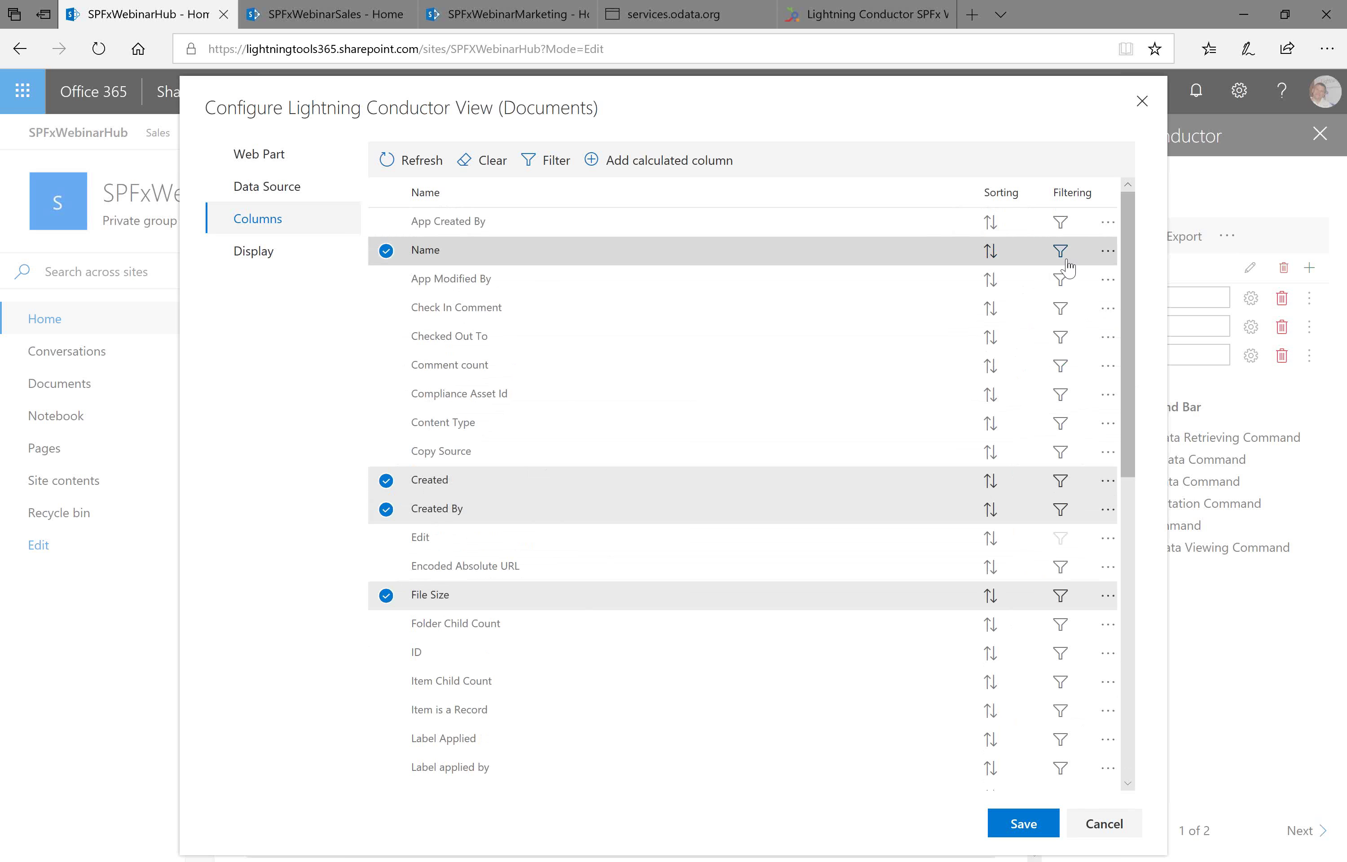
{"action": "left_click", "coordinate": [1109, 252]}
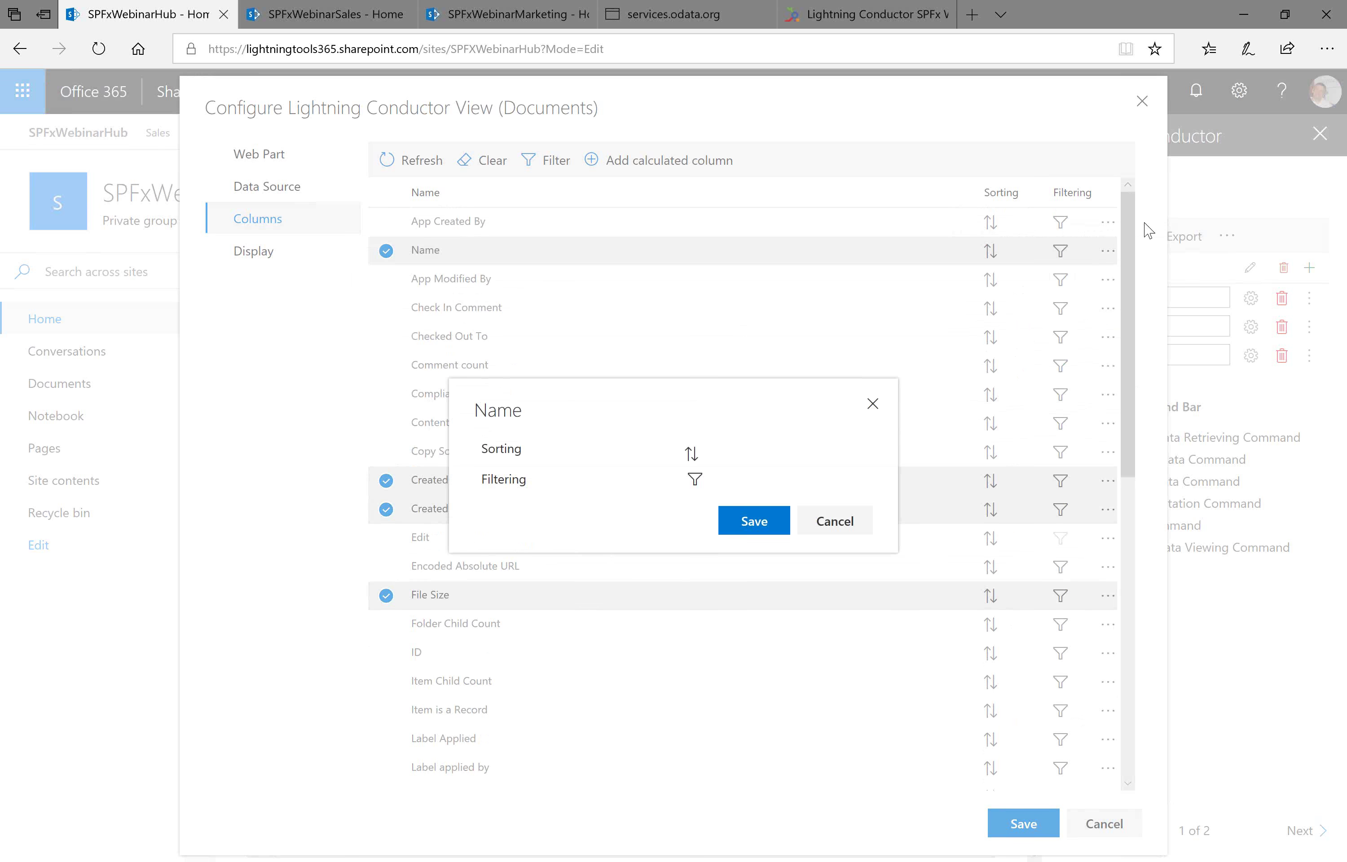
{"action": "left_click", "coordinate": [831, 521]}
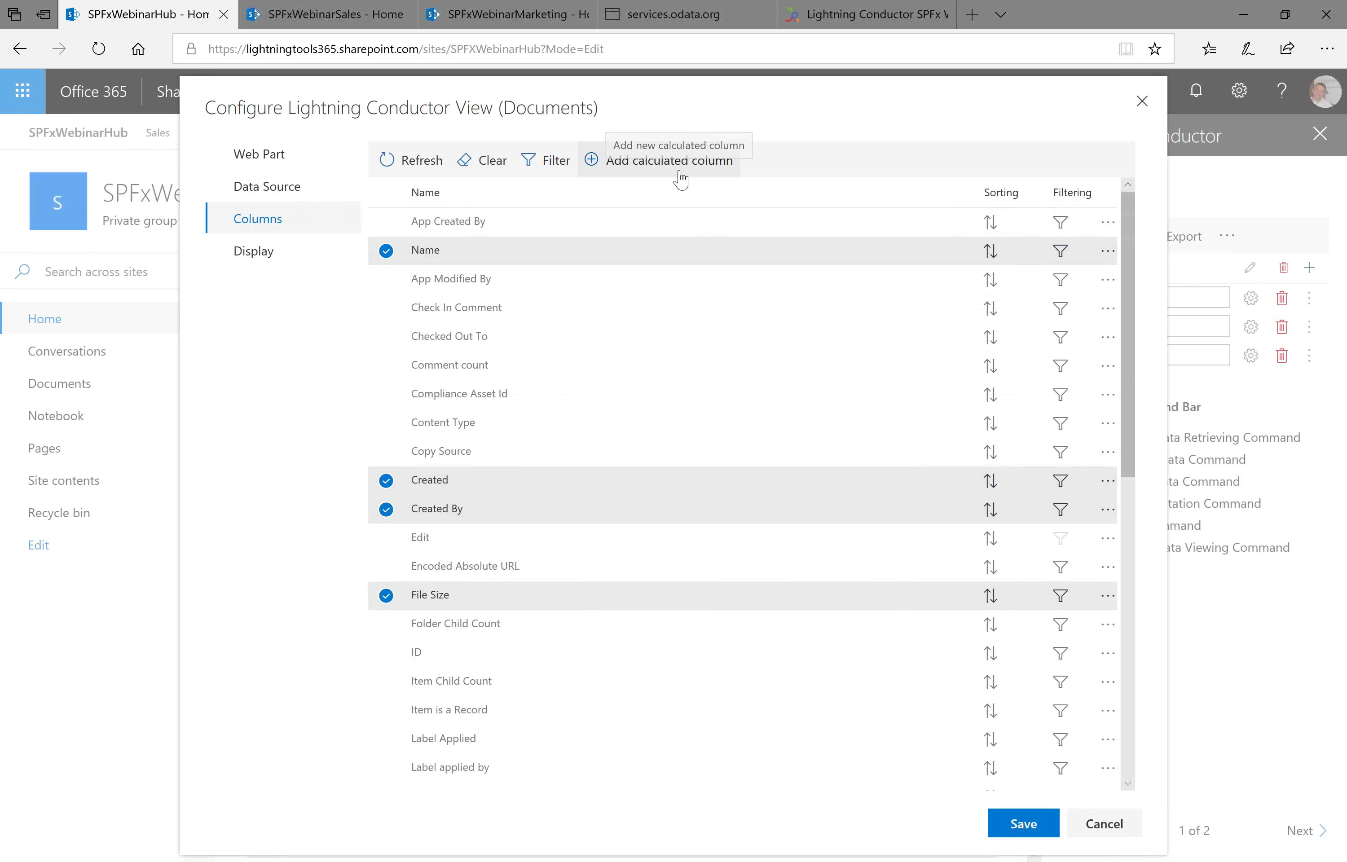
- Set the display formats to MB for File Size, User Page for Created By and Short Date for Created
{"action": "left_click", "coordinate": [298, 256]}
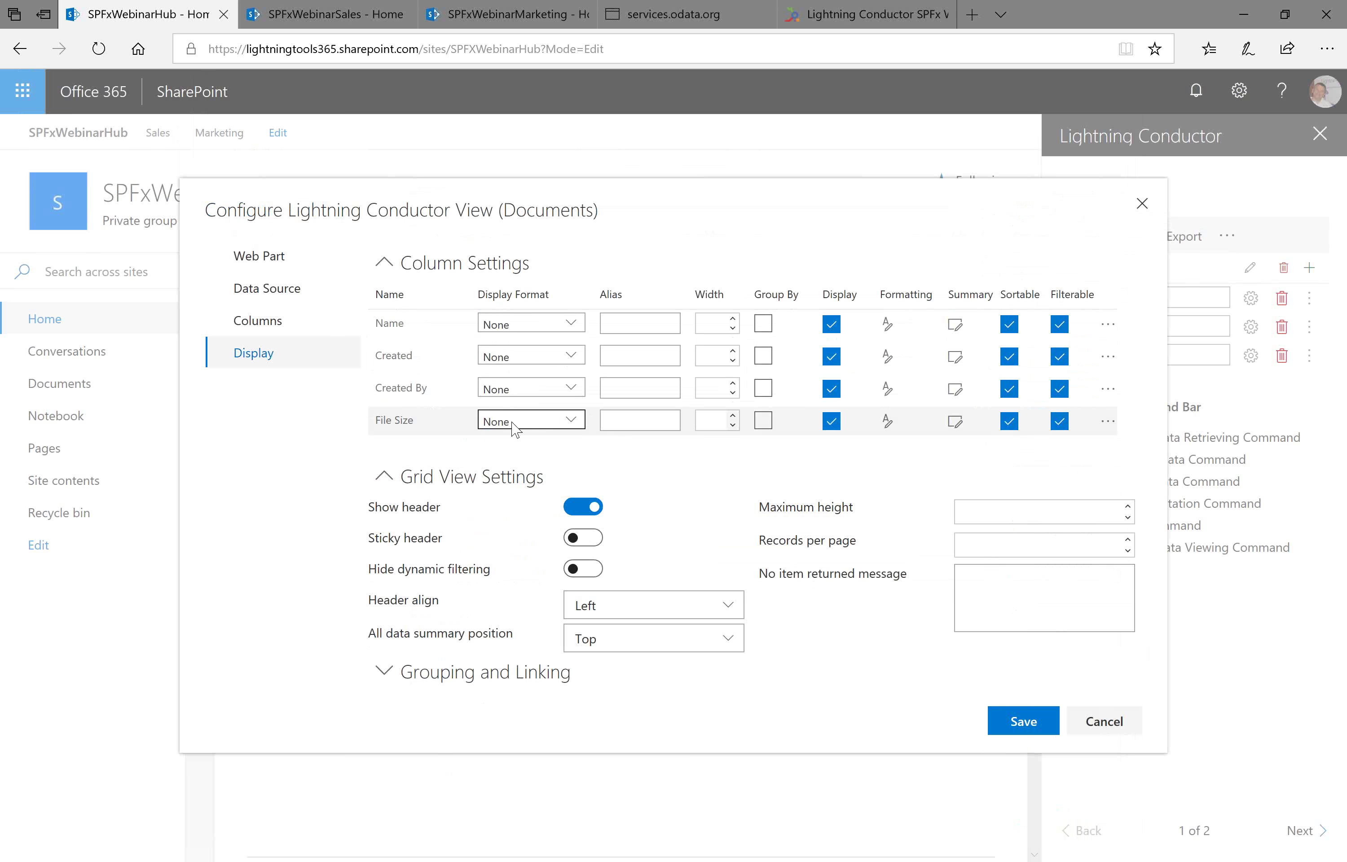
{"action": "left_click", "coordinate": [569, 420]}
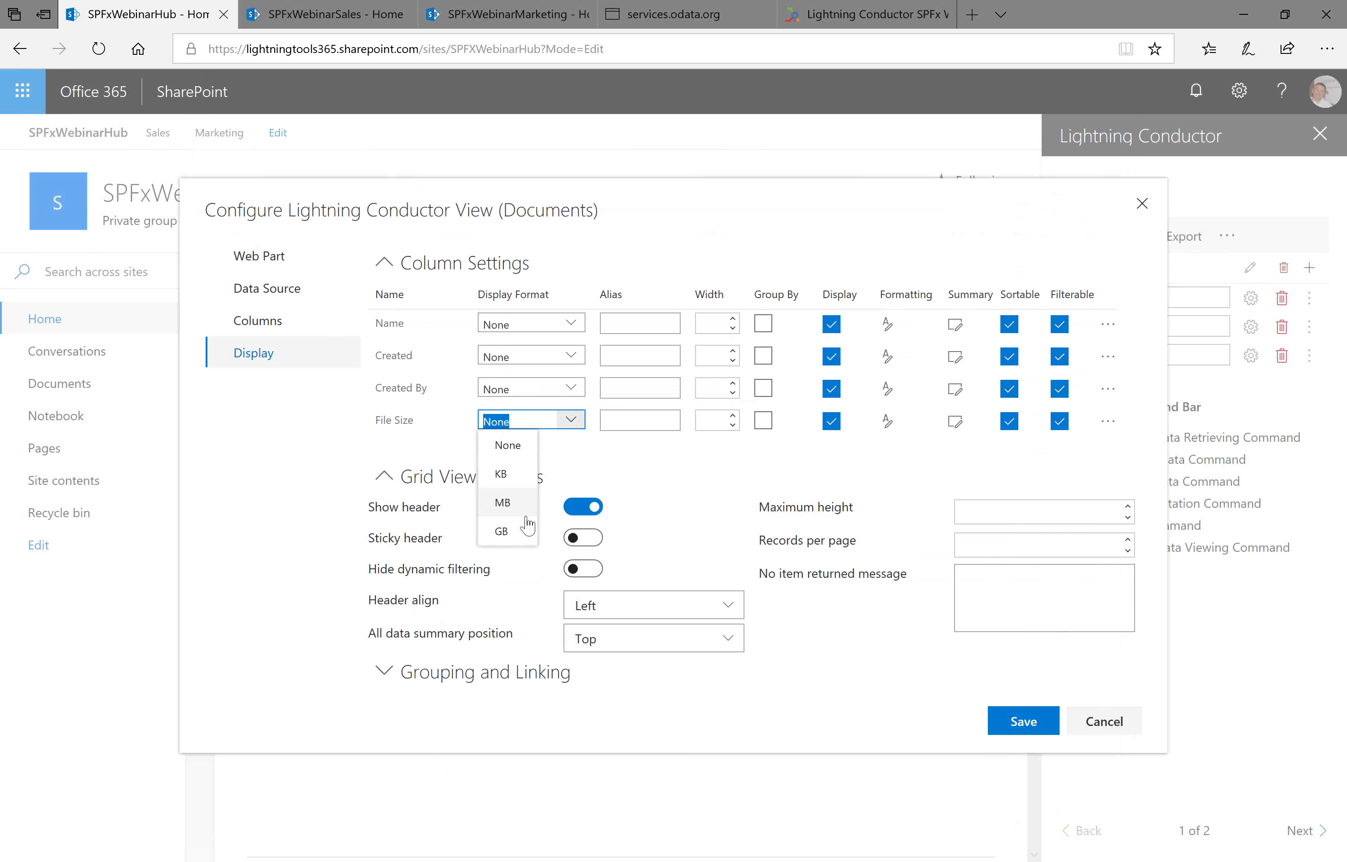
{"action": "left_click", "coordinate": [523, 500]}
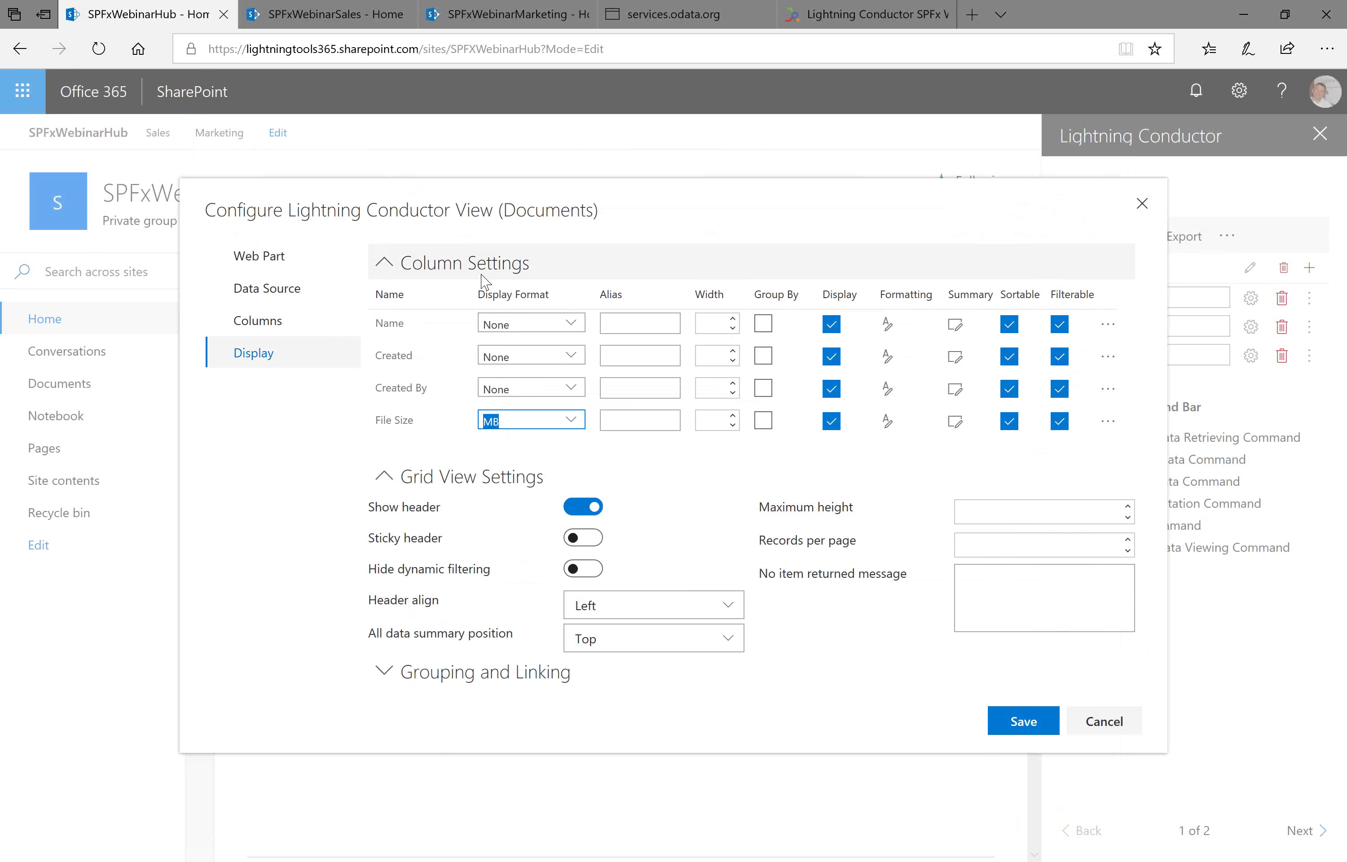
{"action": "left_click", "coordinate": [569, 387]}
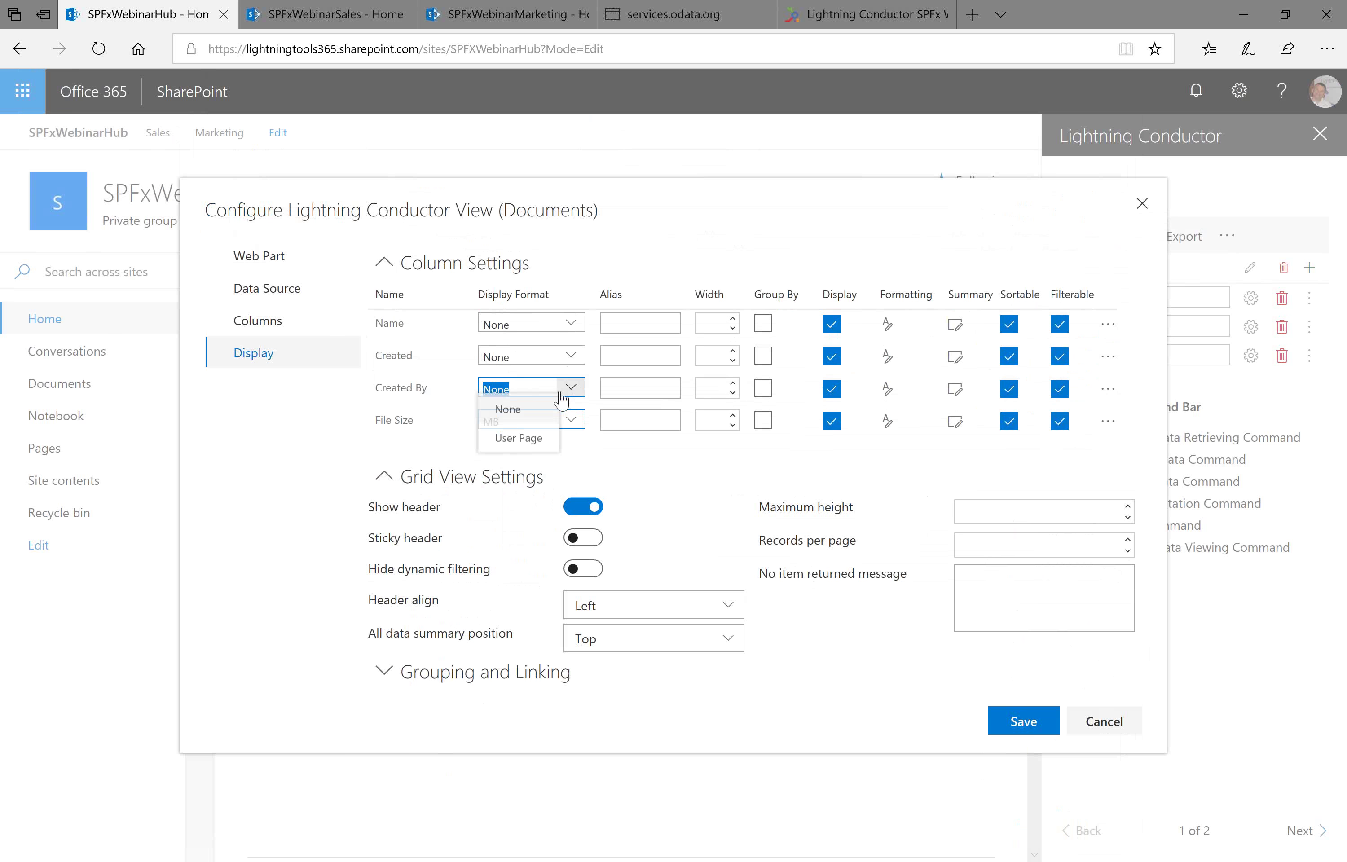
{"action": "left_click", "coordinate": [569, 388]}
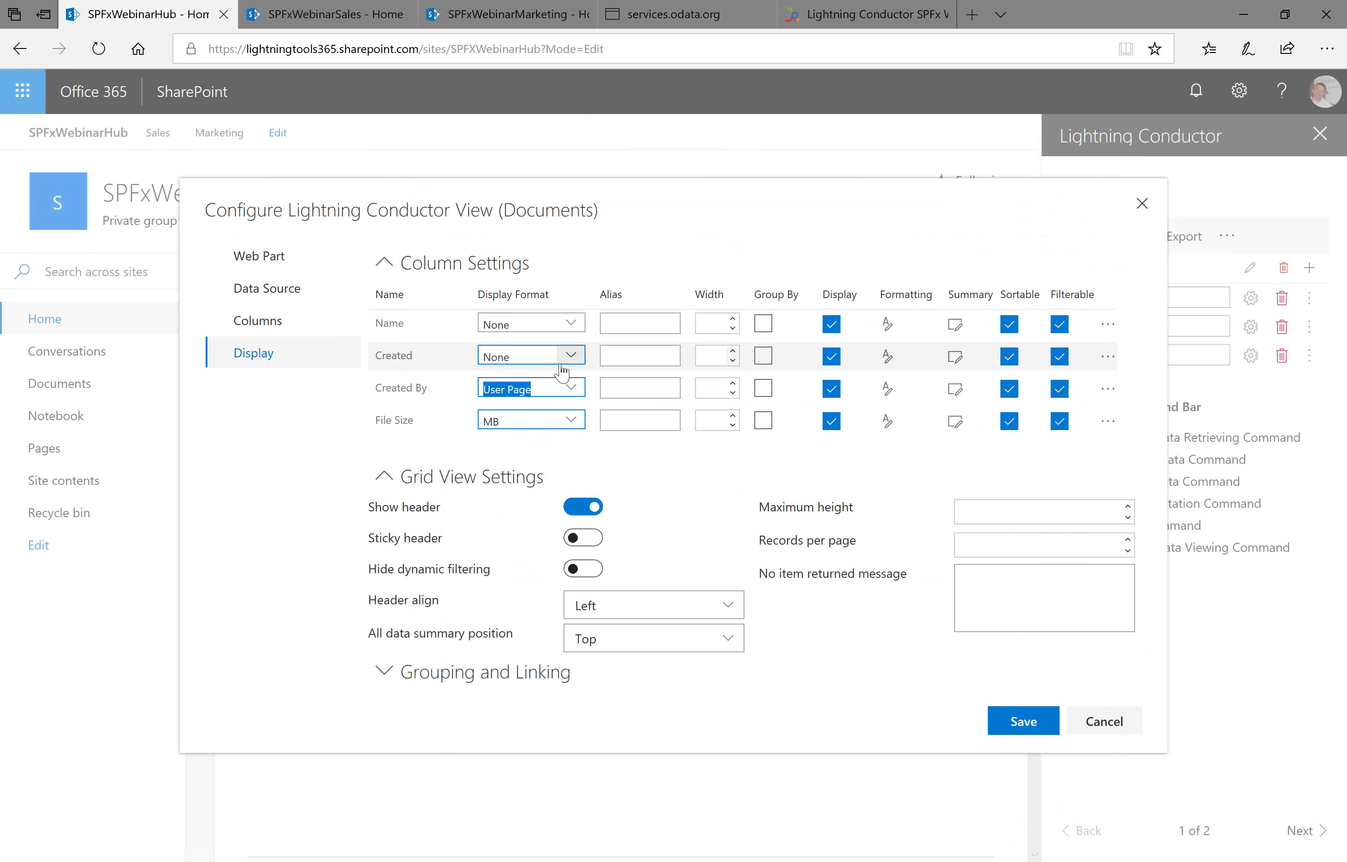
{"action": "left_click", "coordinate": [561, 357]}
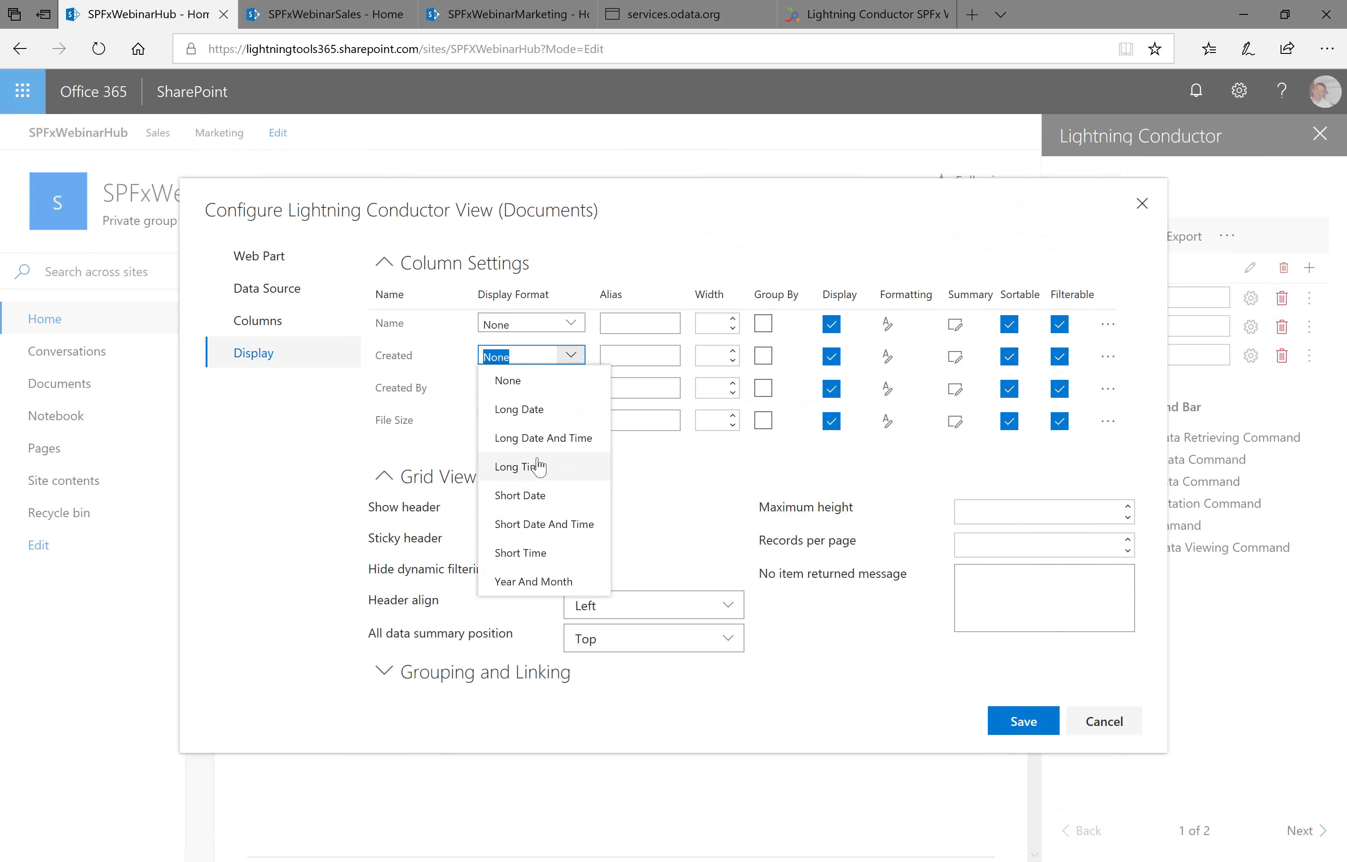
{"action": "left_click", "coordinate": [544, 496]}
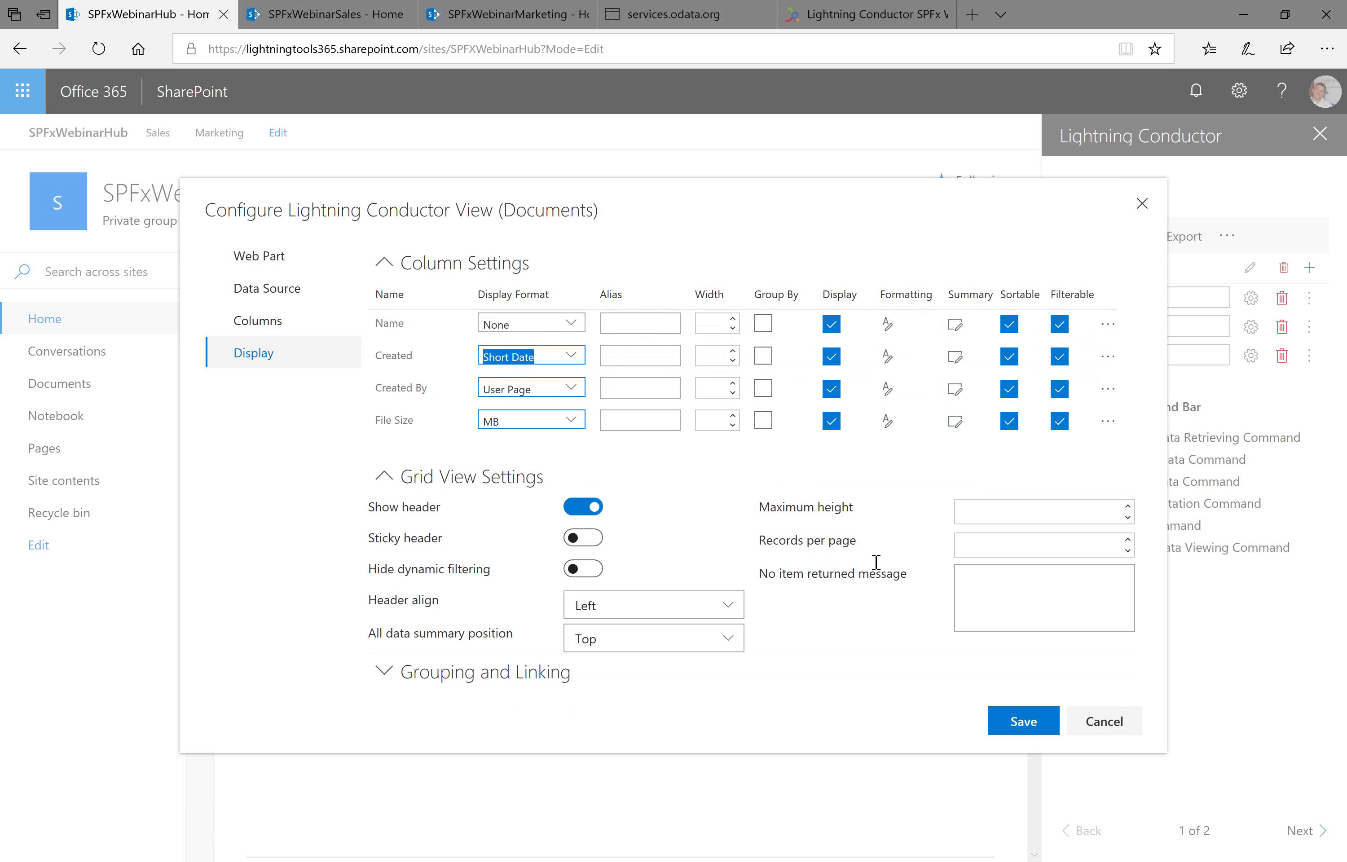
- Make Name the linked column and turn on the item type icon under Grouping and Linking
{"action": "left_click", "coordinate": [644, 656]}
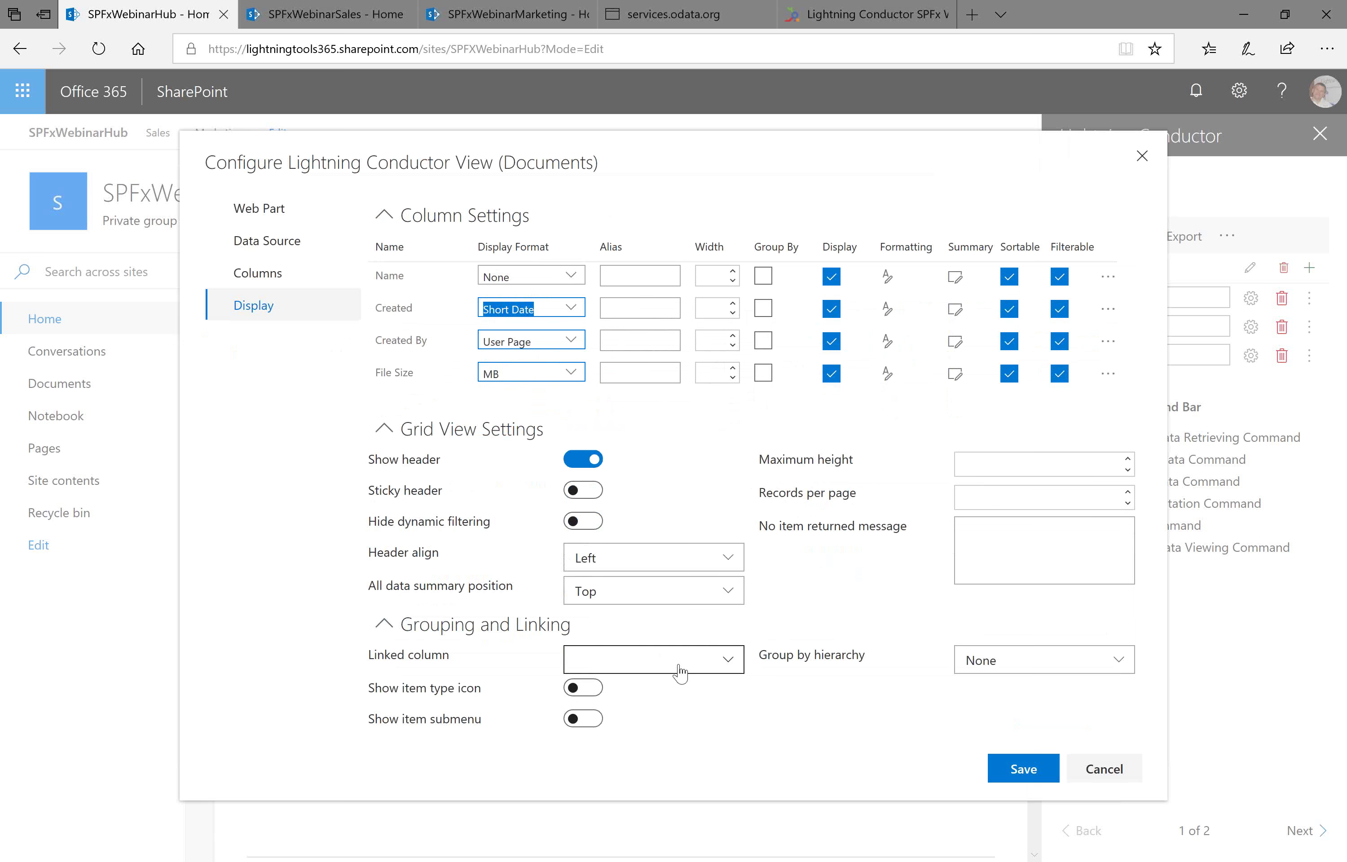
{"action": "left_click", "coordinate": [617, 661]}
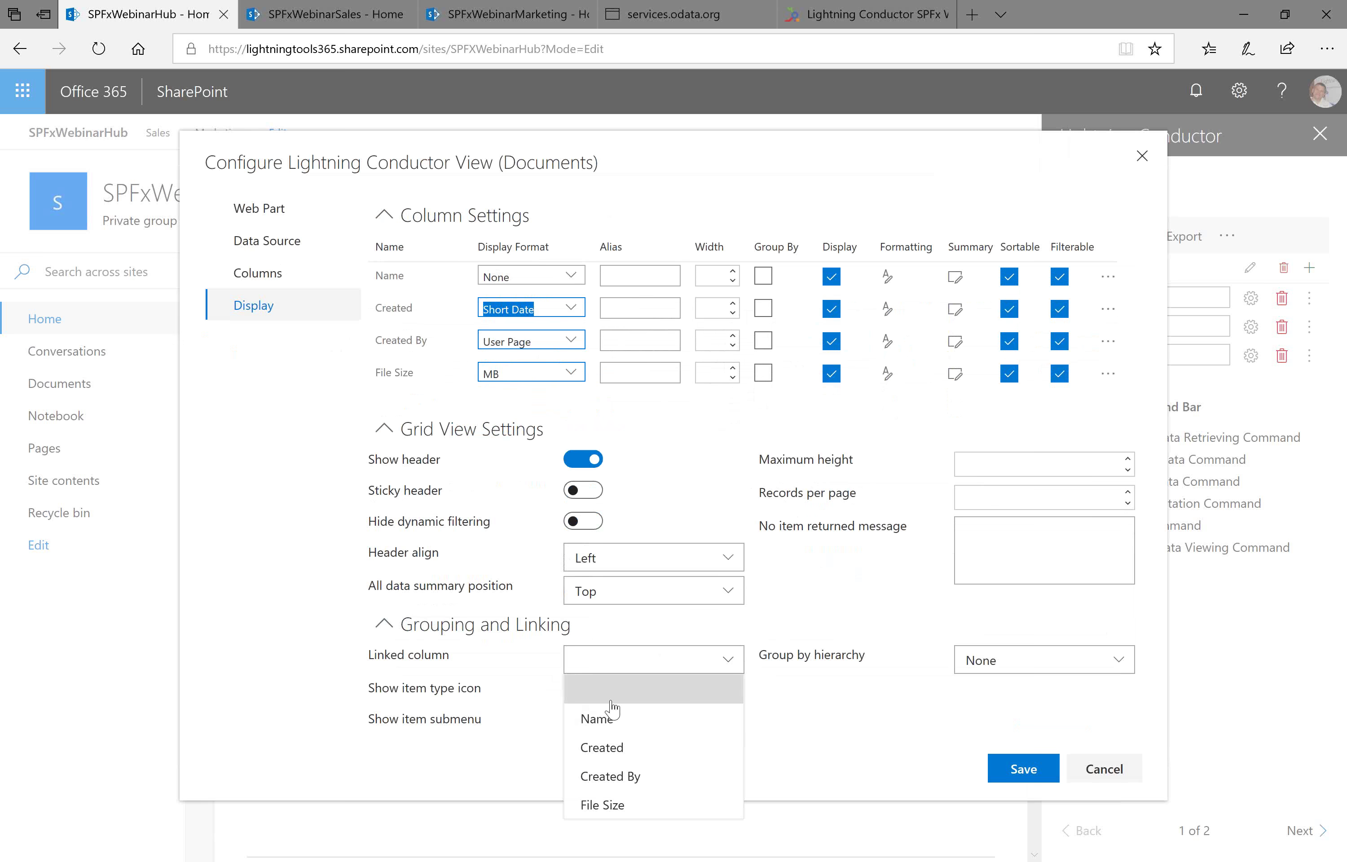
{"action": "left_click", "coordinate": [634, 718]}
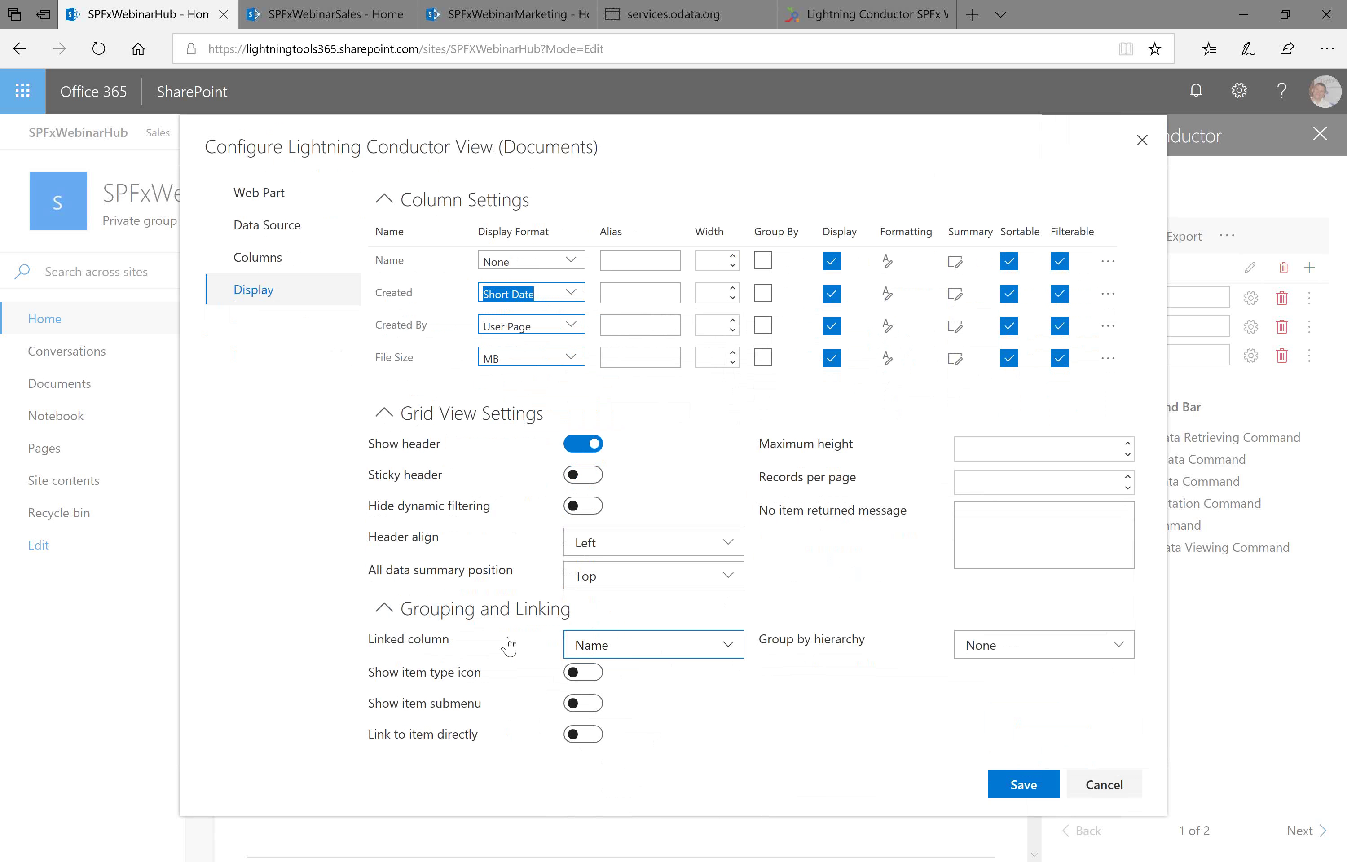
{"action": "left_click", "coordinate": [573, 674]}
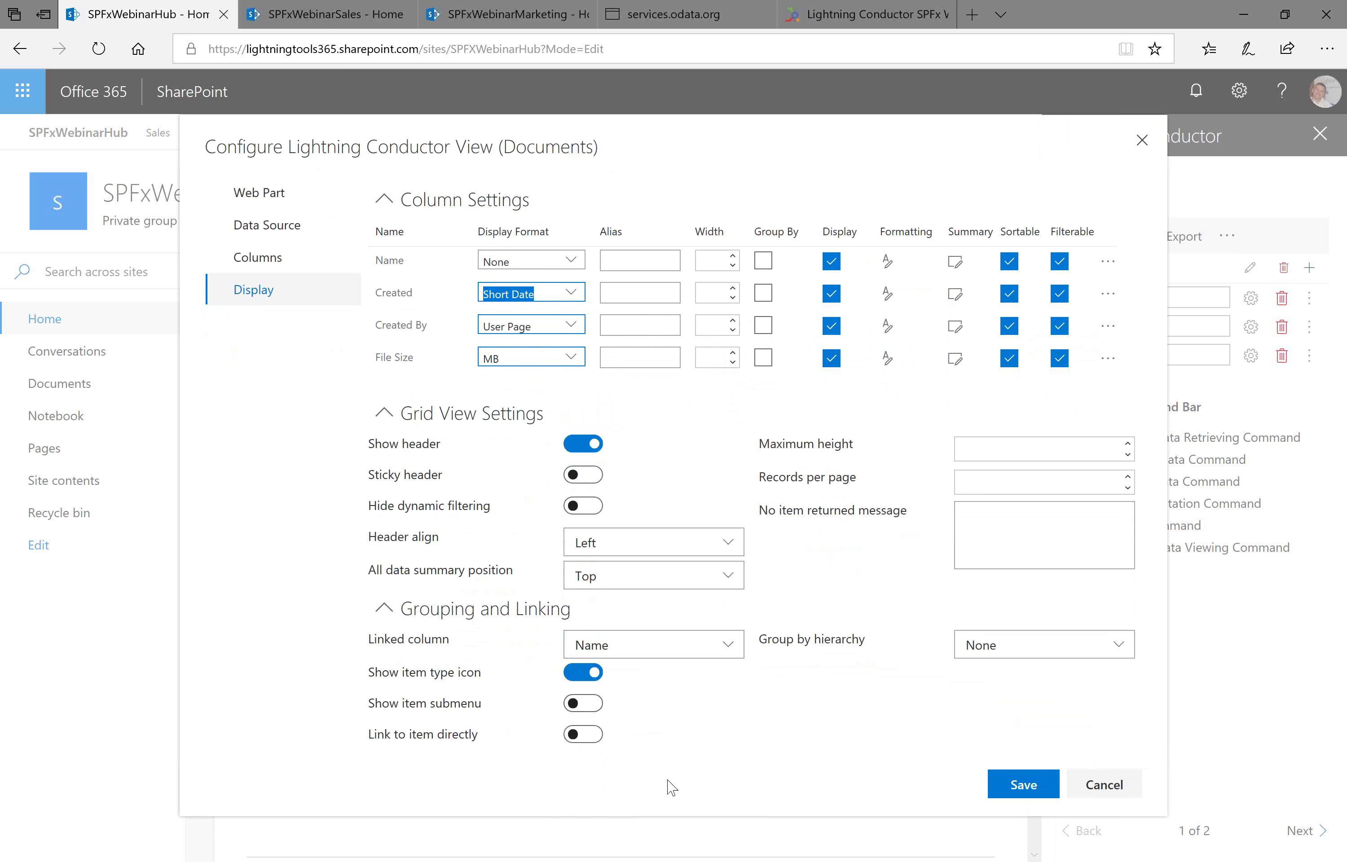
- Group the documents by folders and set the groups' initial state to Groups Collapsed
{"action": "left_click", "coordinate": [1103, 648]}
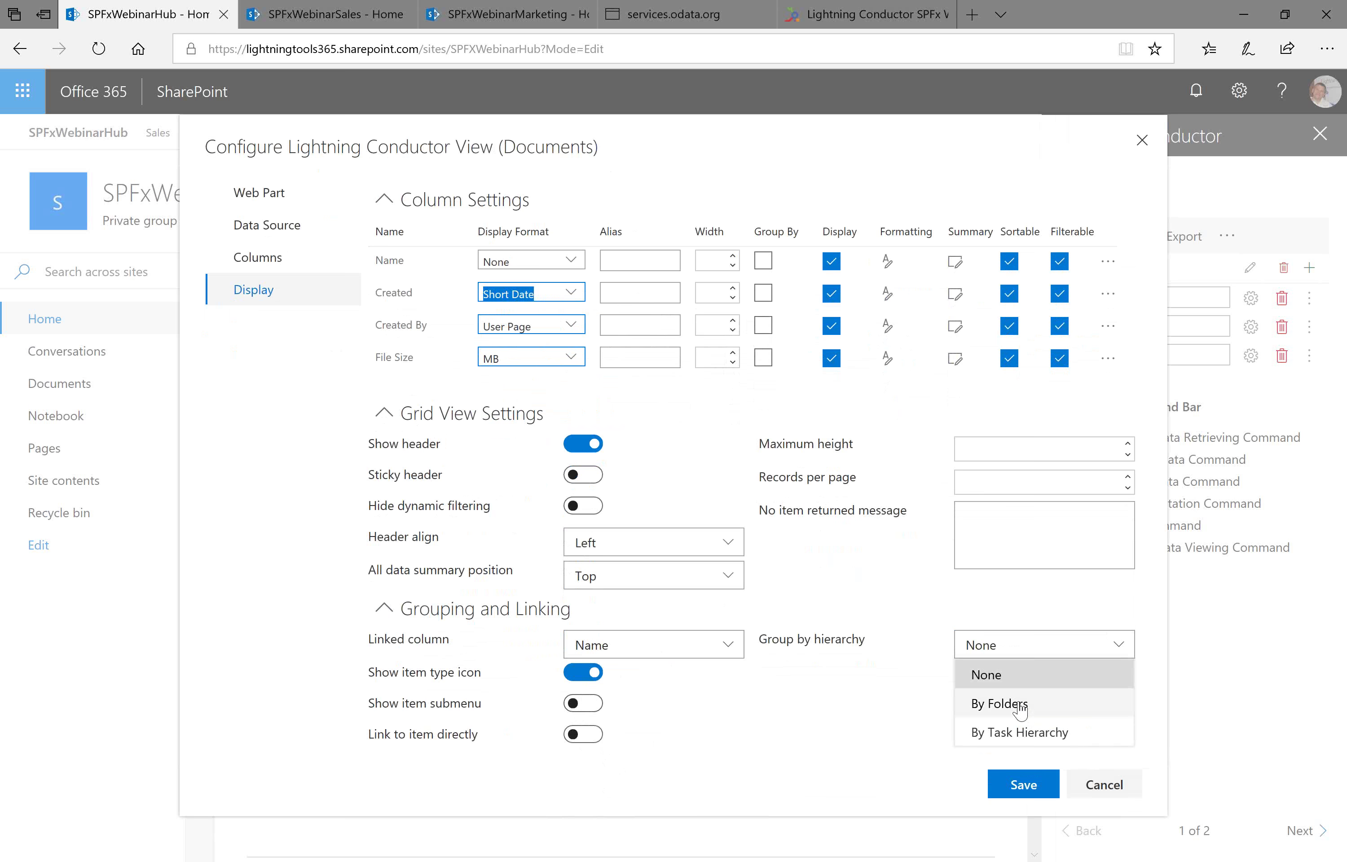
{"action": "left_click", "coordinate": [1023, 706]}
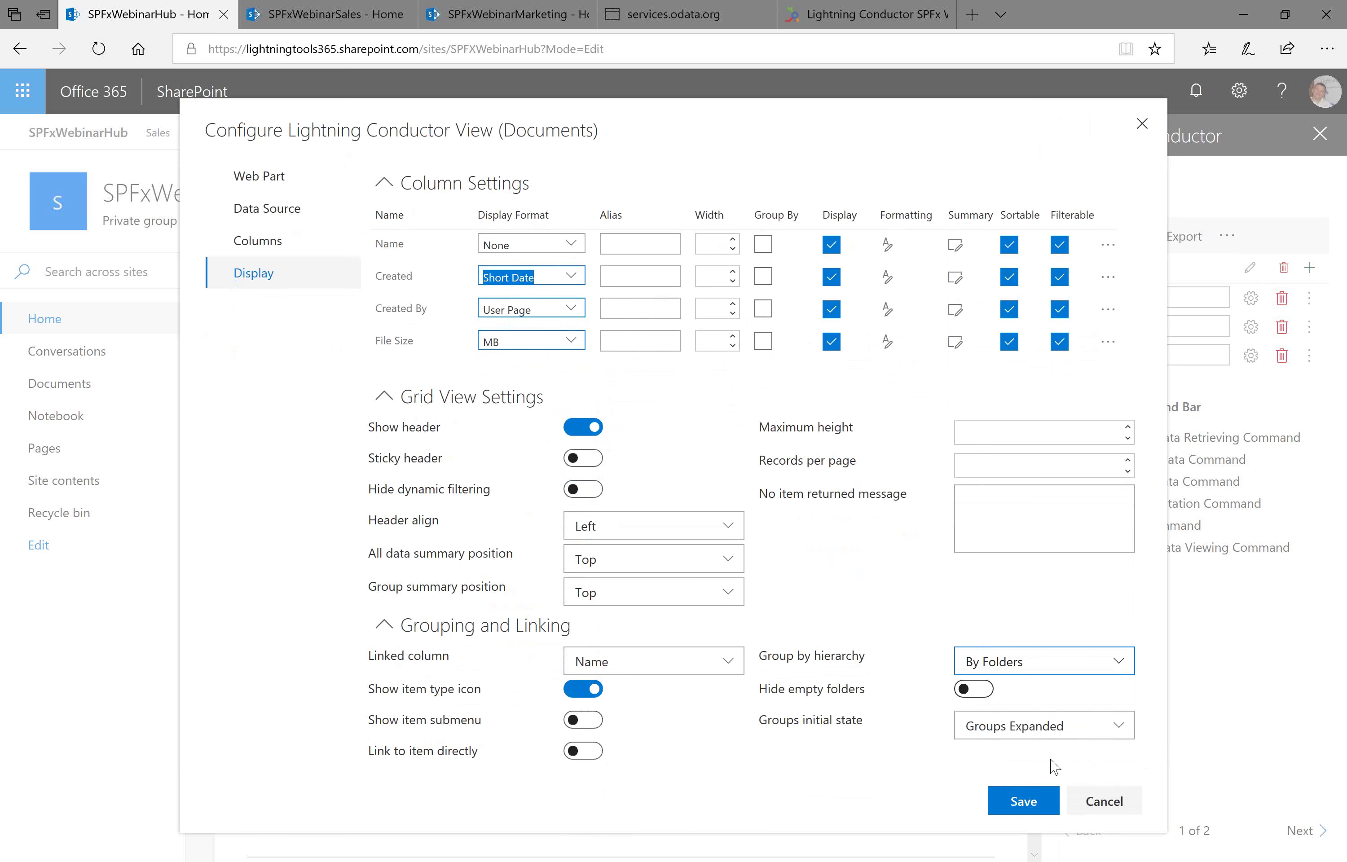
{"action": "left_click", "coordinate": [1058, 730]}
{"action": "left_click", "coordinate": [1048, 788]}
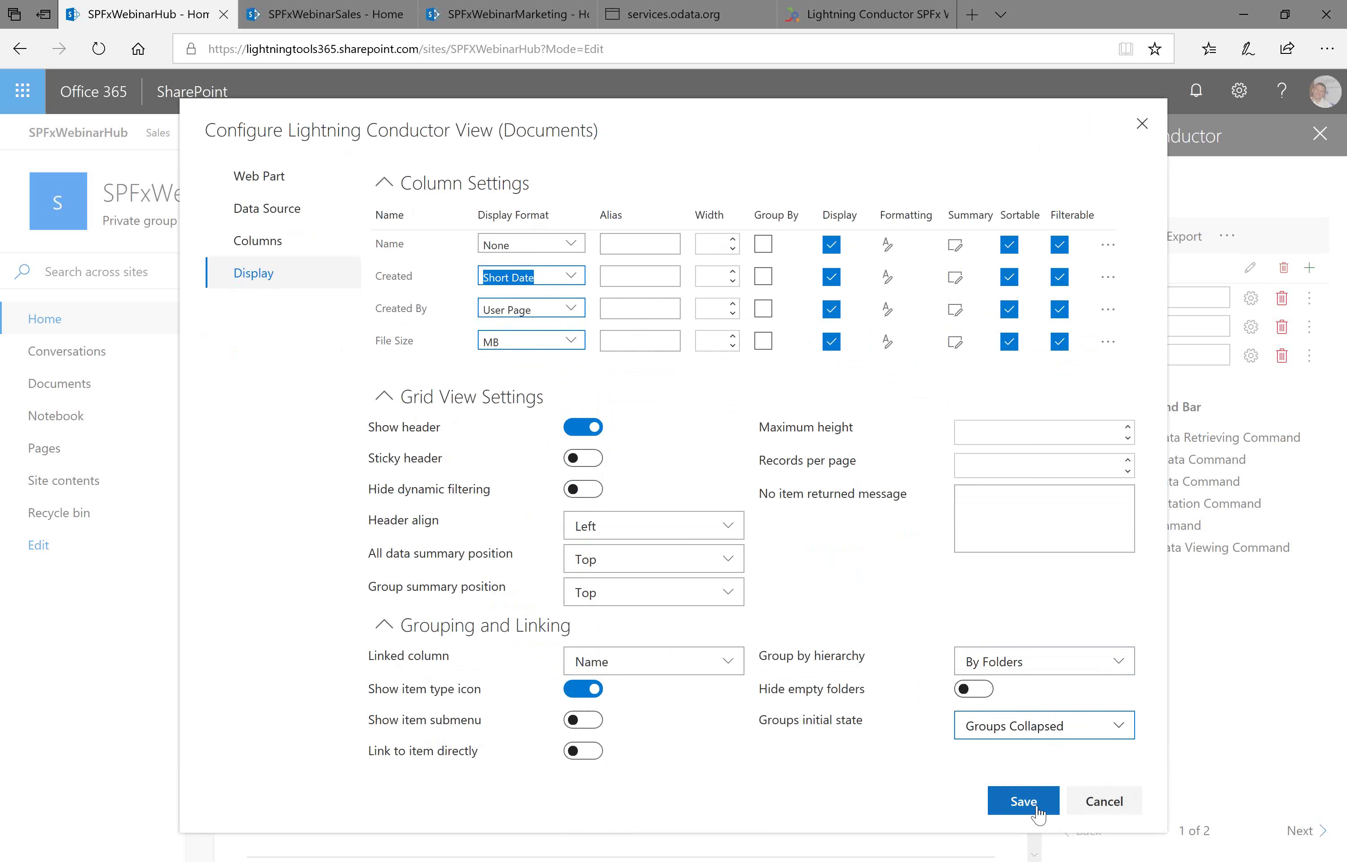
- Save the Documents view configuration and show the Documents view in the web part
{"action": "left_click", "coordinate": [1024, 802]}
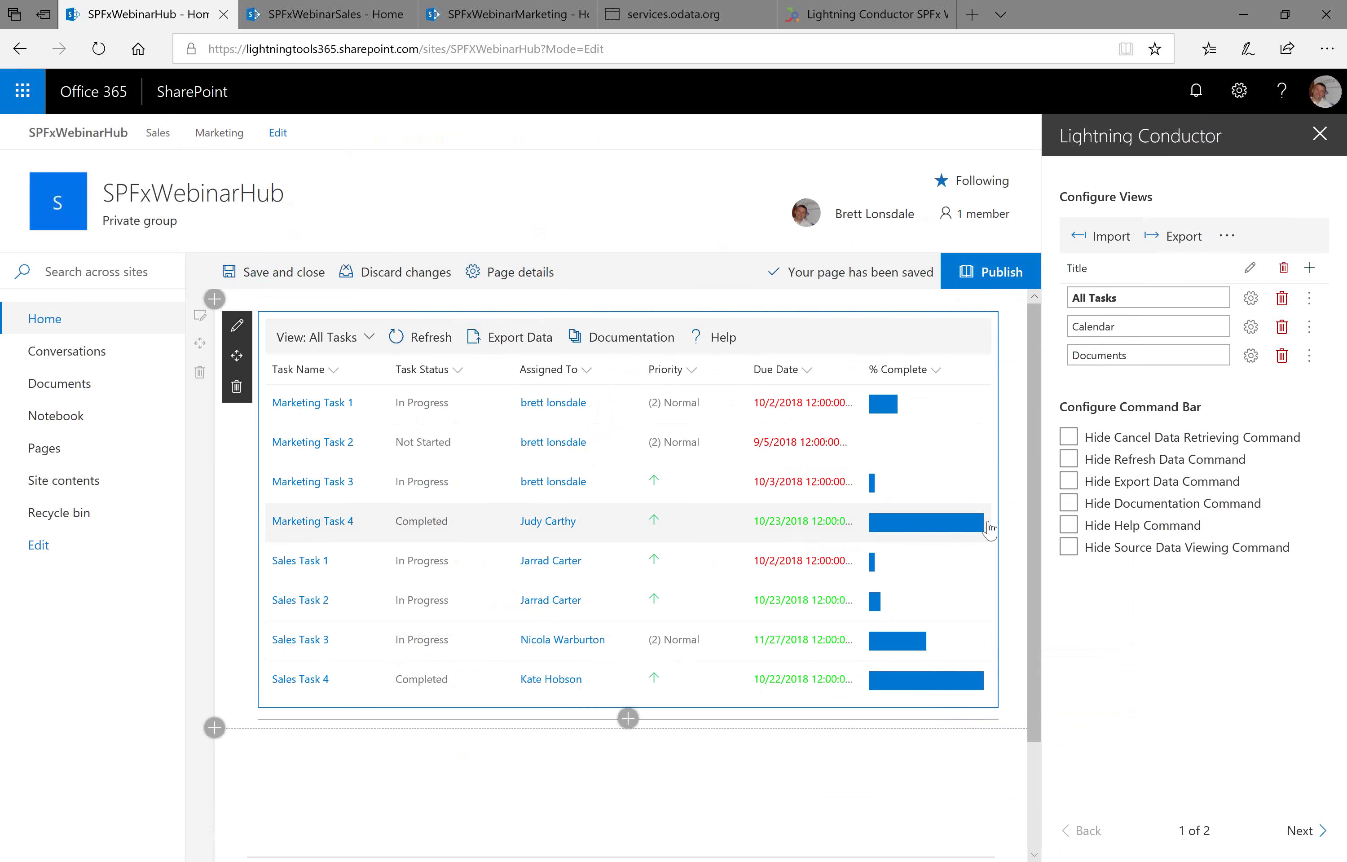
{"action": "left_click", "coordinate": [362, 338]}
{"action": "left_click", "coordinate": [360, 428]}
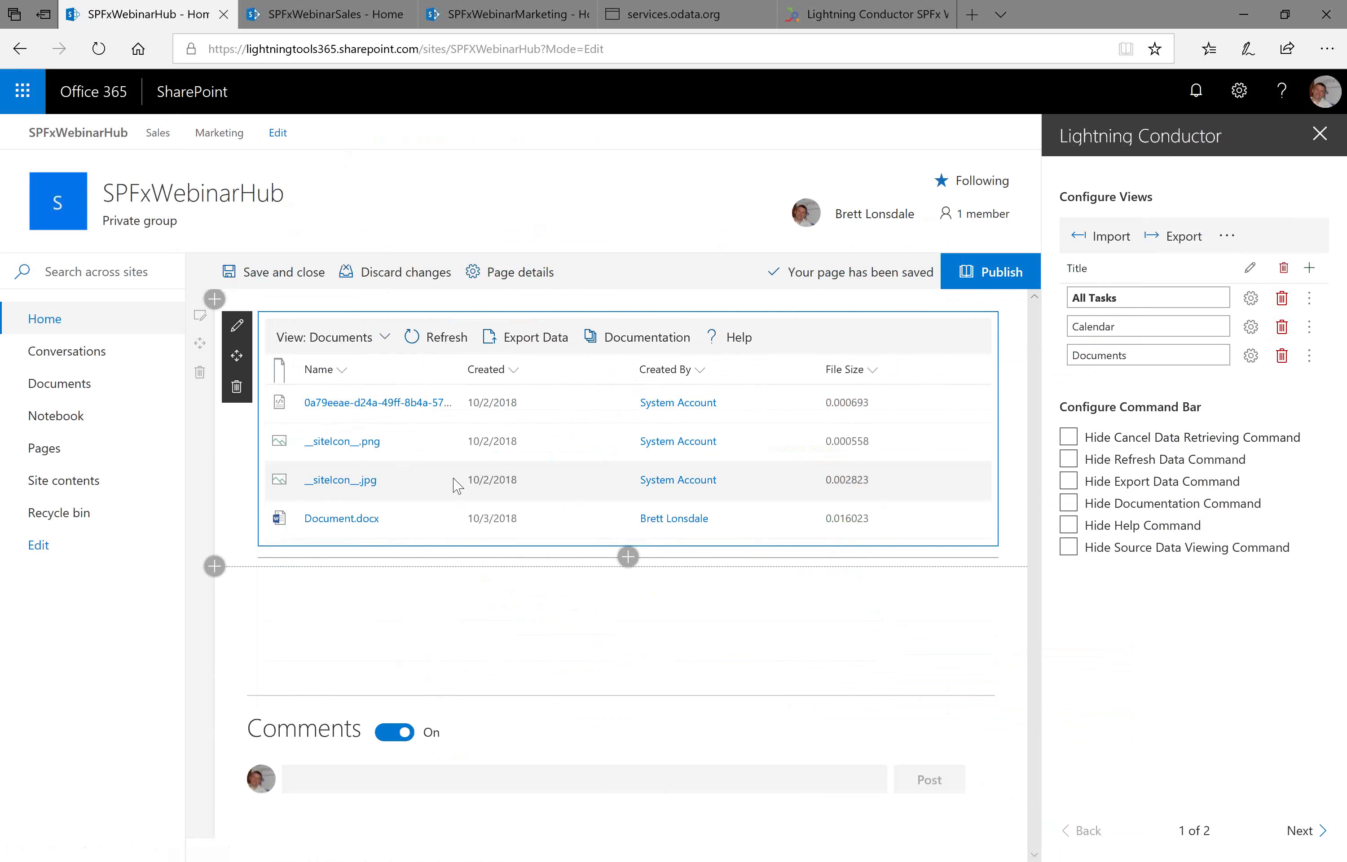
- Switch the web part back to the All Tasks view and publish the hub page
{"action": "left_click", "coordinate": [380, 337]}
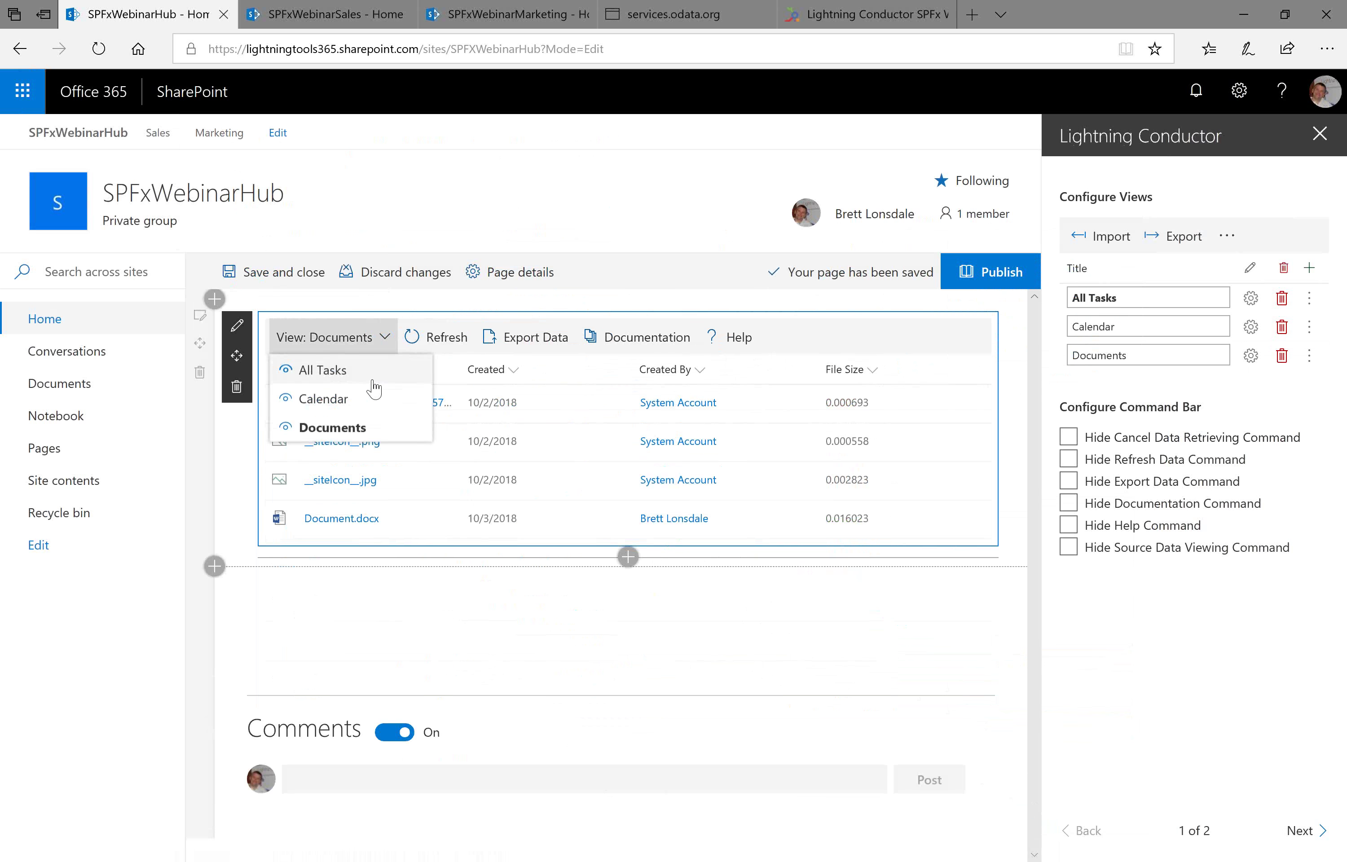
{"action": "left_click", "coordinate": [354, 371]}
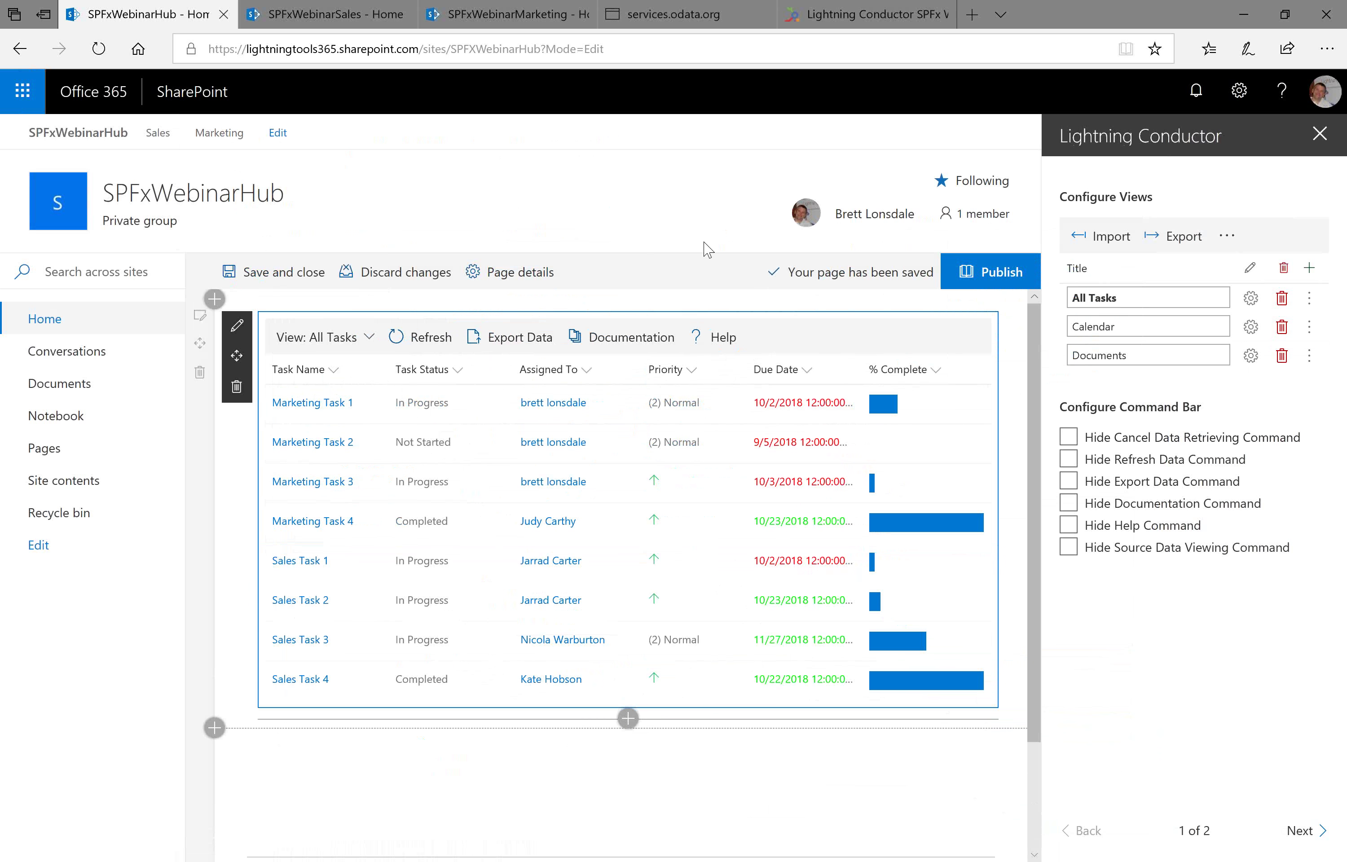
{"action": "left_click", "coordinate": [967, 280]}
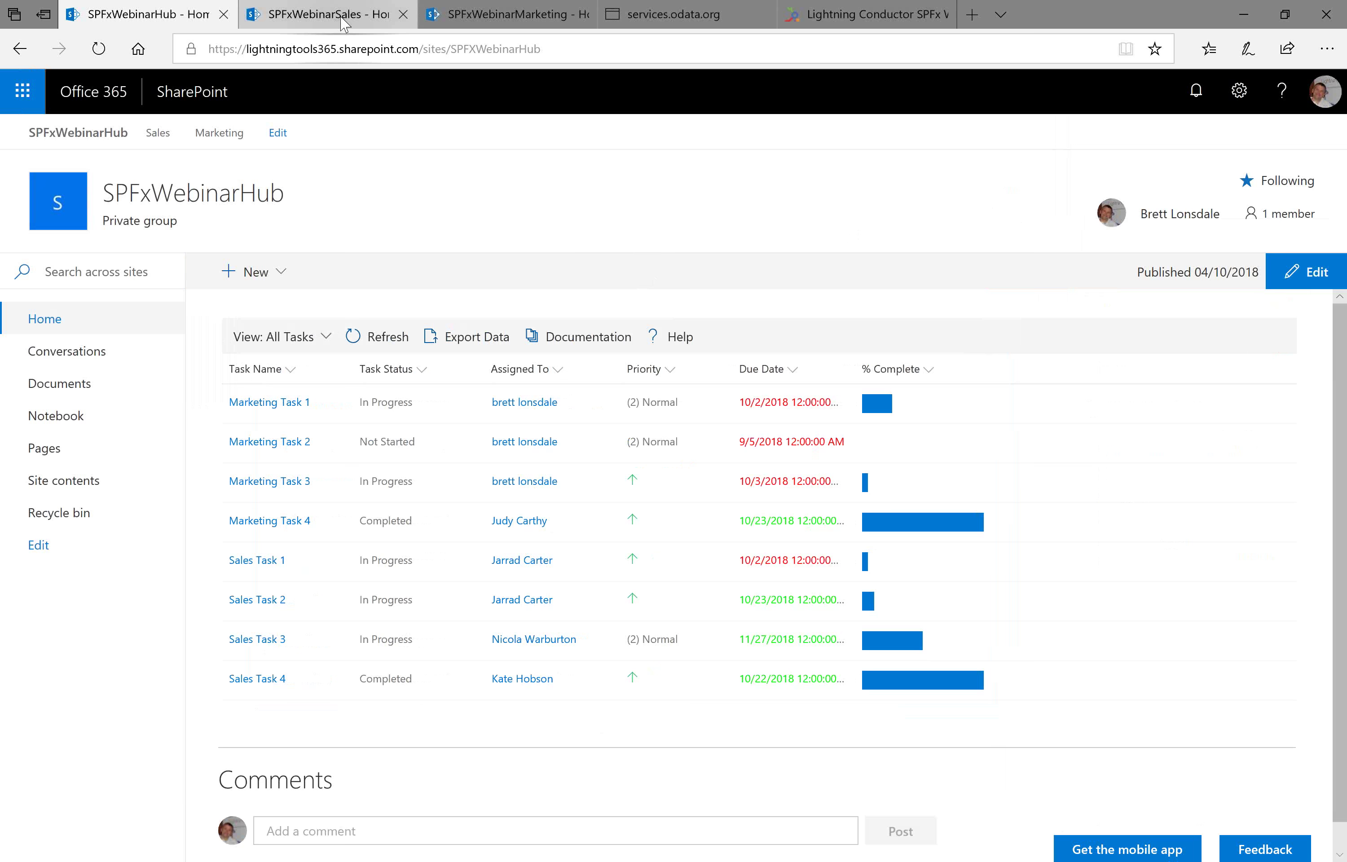
- Go to the SPFxWebinarMarketing site and open the topic "Read about our 3 year vision" in the Our Vision forum
{"action": "left_click", "coordinate": [501, 14]}
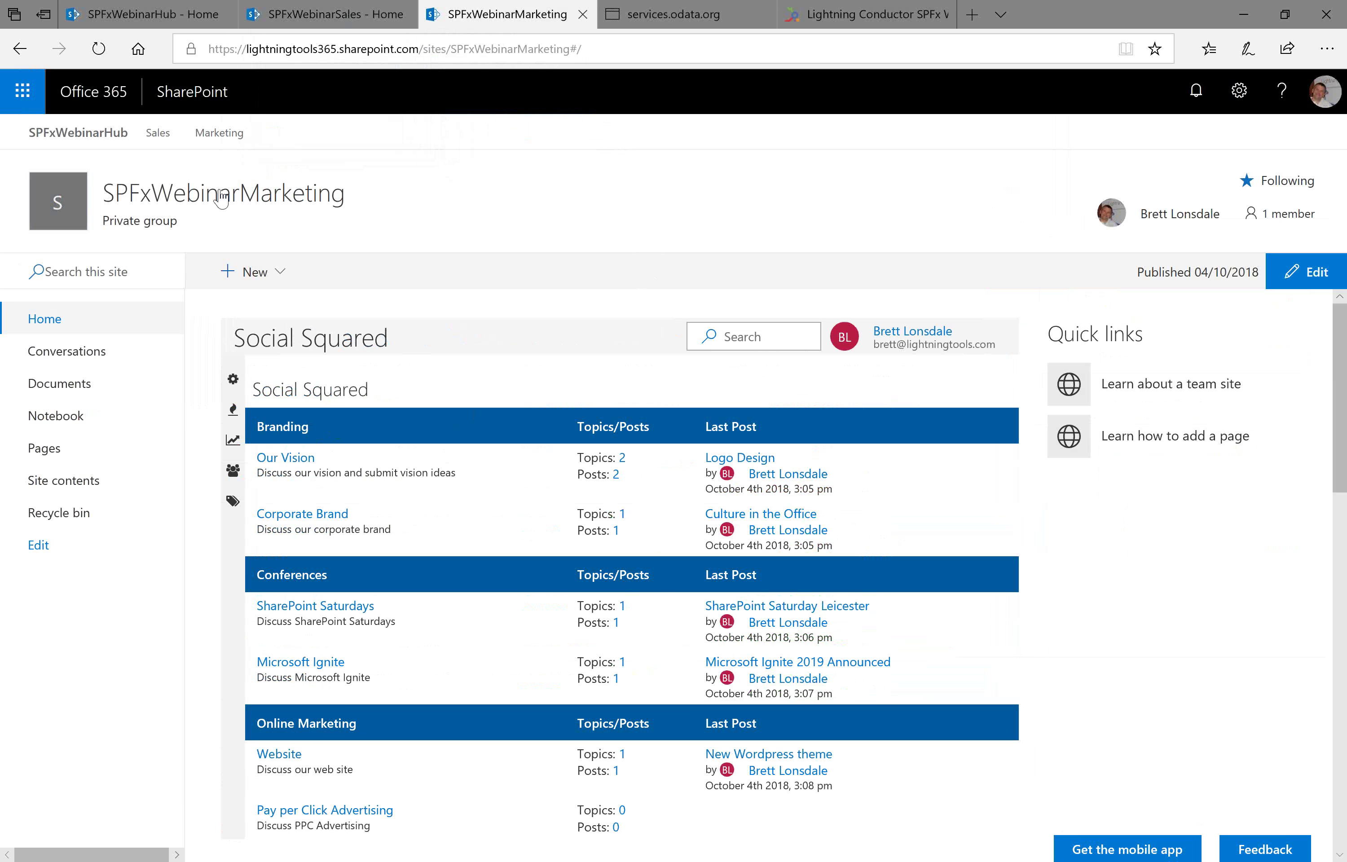
{"action": "mouse_move", "coordinate": [315, 195]}
{"action": "left_click", "coordinate": [305, 470]}
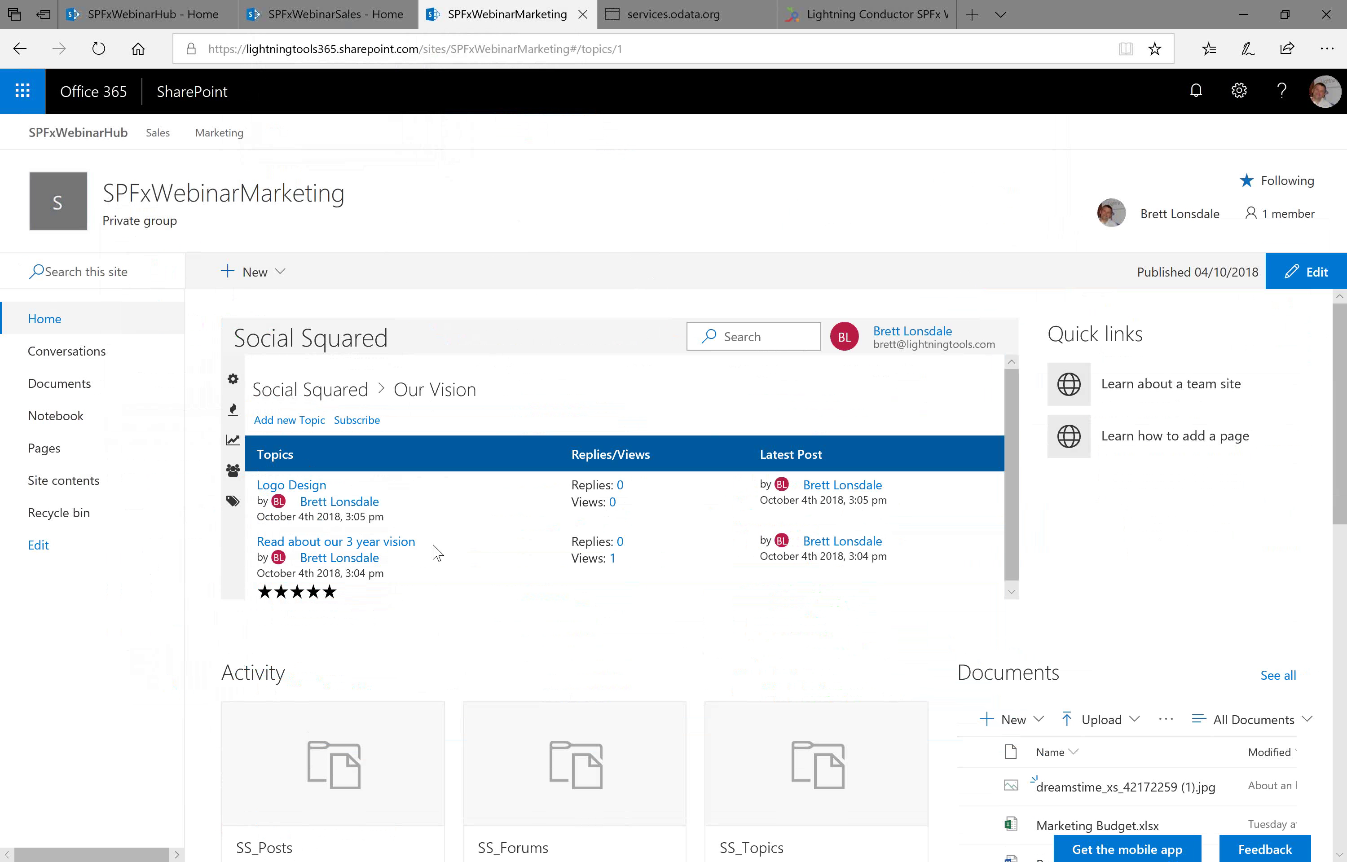
{"action": "left_click", "coordinate": [374, 544]}
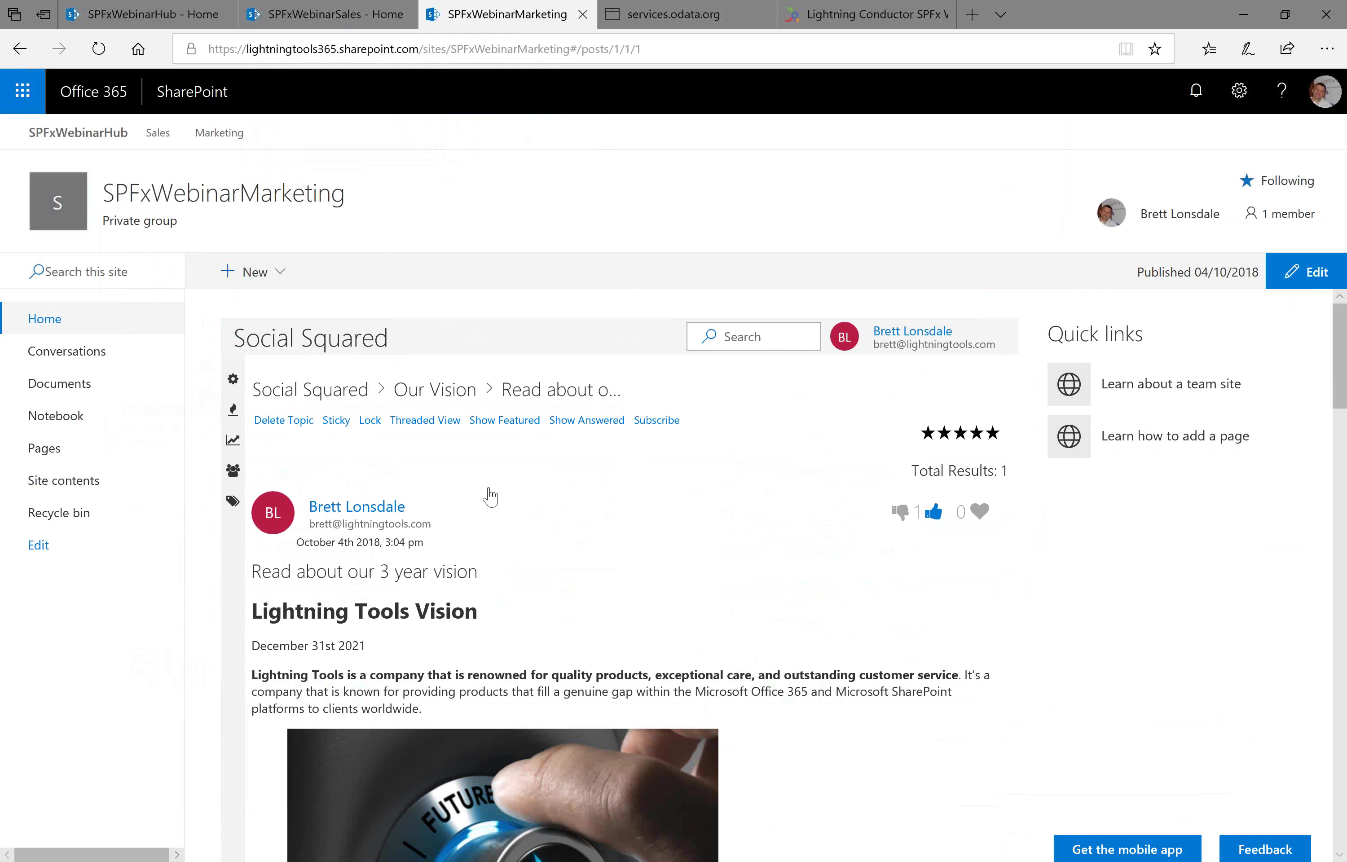
- Read through the Lightning Tools Vision post down to the post actions at its end
{"action": "scroll", "coordinate": [685, 612], "scroll_direction": "down", "scroll_amount": 5}
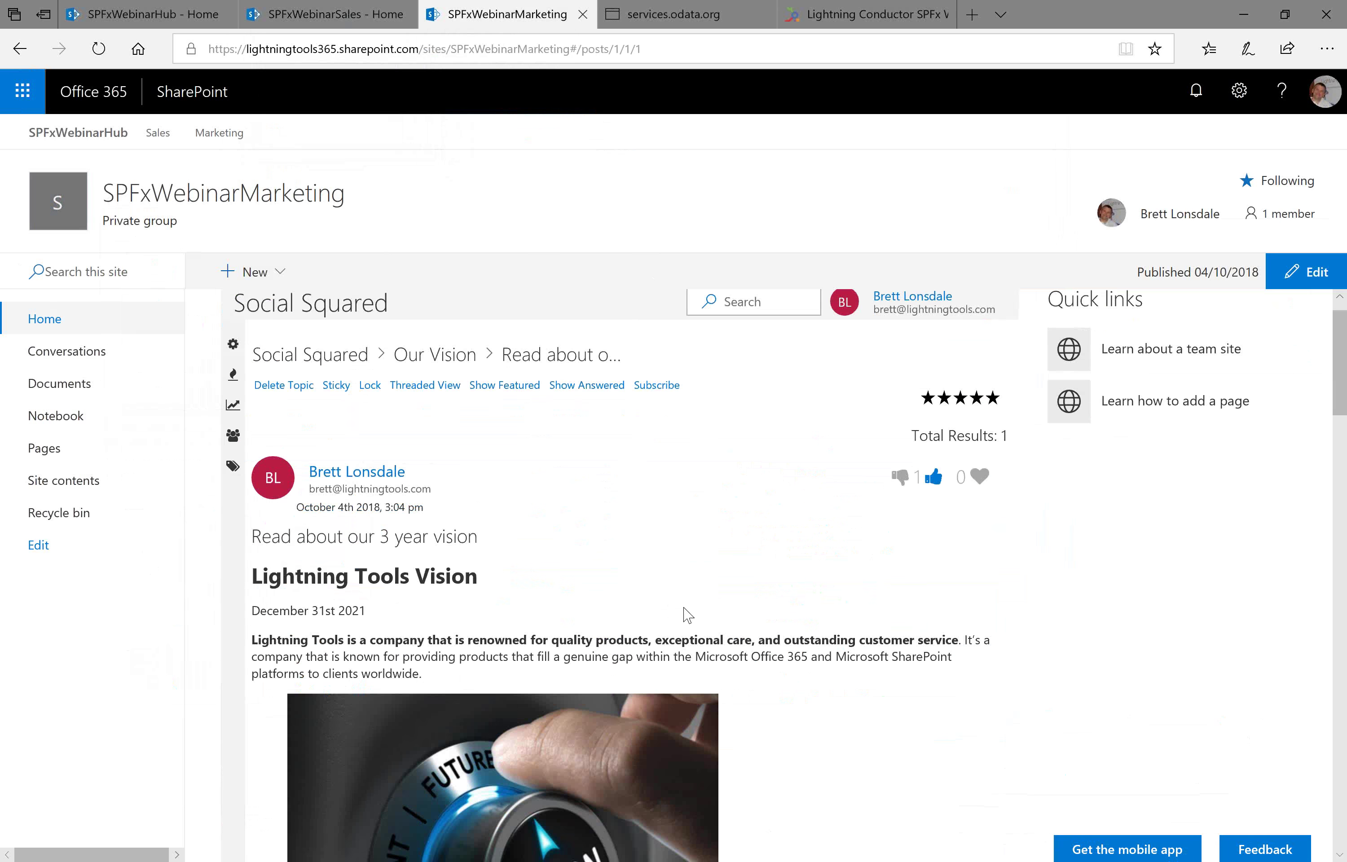
{"action": "scroll", "coordinate": [683, 605], "scroll_direction": "down", "scroll_amount": 7}
{"action": "scroll", "coordinate": [684, 608], "scroll_direction": "down", "scroll_amount": 9}
{"action": "scroll", "coordinate": [685, 608], "scroll_direction": "up", "scroll_amount": 9}
{"action": "scroll", "coordinate": [685, 608], "scroll_direction": "up", "scroll_amount": 12}
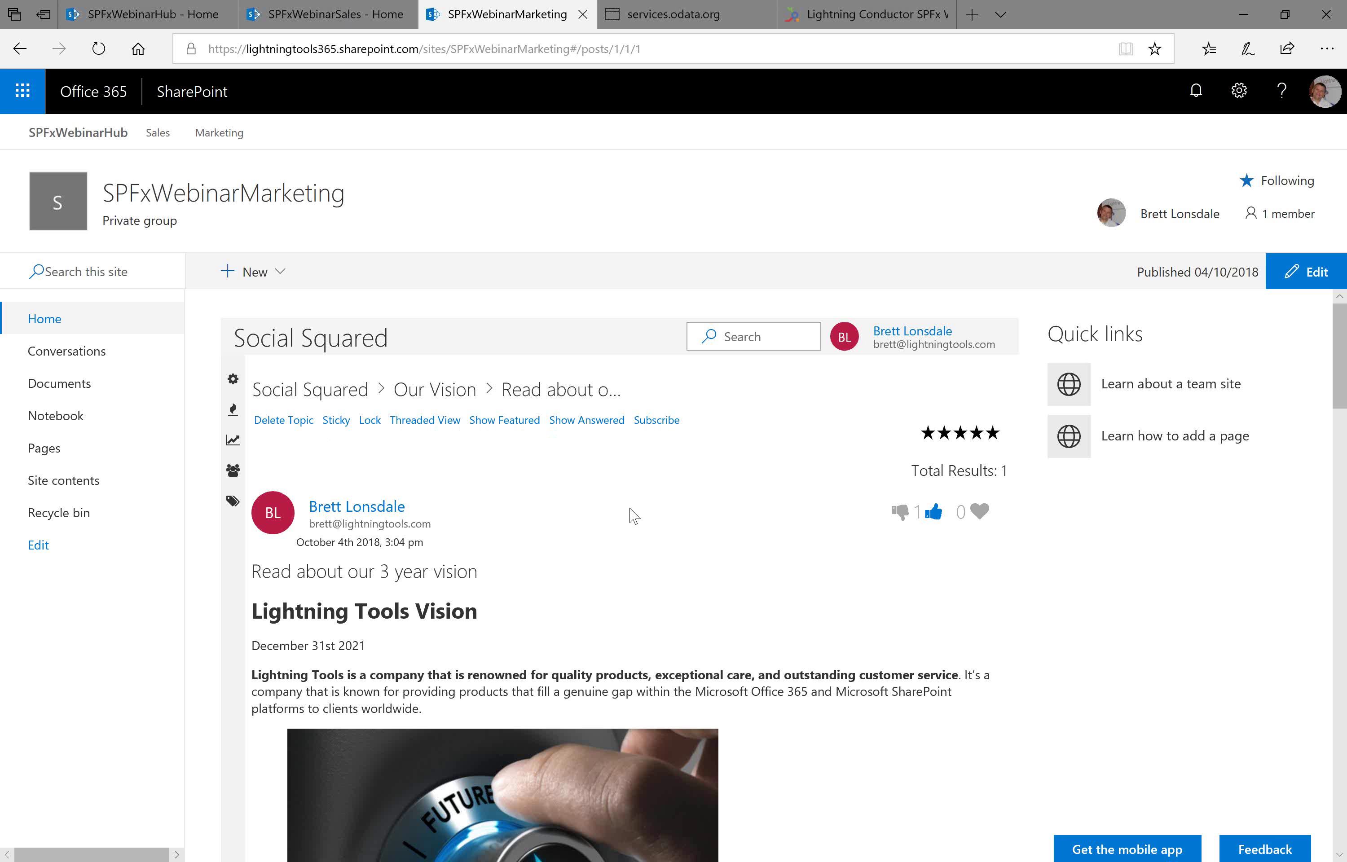
{"action": "scroll", "coordinate": [635, 504], "scroll_direction": "down", "scroll_amount": 10}
{"action": "scroll", "coordinate": [636, 504], "scroll_direction": "down", "scroll_amount": 18}
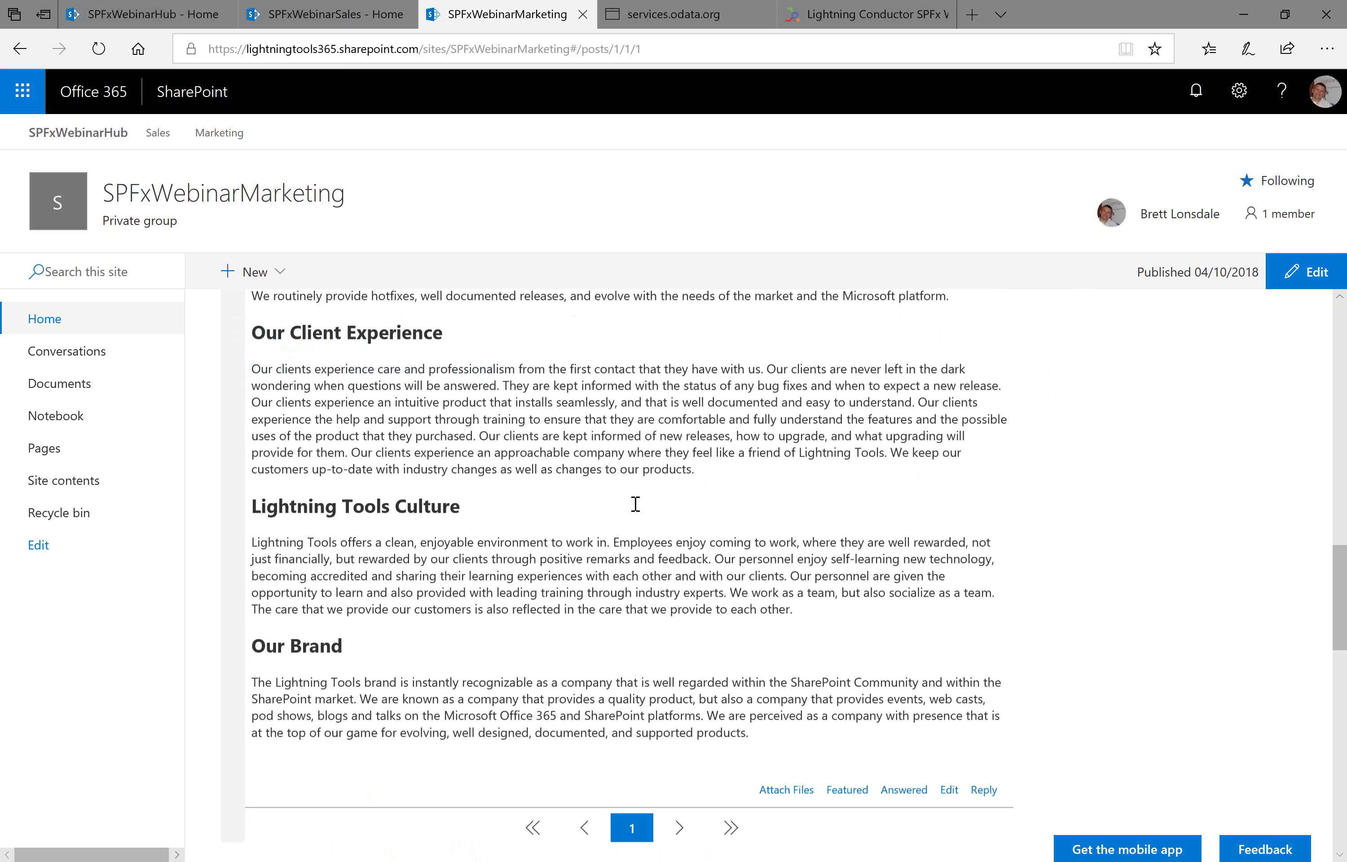
{"action": "scroll", "coordinate": [761, 498], "scroll_direction": "up", "scroll_amount": 7}
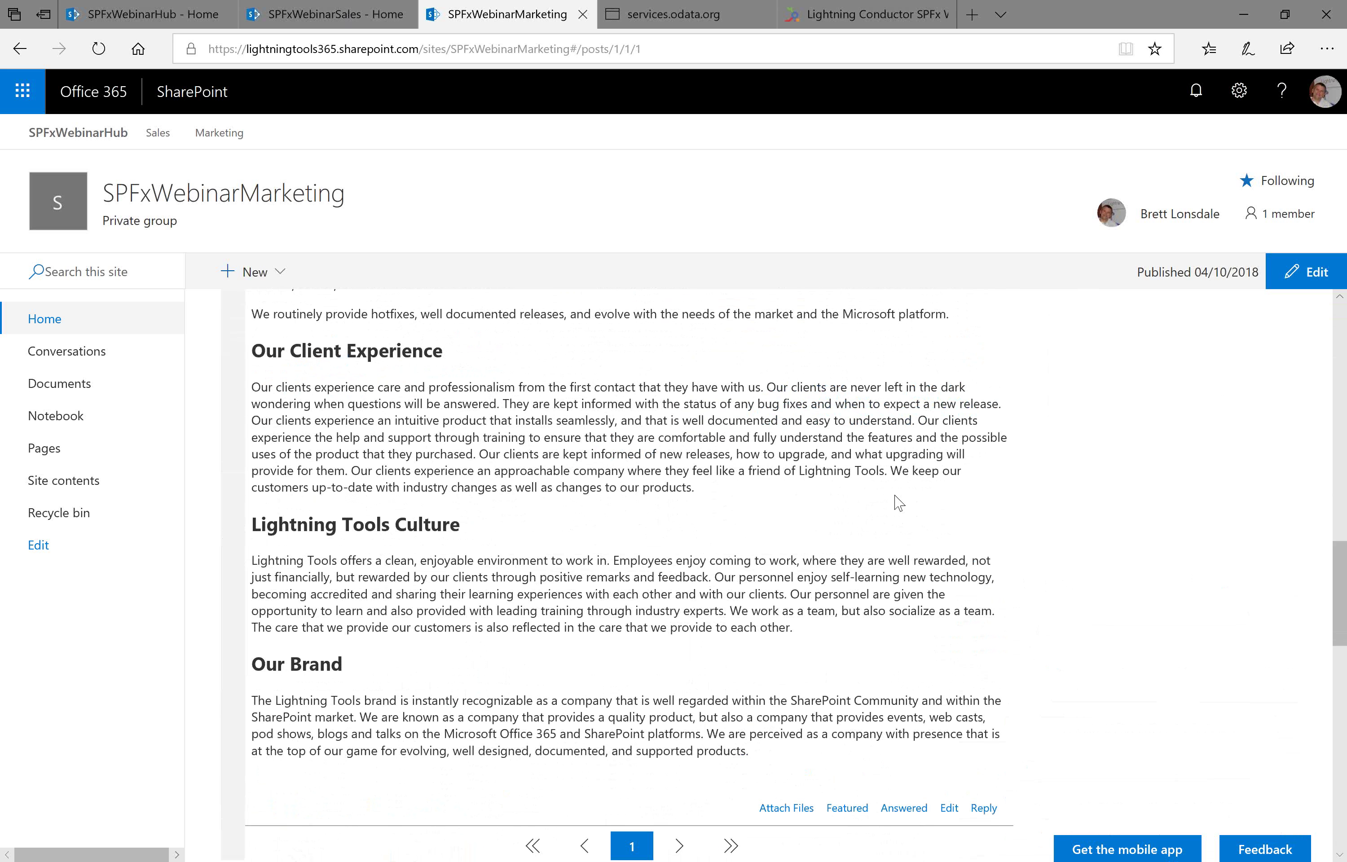
{"action": "scroll", "coordinate": [849, 447], "scroll_direction": "down", "scroll_amount": 3}
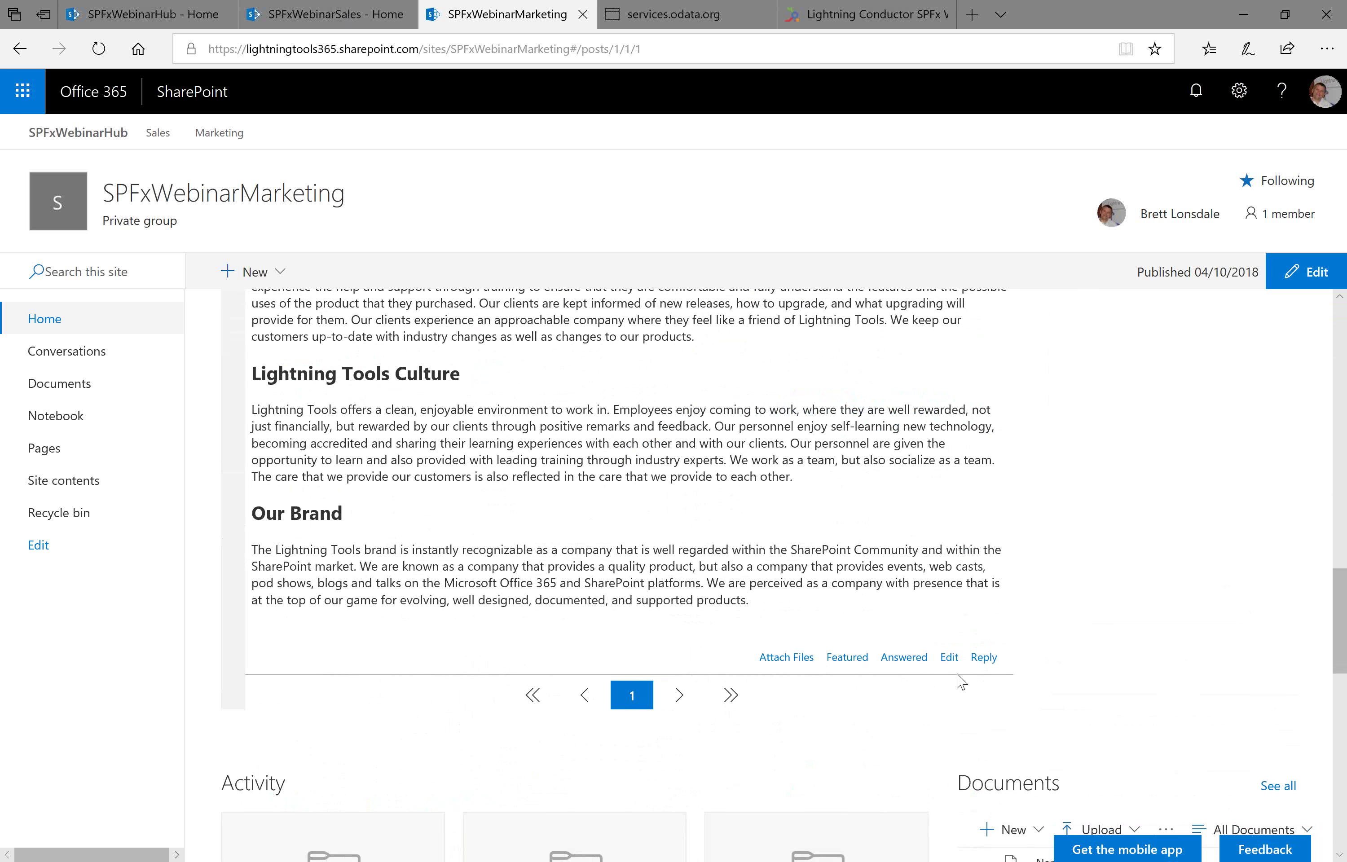
- Start a reply to the 3 year vision post with the message "I like the vision"
{"action": "left_click", "coordinate": [984, 658]}
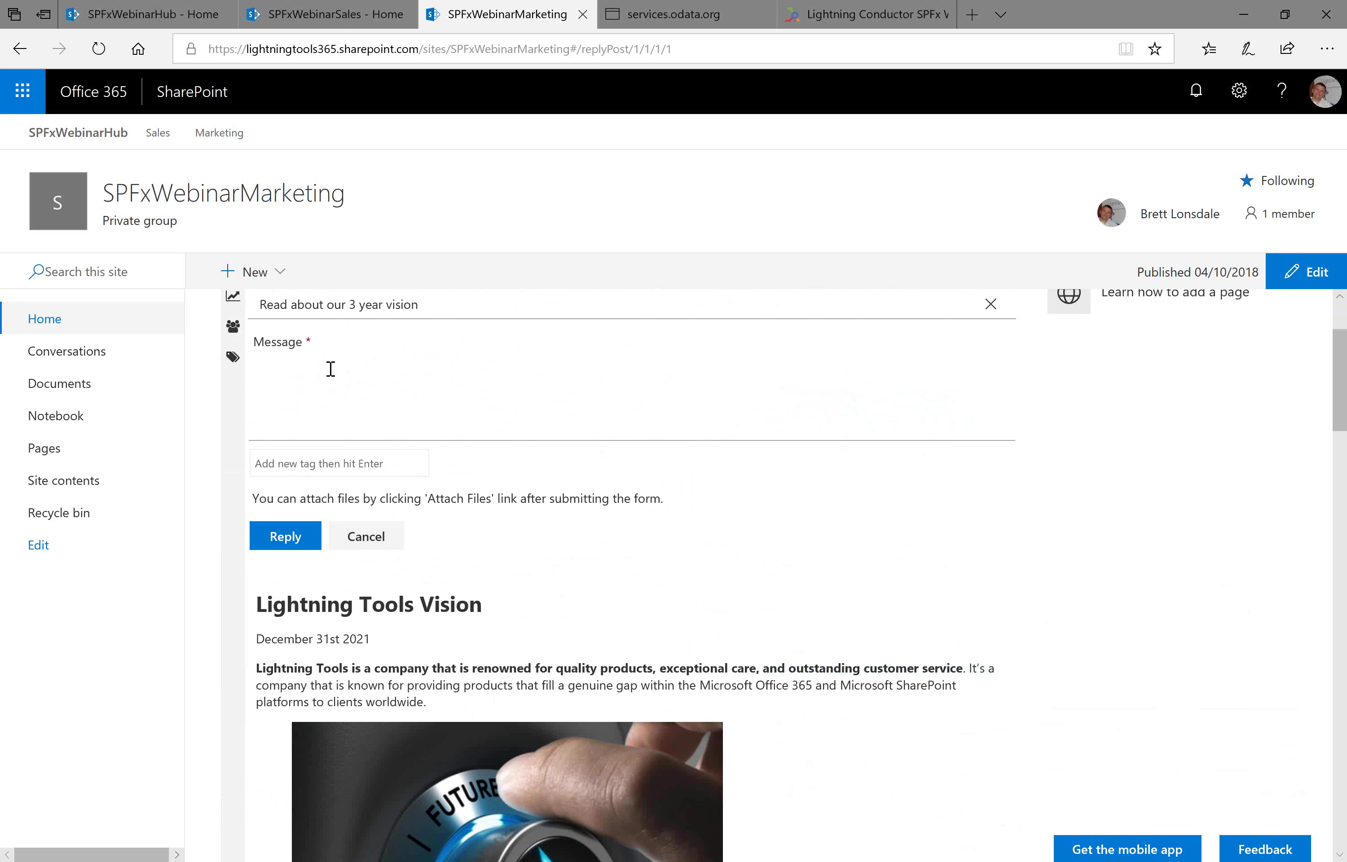
{"action": "scroll", "coordinate": [804, 449], "scroll_direction": "up", "scroll_amount": 2}
{"action": "scroll", "coordinate": [802, 448], "scroll_direction": "up", "scroll_amount": 1}
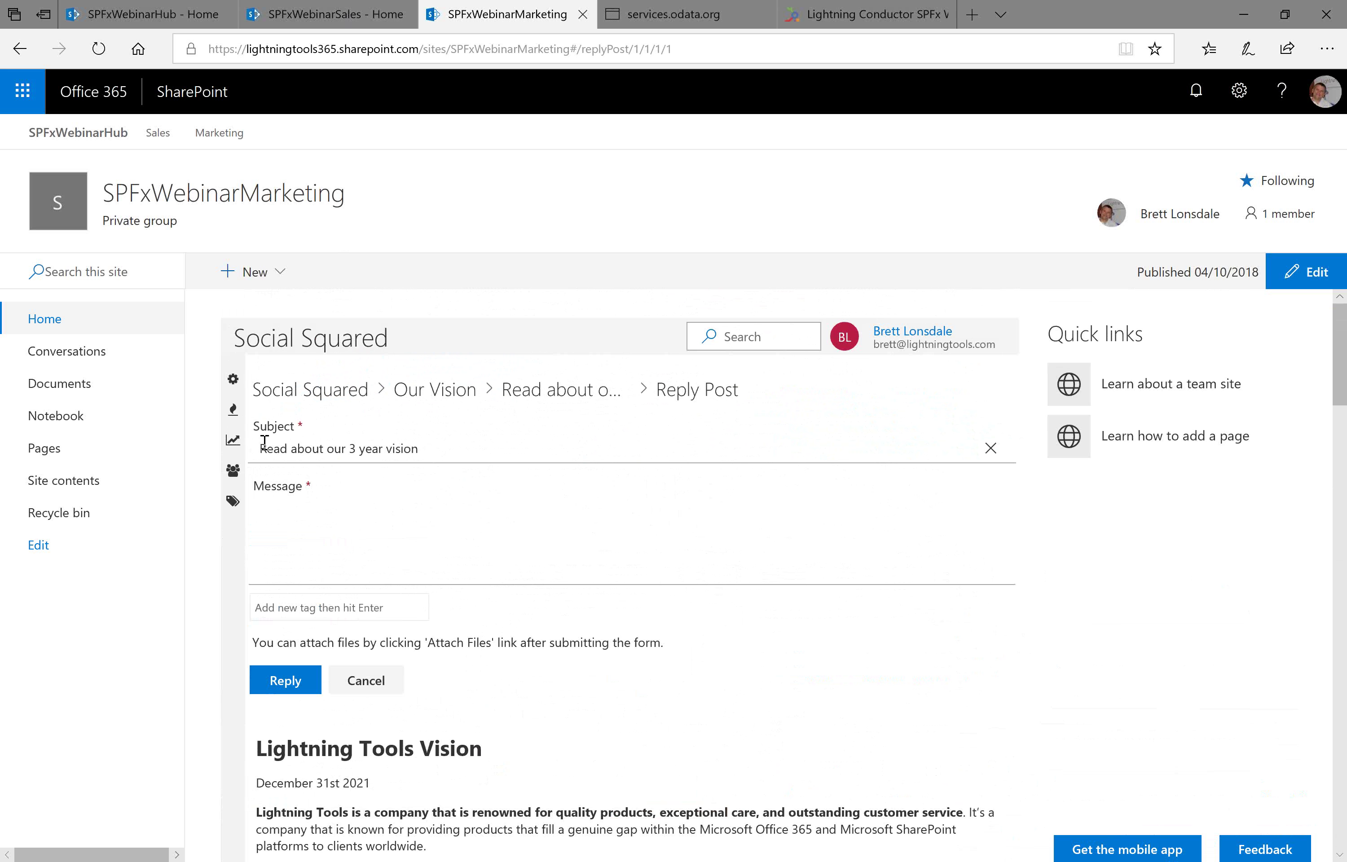
{"action": "left_click", "coordinate": [339, 523]}
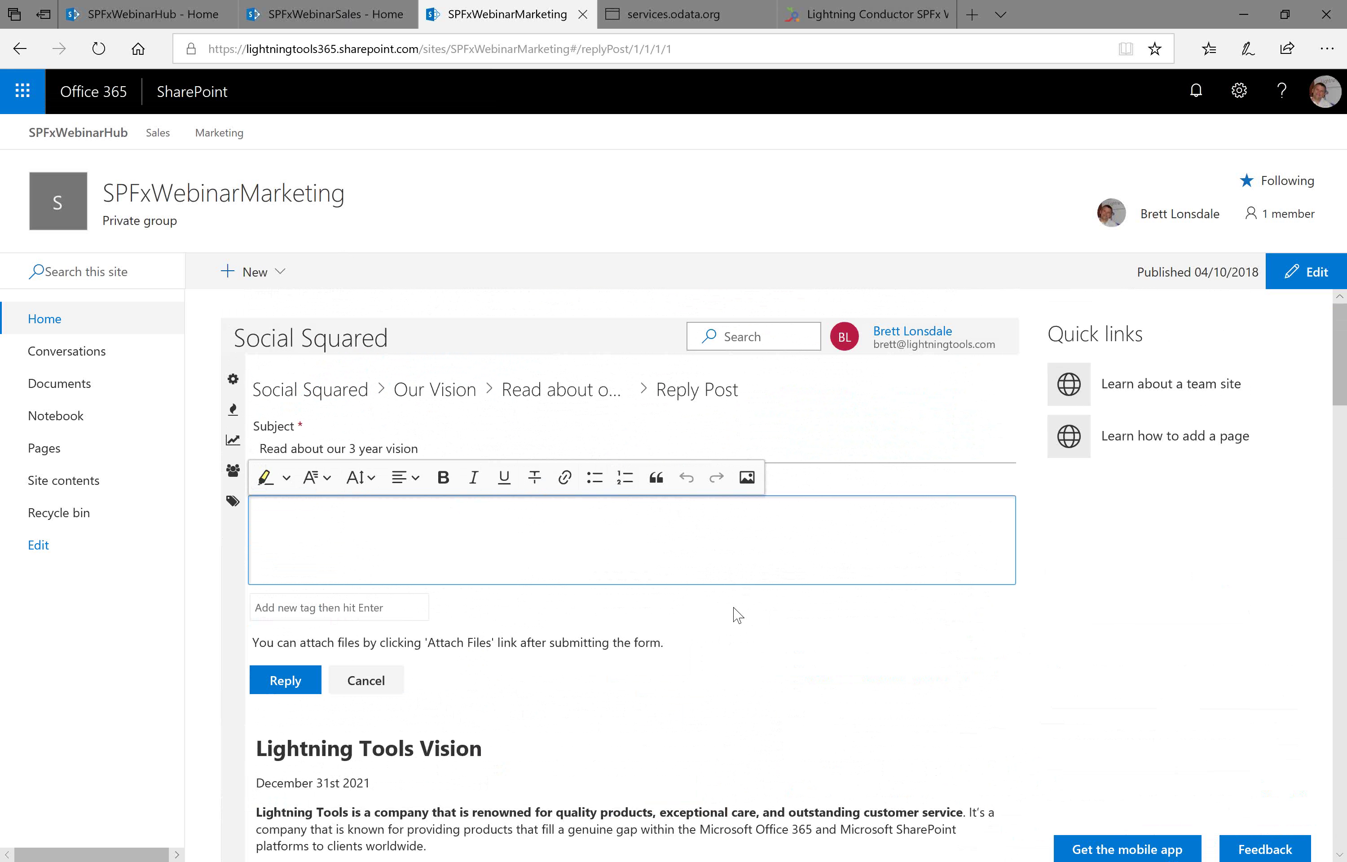
{"action": "type", "text": "I like the vision"}
- Highlight the word "vision" in the reply message in pink
{"action": "double_click", "coordinate": [324, 518]}
{"action": "left_click", "coordinate": [286, 481]}
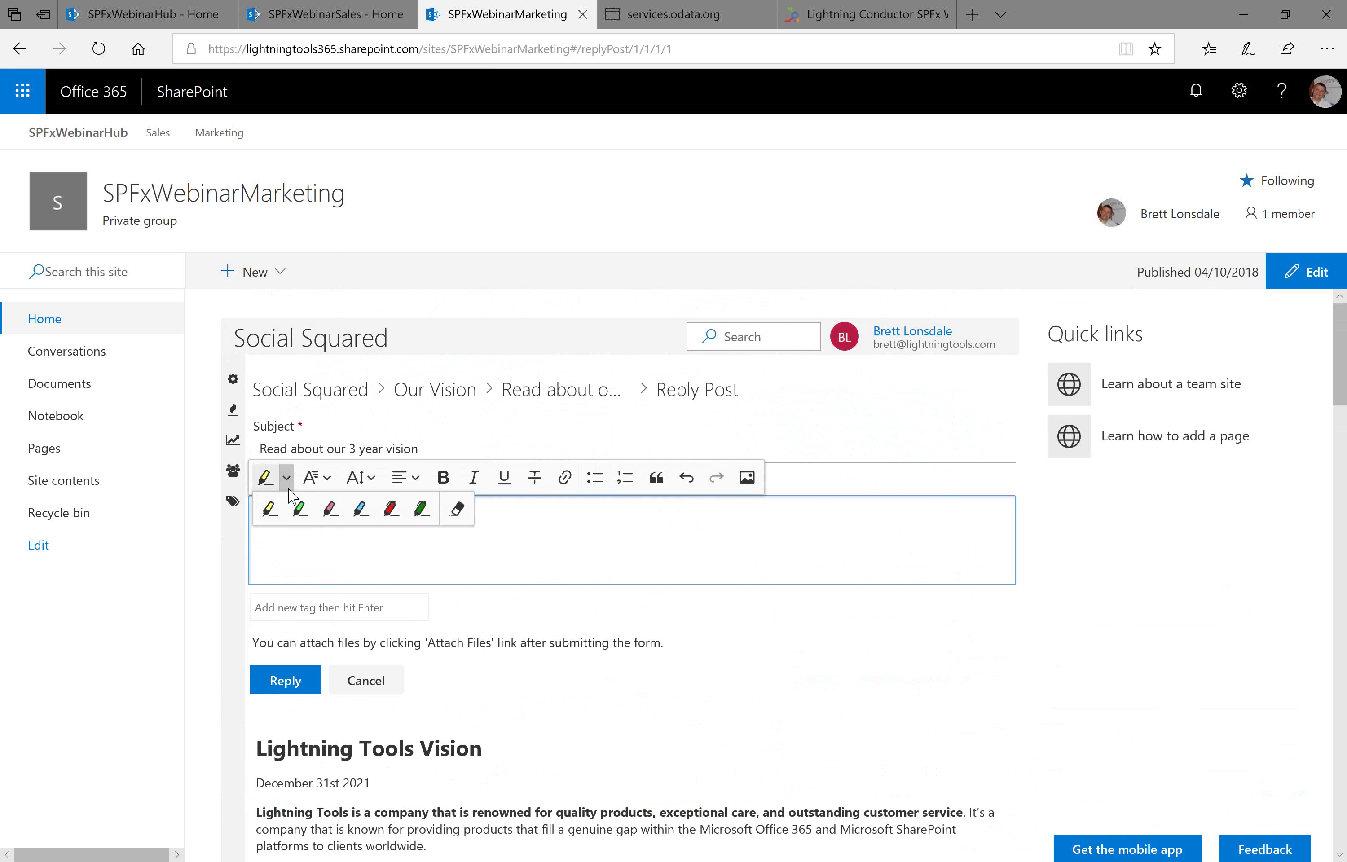
{"action": "left_click", "coordinate": [331, 510]}
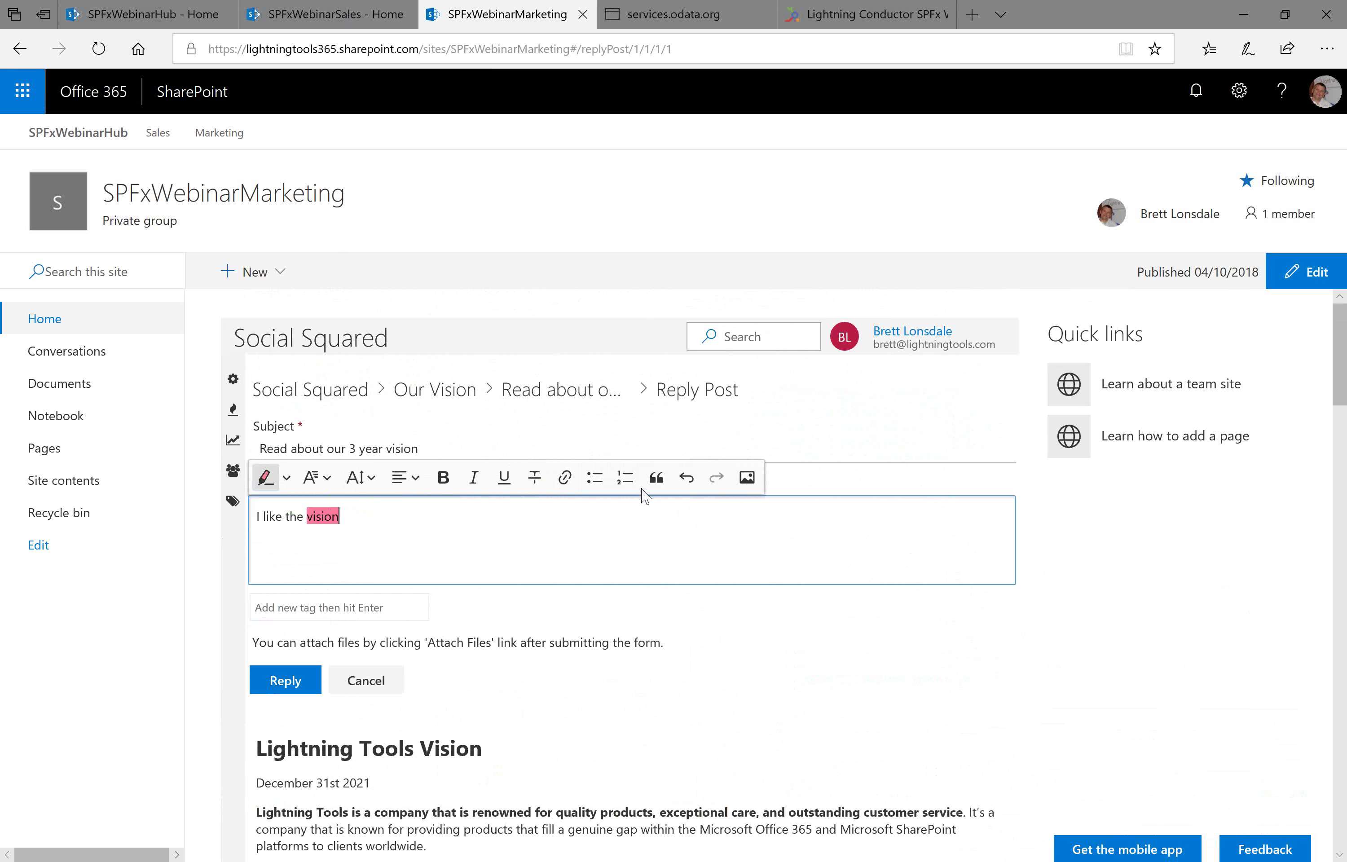
{"action": "left_click", "coordinate": [748, 486]}
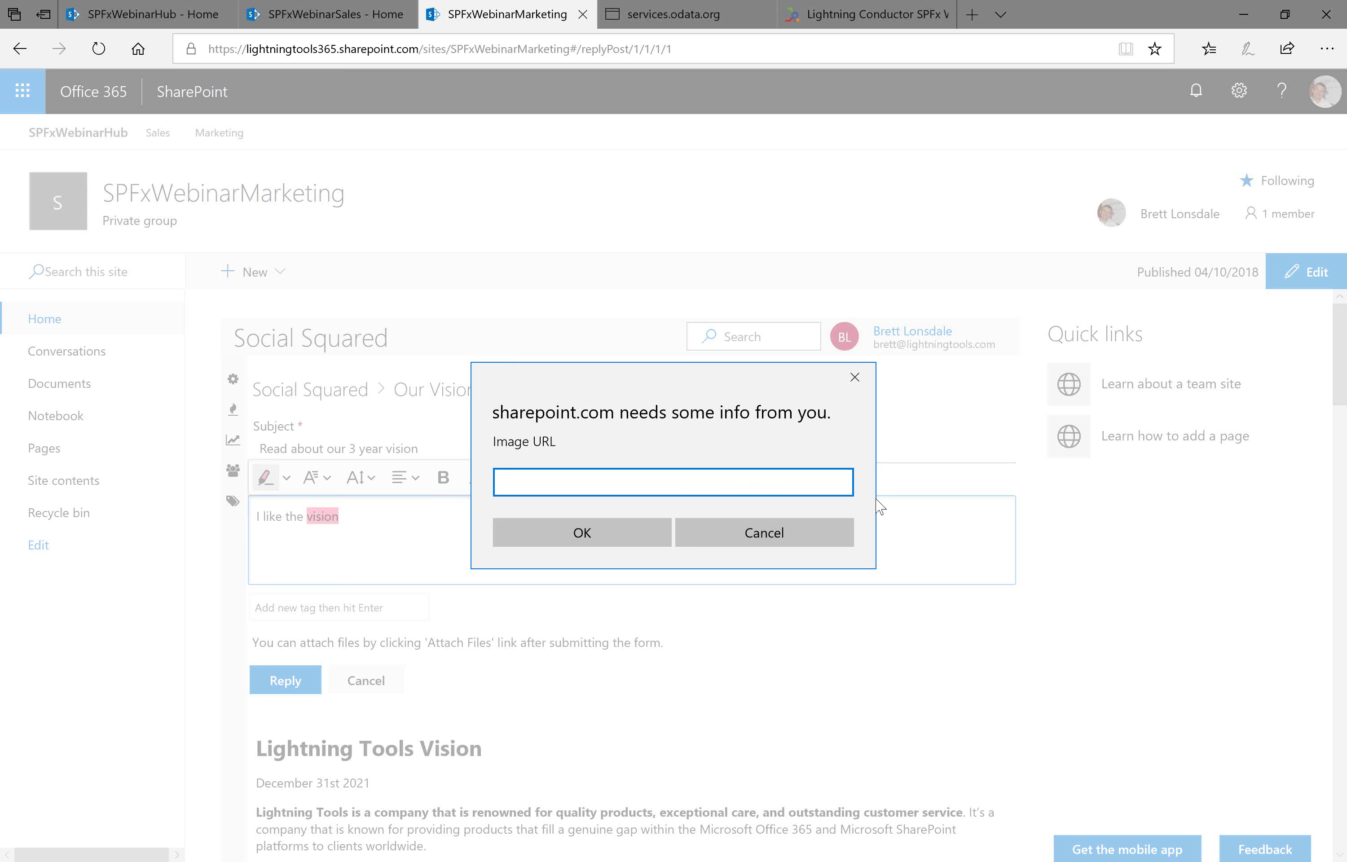
{"action": "left_click", "coordinate": [853, 542]}
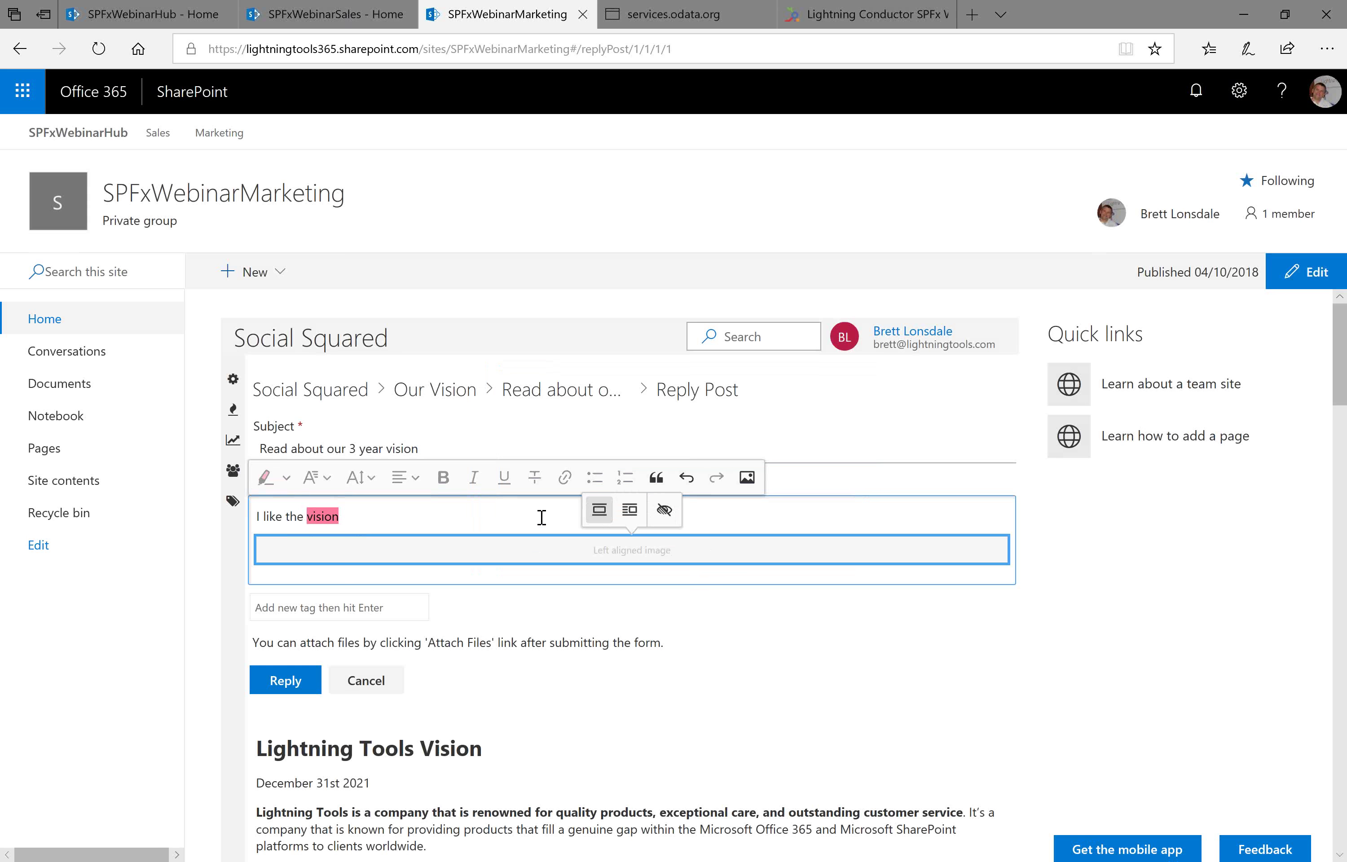
{"action": "left_click", "coordinate": [507, 520]}
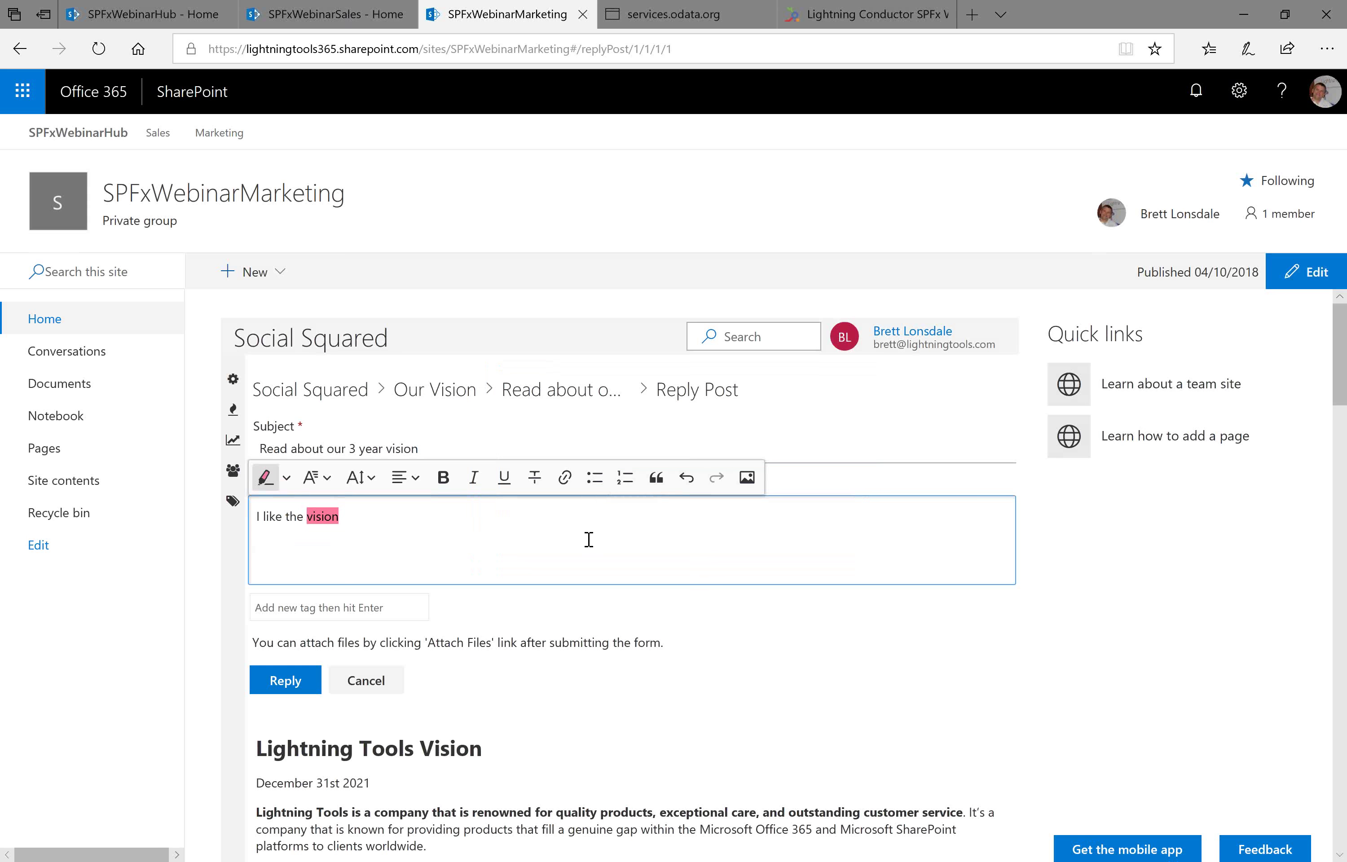
- Submit the reply to the 3 year vision topic
{"action": "left_click", "coordinate": [294, 685]}
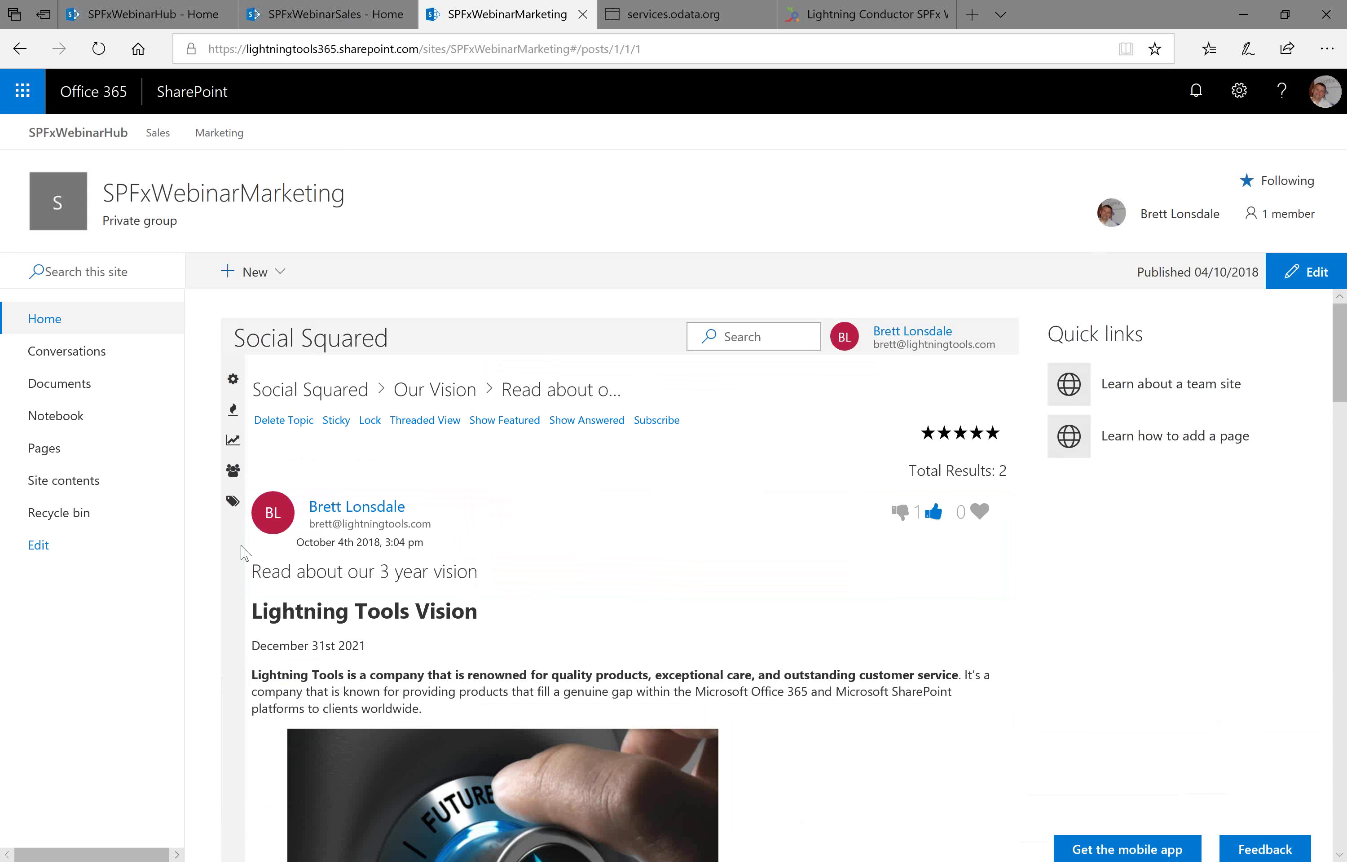
- Review the Social Squared recent activities, active users and tags
{"action": "left_click", "coordinate": [232, 440]}
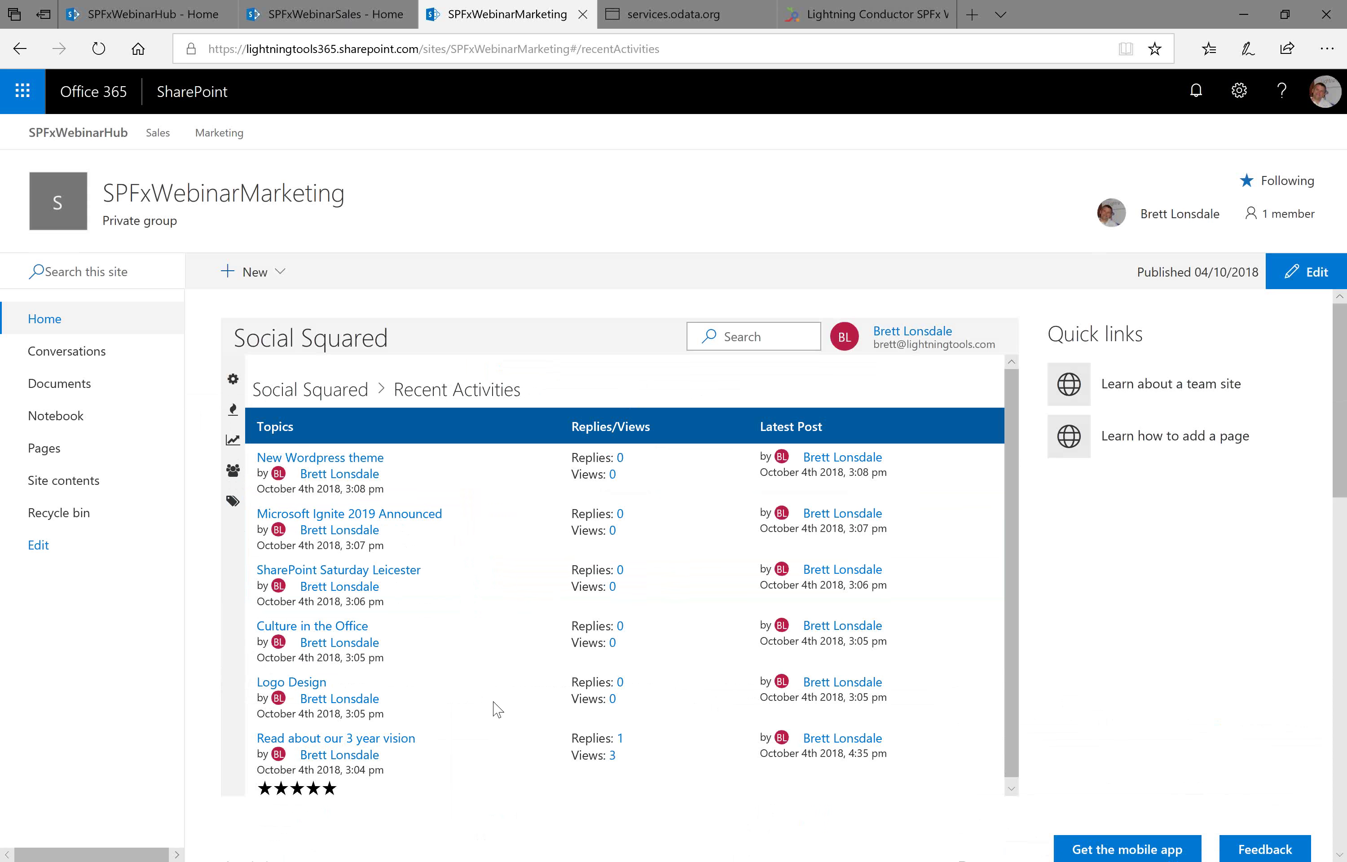
{"action": "left_click", "coordinate": [232, 471]}
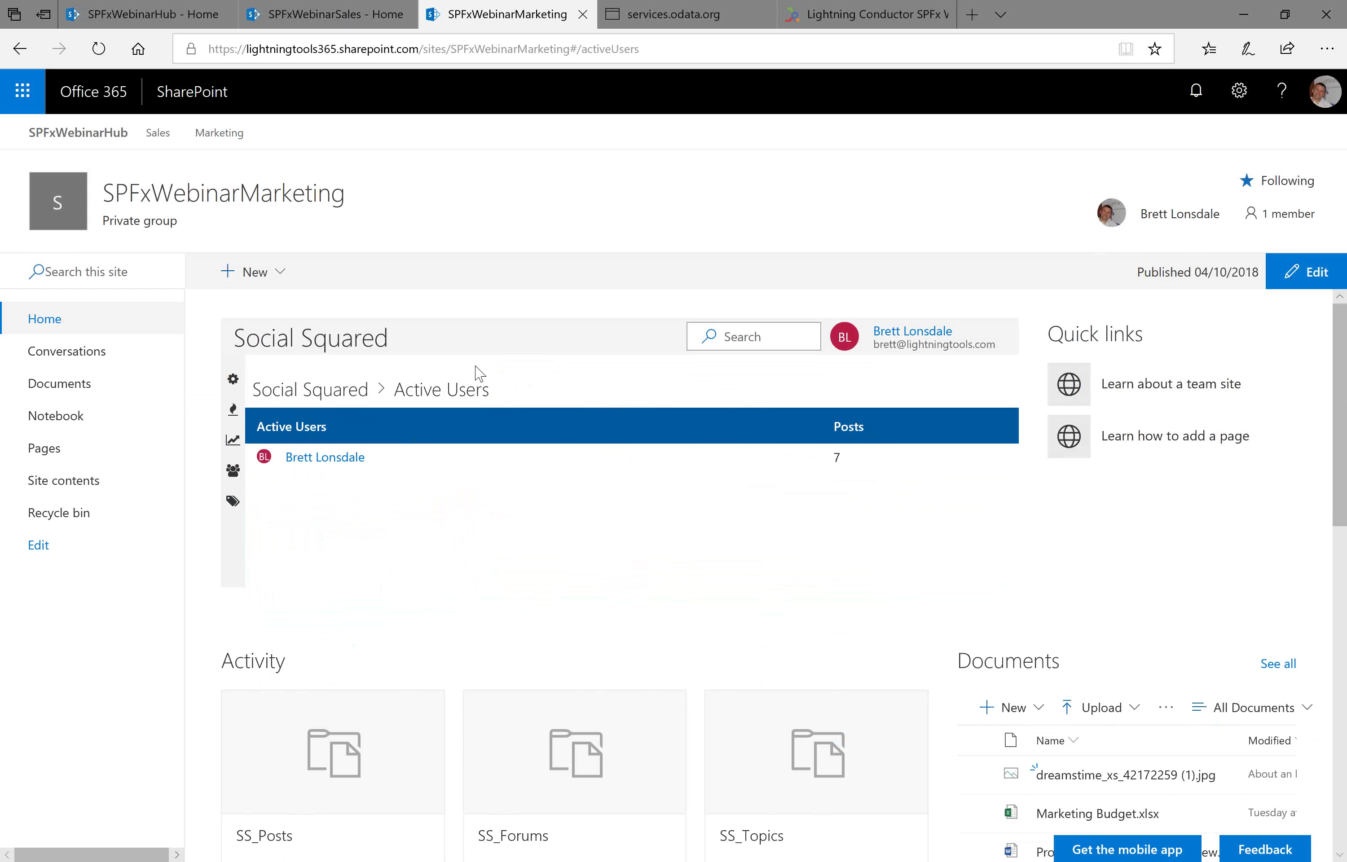
{"action": "left_click", "coordinate": [234, 506]}
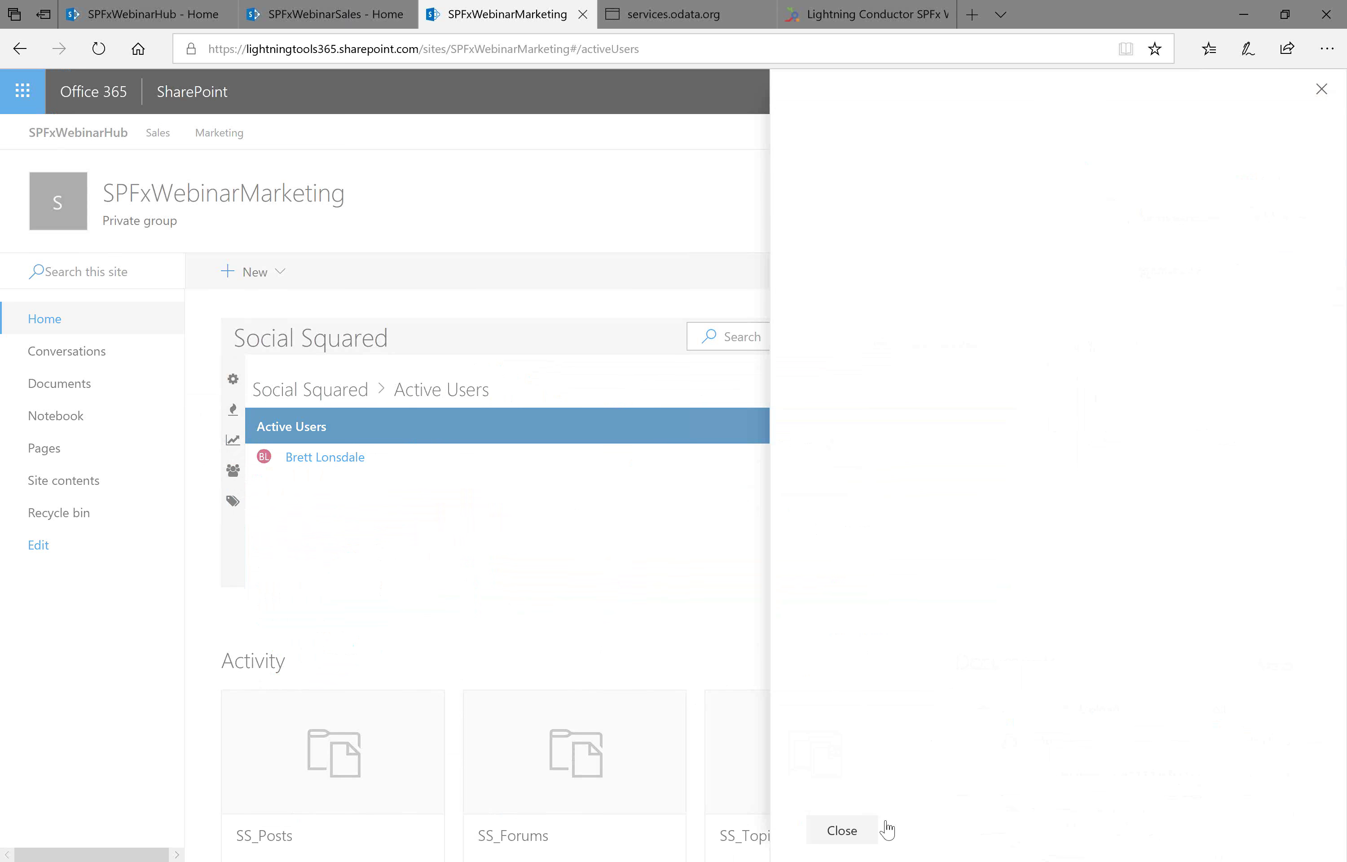
{"action": "left_click", "coordinate": [857, 827]}
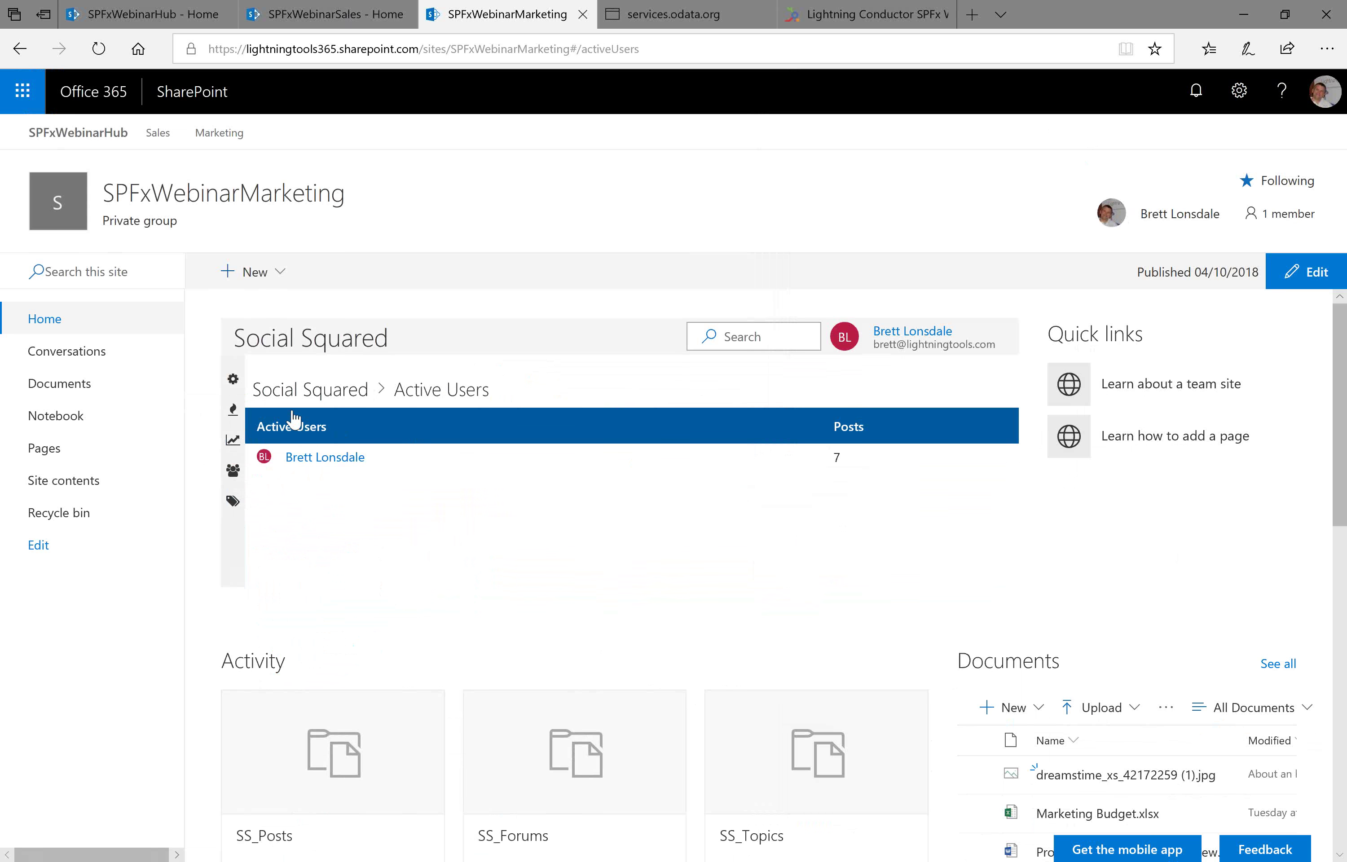
- Add a forum group titled "Webinars" in the Social Squared forum settings
{"action": "left_click", "coordinate": [233, 379]}
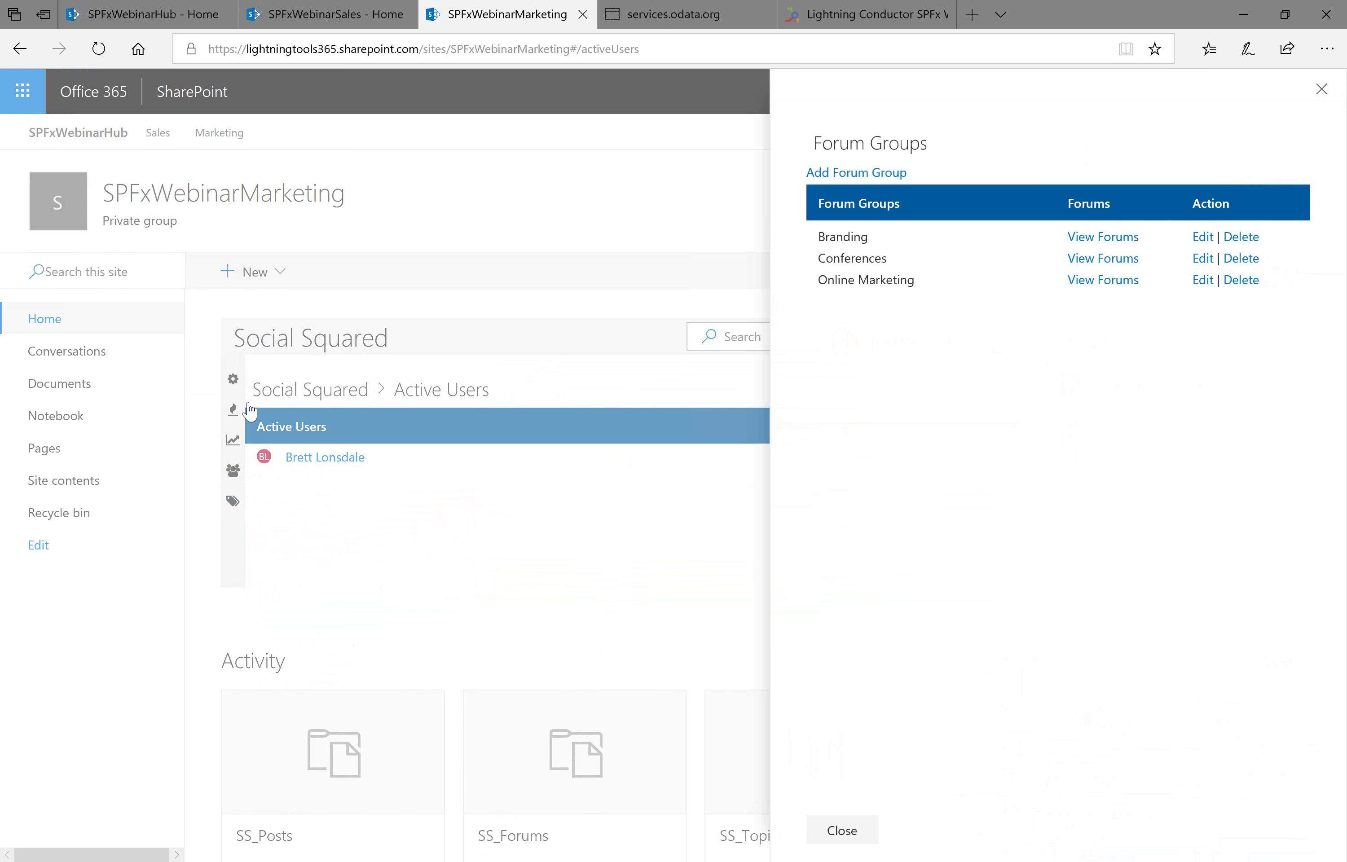
{"action": "left_click", "coordinate": [866, 172]}
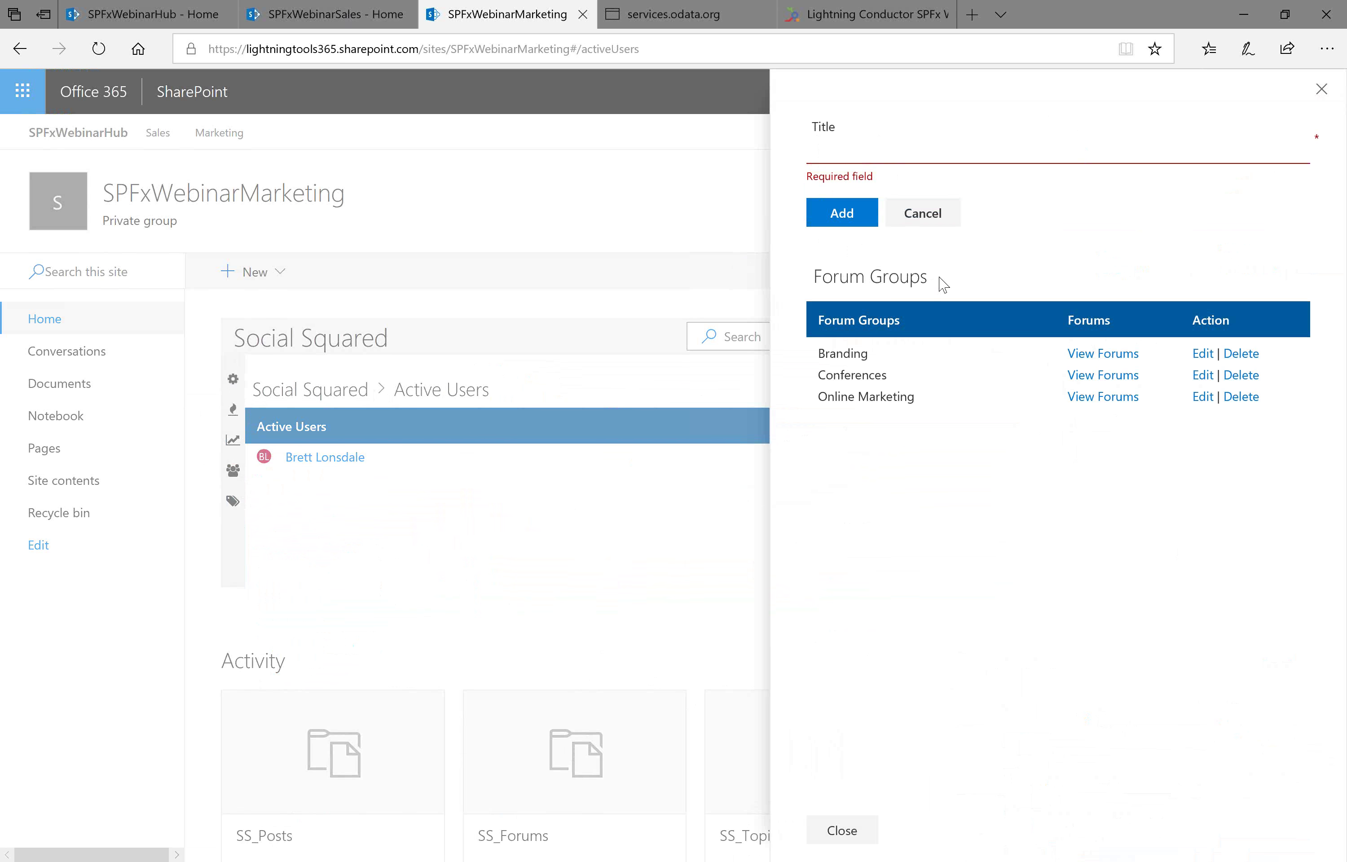
{"action": "type", "text": "Webinars"}
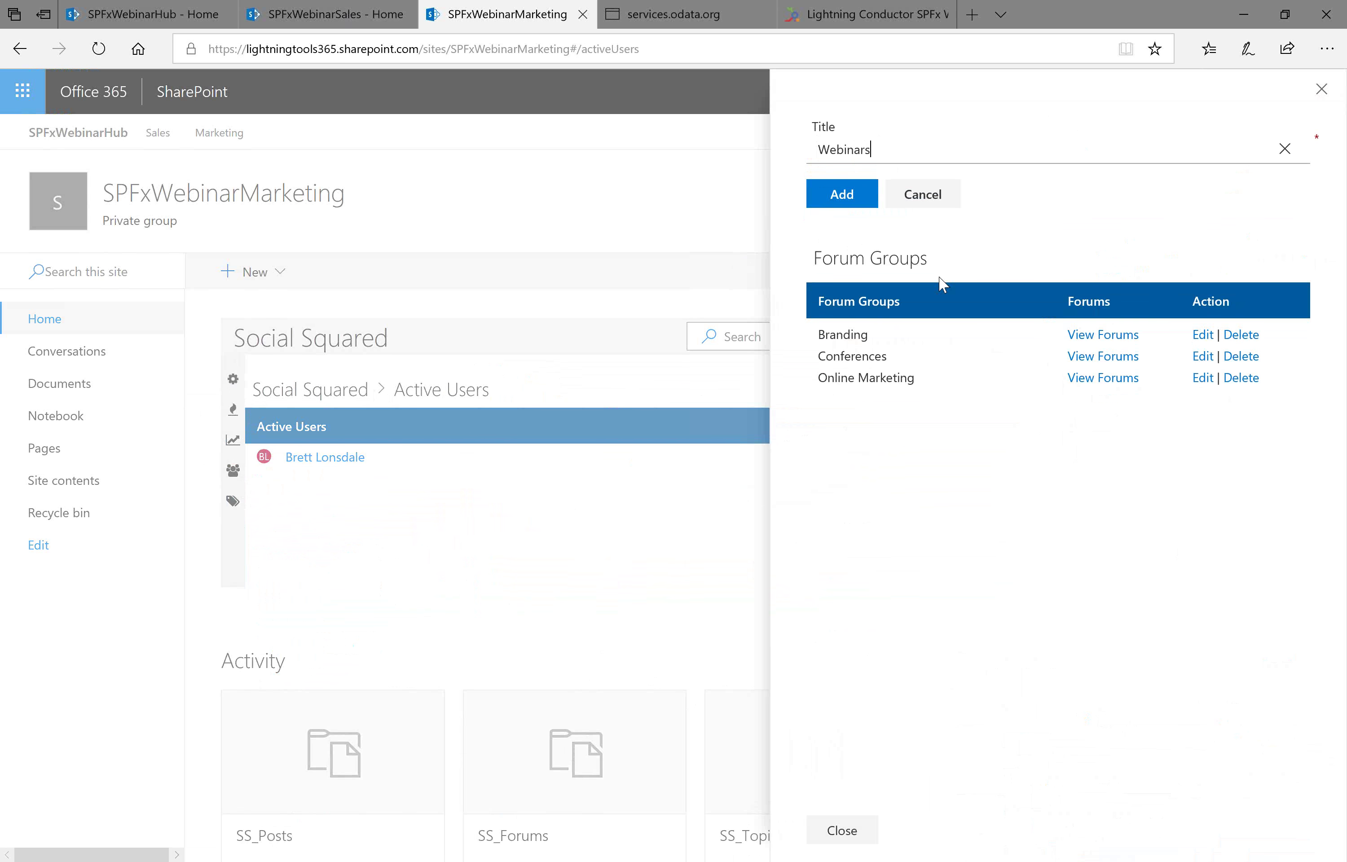
{"action": "left_click", "coordinate": [840, 201]}
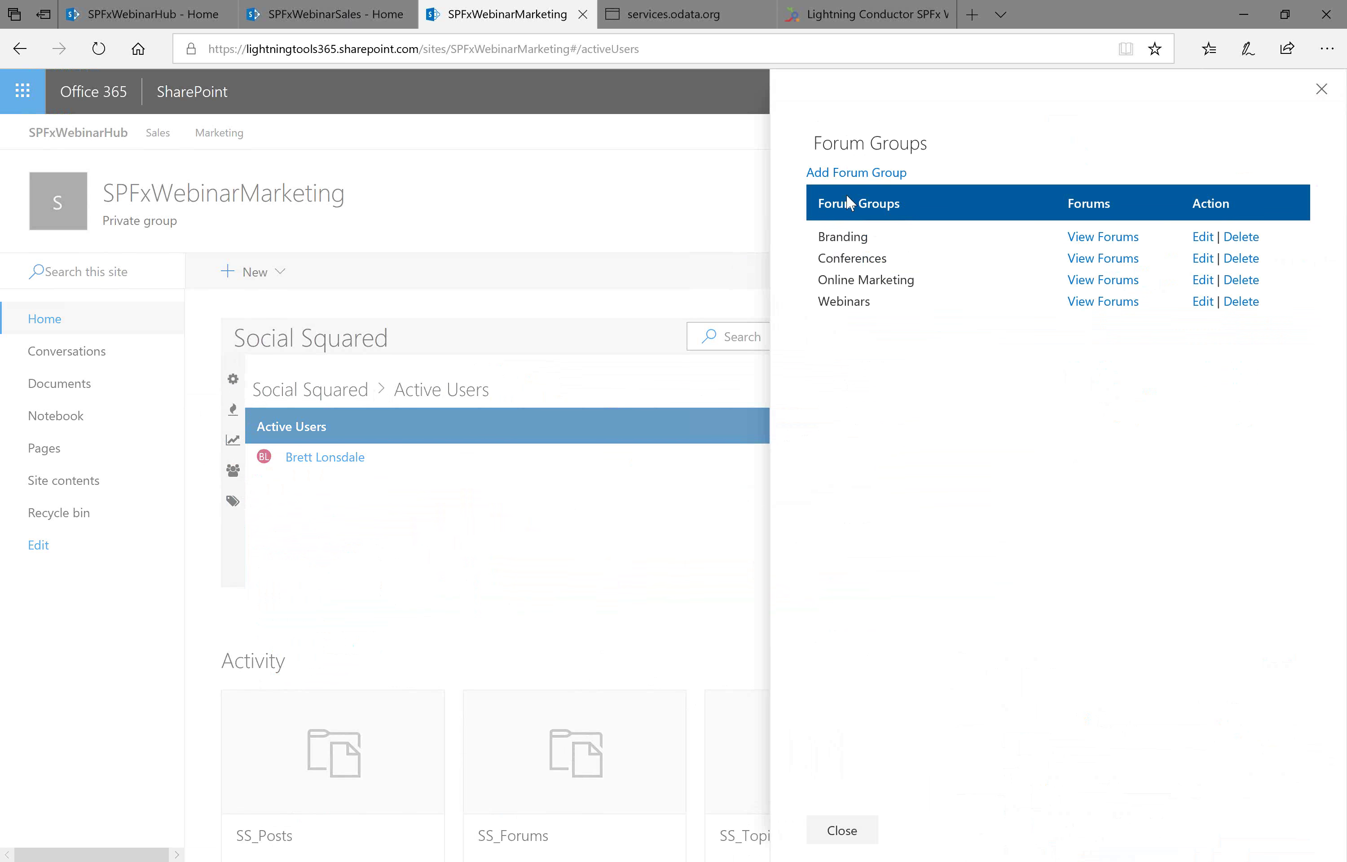
- Add a forum titled "SPFx Webinar" with the description "Discuss the SPFx Webinar" to the Webinars forum group
{"action": "left_click", "coordinate": [1101, 303]}
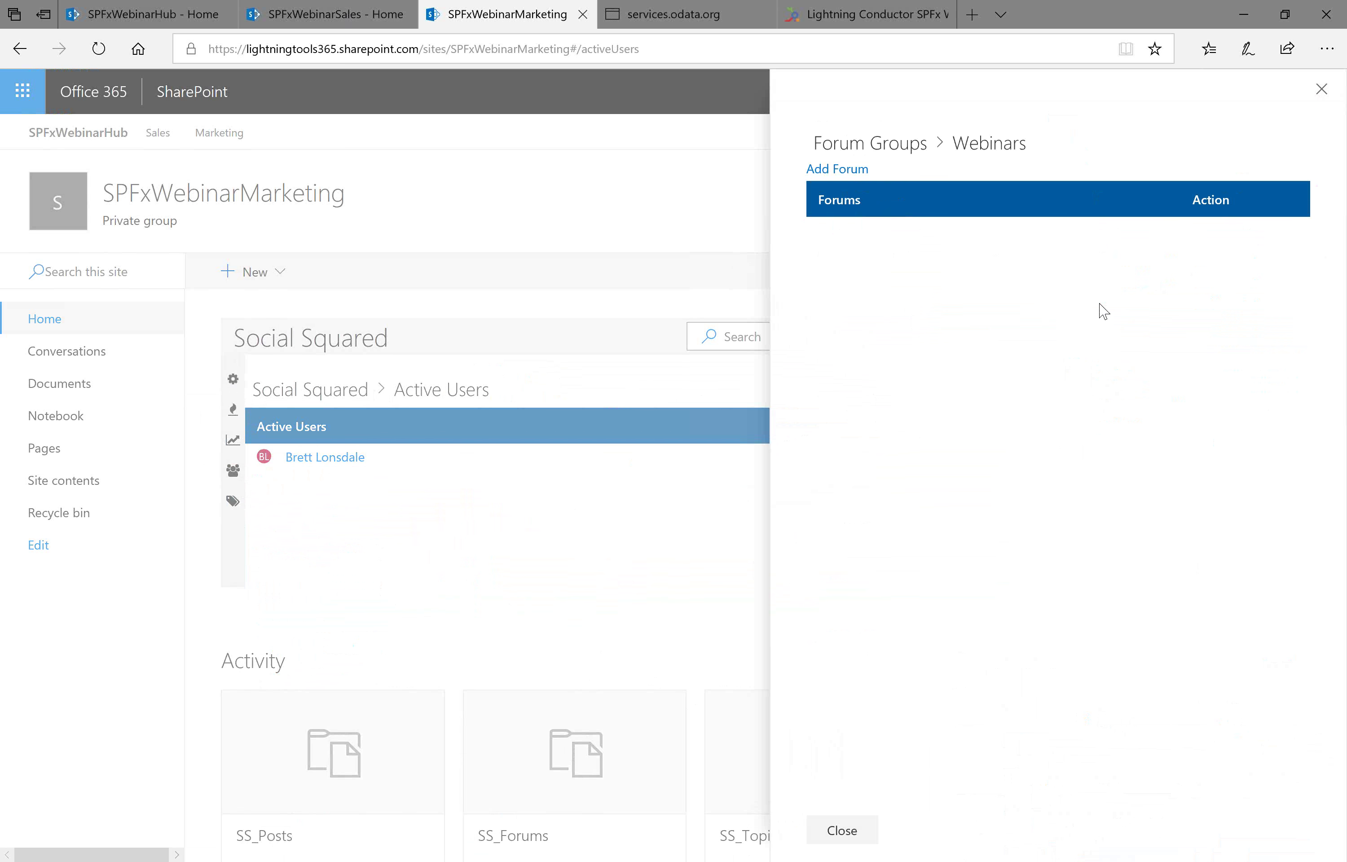
{"action": "left_click", "coordinate": [835, 170]}
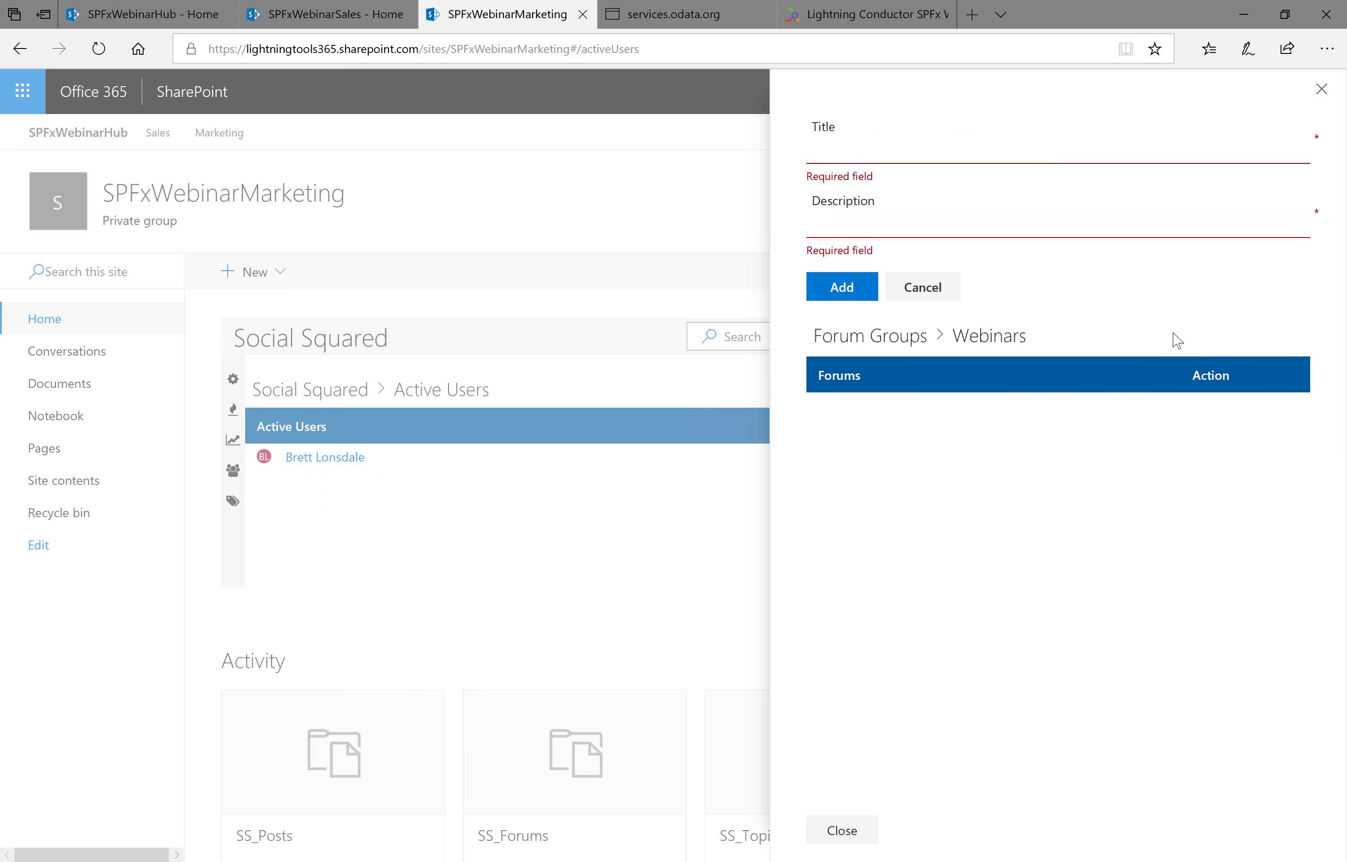
{"action": "type", "text": "SPFx"}
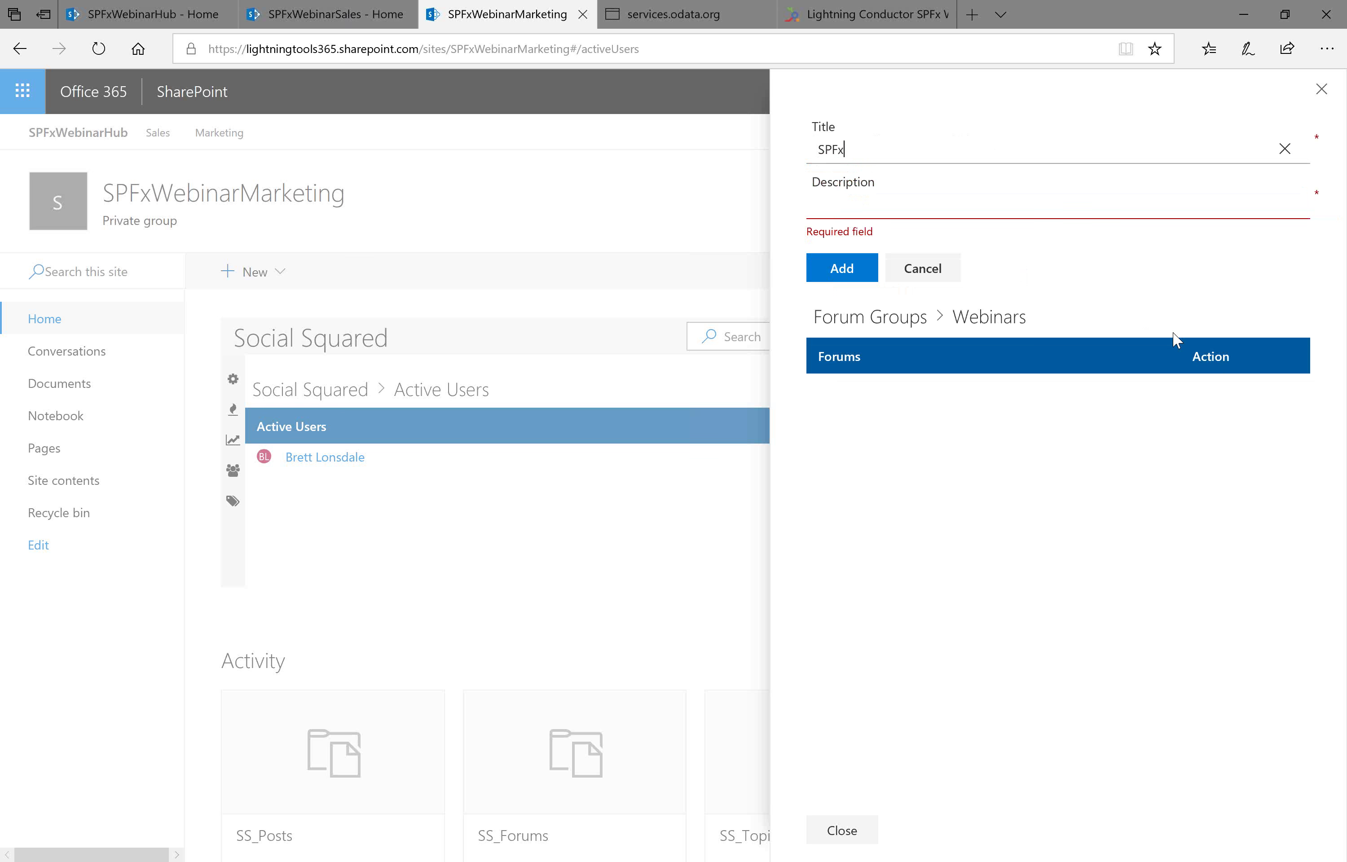
{"action": "type", "text": " Webinar"}
{"action": "left_click", "coordinate": [917, 206]}
{"action": "type", "text": "Discuss th"}
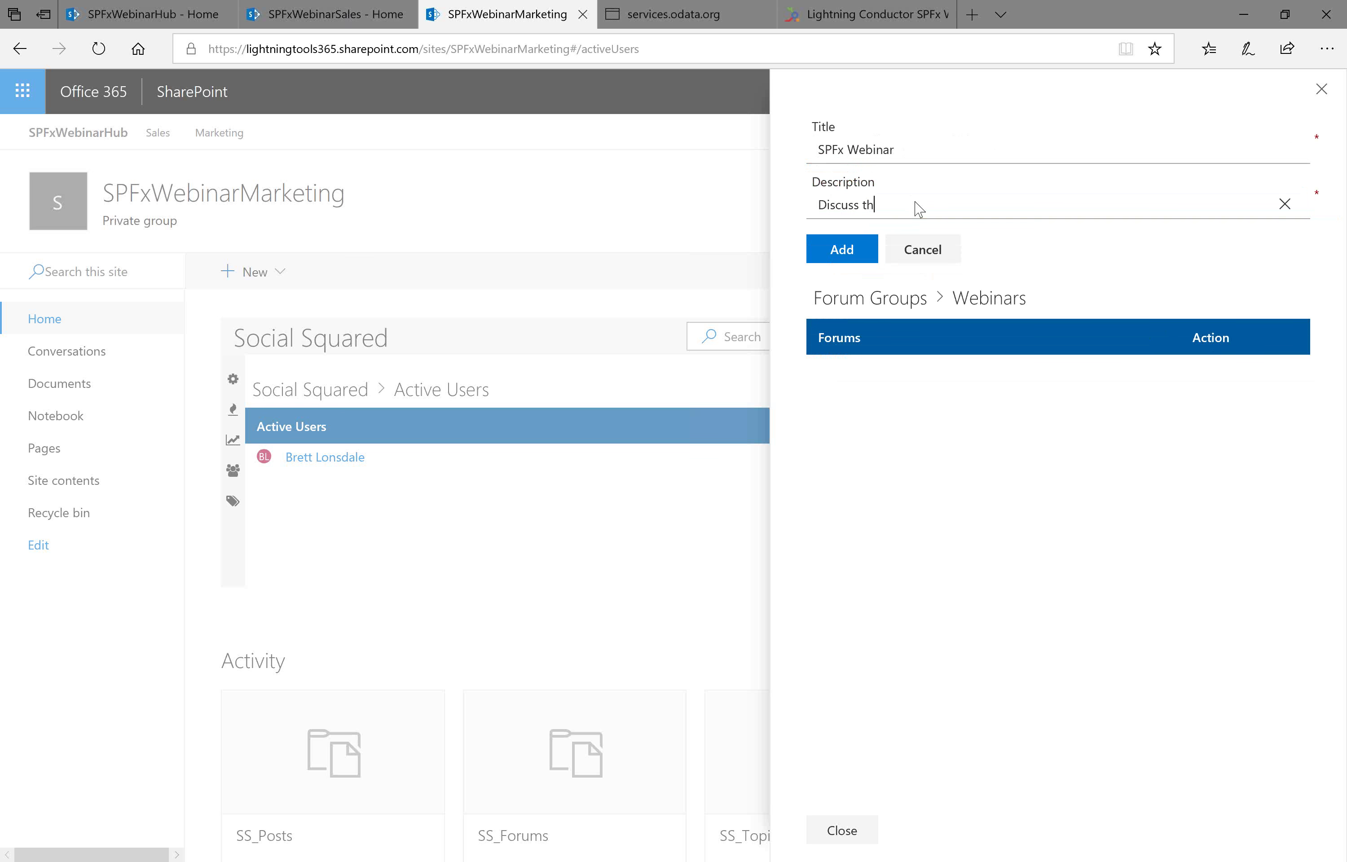
{"action": "type", "text": "e SPFx Webinar"}
{"action": "left_click", "coordinate": [847, 257]}
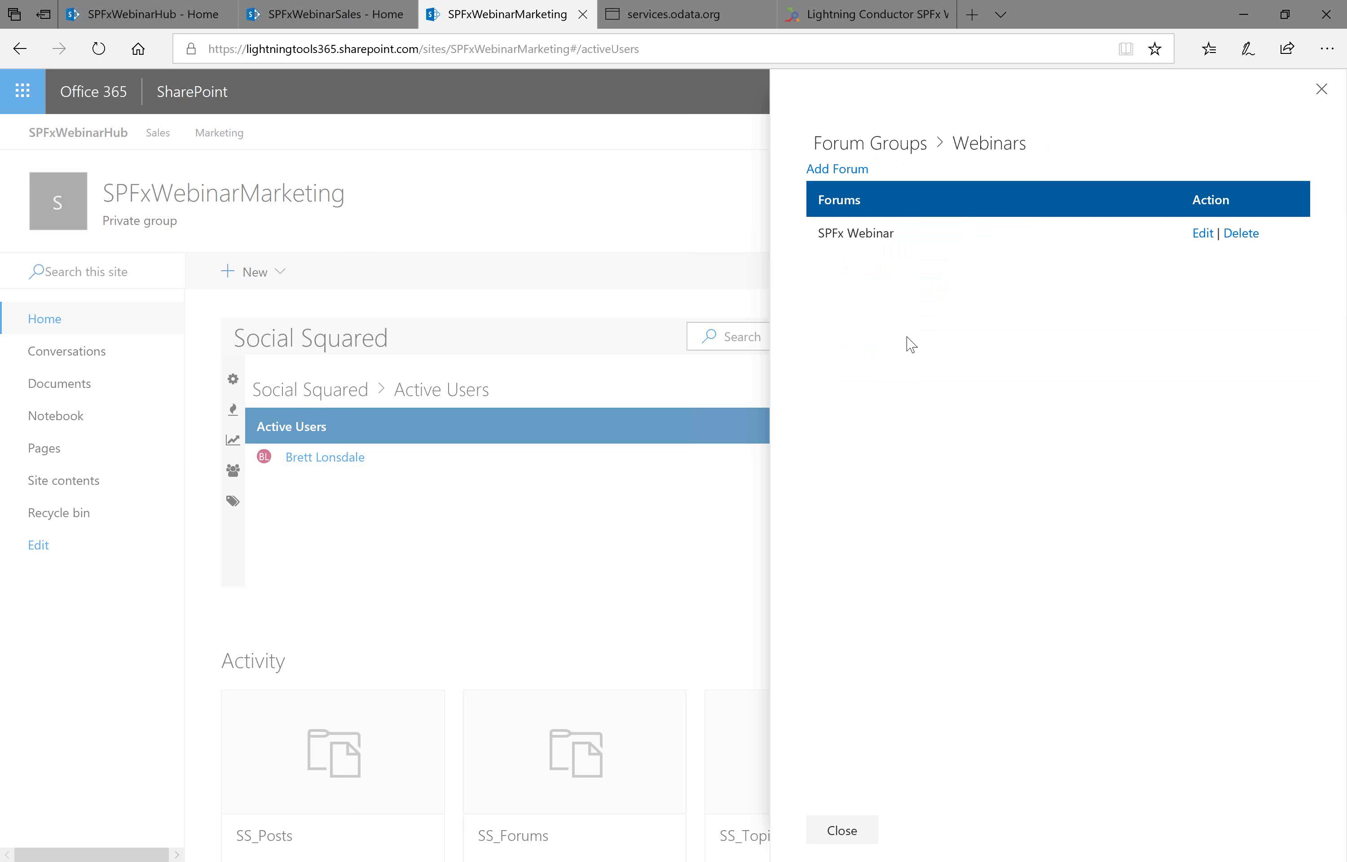
- Review the SPFx Webinar forum's edit options without changes, close the forum settings and check the forum list on the Social Squared home view
{"action": "left_click", "coordinate": [1210, 233]}
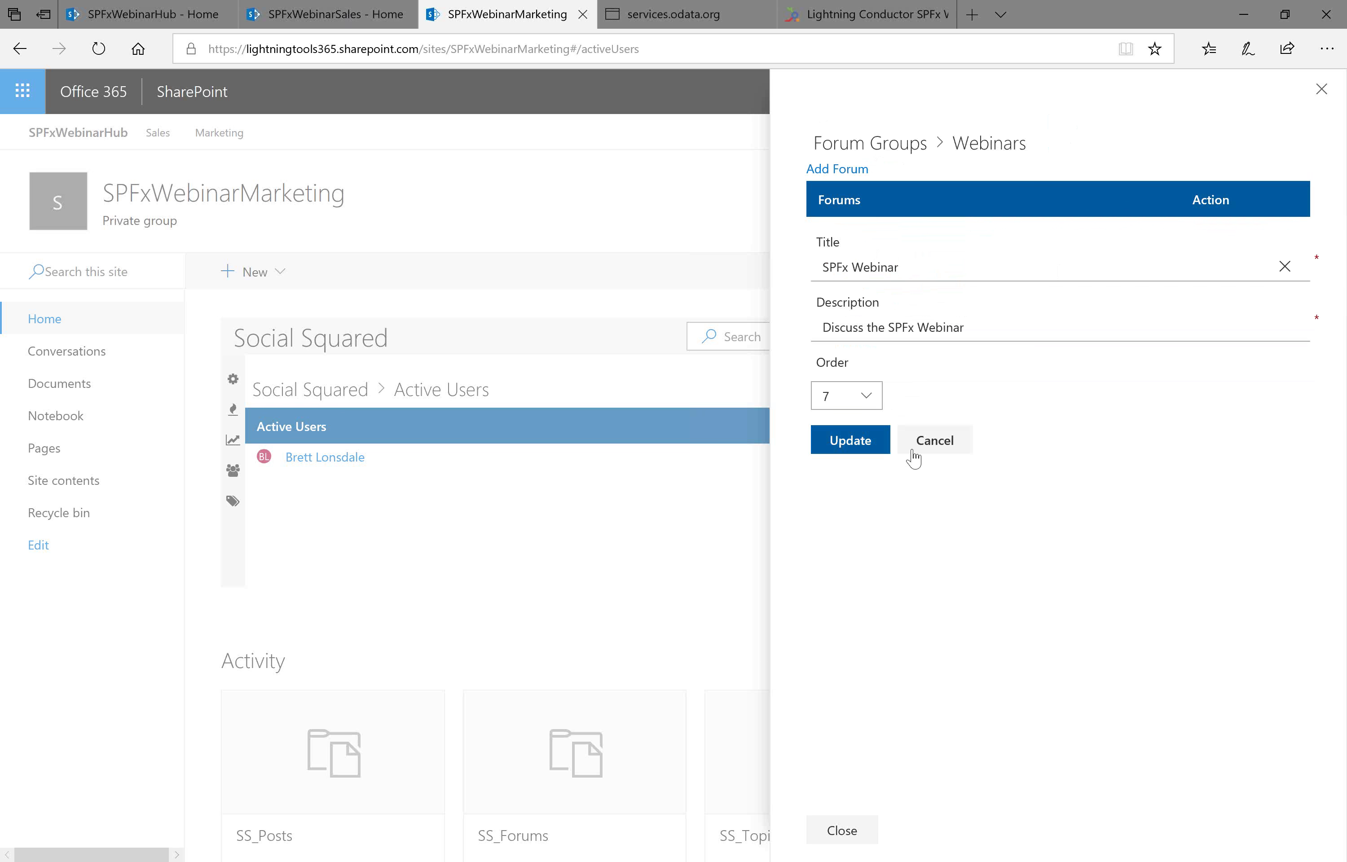
{"action": "left_click", "coordinate": [934, 442]}
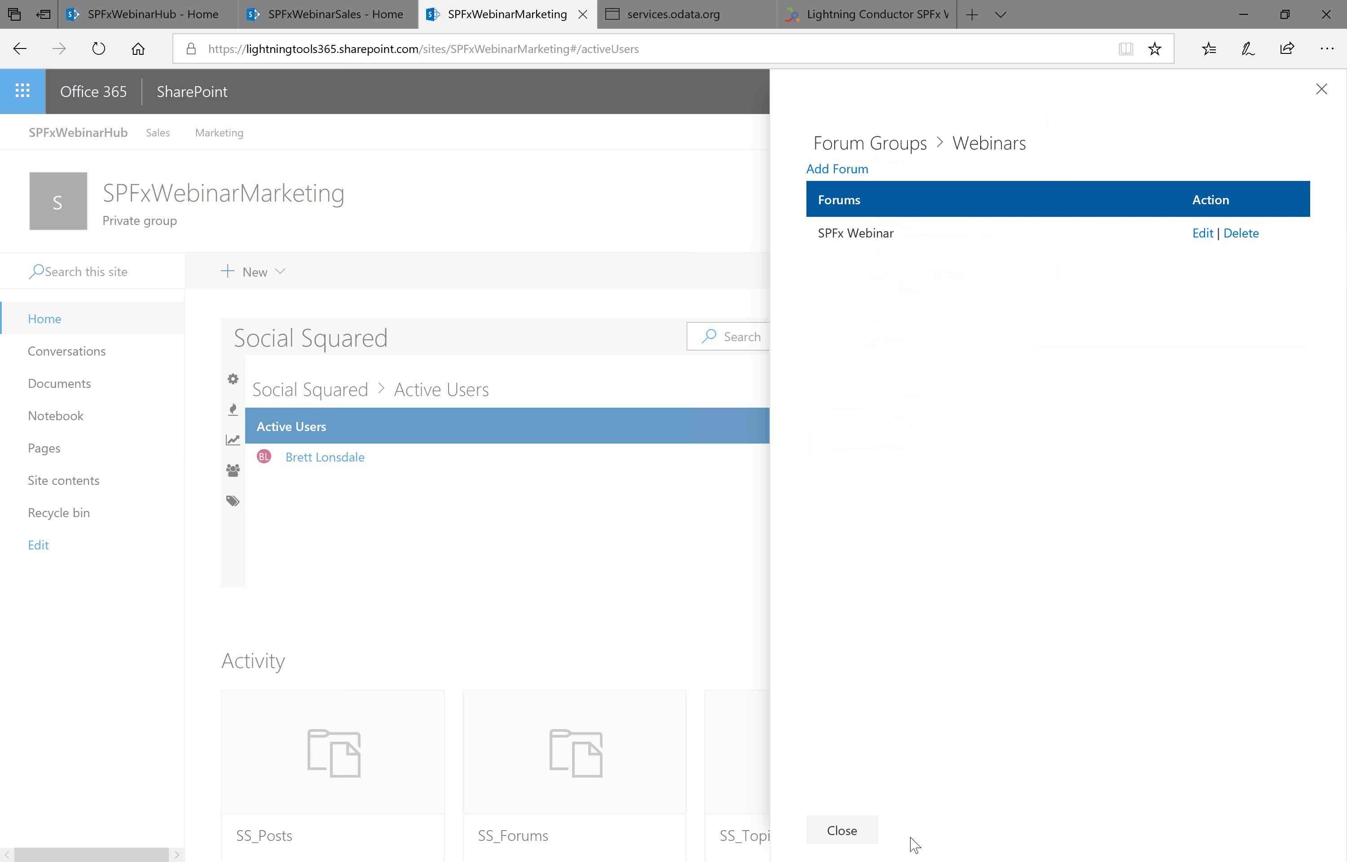
{"action": "left_click", "coordinate": [843, 838]}
{"action": "left_click", "coordinate": [293, 390]}
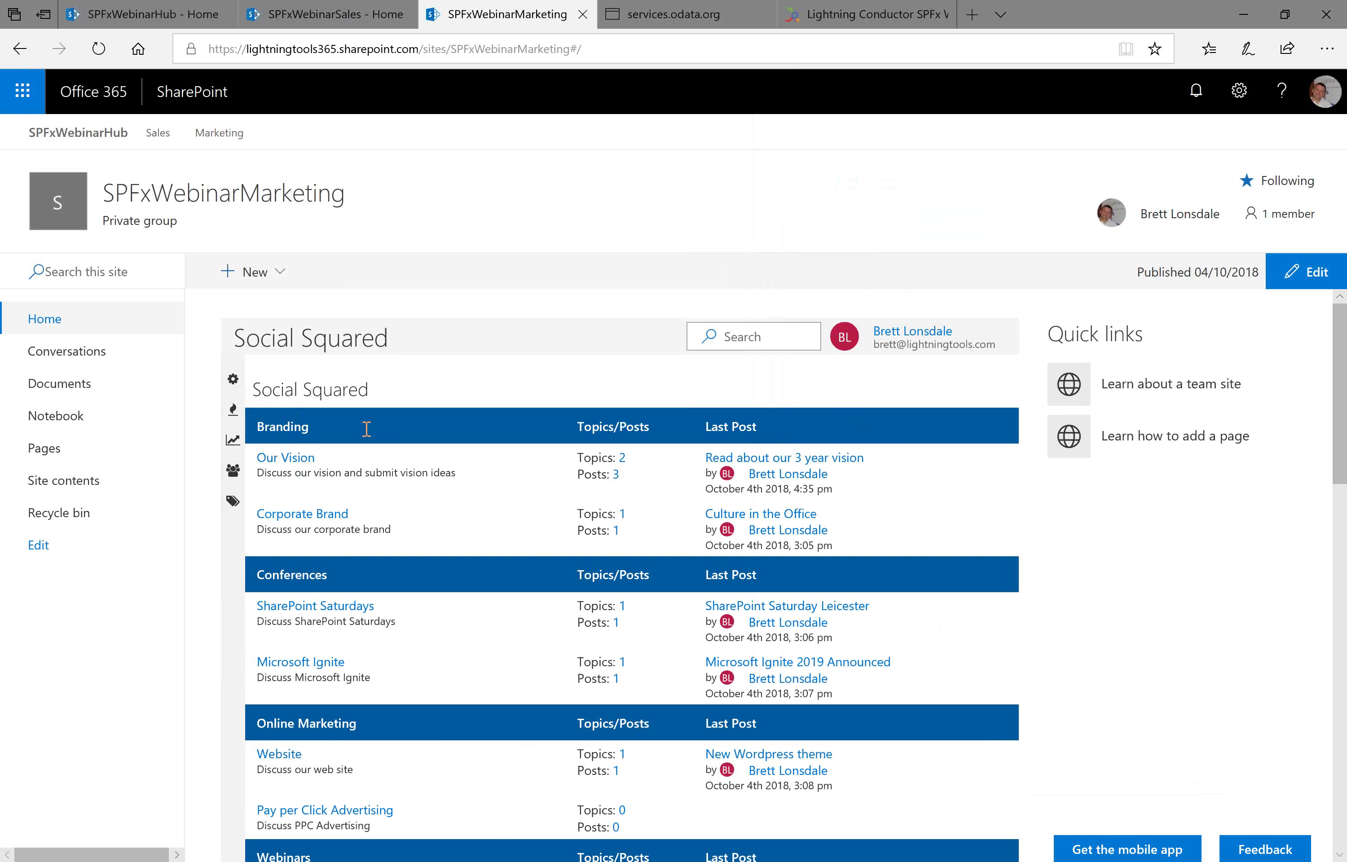
{"action": "scroll", "coordinate": [391, 463], "scroll_direction": "down", "scroll_amount": 6}
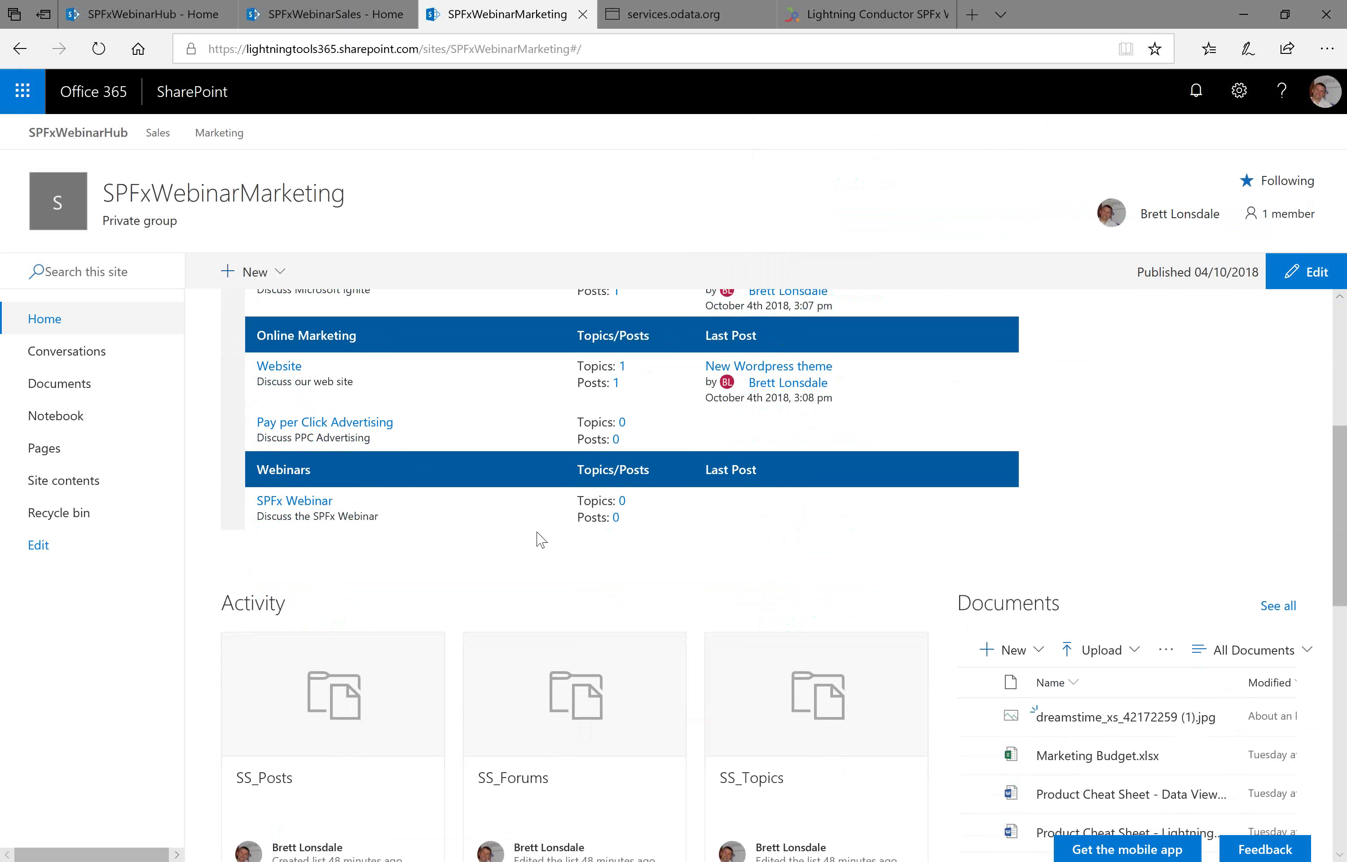
{"action": "scroll", "coordinate": [542, 540], "scroll_direction": "up", "scroll_amount": 5}
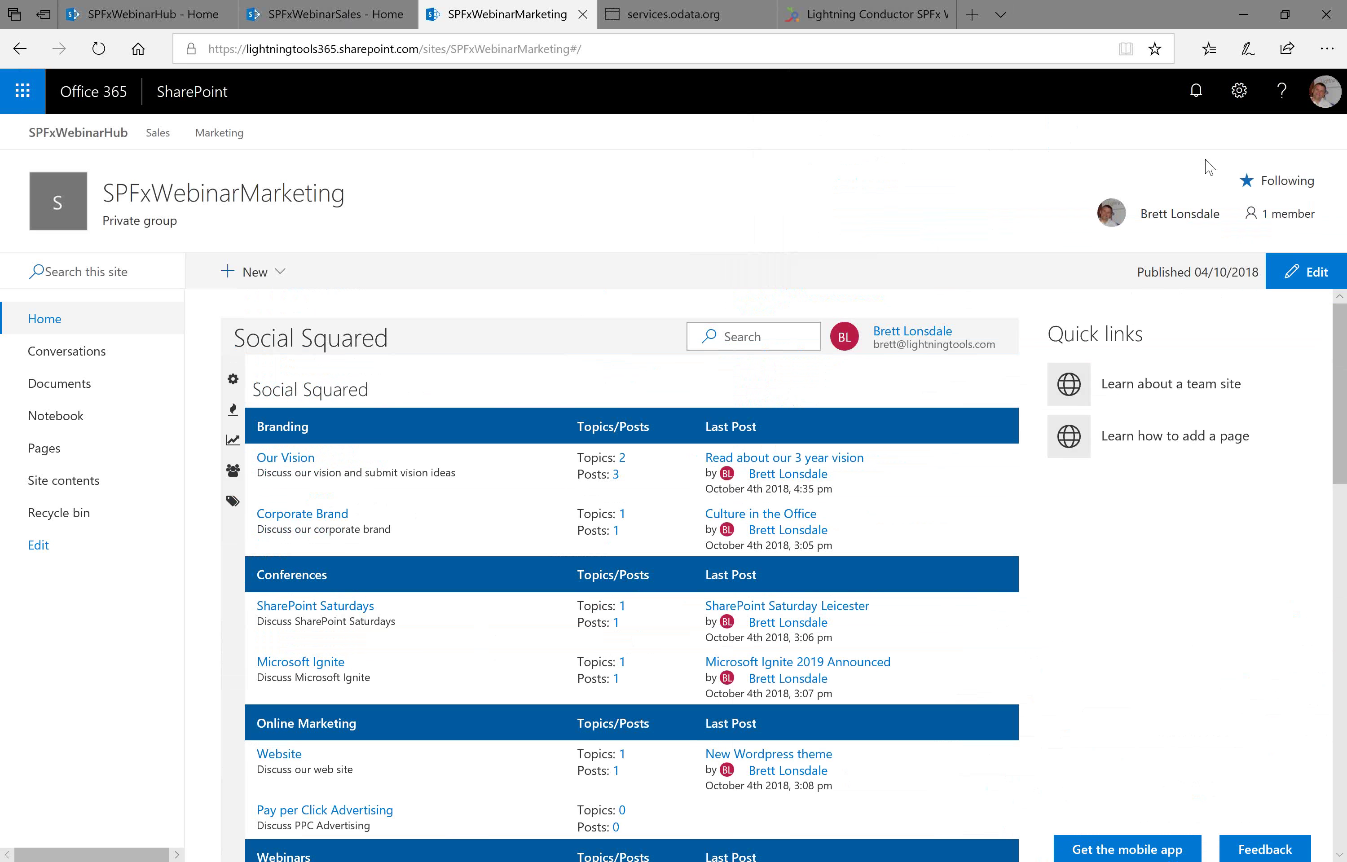
- View the site theme options under Change the look for the SPFxWebinarMarketing site, leaving them unchanged
{"action": "left_click", "coordinate": [1233, 101]}
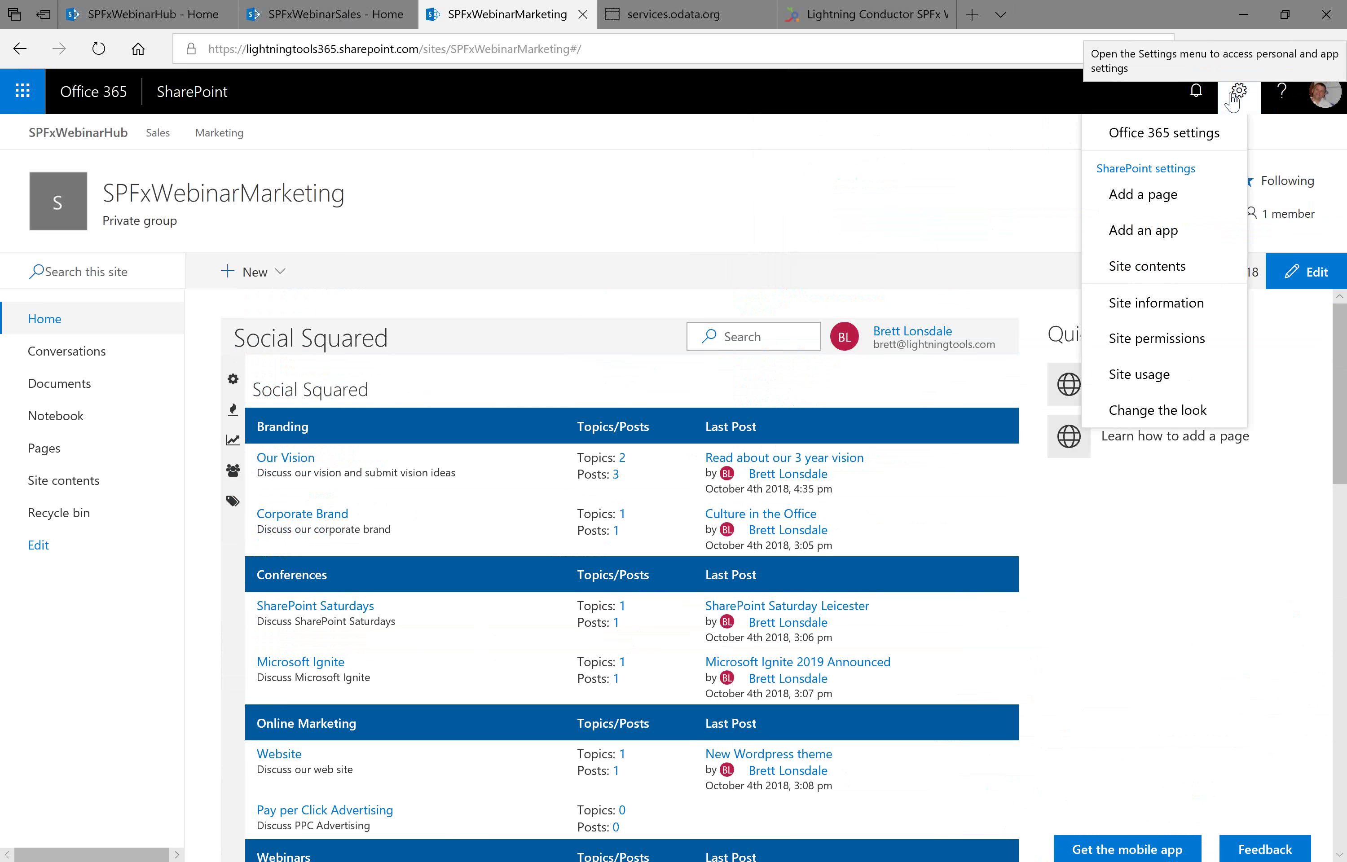
{"action": "left_click", "coordinate": [1204, 414]}
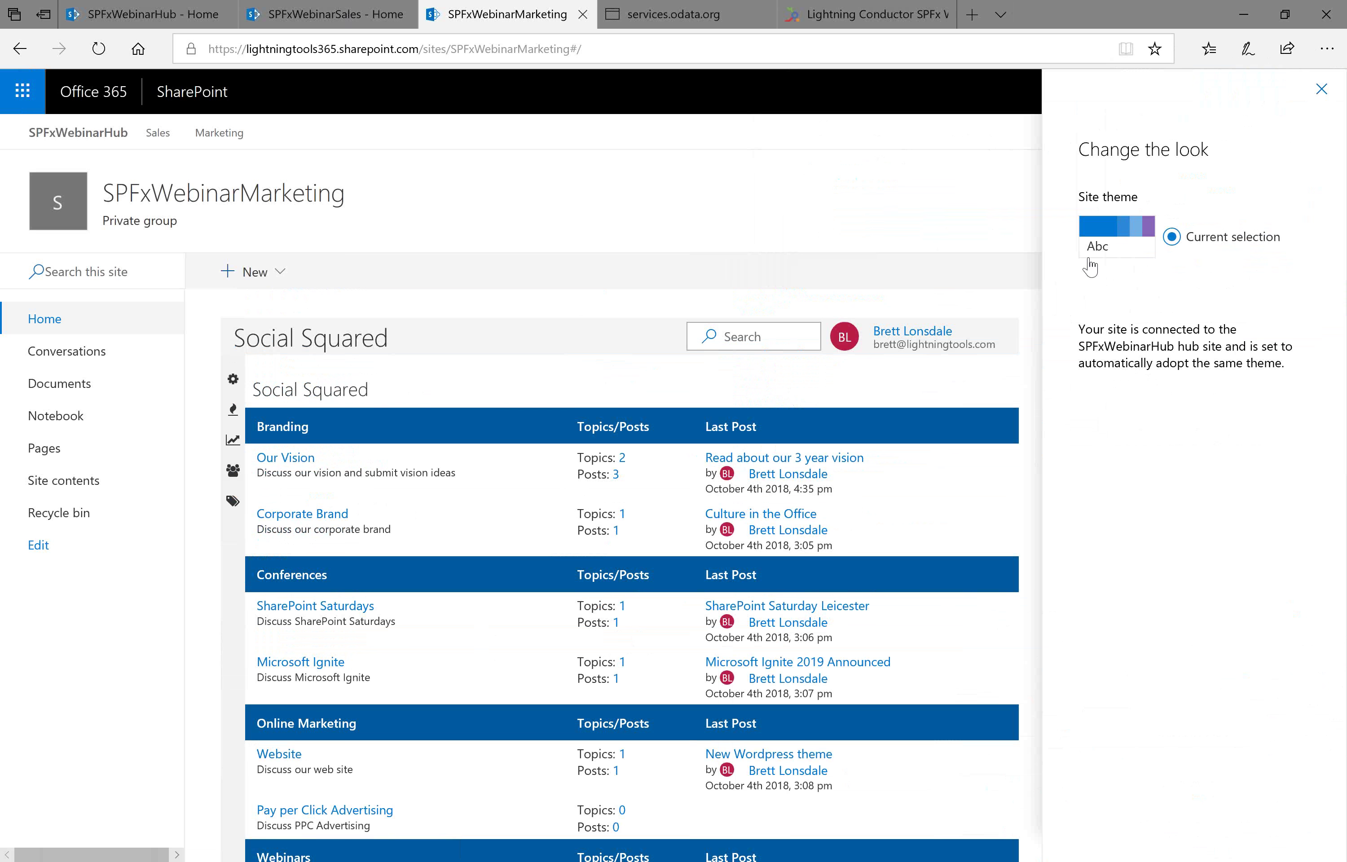
{"action": "left_click", "coordinate": [1321, 90]}
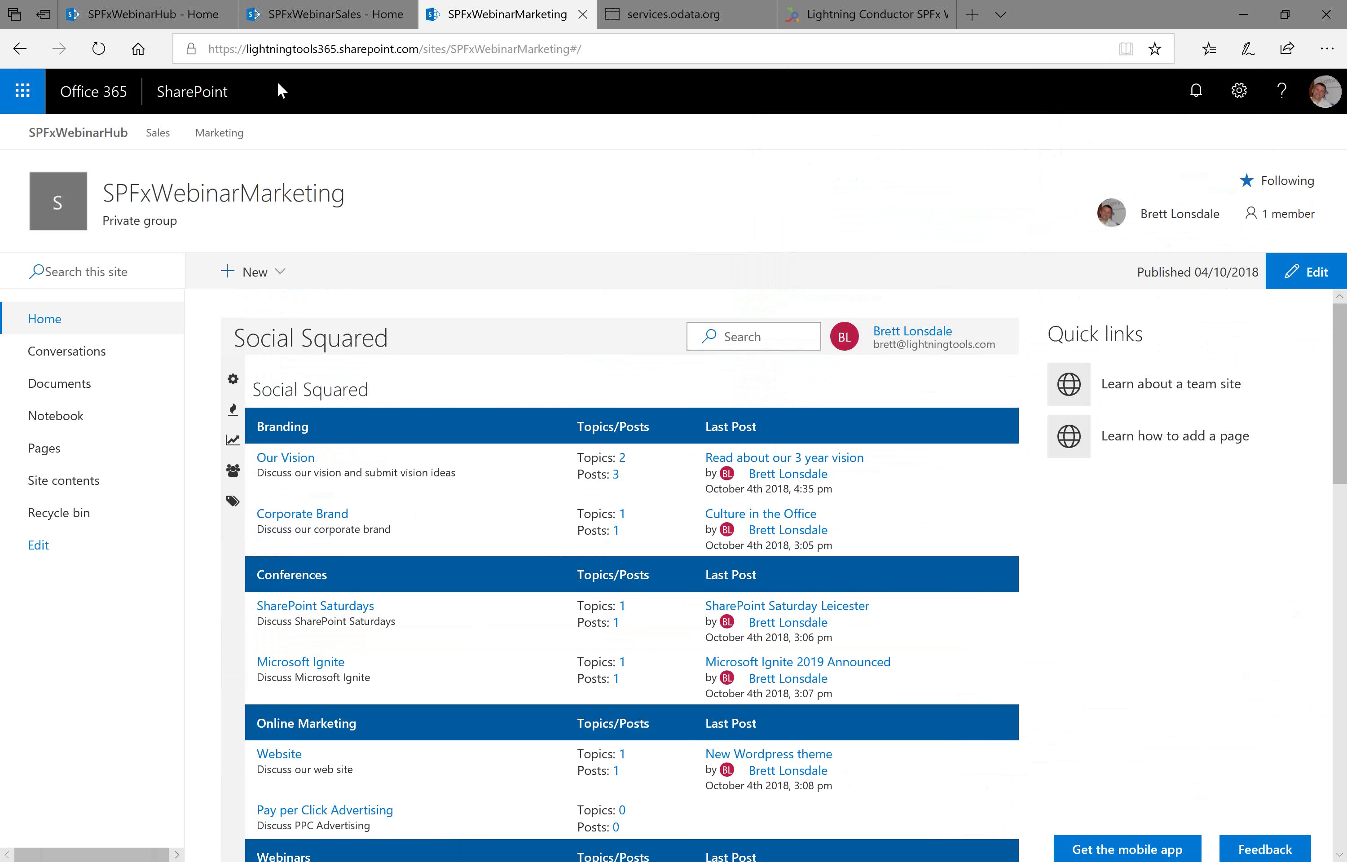
- Apply the Orange SharePoint theme to the SPFxWebinarHub site
{"action": "left_click", "coordinate": [157, 22]}
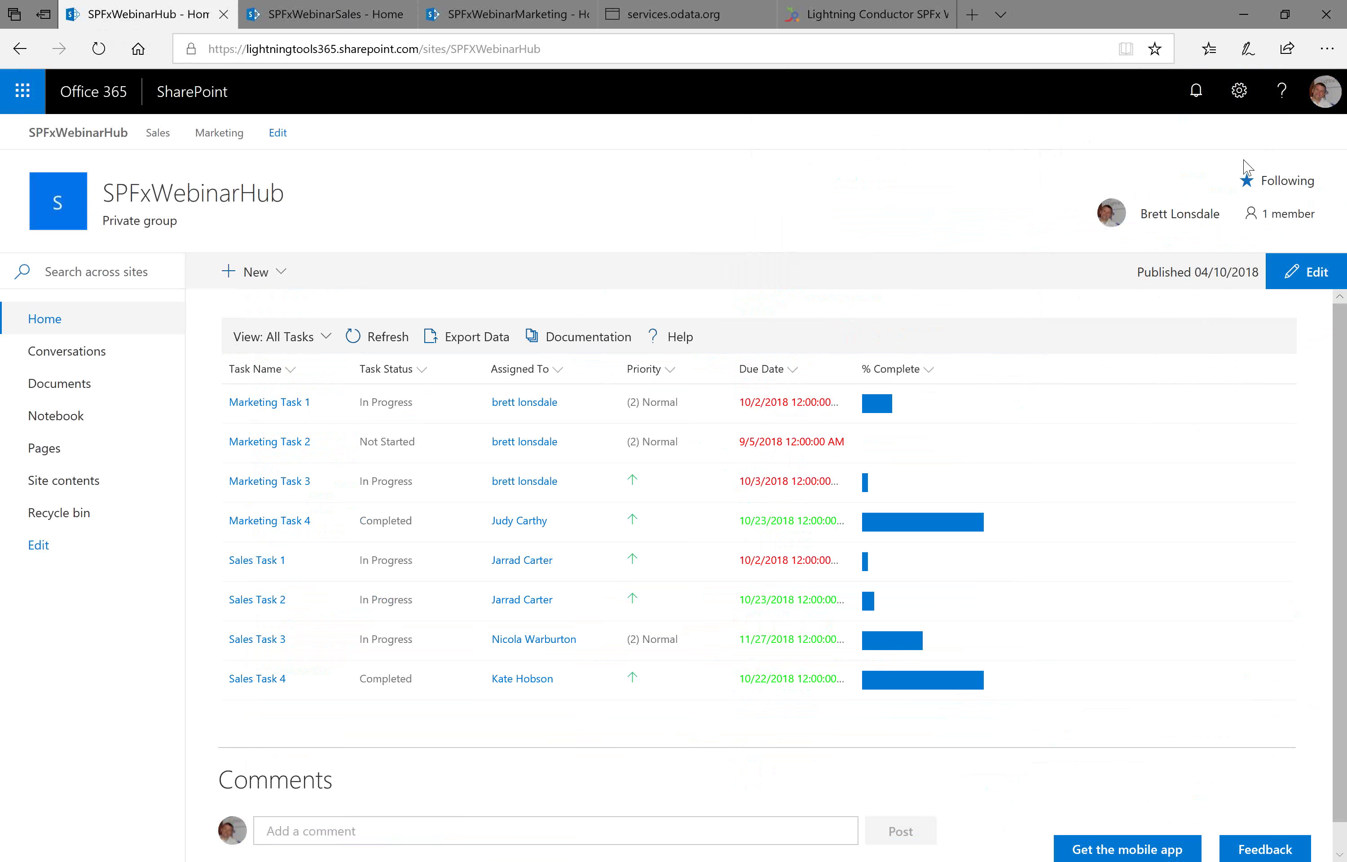
{"action": "left_click", "coordinate": [1242, 93]}
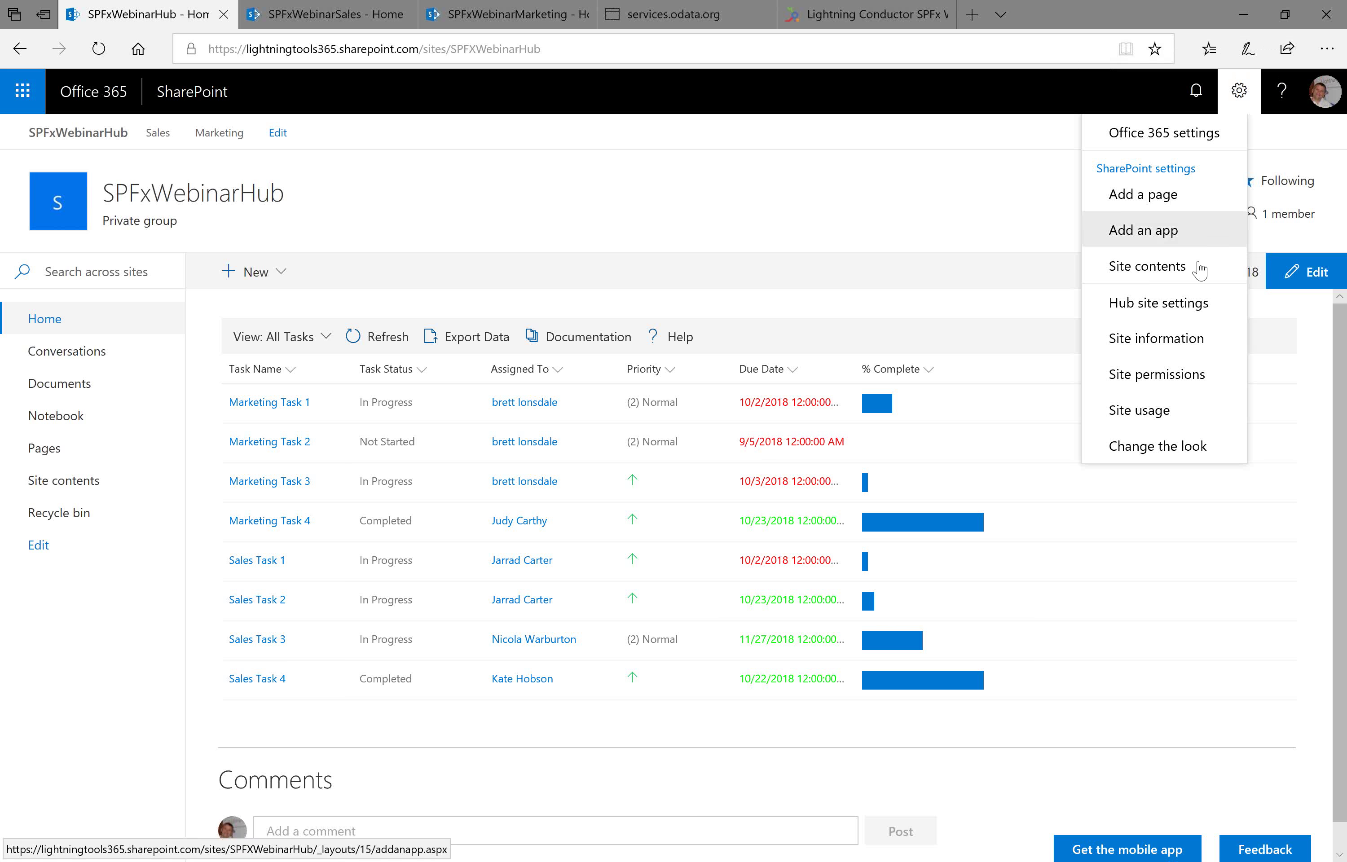
{"action": "left_click", "coordinate": [1173, 452]}
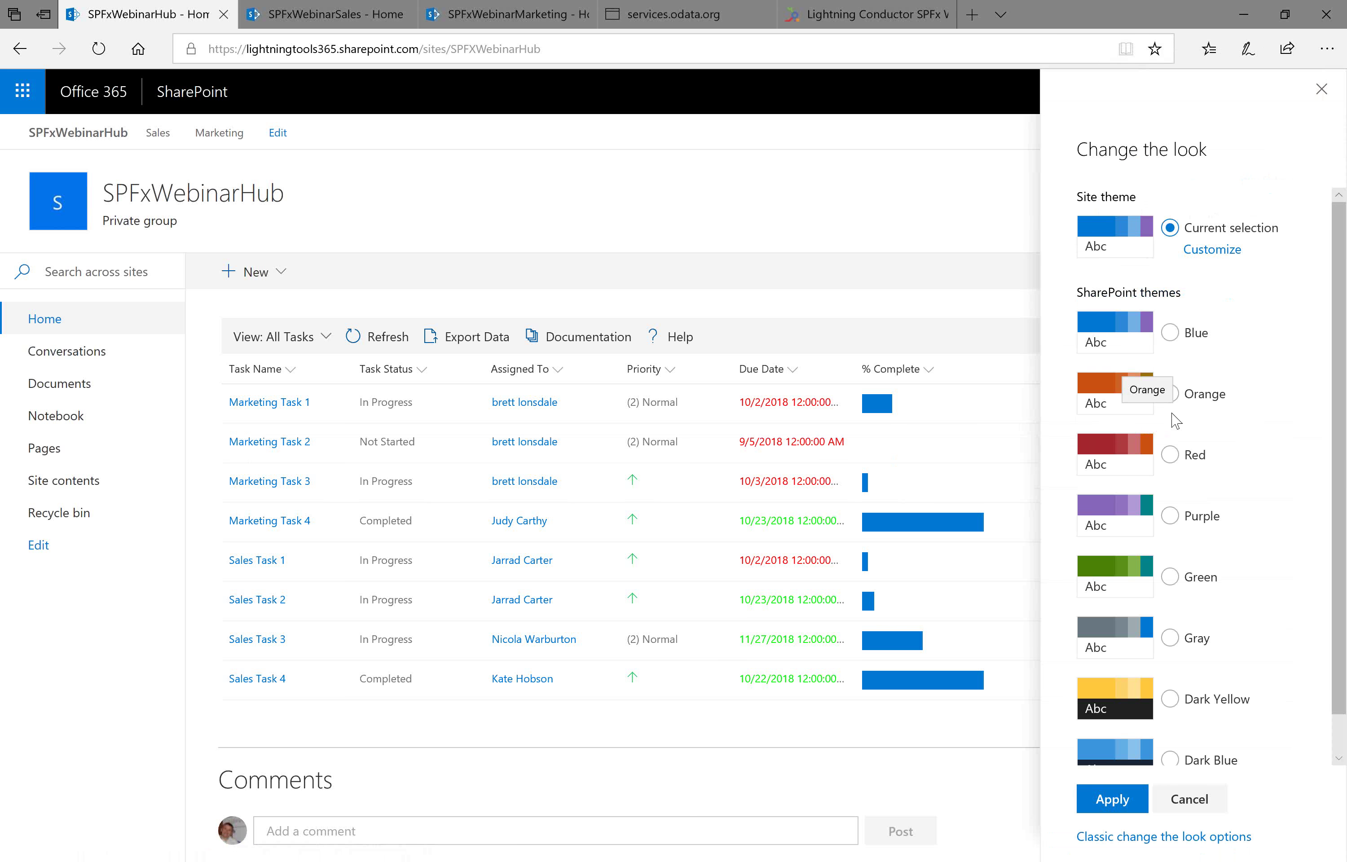
{"action": "left_click", "coordinate": [1172, 395]}
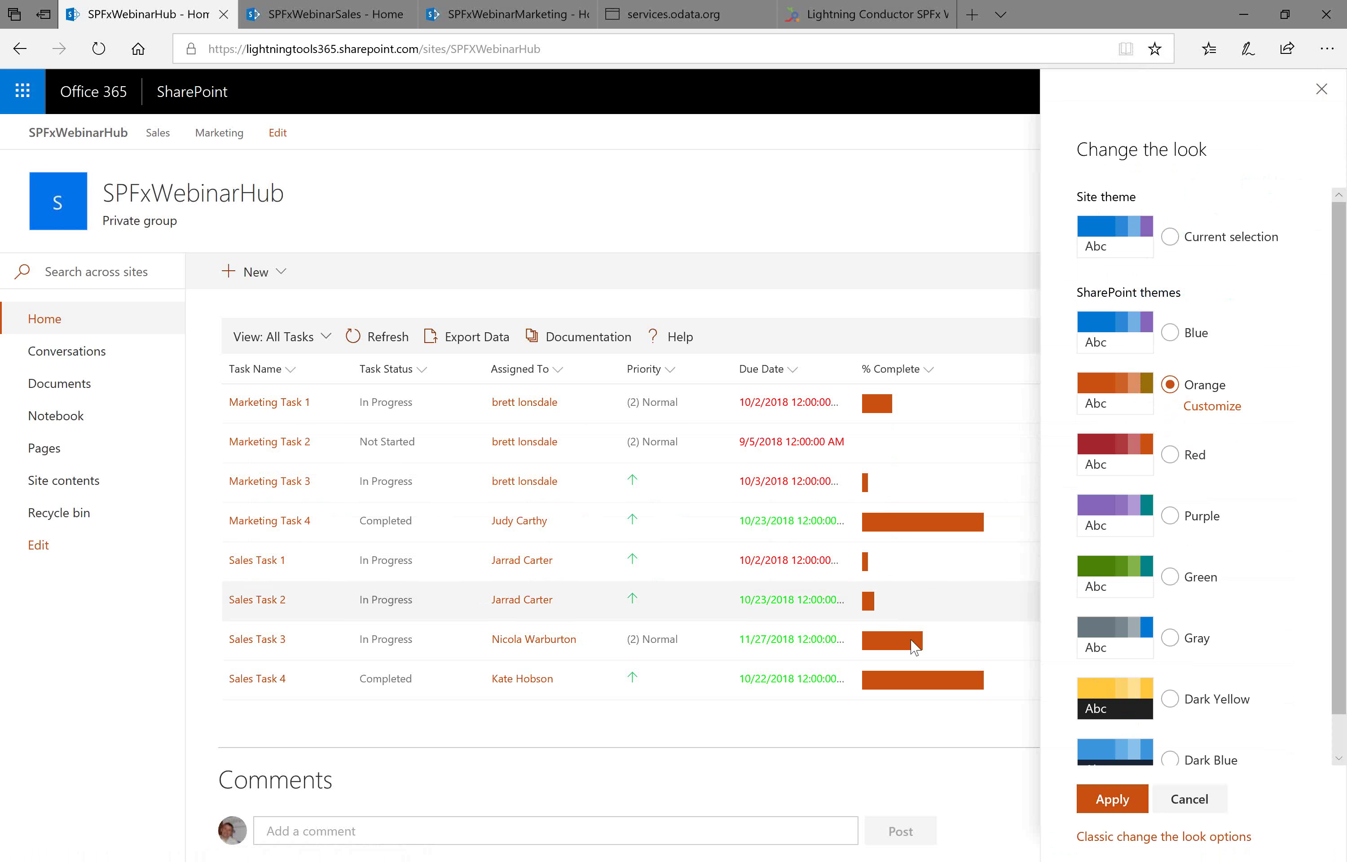
{"action": "left_click", "coordinate": [1112, 799]}
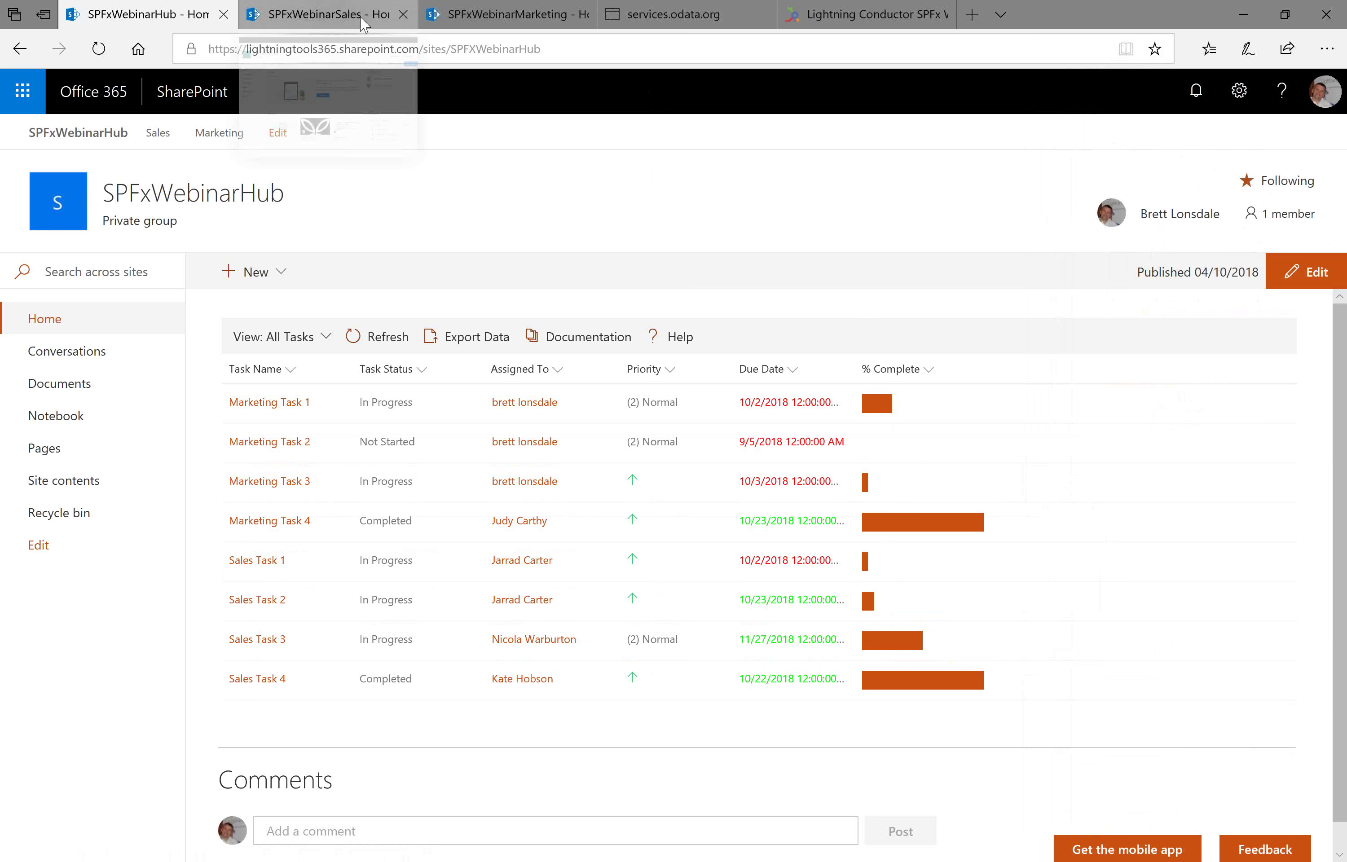
- Reload the SPFxWebinarMarketing site to check whether it adopts the hub theme, and return to the hub site
{"action": "left_click", "coordinate": [498, 14]}
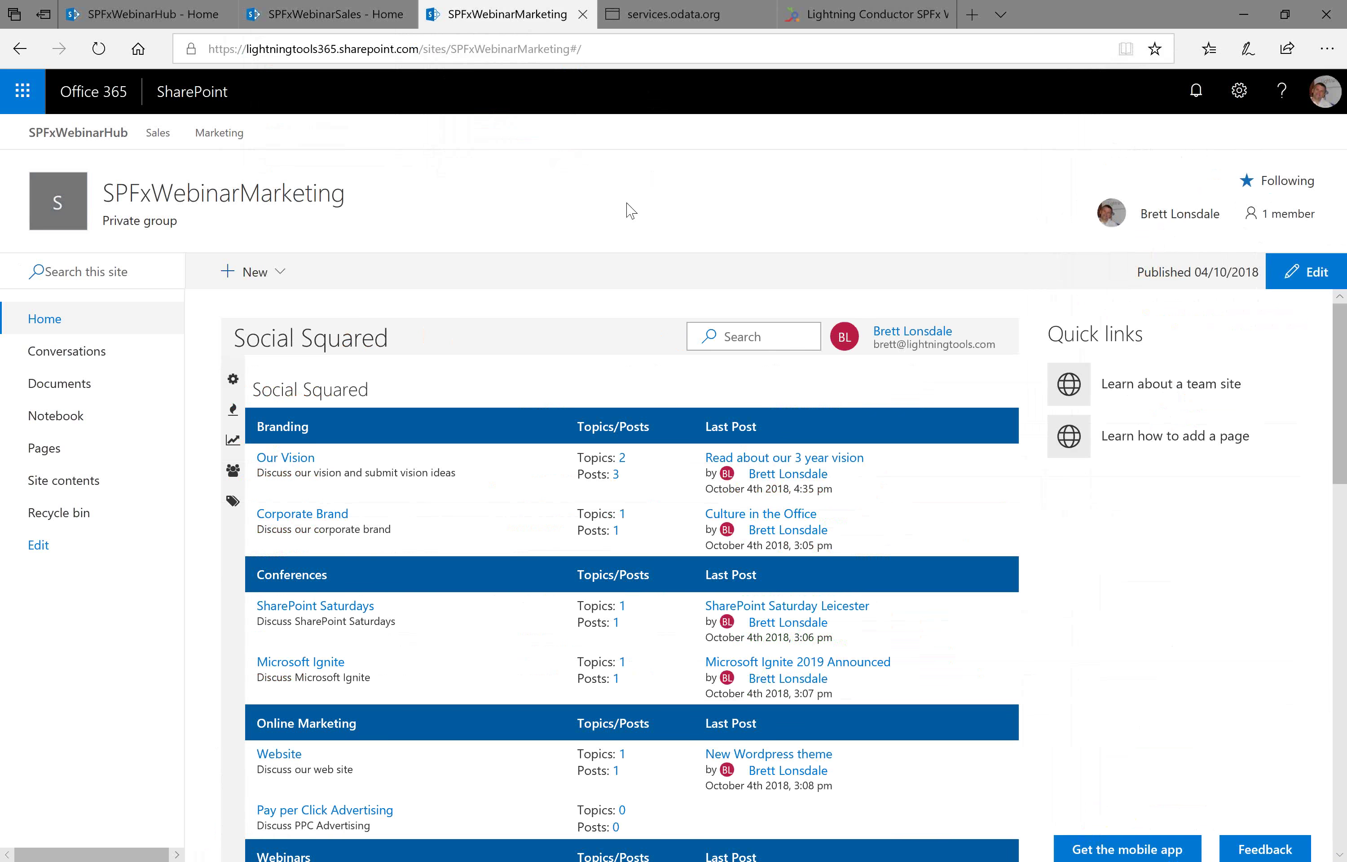
{"action": "key", "text": "F5"}
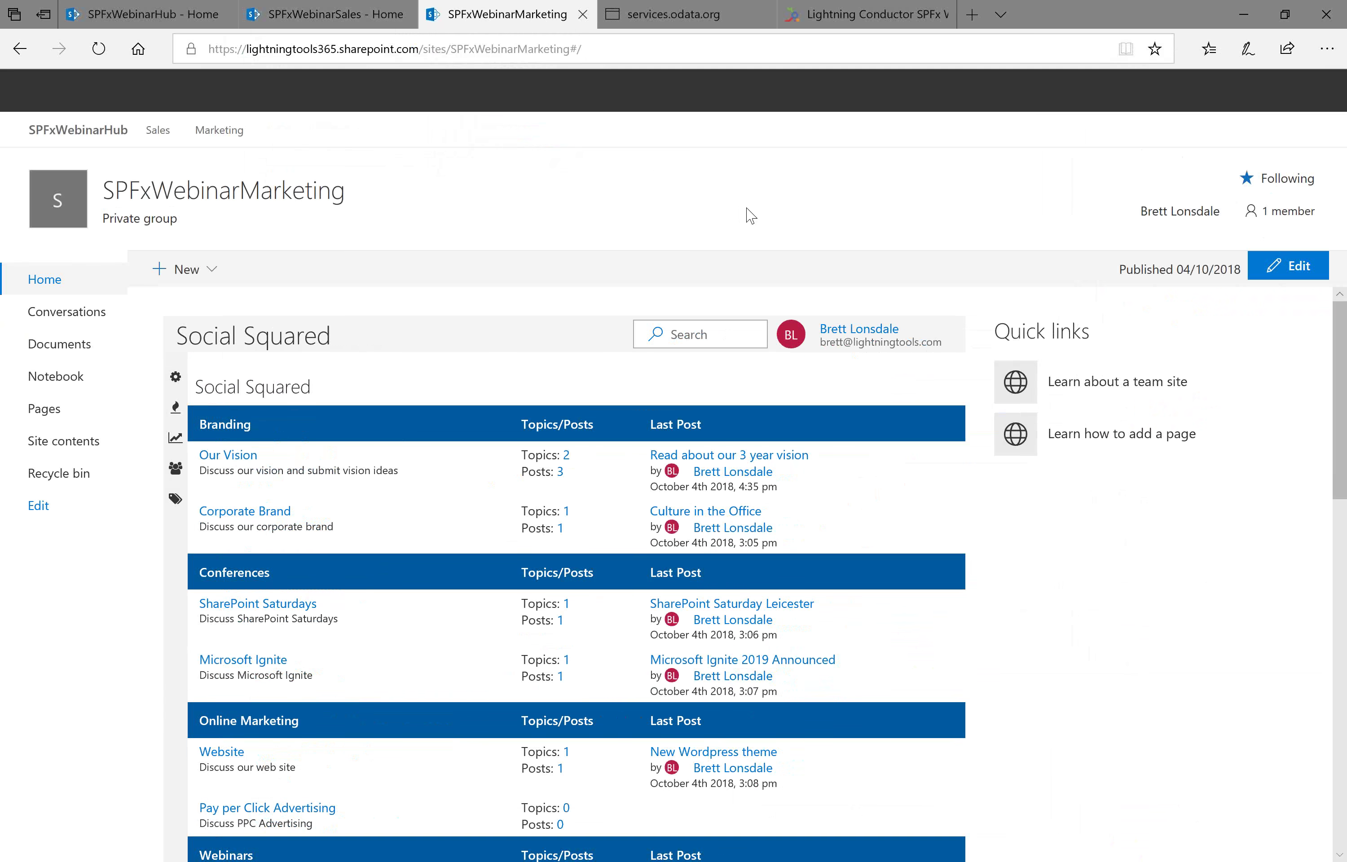
{"action": "key", "text": "F5"}
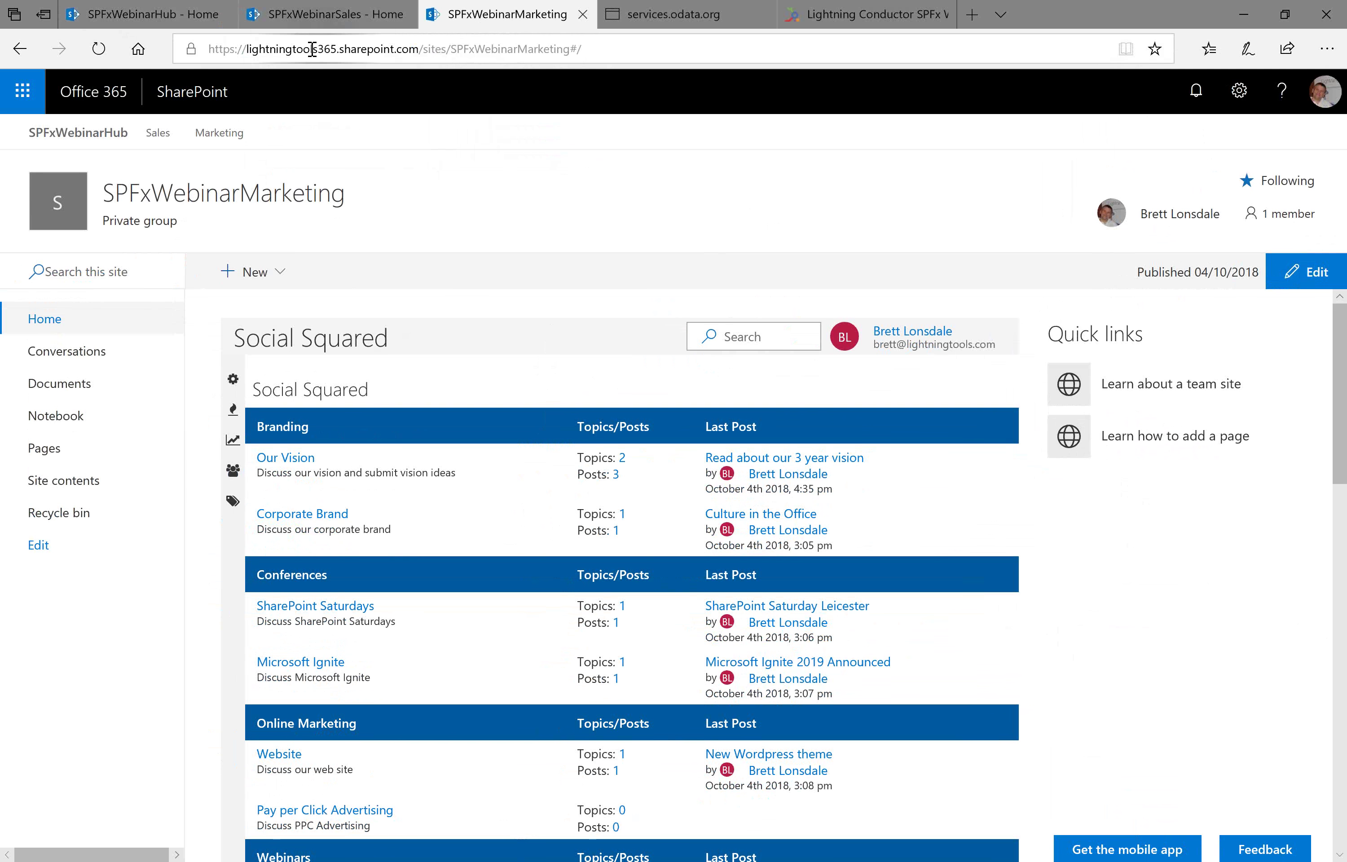
{"action": "left_click", "coordinate": [141, 14]}
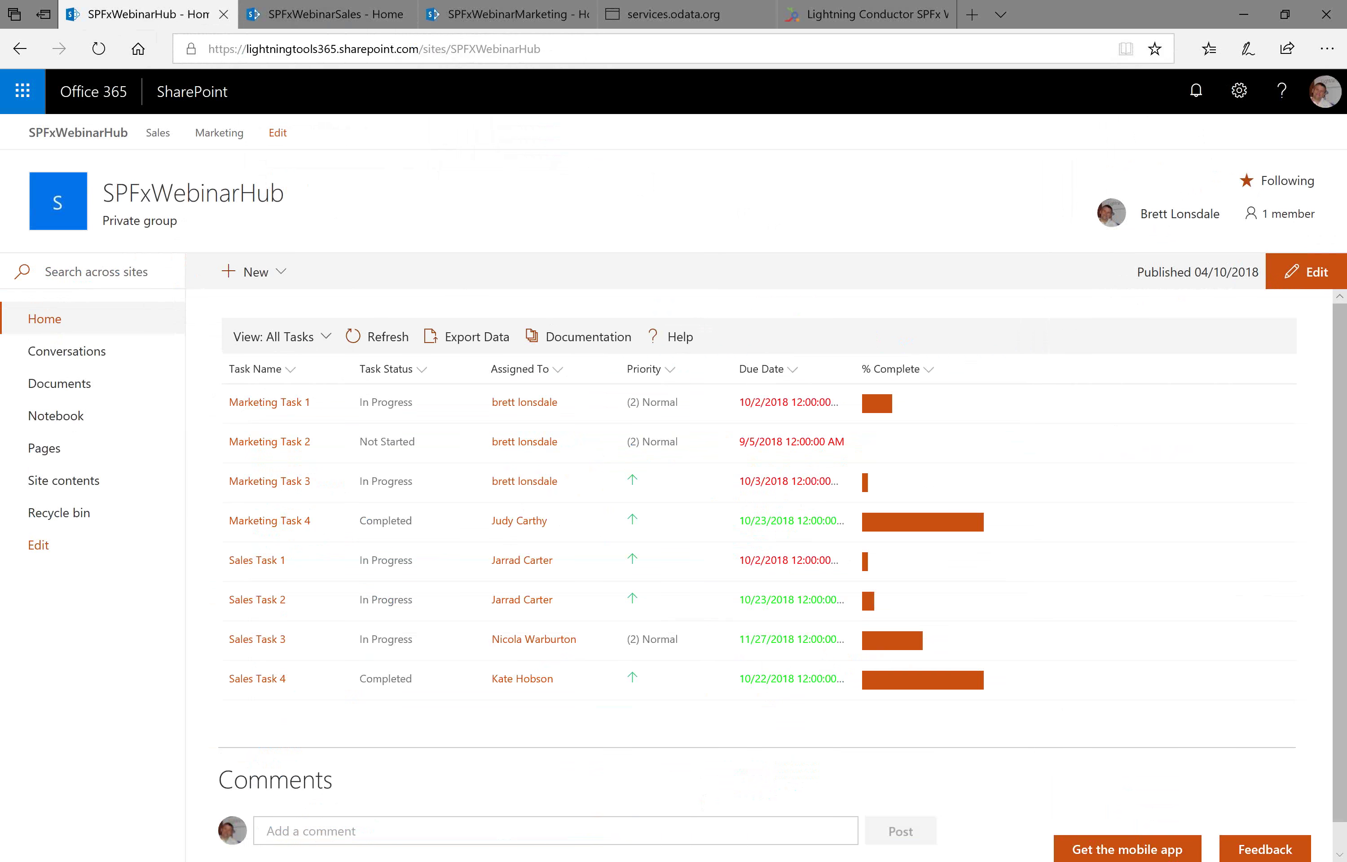
{"action": "left_click", "coordinate": [736, 803]}
{"action": "left_click", "coordinate": [675, 626]}
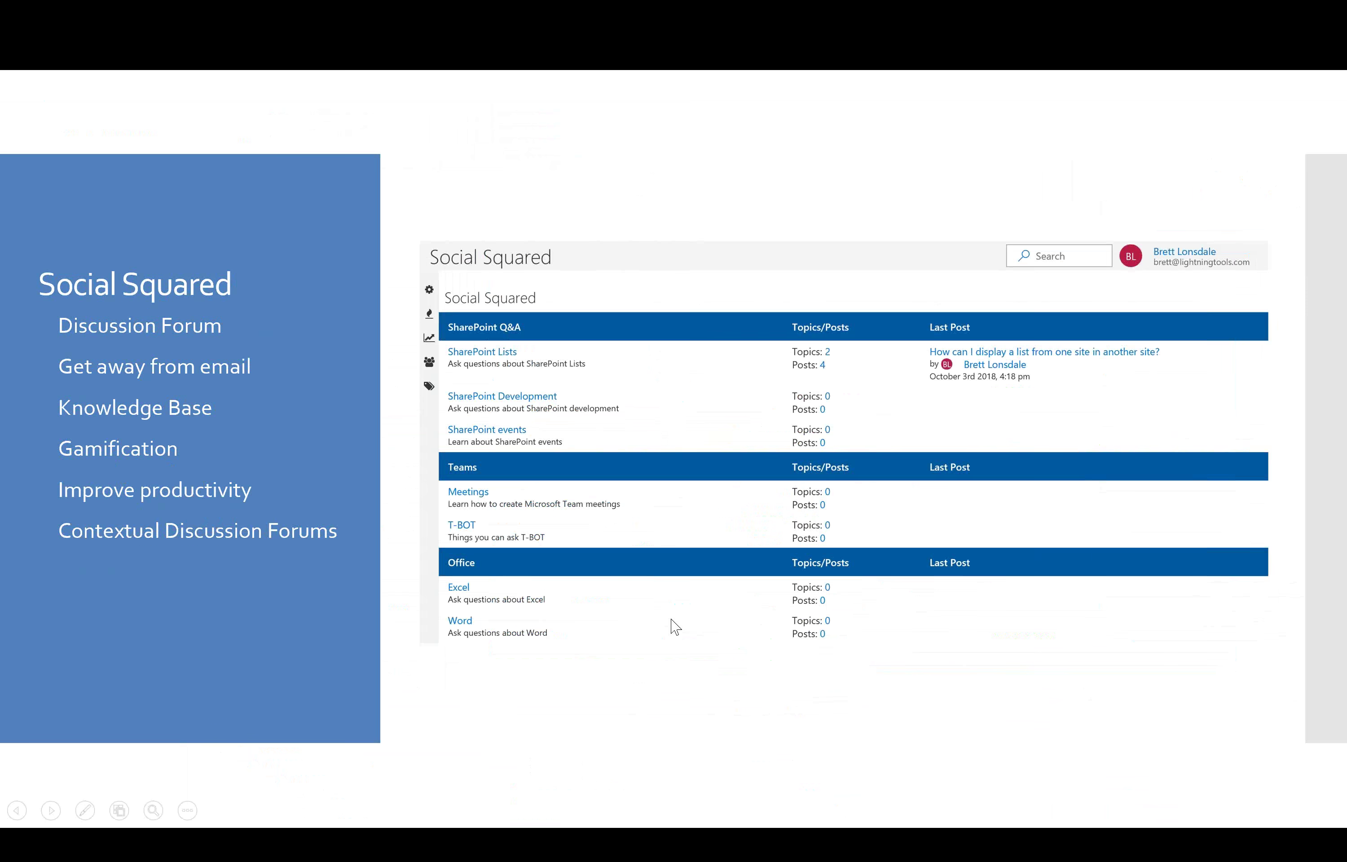
{"action": "left_click", "coordinate": [573, 463]}
{"action": "left_click", "coordinate": [667, 414]}
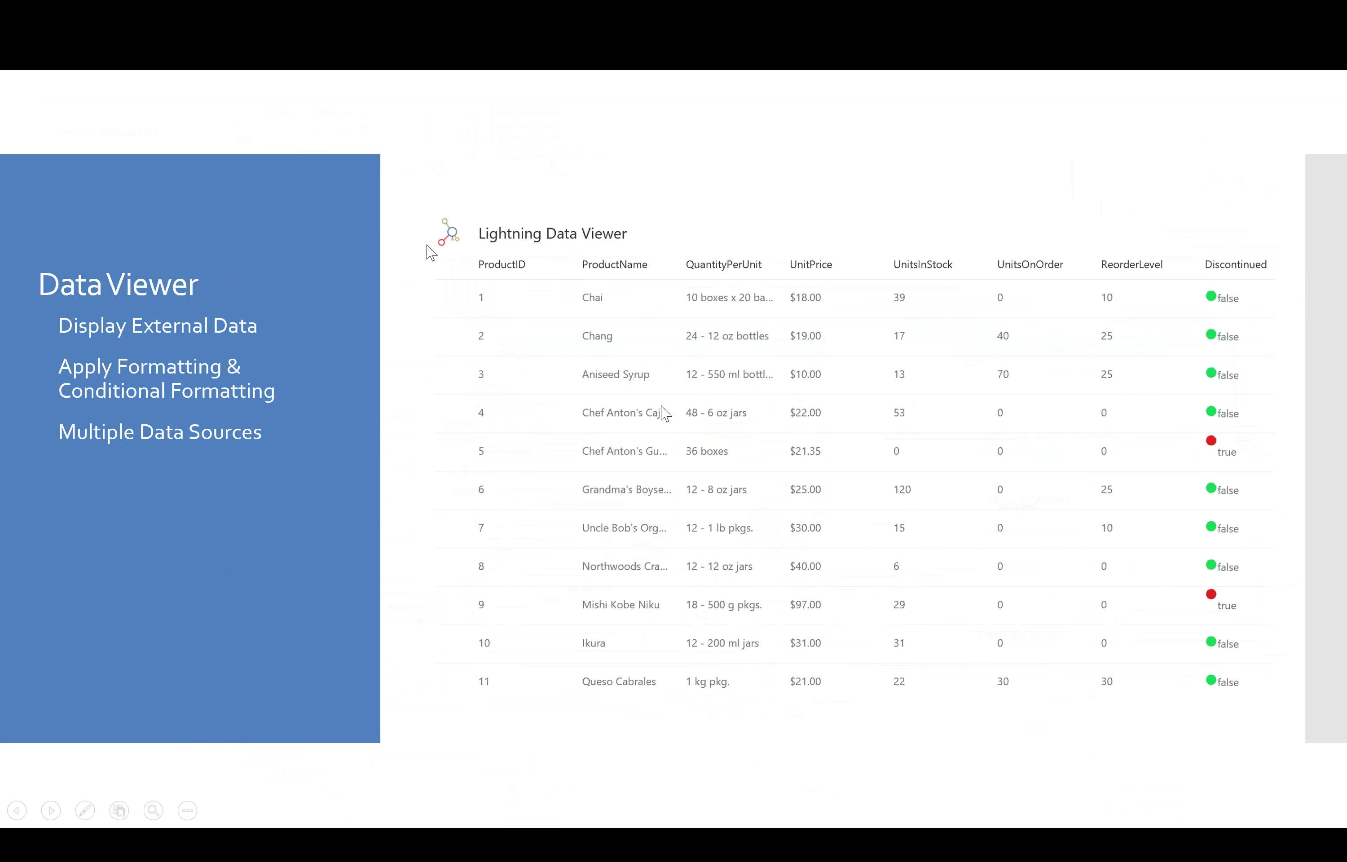
{"action": "left_click", "coordinate": [667, 414]}
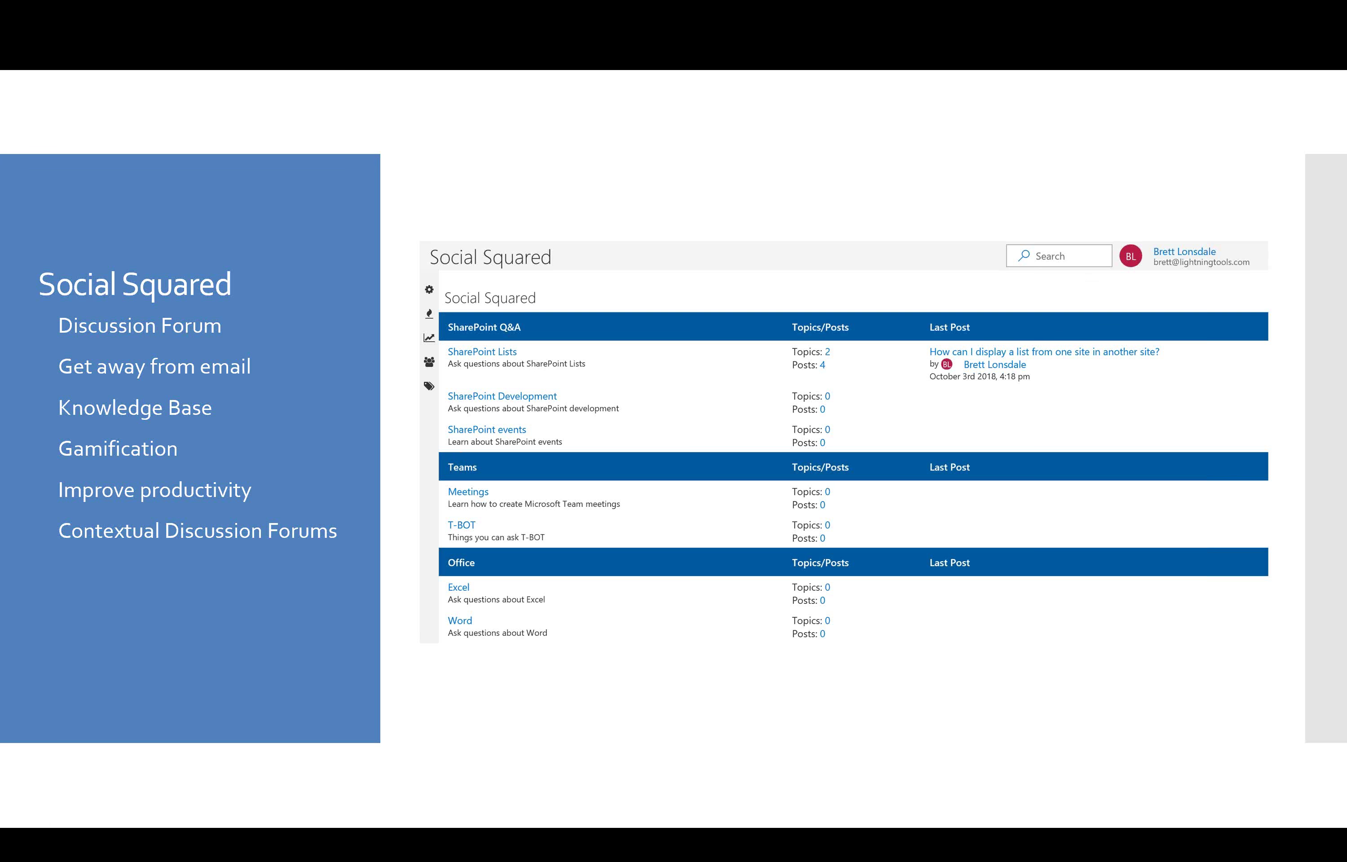
{"action": "left_click", "coordinate": [875, 550]}
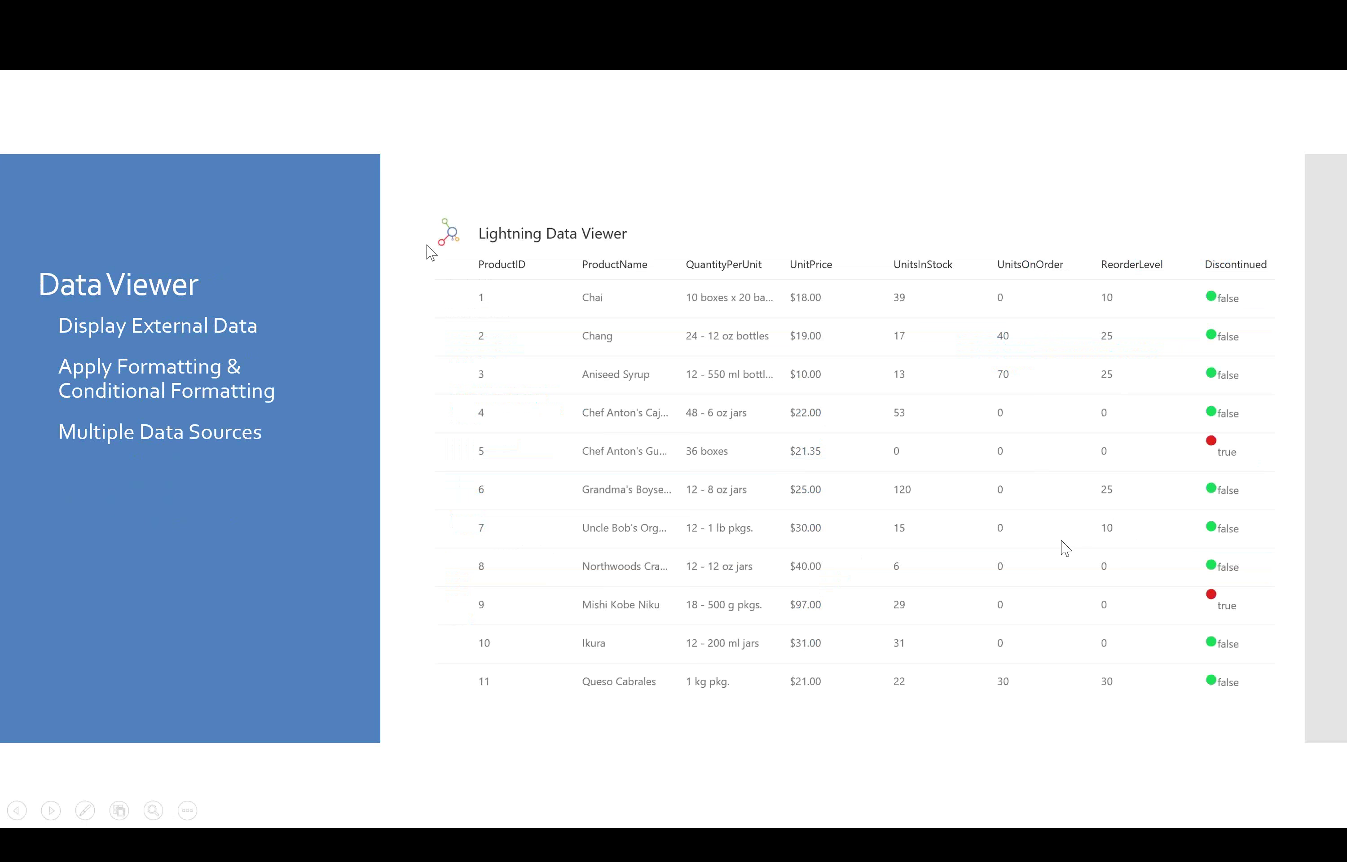
- Switch from the slides to the browser and apply the Blue SharePoint theme to the SPFxWebinarHub site
{"action": "key", "text": "alt+Tab"}
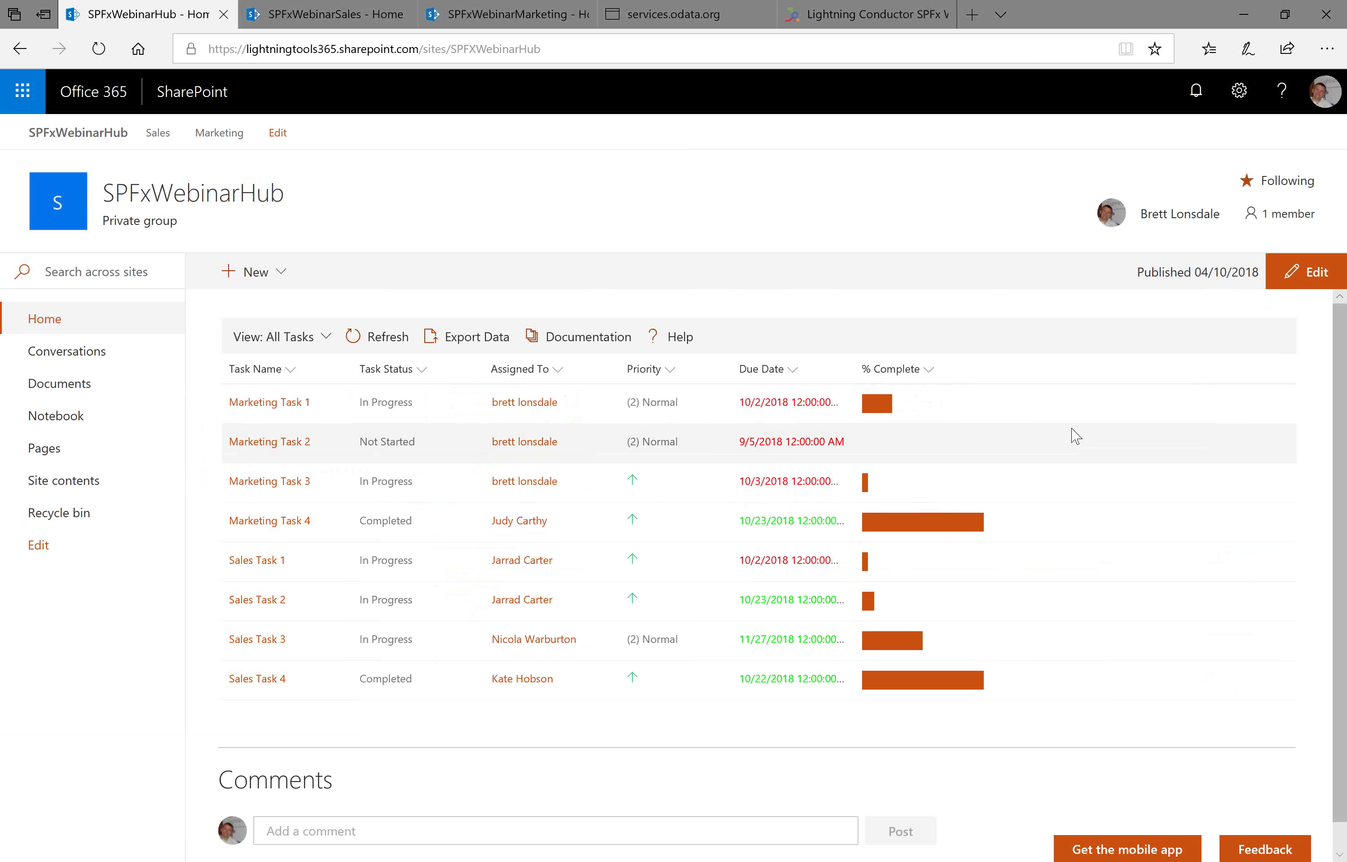
{"action": "left_click", "coordinate": [1234, 105]}
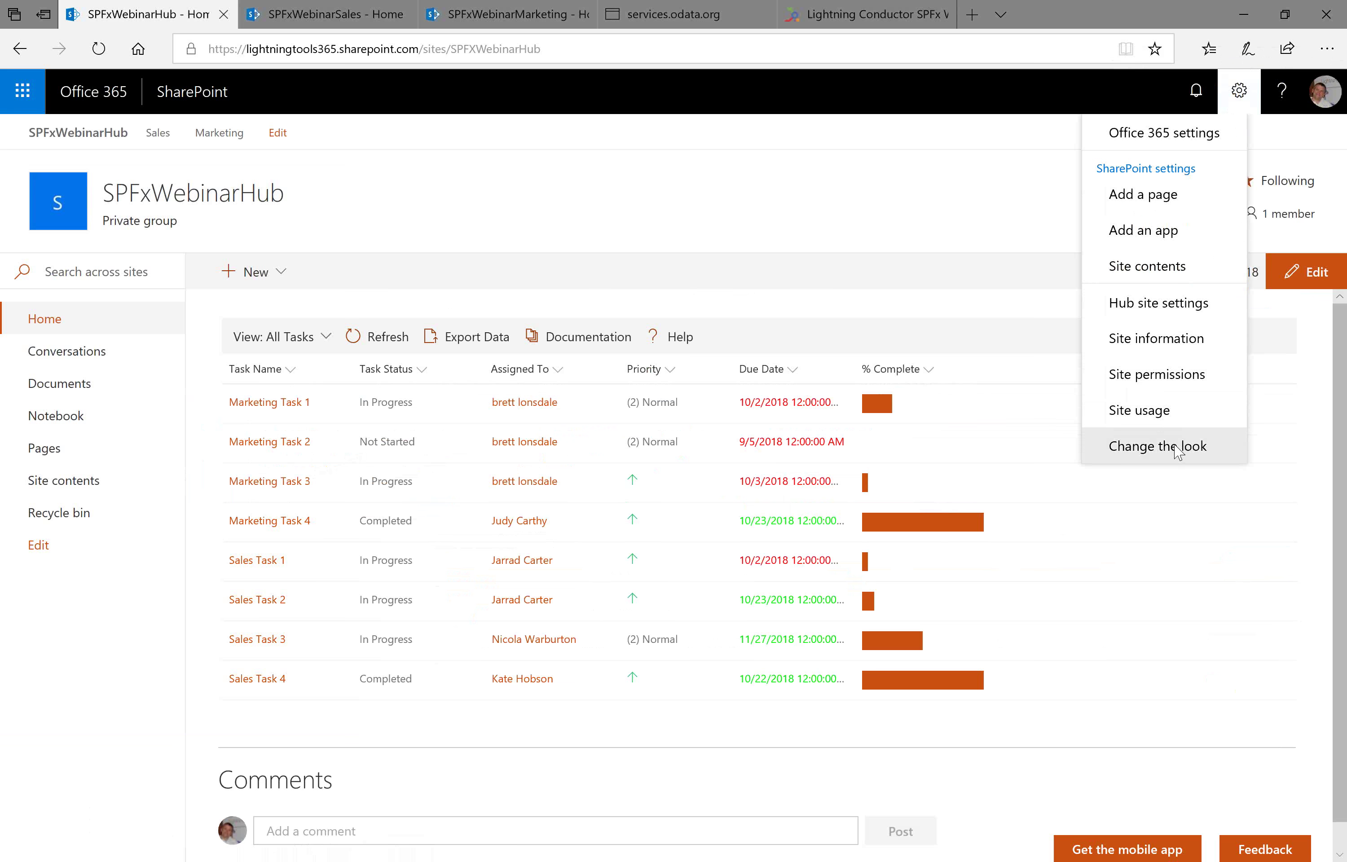
{"action": "left_click", "coordinate": [1178, 449]}
{"action": "left_click", "coordinate": [1169, 334]}
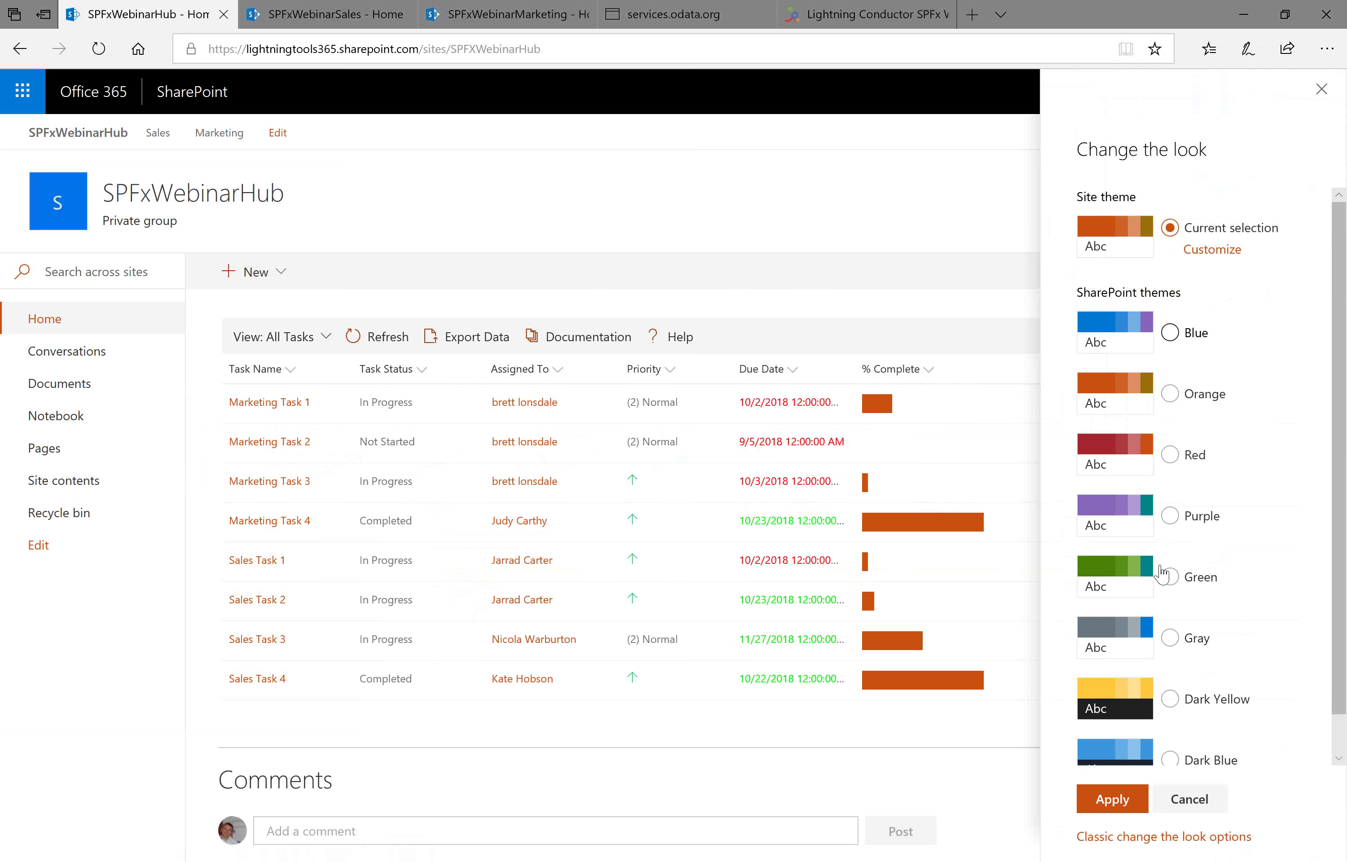
{"action": "left_click", "coordinate": [1110, 799]}
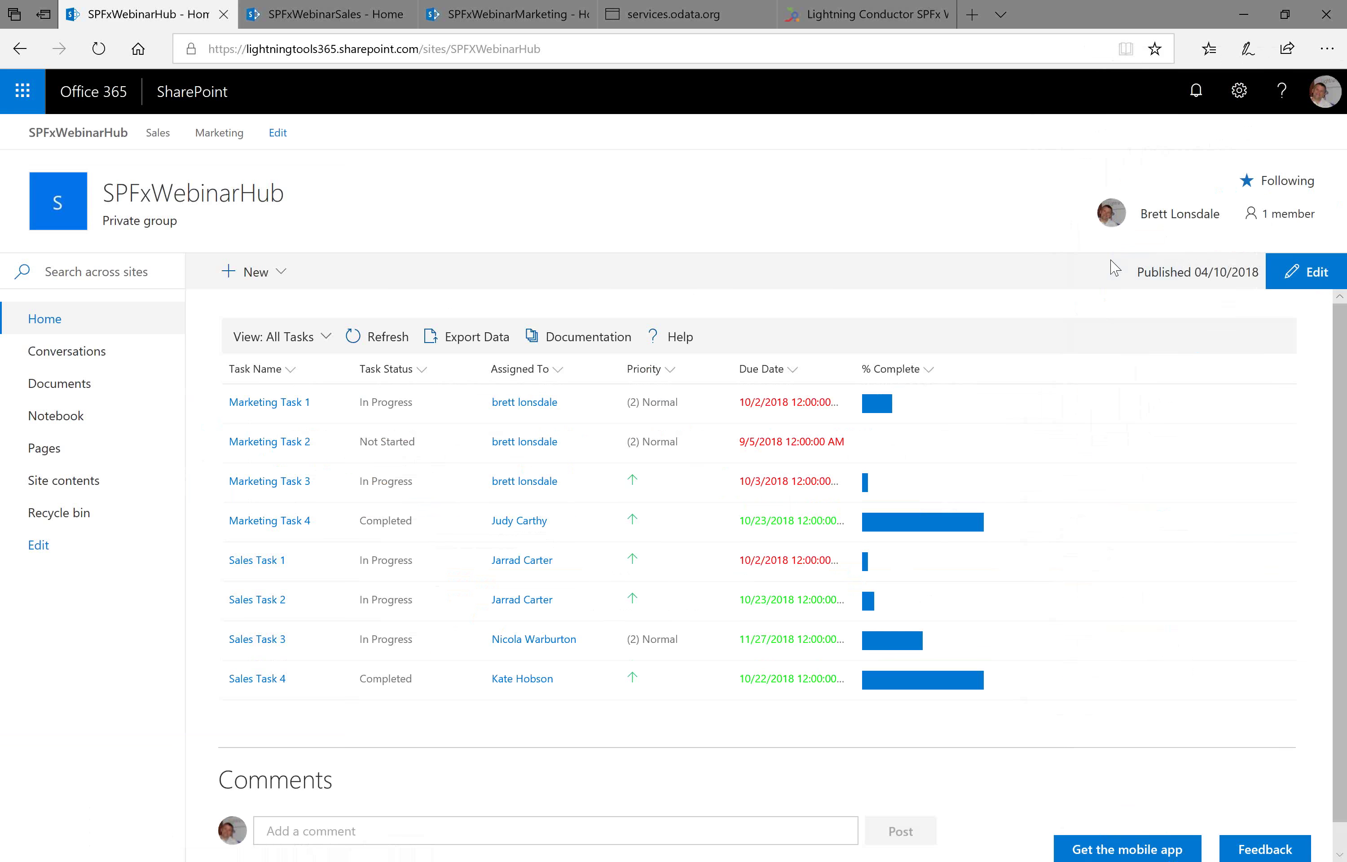
- Edit the hub home page and delete the web part showing the All Tasks roll-up view
{"action": "left_click", "coordinate": [1290, 277]}
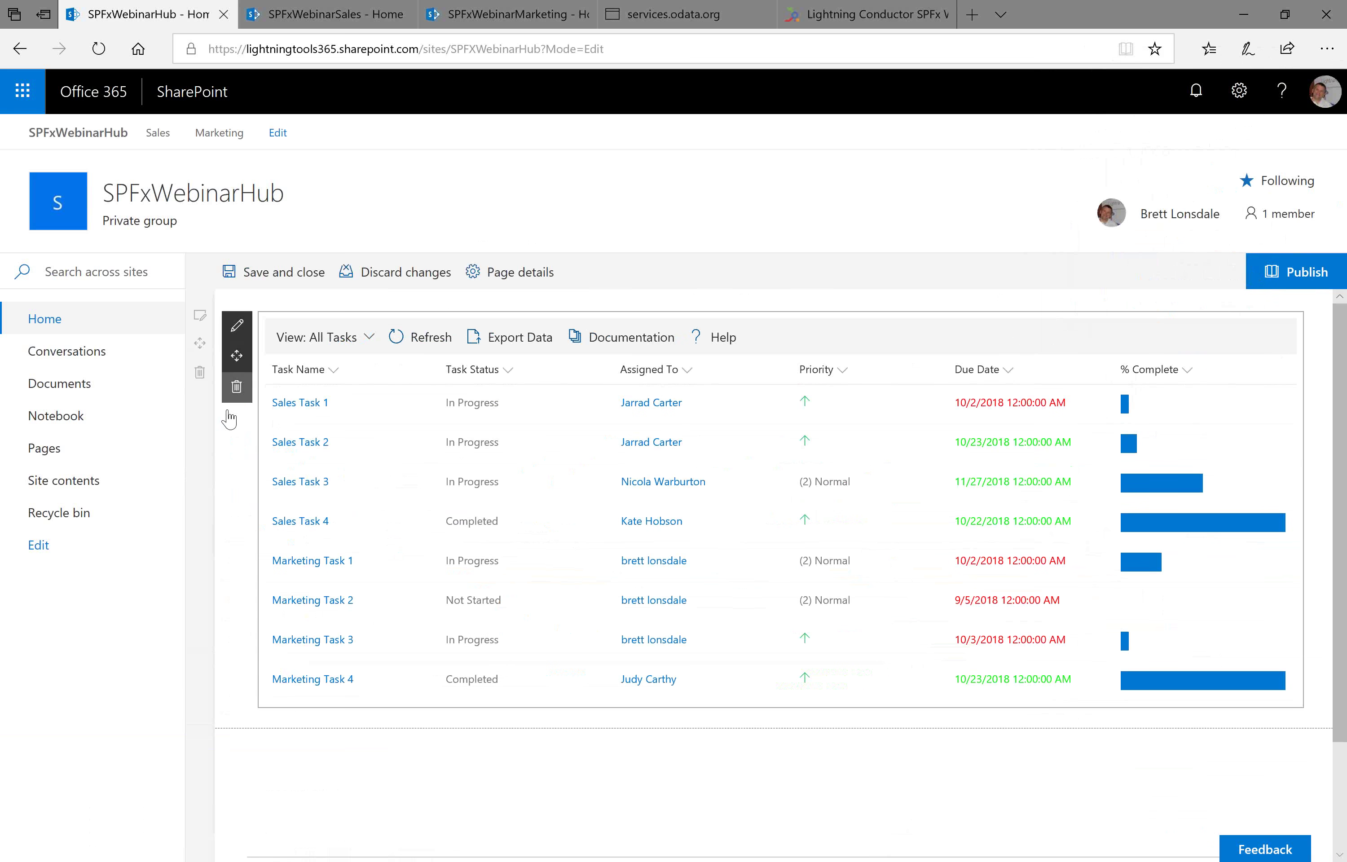
{"action": "left_click", "coordinate": [237, 386]}
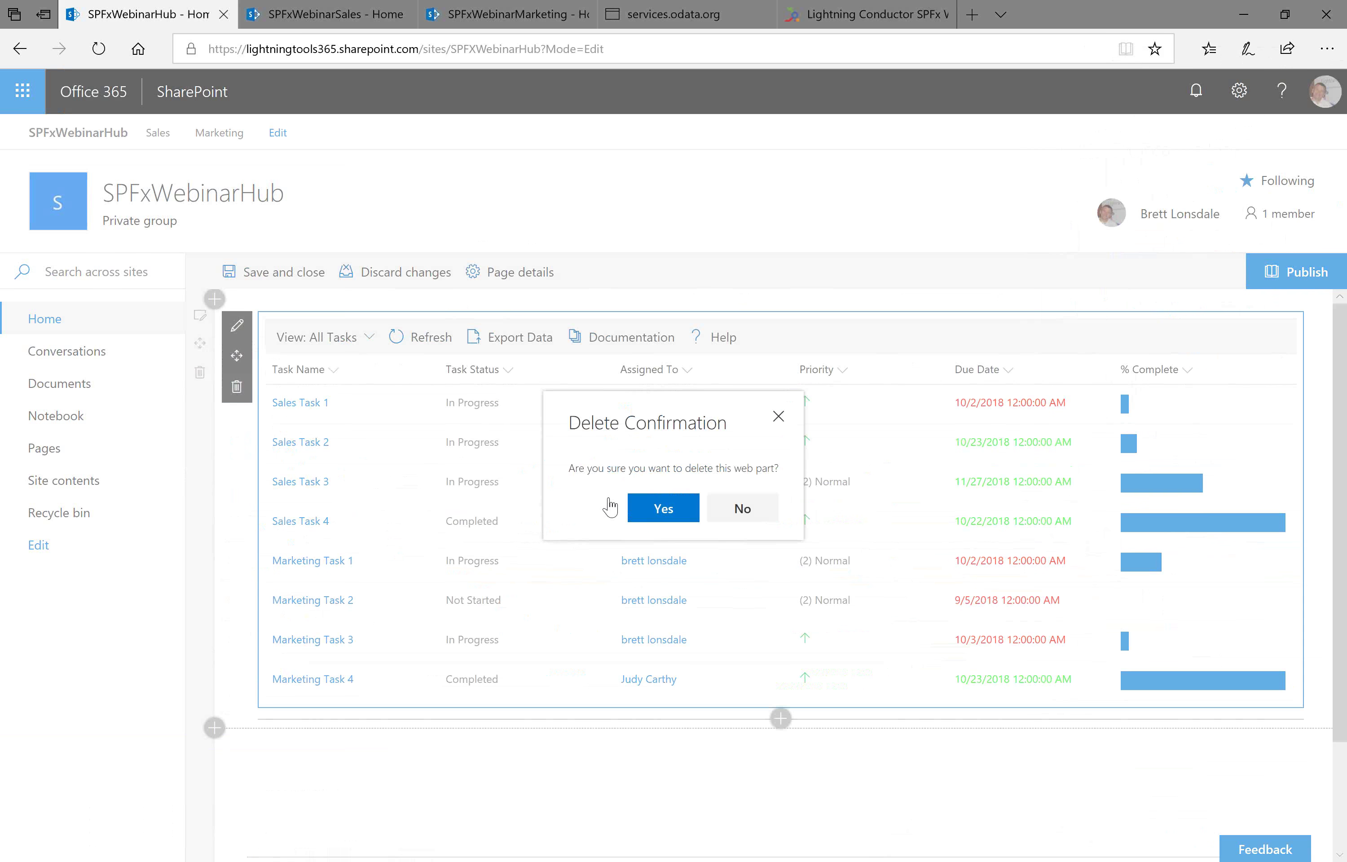
{"action": "left_click", "coordinate": [651, 508]}
- Add a Lightning Data Viewer web part to the empty section of the hub home page
{"action": "left_click", "coordinate": [780, 302]}
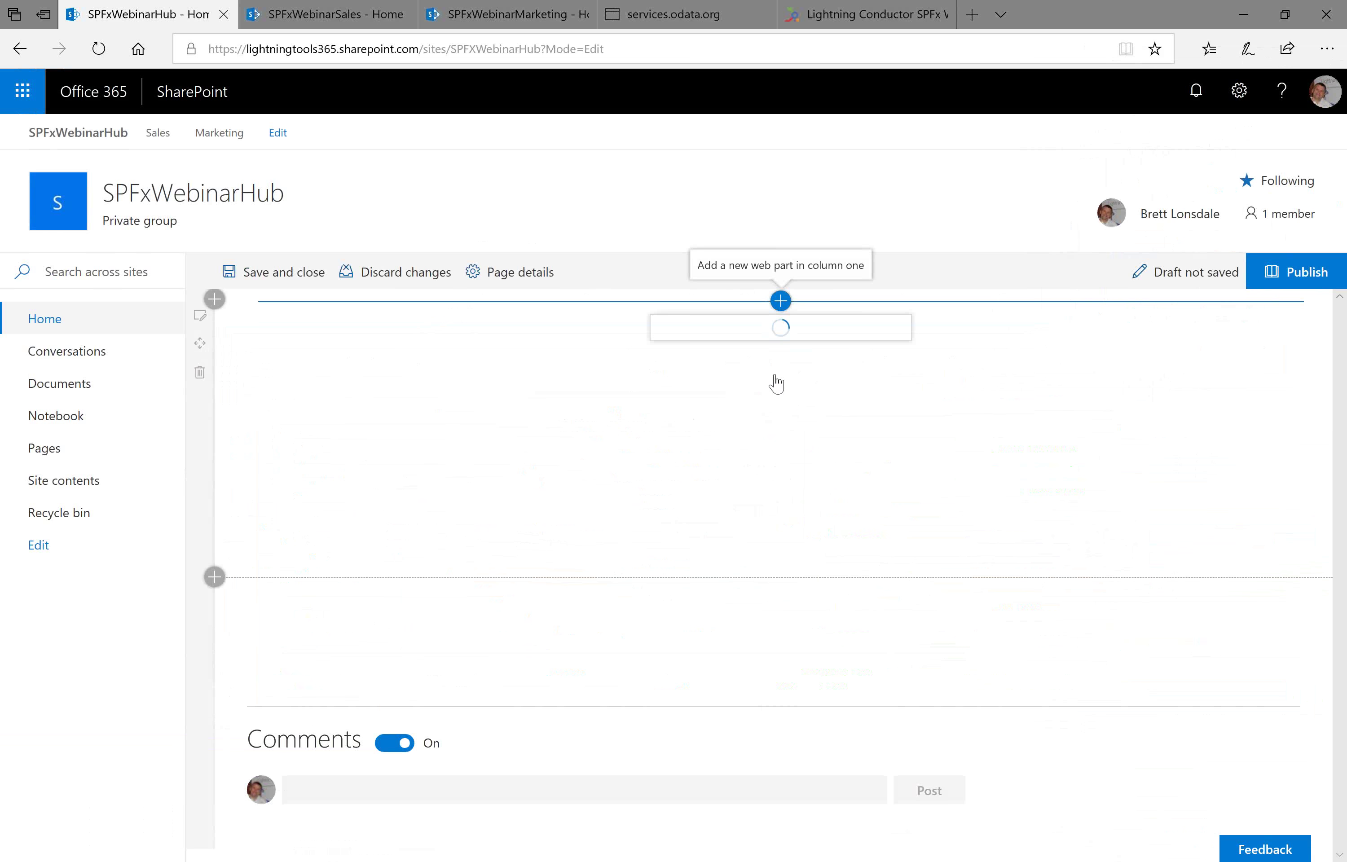
{"action": "left_click_drag", "start_coordinate": [907, 385], "coordinate": [904, 461]}
{"action": "scroll", "coordinate": [901, 459], "scroll_direction": "down", "scroll_amount": 2}
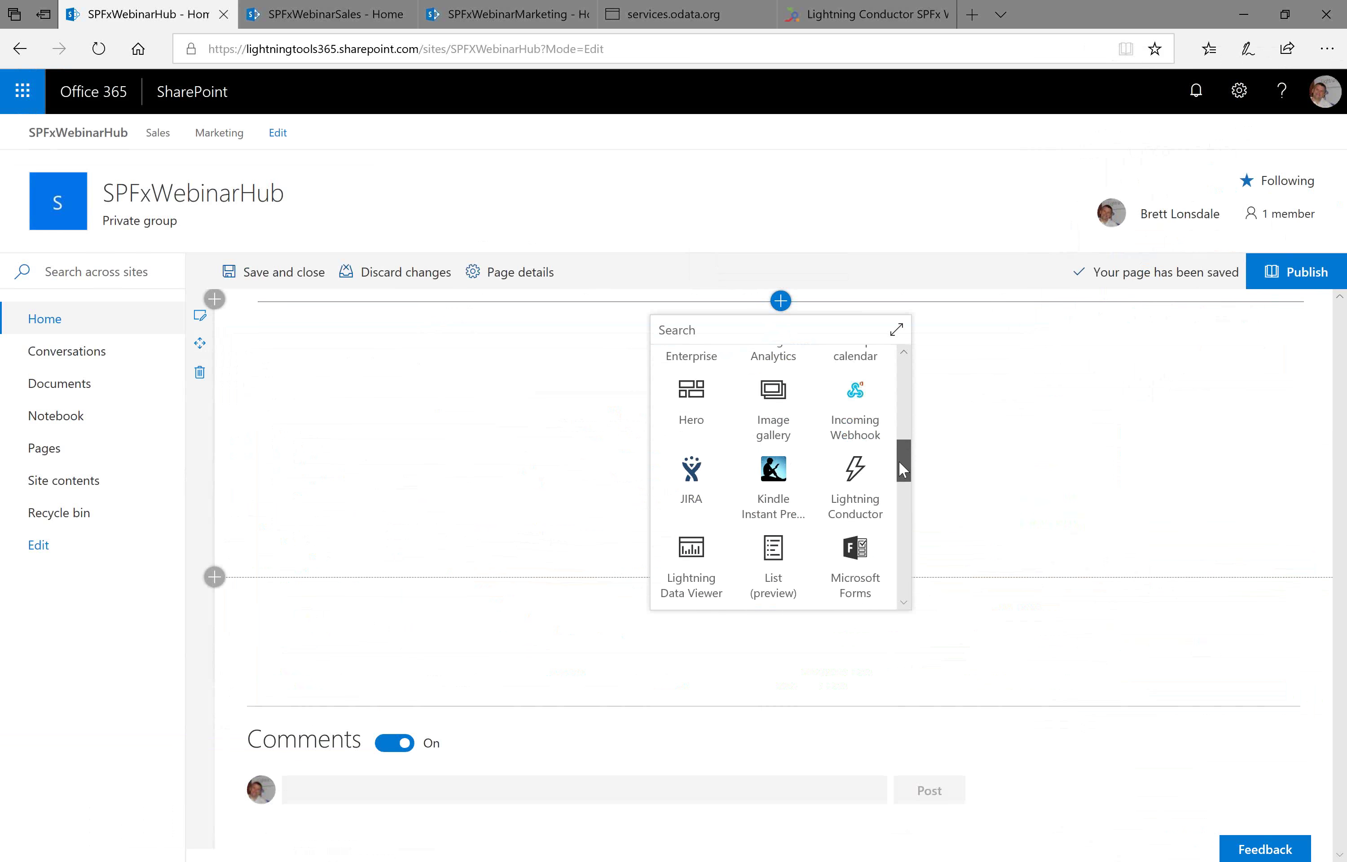
{"action": "left_click", "coordinate": [692, 498]}
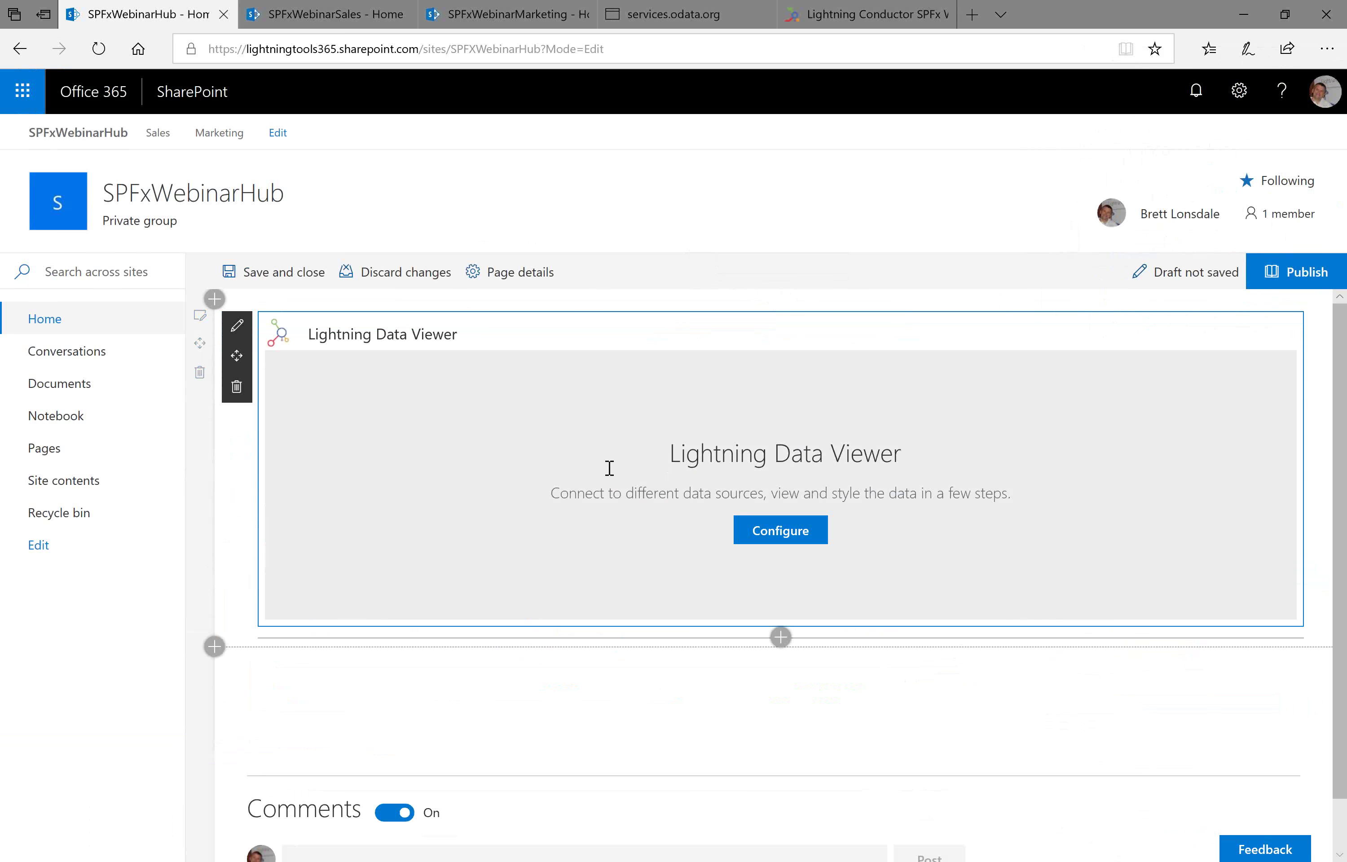
- Open the Lightning Data Viewer configuration and set the data source provider to oData Service
{"action": "left_click", "coordinate": [789, 542]}
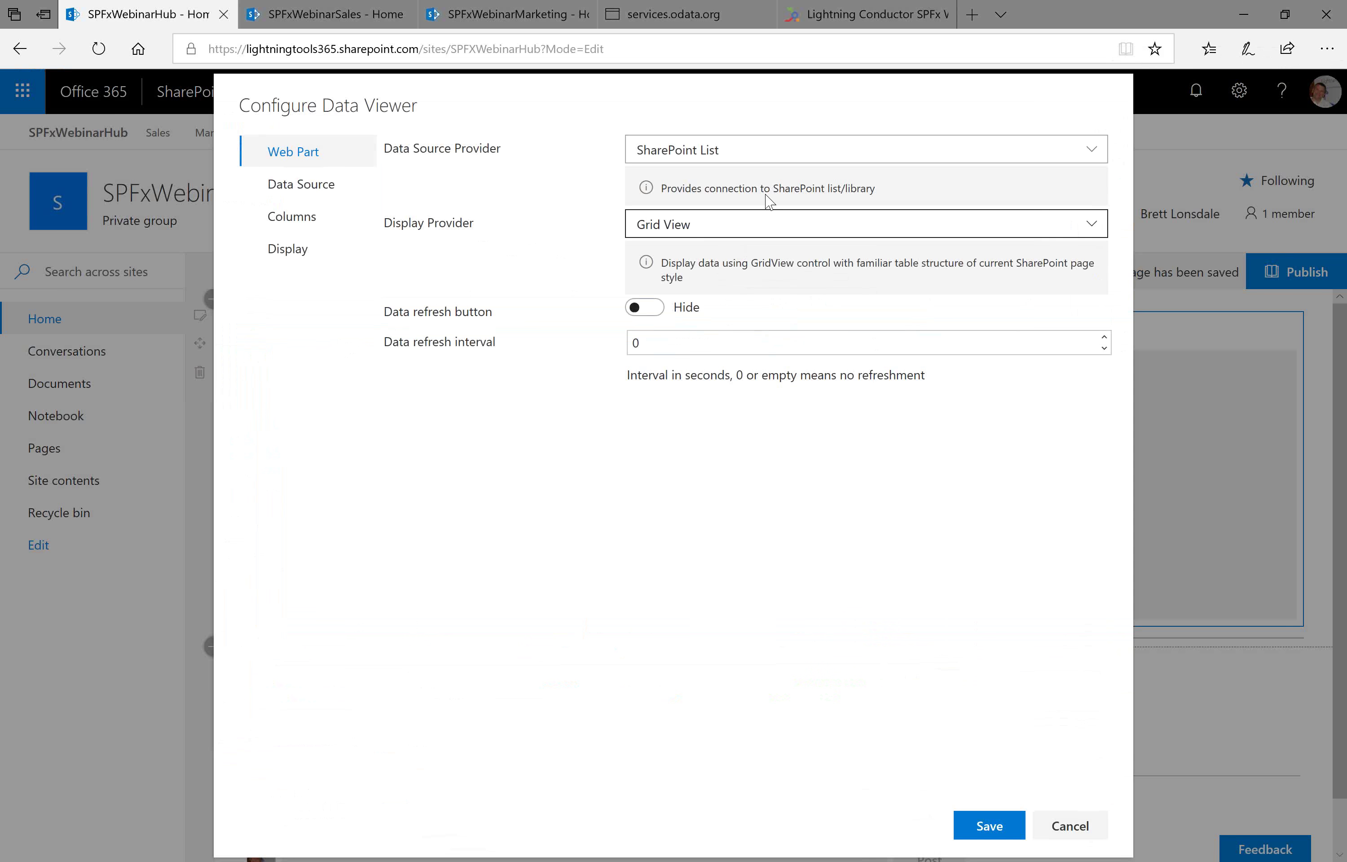
{"action": "left_click", "coordinate": [758, 160]}
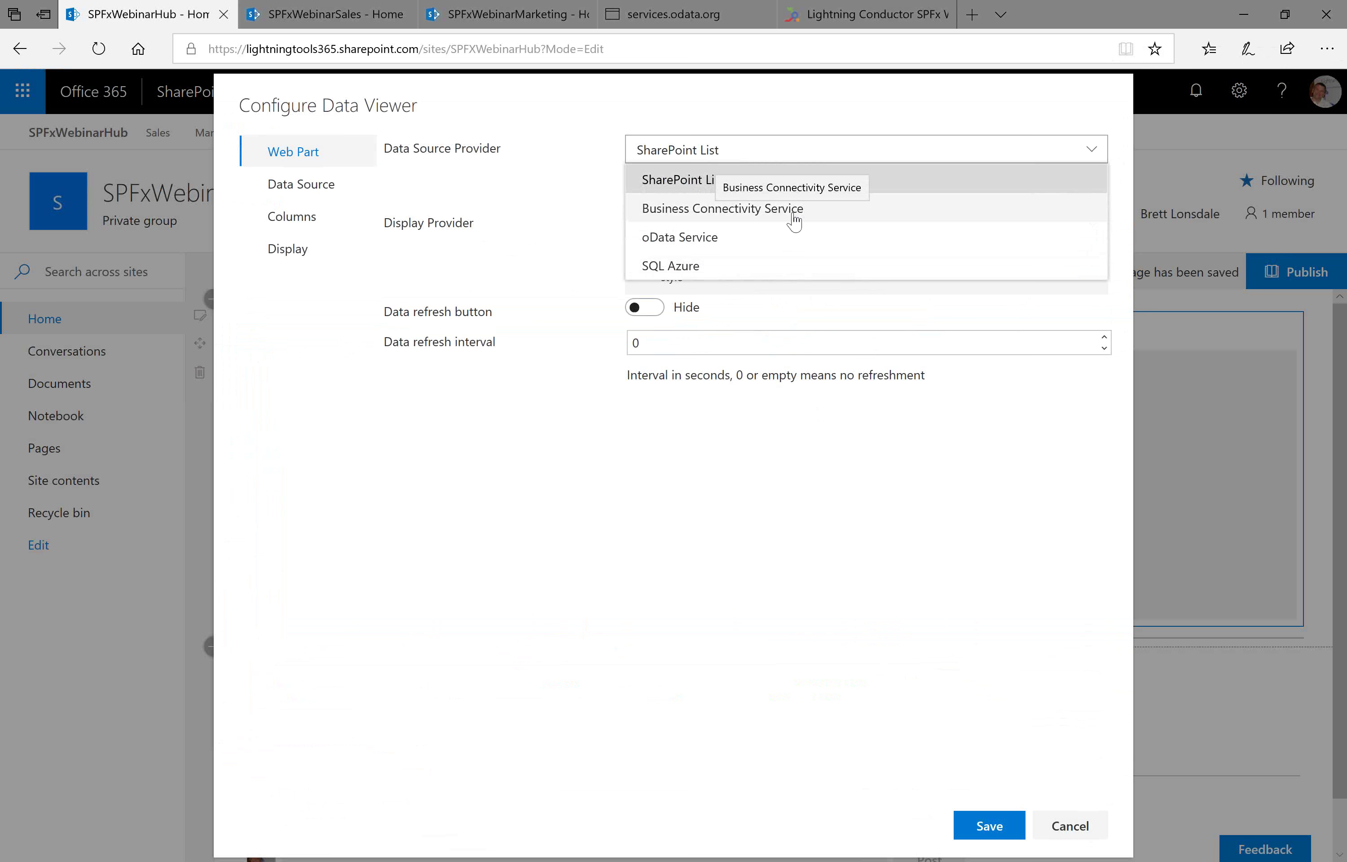
{"action": "left_click", "coordinate": [846, 209]}
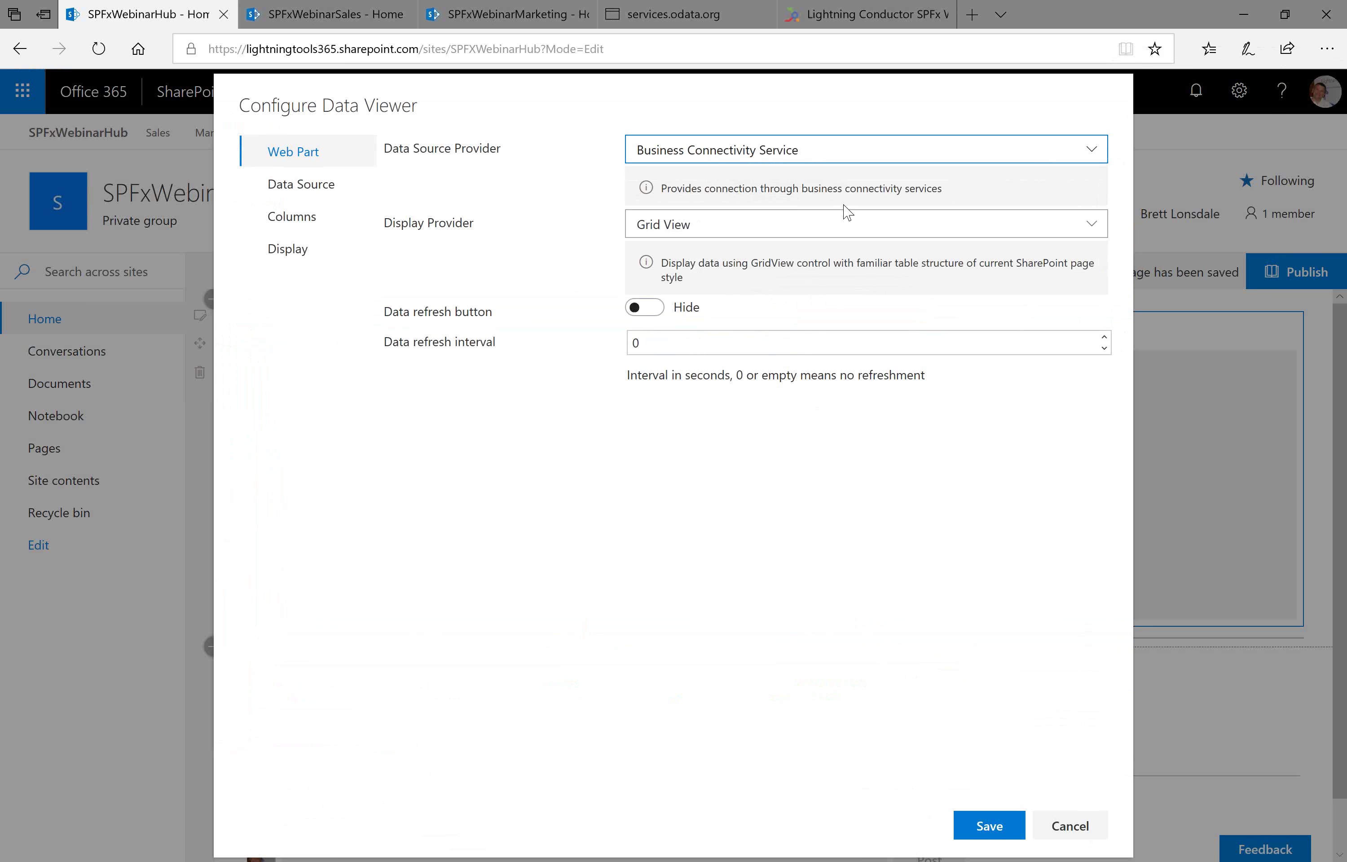
{"action": "left_click", "coordinate": [869, 165]}
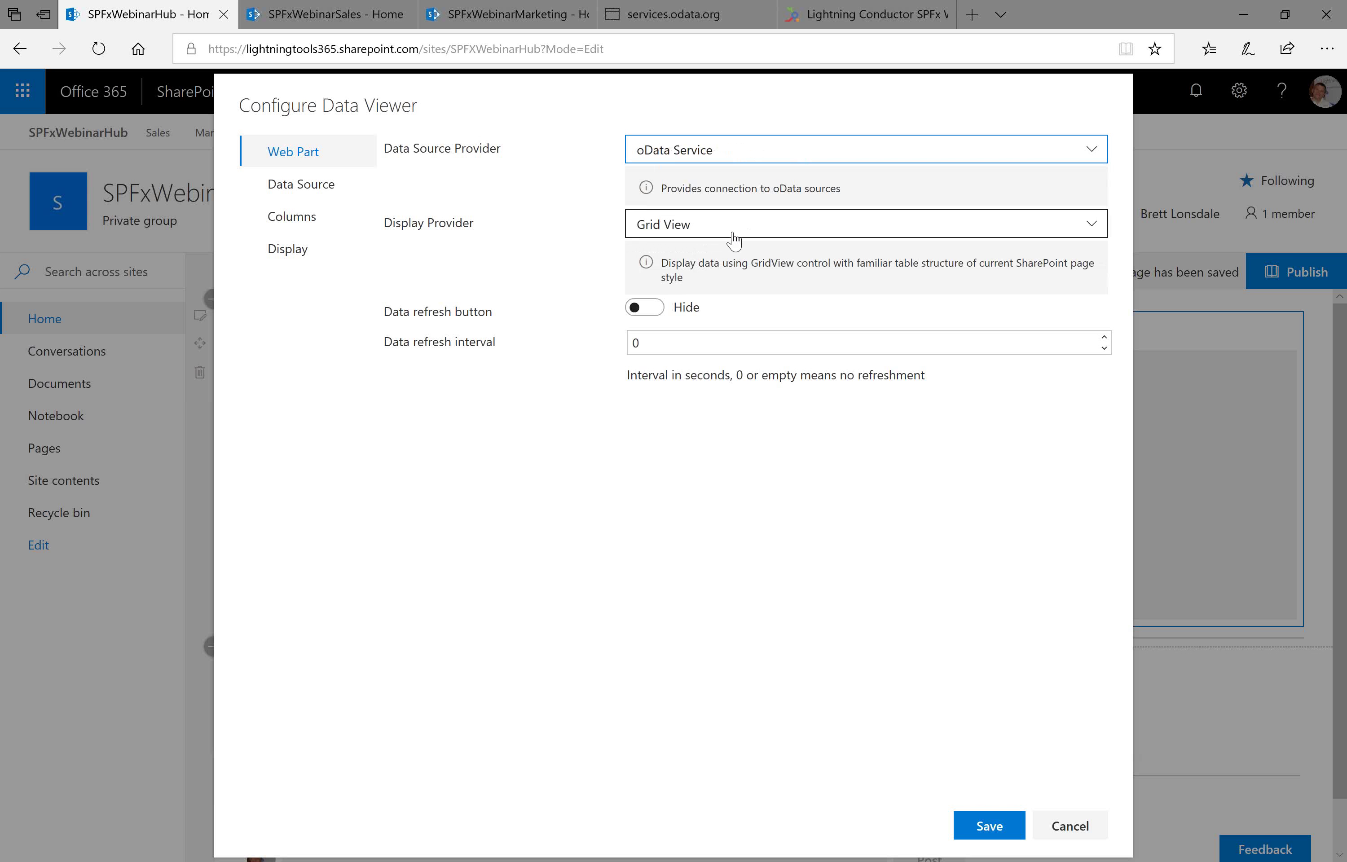
{"action": "left_click", "coordinate": [705, 12]}
{"action": "left_click", "coordinate": [739, 51]}
{"action": "key", "text": "ctrl+c"}
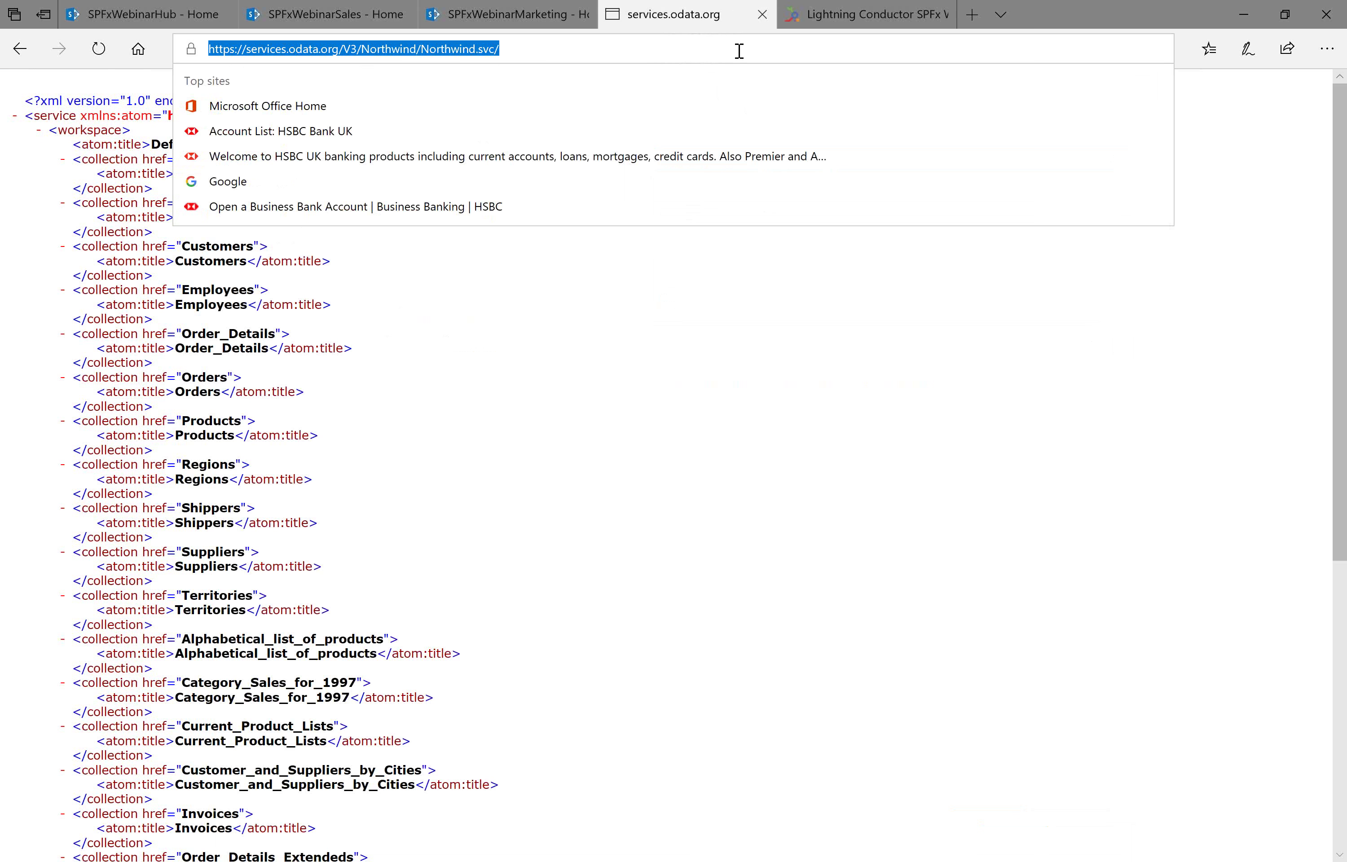
{"action": "left_click", "coordinate": [173, 16]}
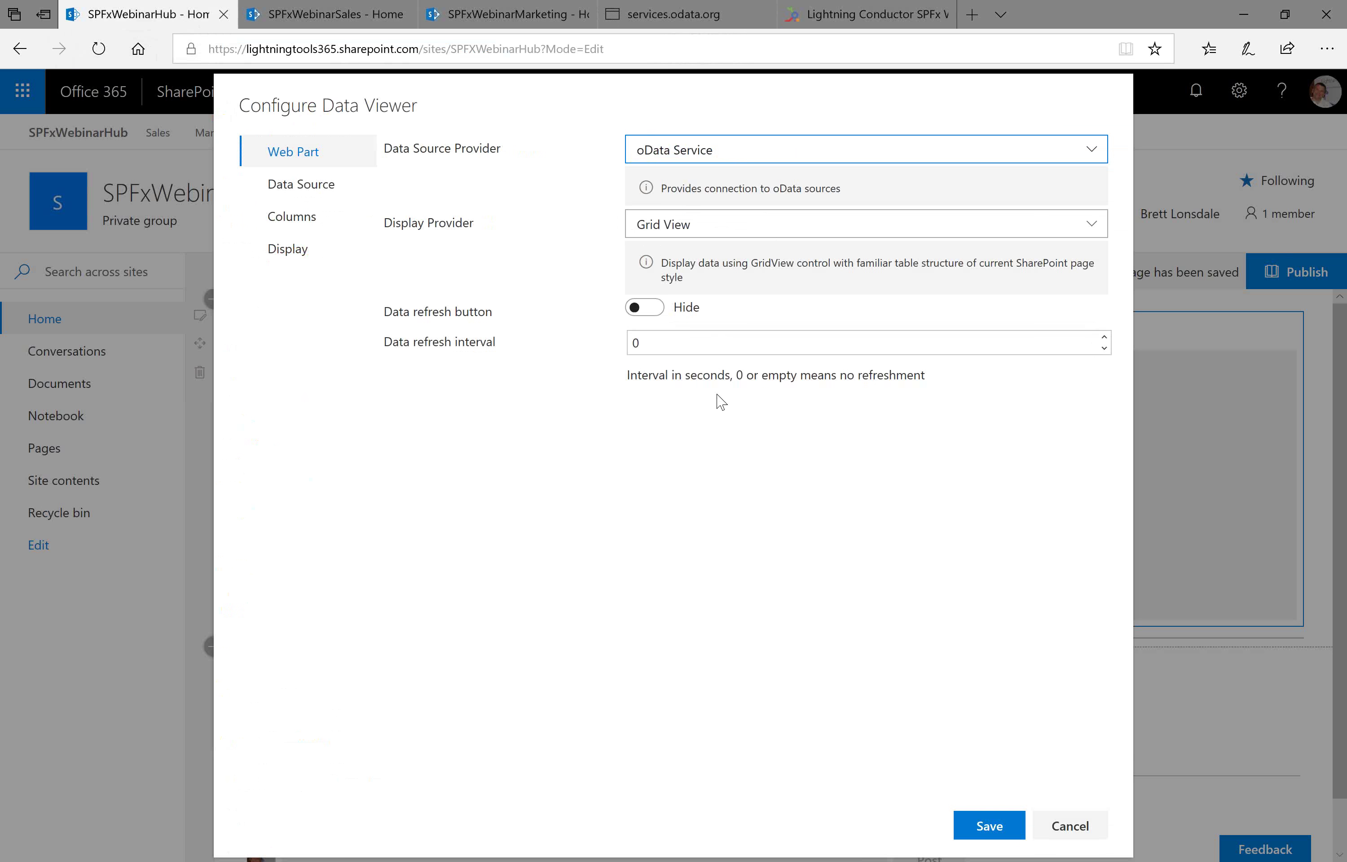
{"action": "left_click", "coordinate": [335, 197]}
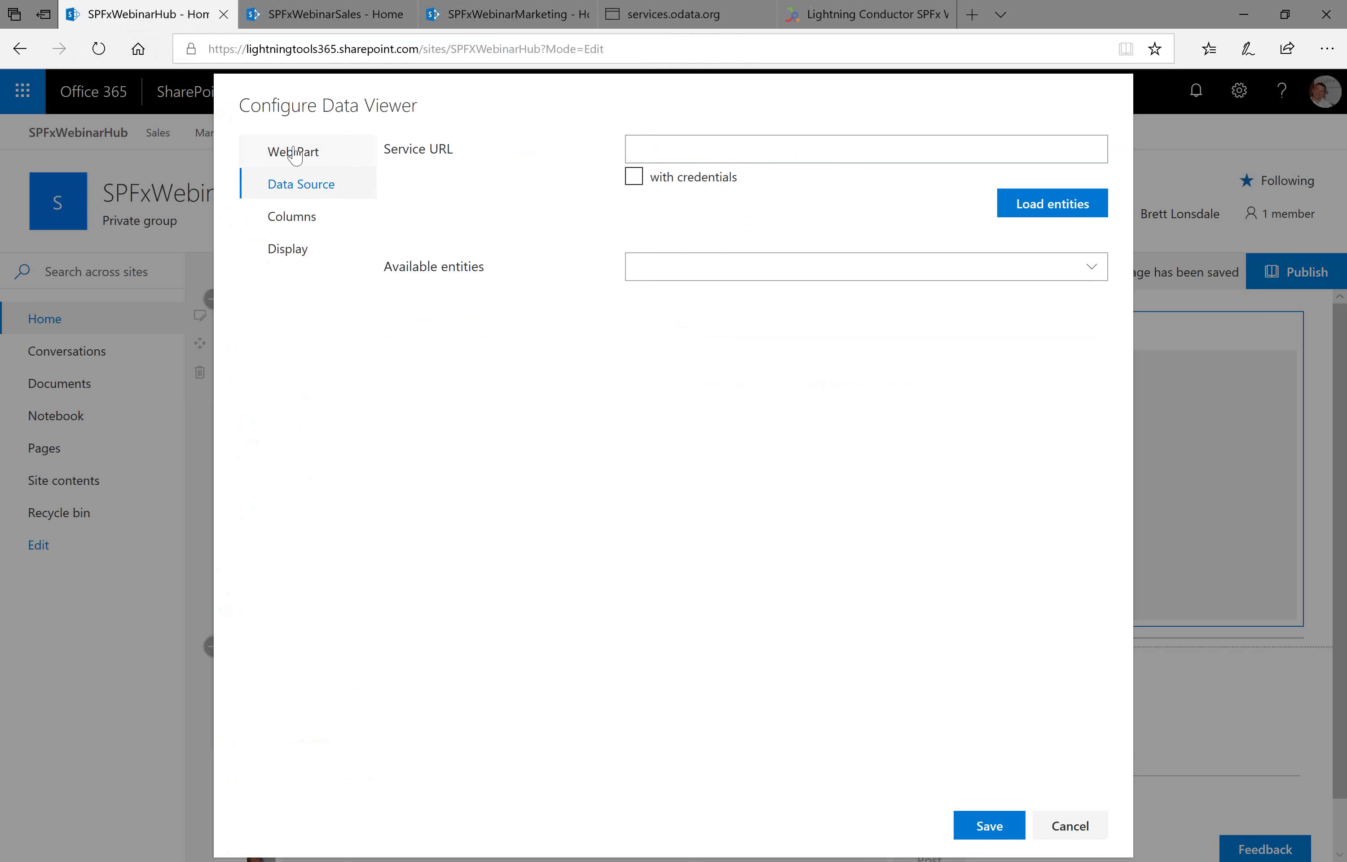
{"action": "left_click", "coordinate": [717, 154]}
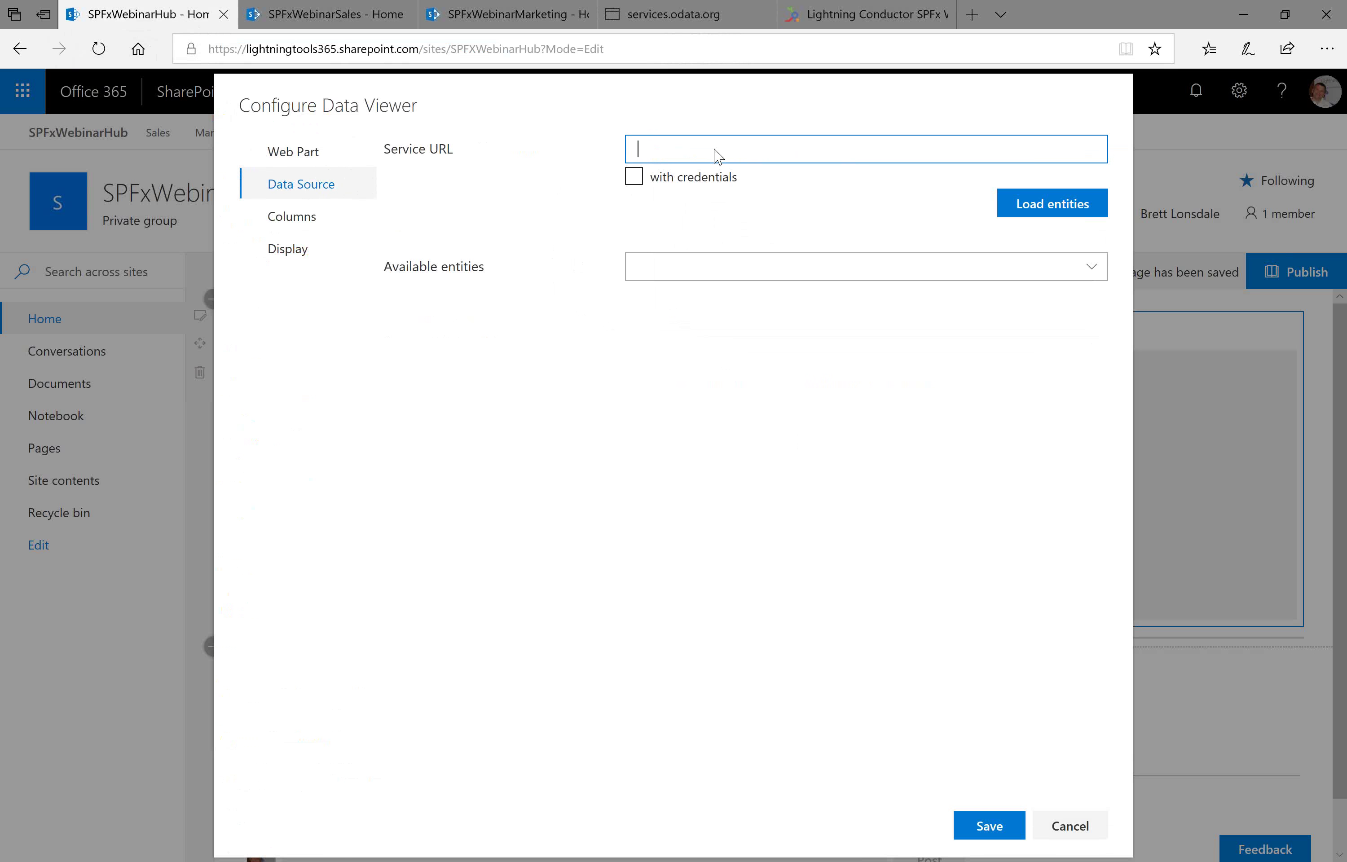
{"action": "key", "text": "ctrl+v"}
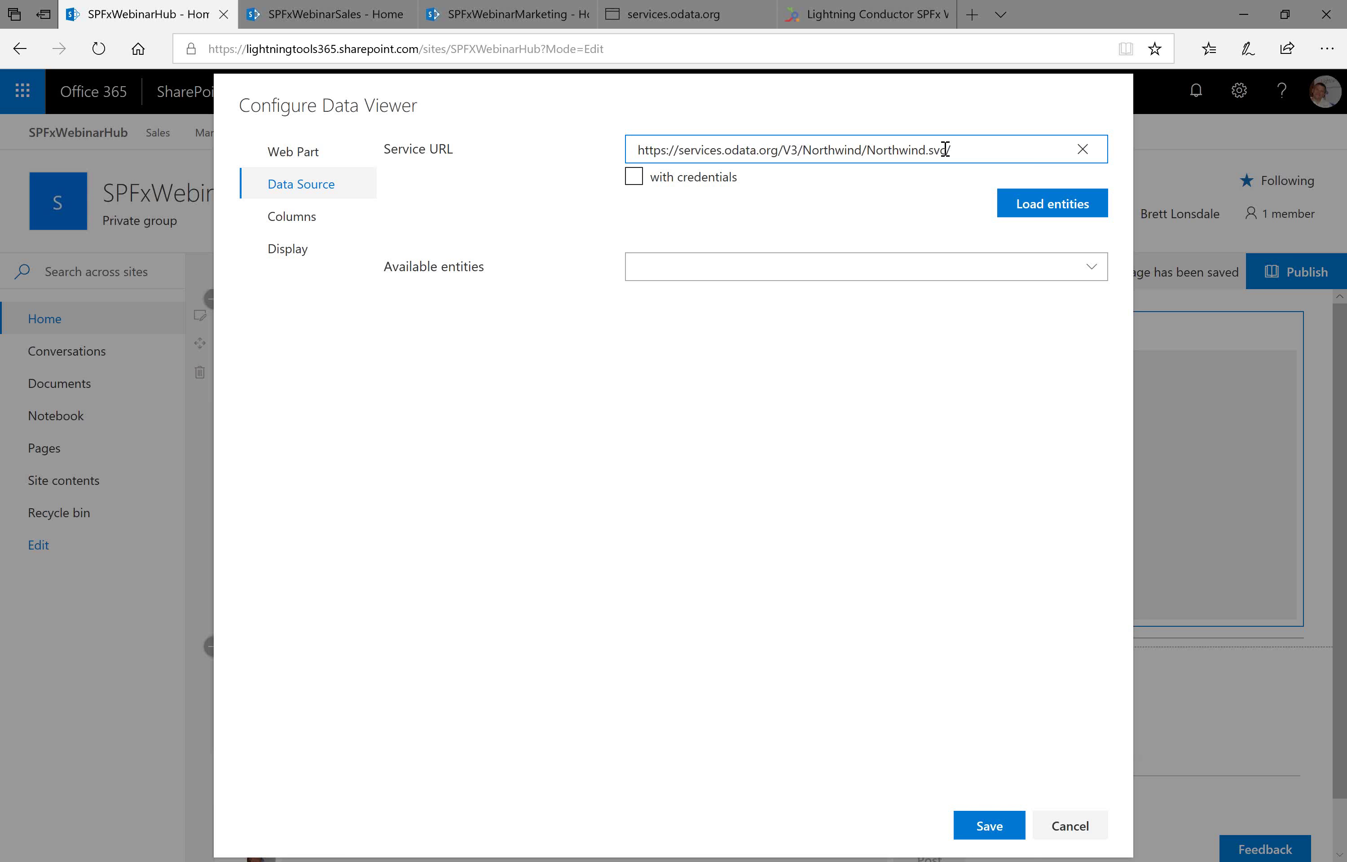
{"action": "left_click", "coordinate": [1032, 214]}
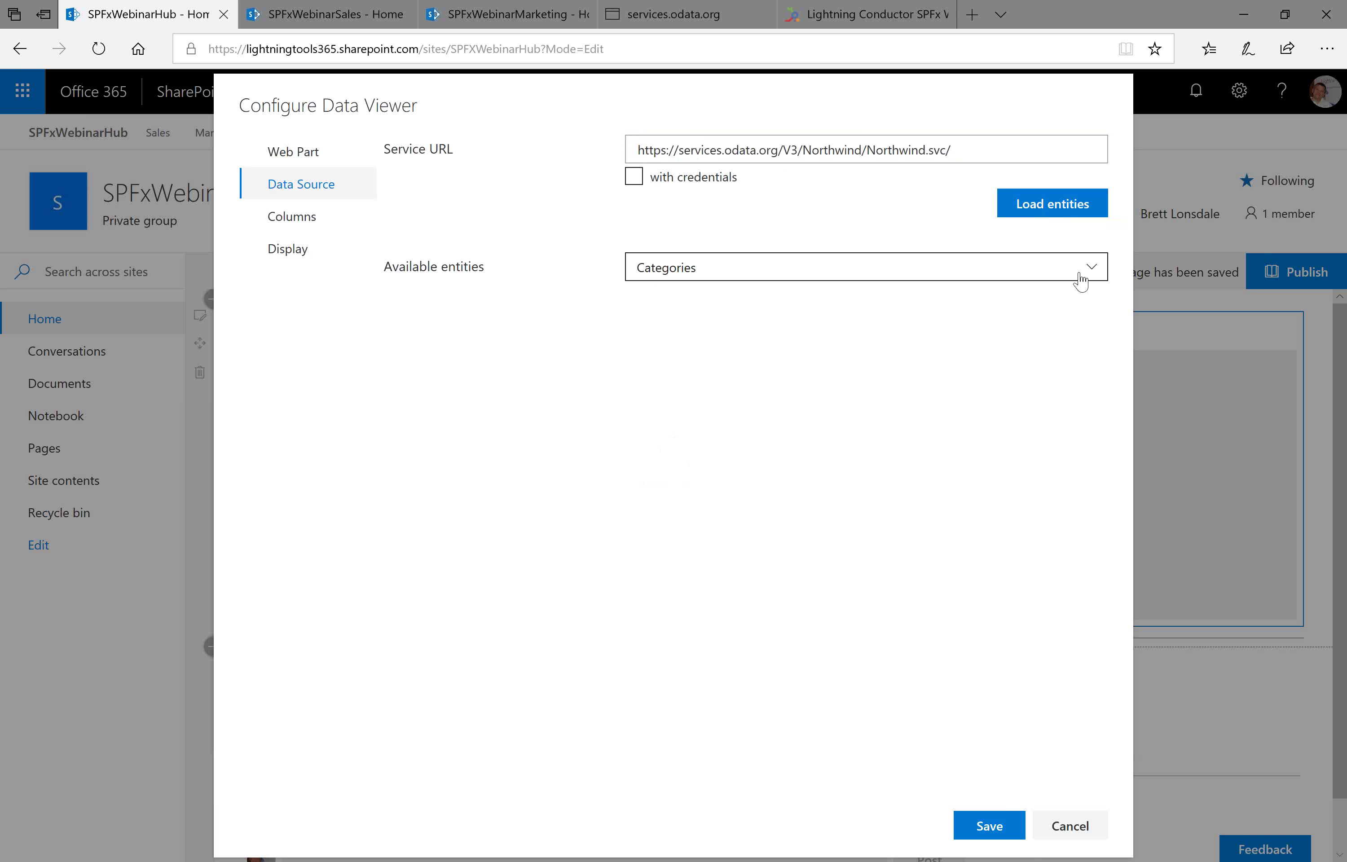
{"action": "left_click", "coordinate": [1088, 268]}
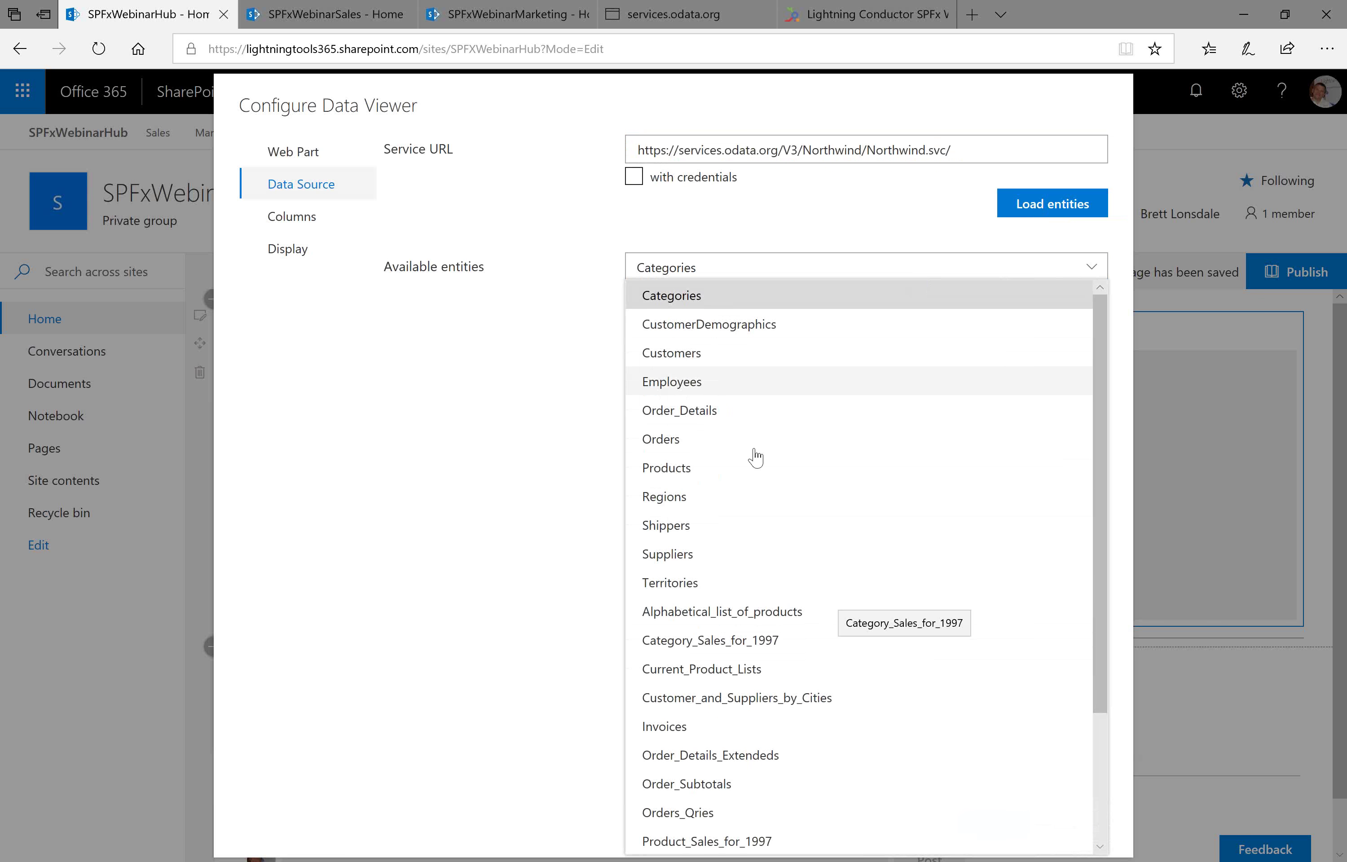
{"action": "left_click", "coordinate": [702, 475]}
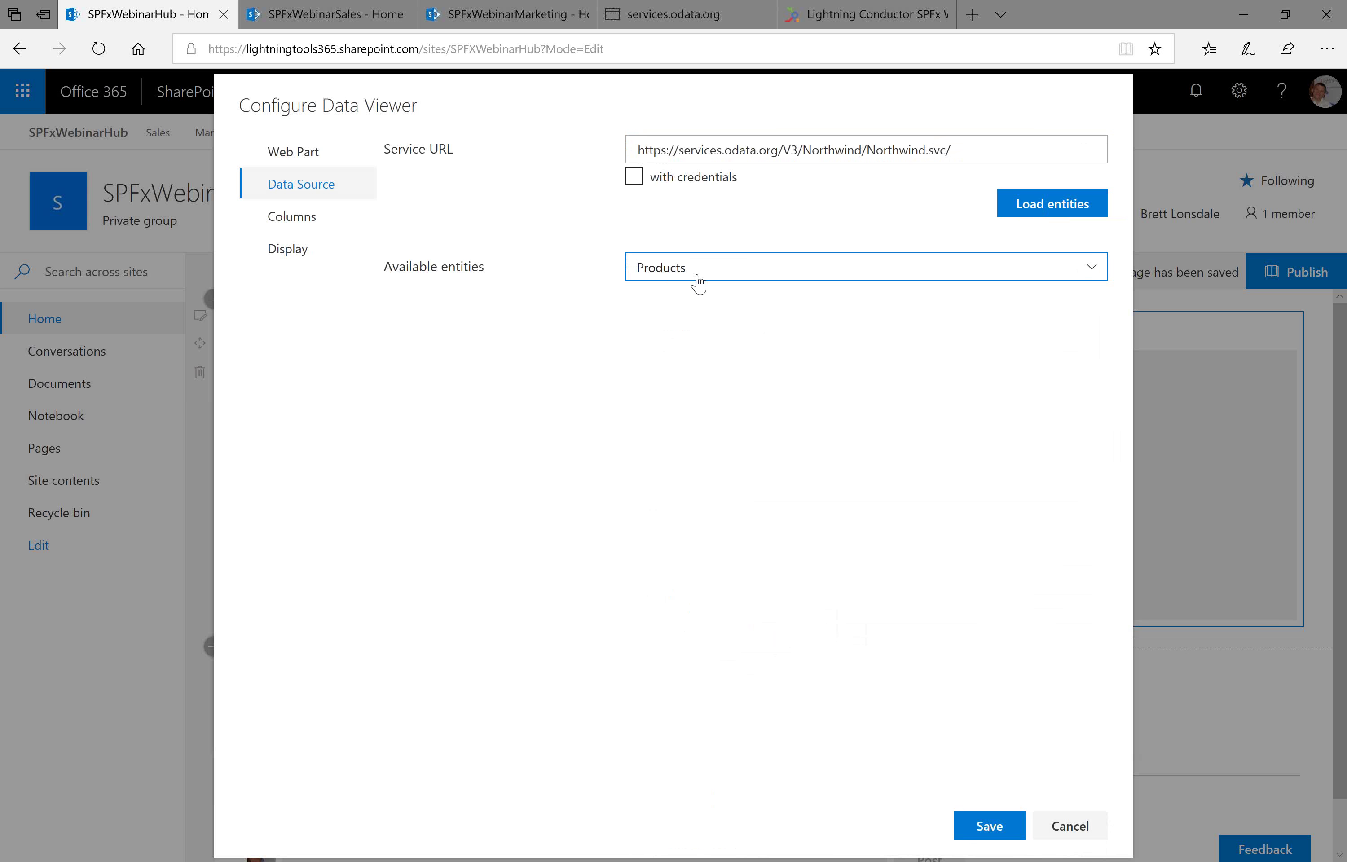
- Include all Products columns in the Data Viewer except SupplierID and CategoryID
{"action": "left_click", "coordinate": [260, 223]}
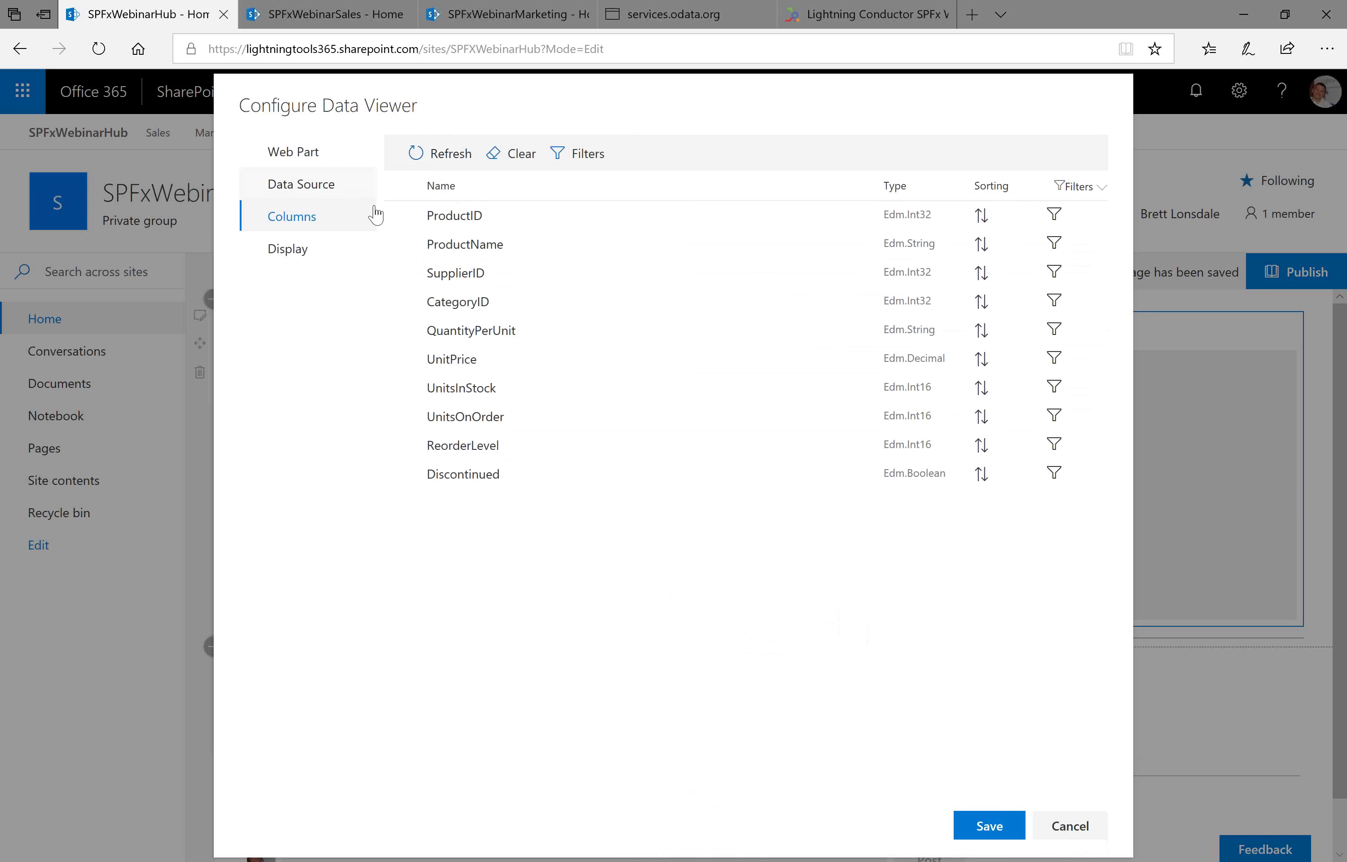
{"action": "left_click", "coordinate": [402, 185]}
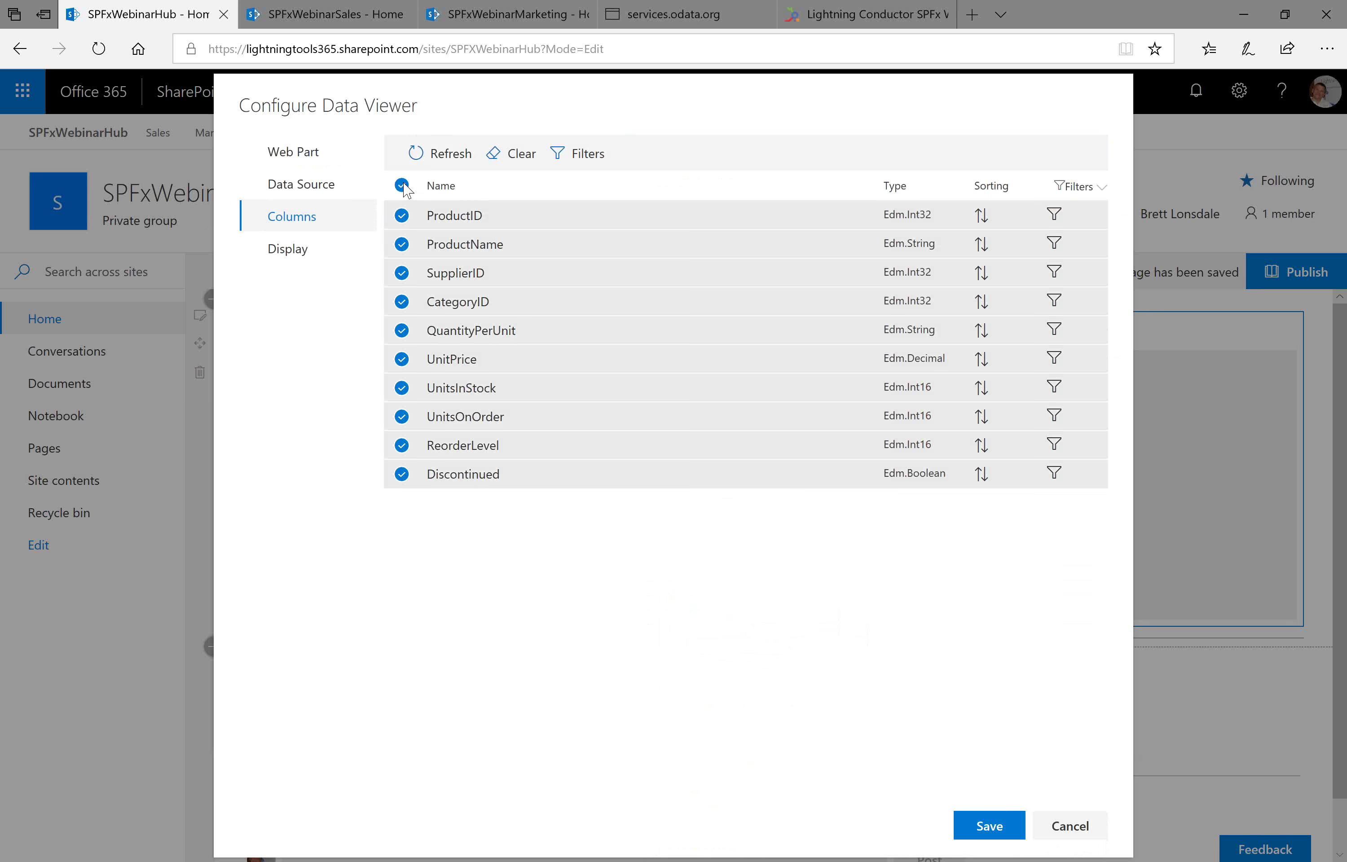
{"action": "left_click", "coordinate": [402, 274]}
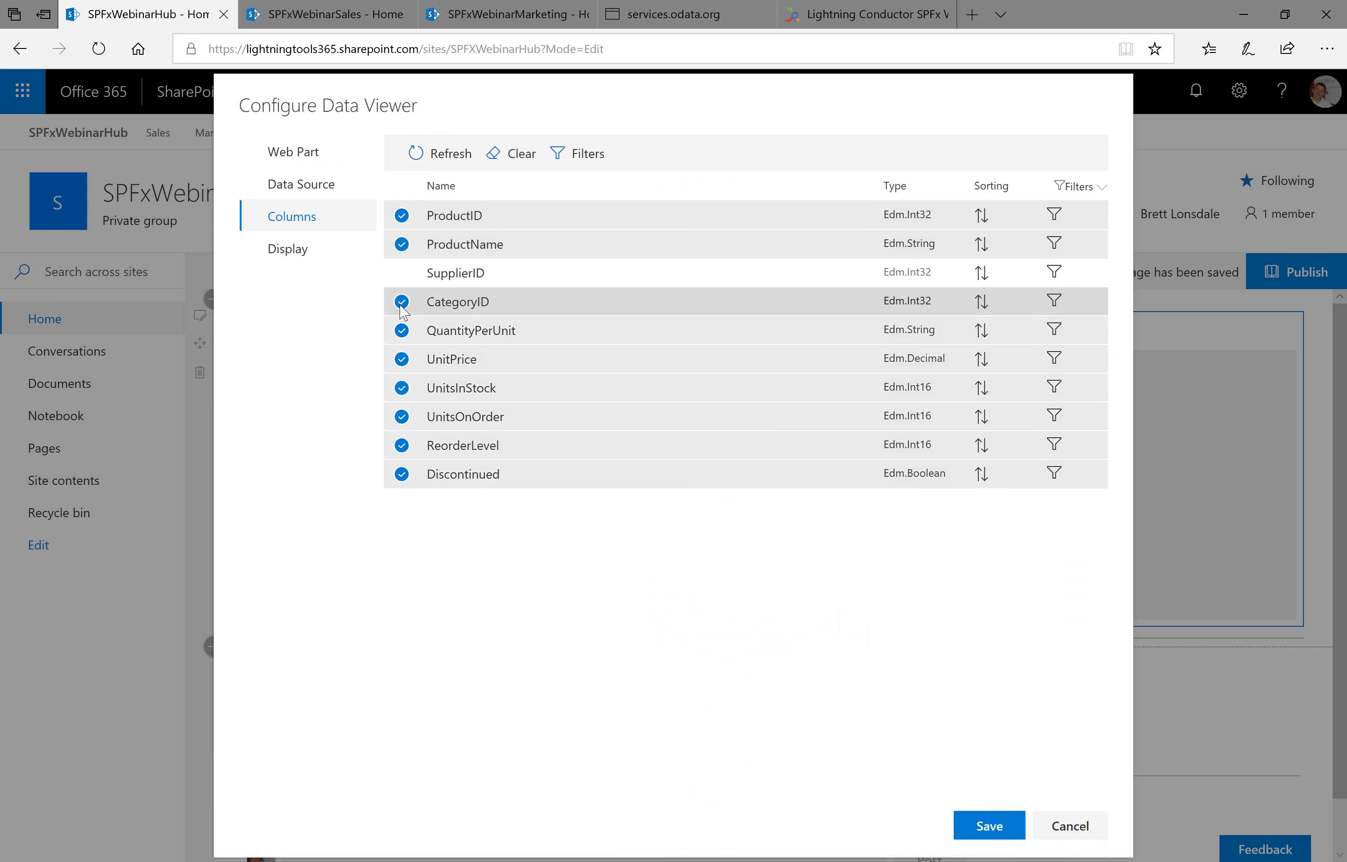
{"action": "left_click", "coordinate": [402, 303]}
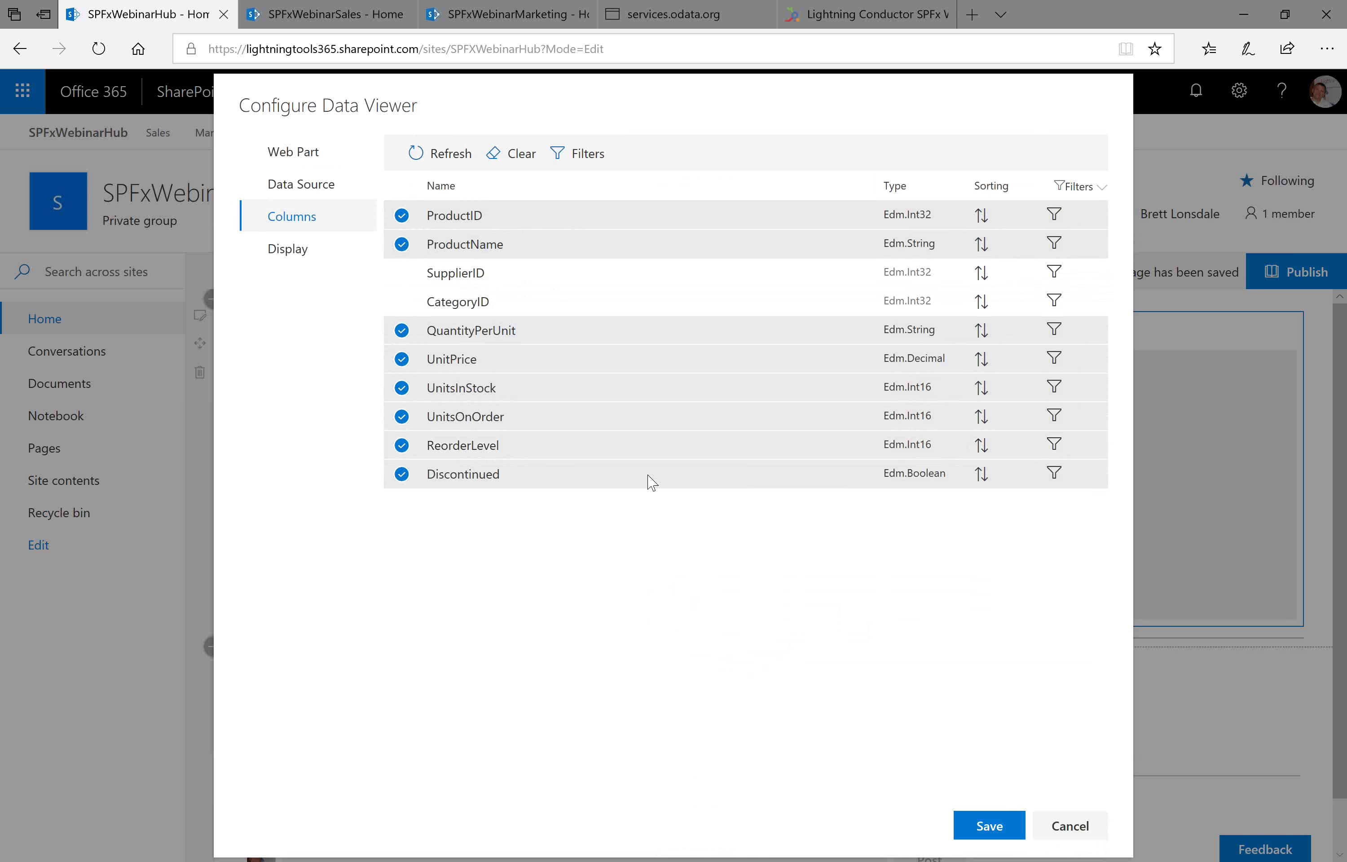
- Set the display format of the UnitPrice column to Currency
{"action": "left_click", "coordinate": [279, 259]}
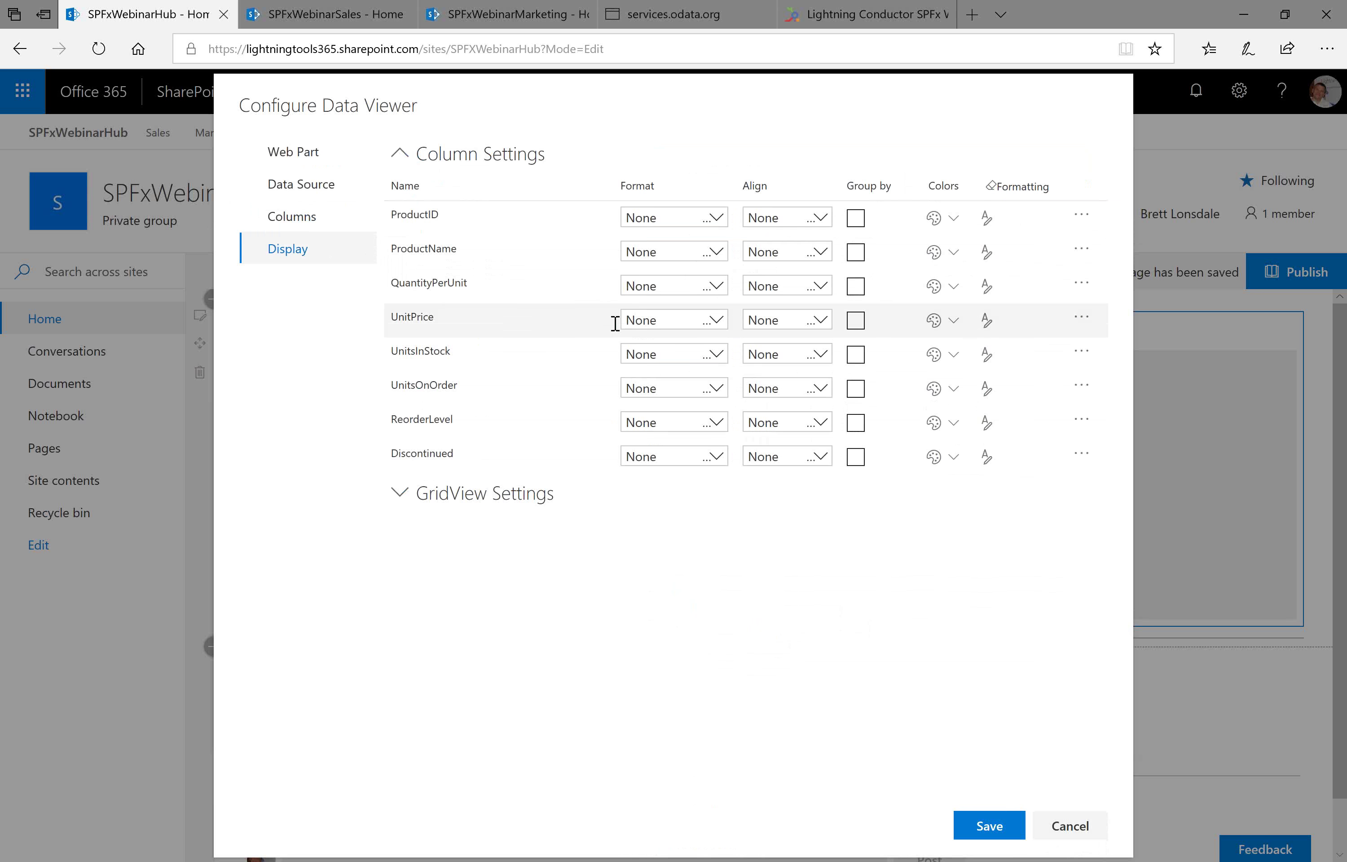
{"action": "left_click", "coordinate": [724, 320]}
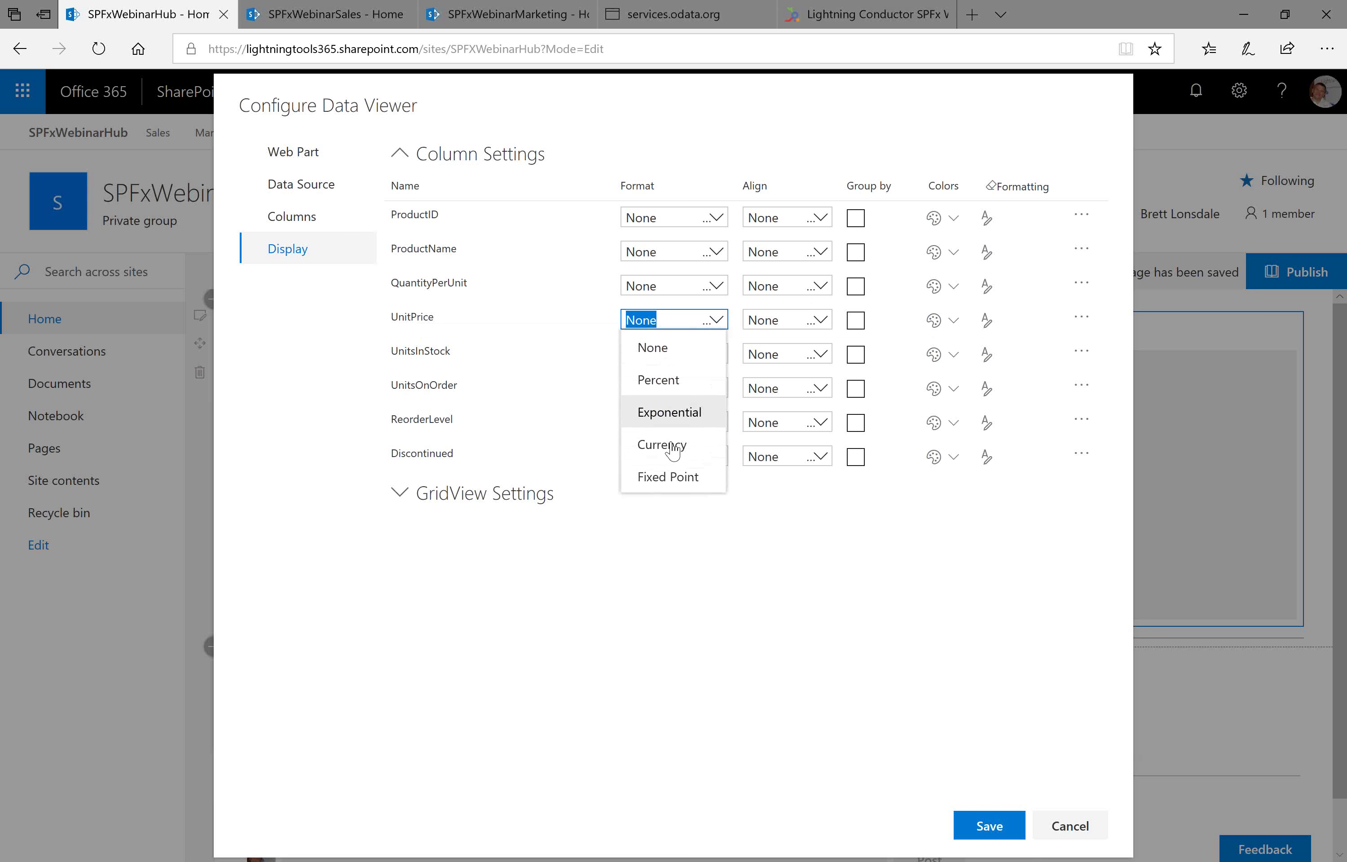
{"action": "left_click", "coordinate": [715, 451]}
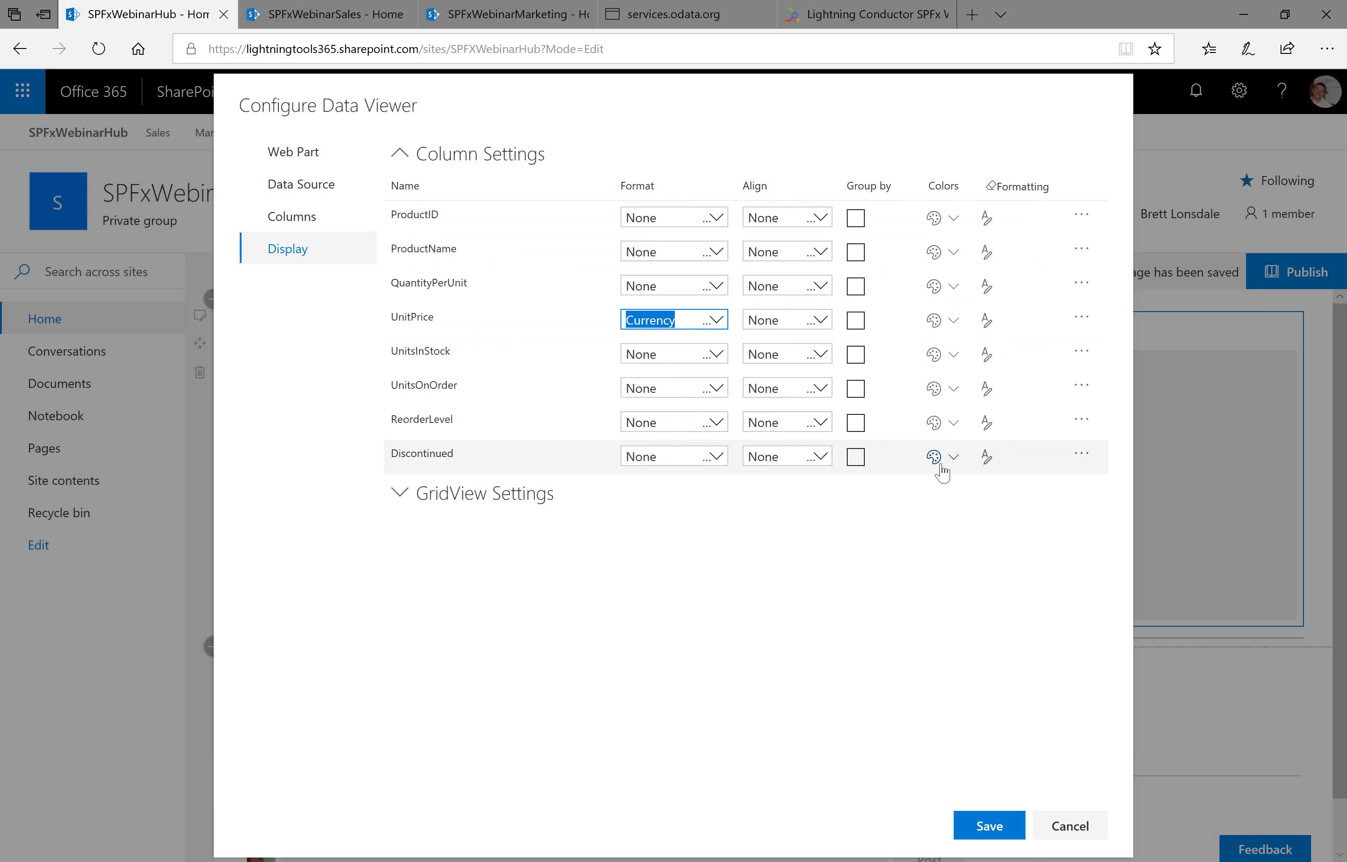
- Give the Discontinued column's conditional style a large solid circle icon with the green font color 2dc532
{"action": "left_click", "coordinate": [987, 461]}
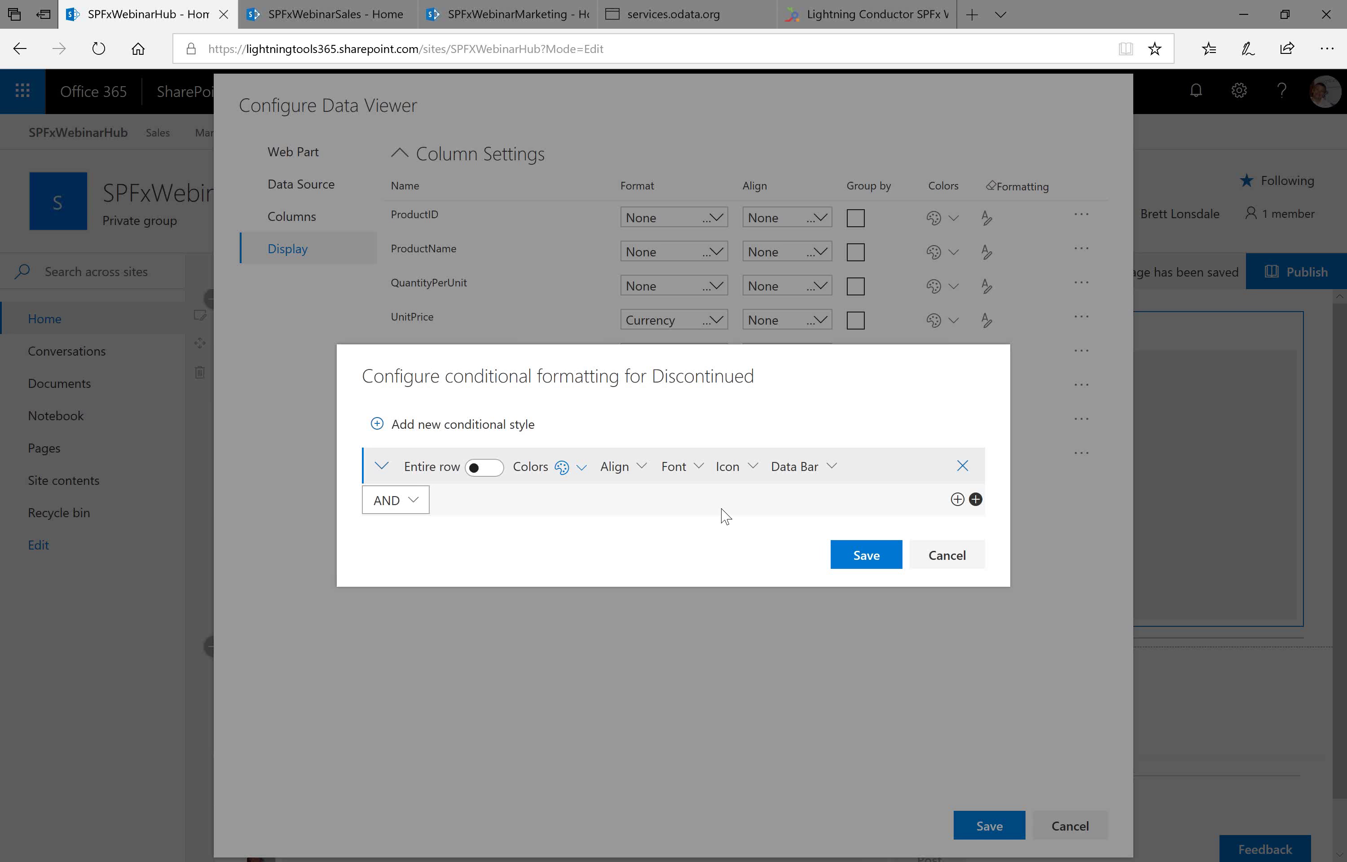
{"action": "left_click", "coordinate": [754, 467]}
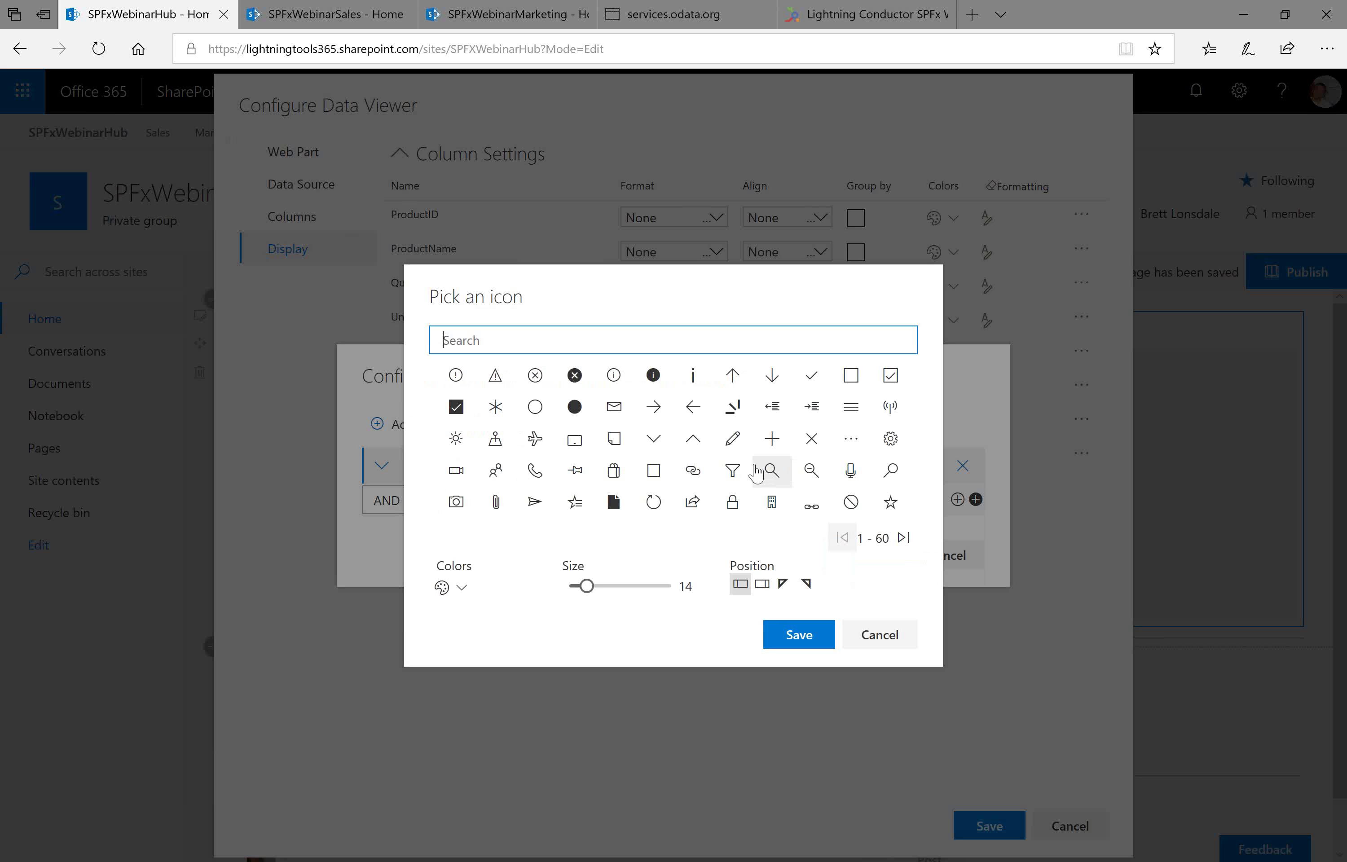
{"action": "left_click", "coordinate": [902, 541]}
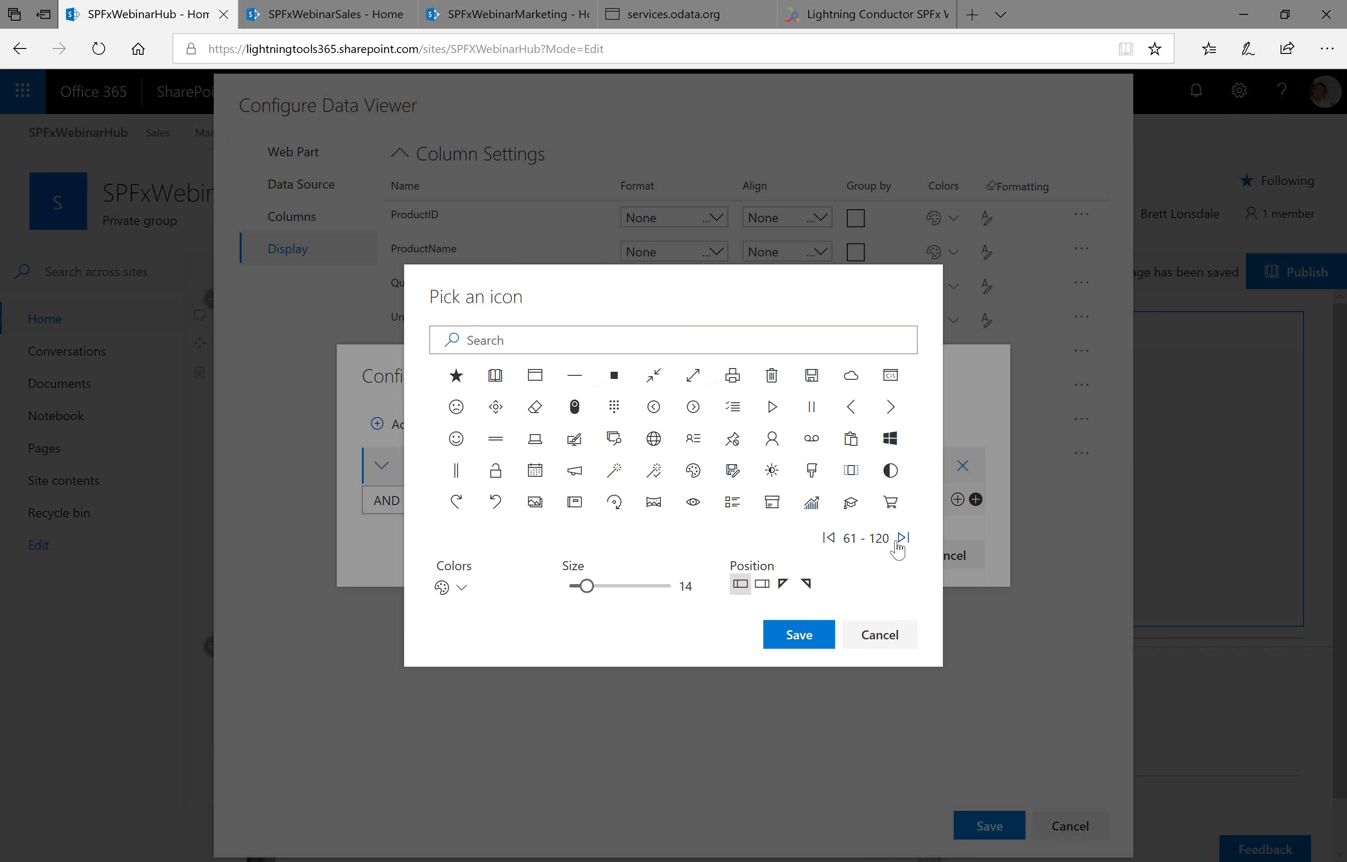
{"action": "left_click", "coordinate": [897, 545]}
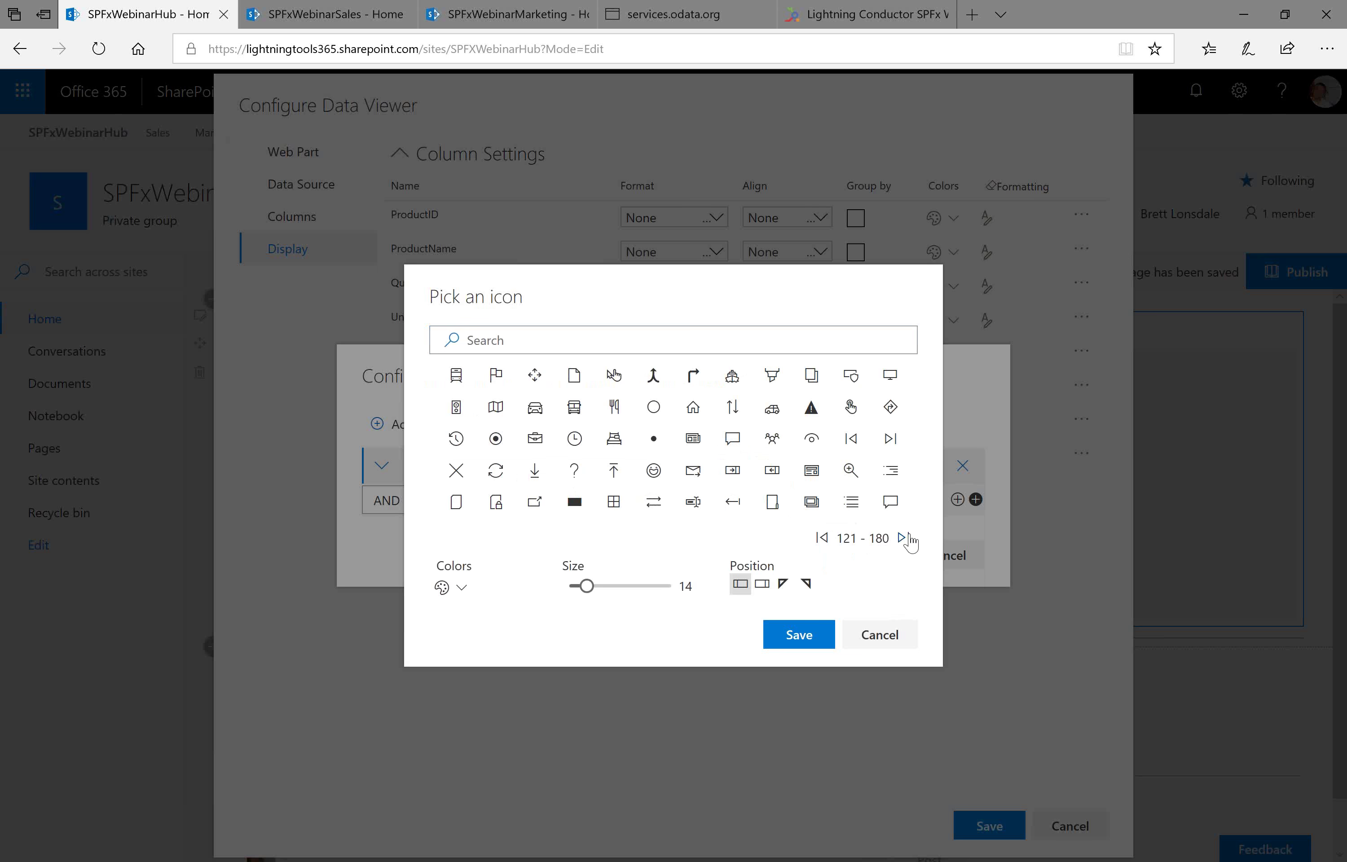
{"action": "left_click", "coordinate": [904, 539]}
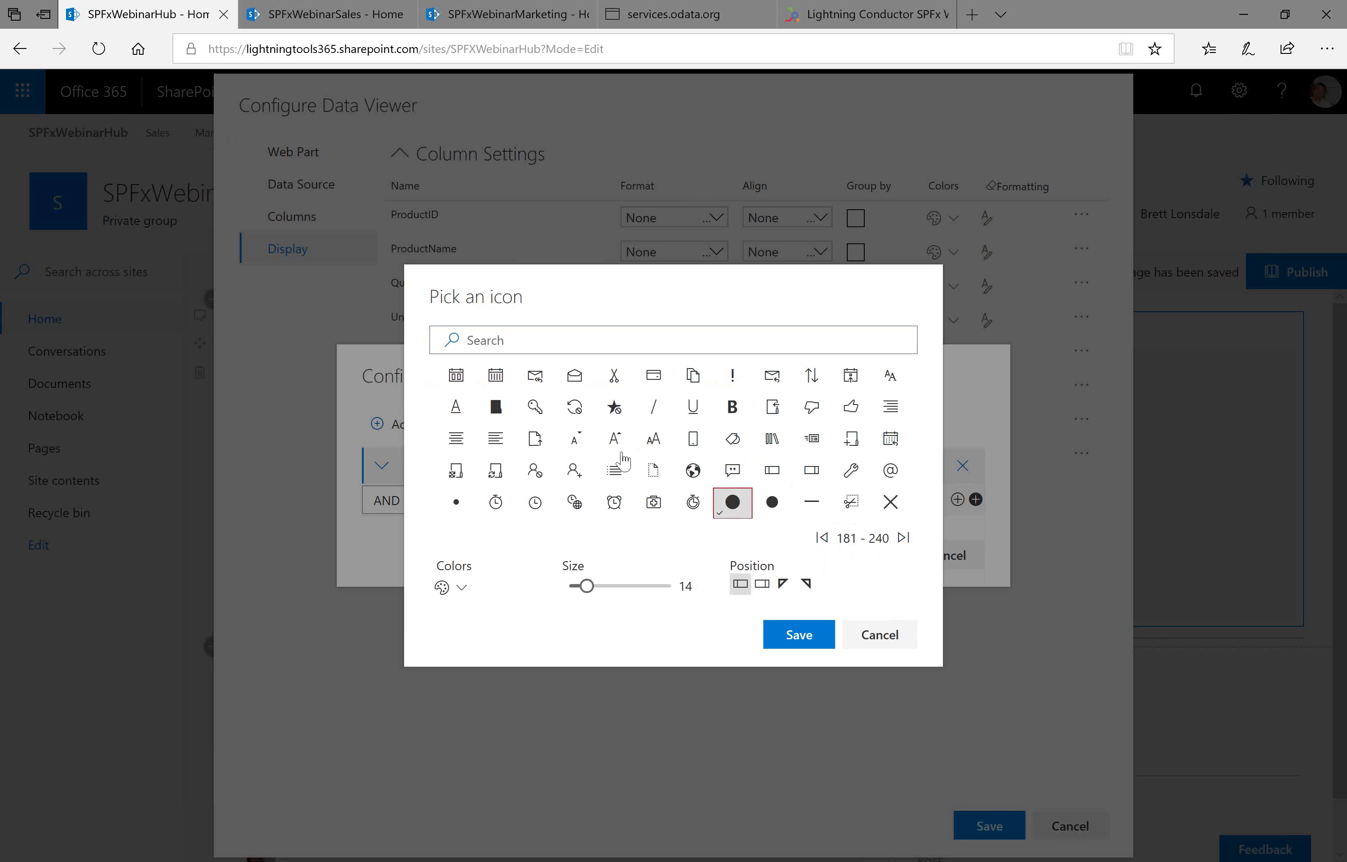
{"action": "left_click", "coordinate": [734, 499]}
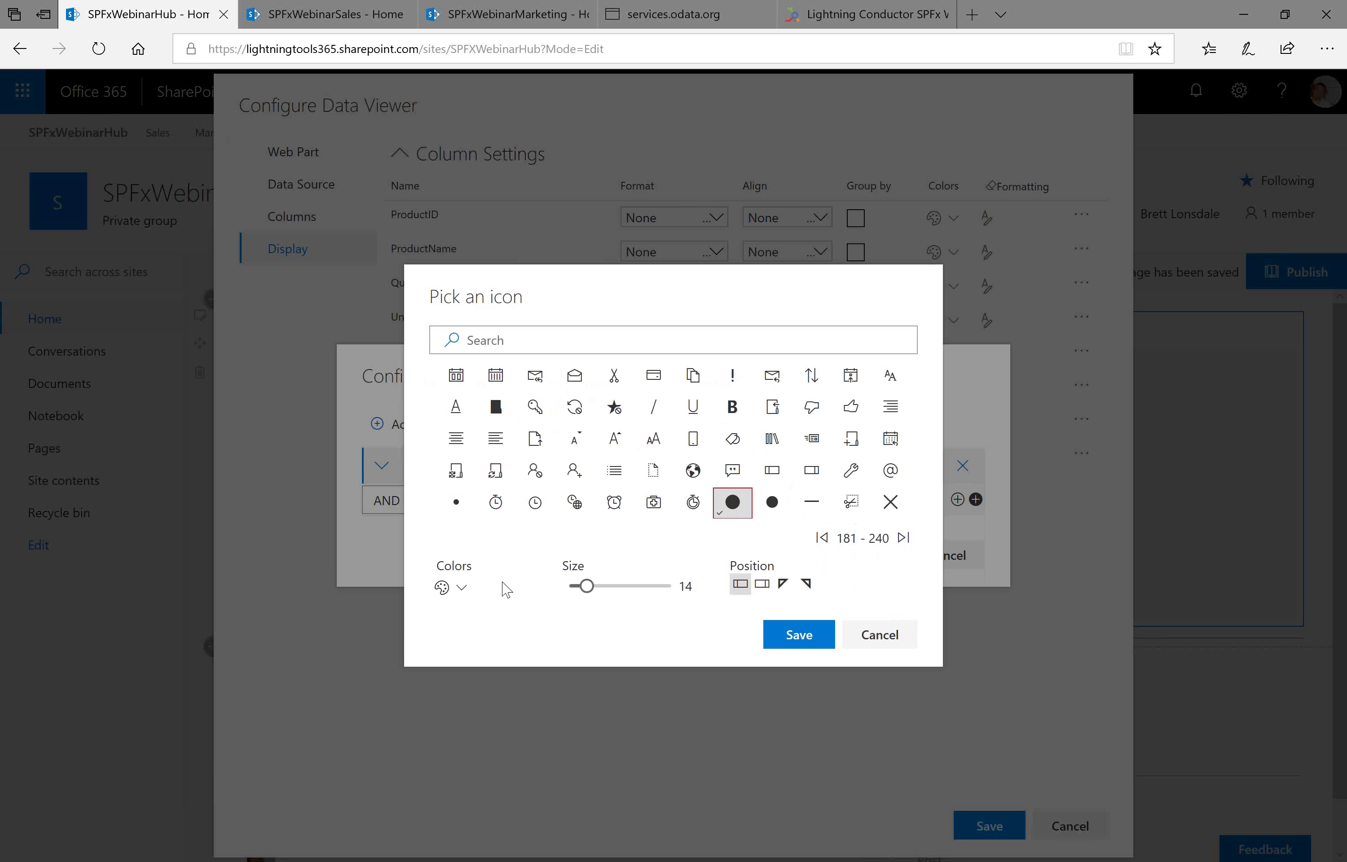
{"action": "left_click", "coordinate": [463, 589]}
{"action": "mouse_move", "coordinate": [510, 629]}
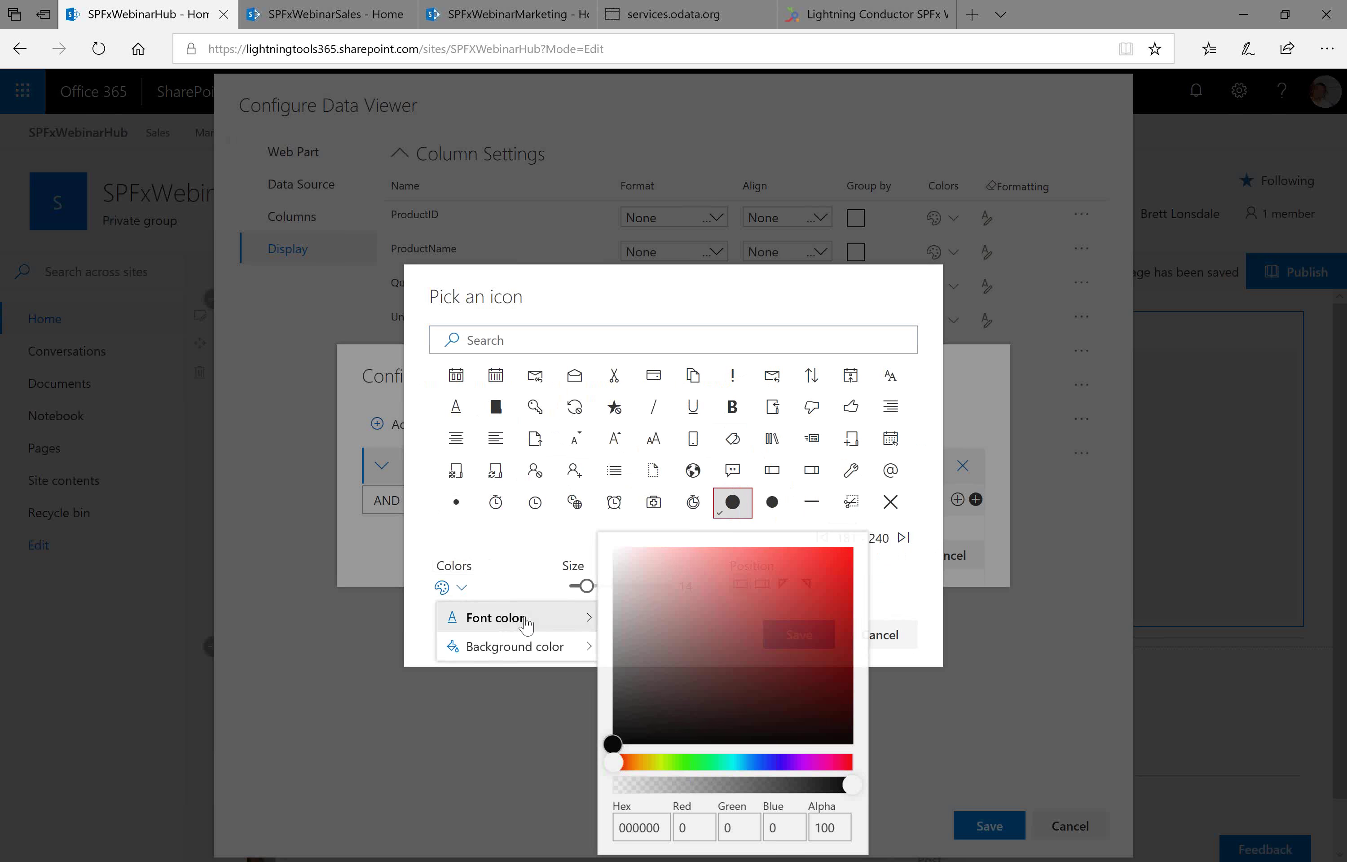
{"action": "left_click", "coordinate": [699, 765]}
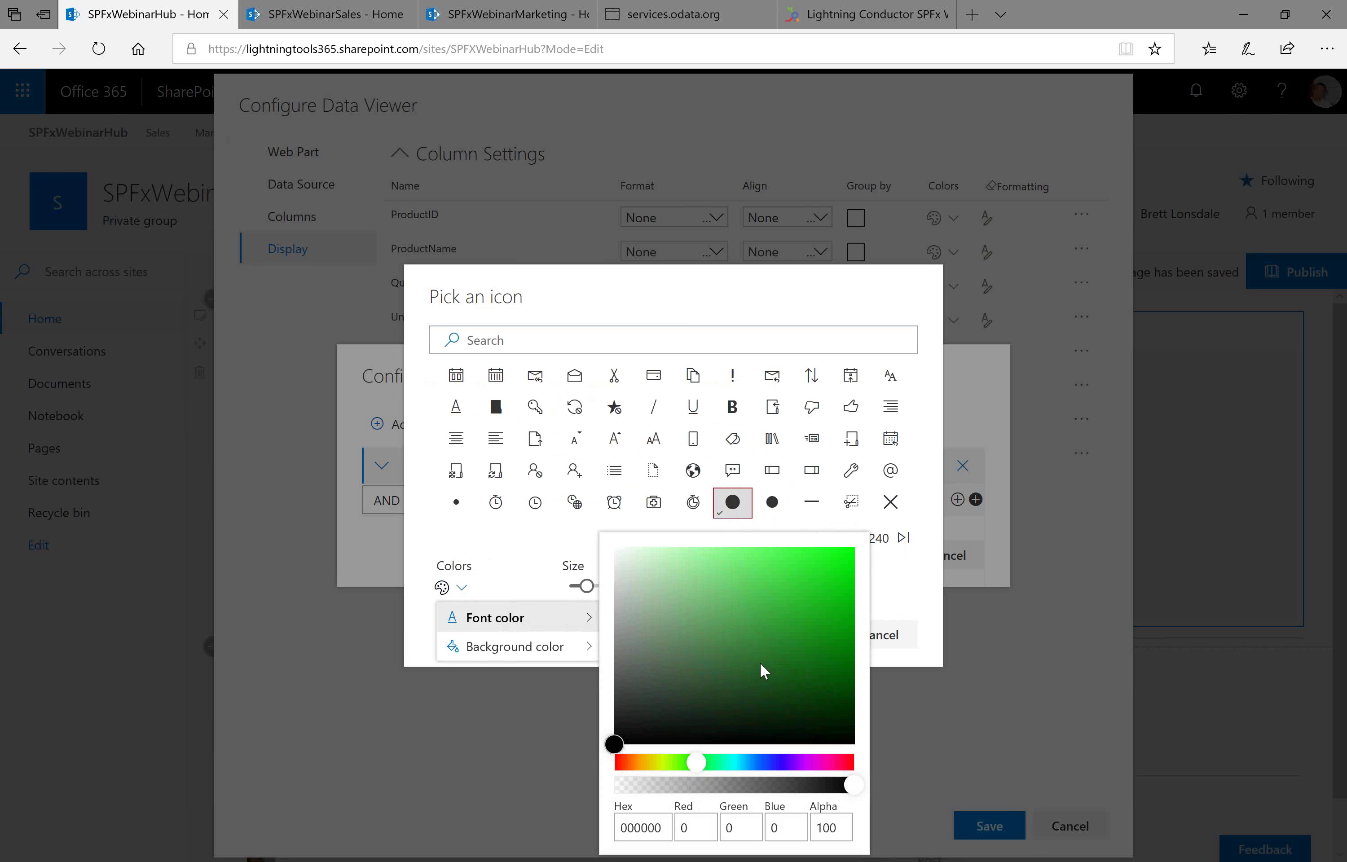
{"action": "left_click", "coordinate": [800, 593]}
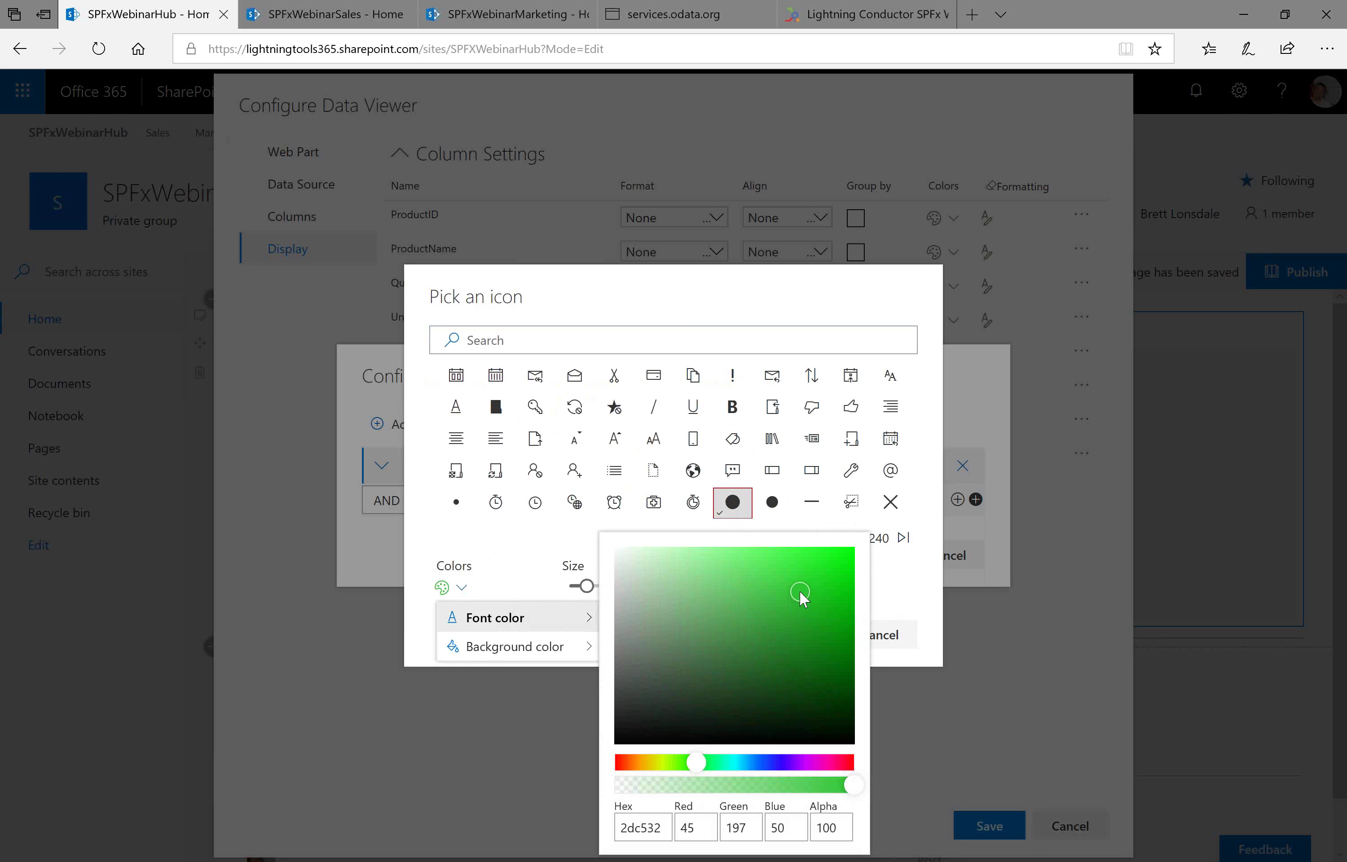
{"action": "left_click", "coordinate": [891, 603]}
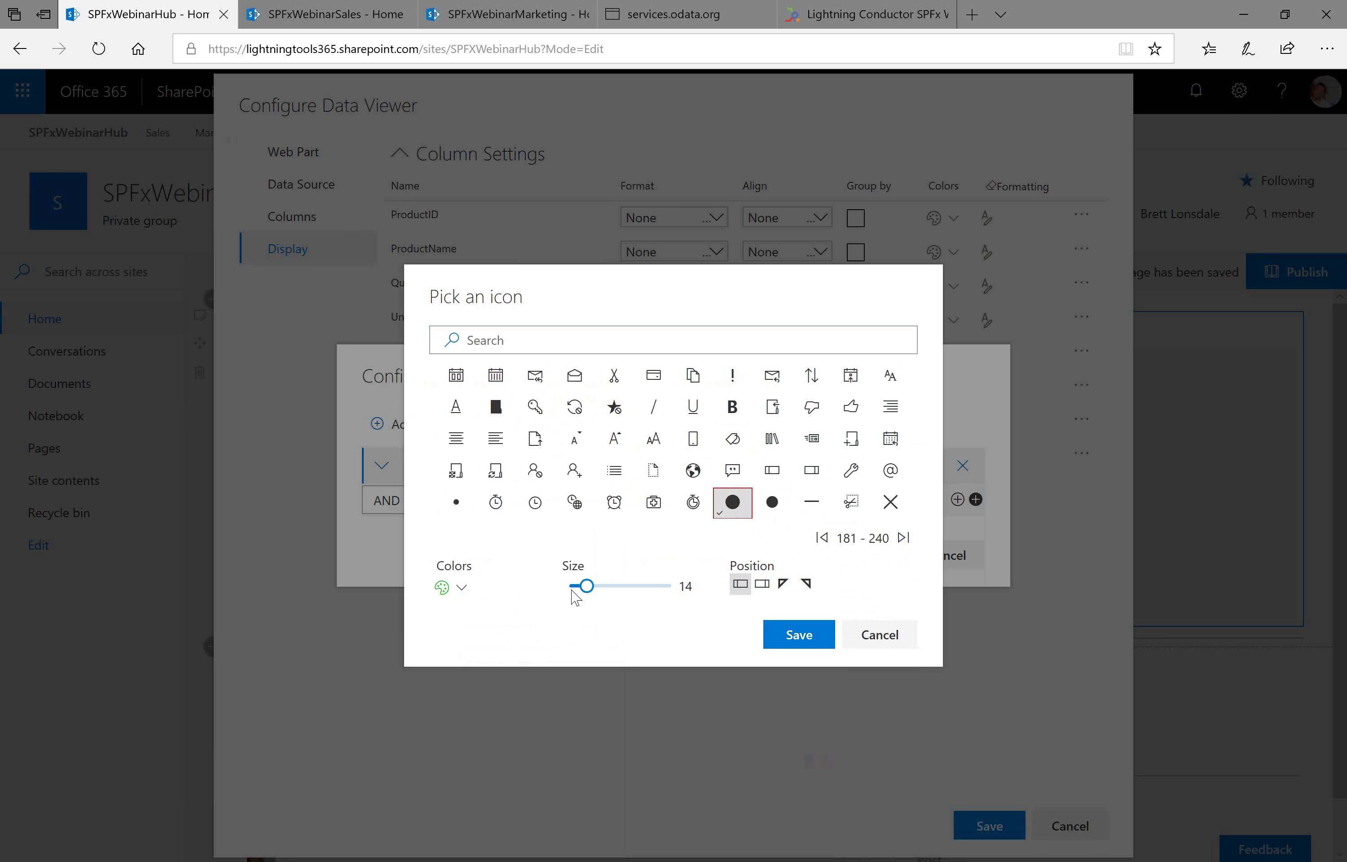
{"action": "left_click", "coordinate": [799, 635]}
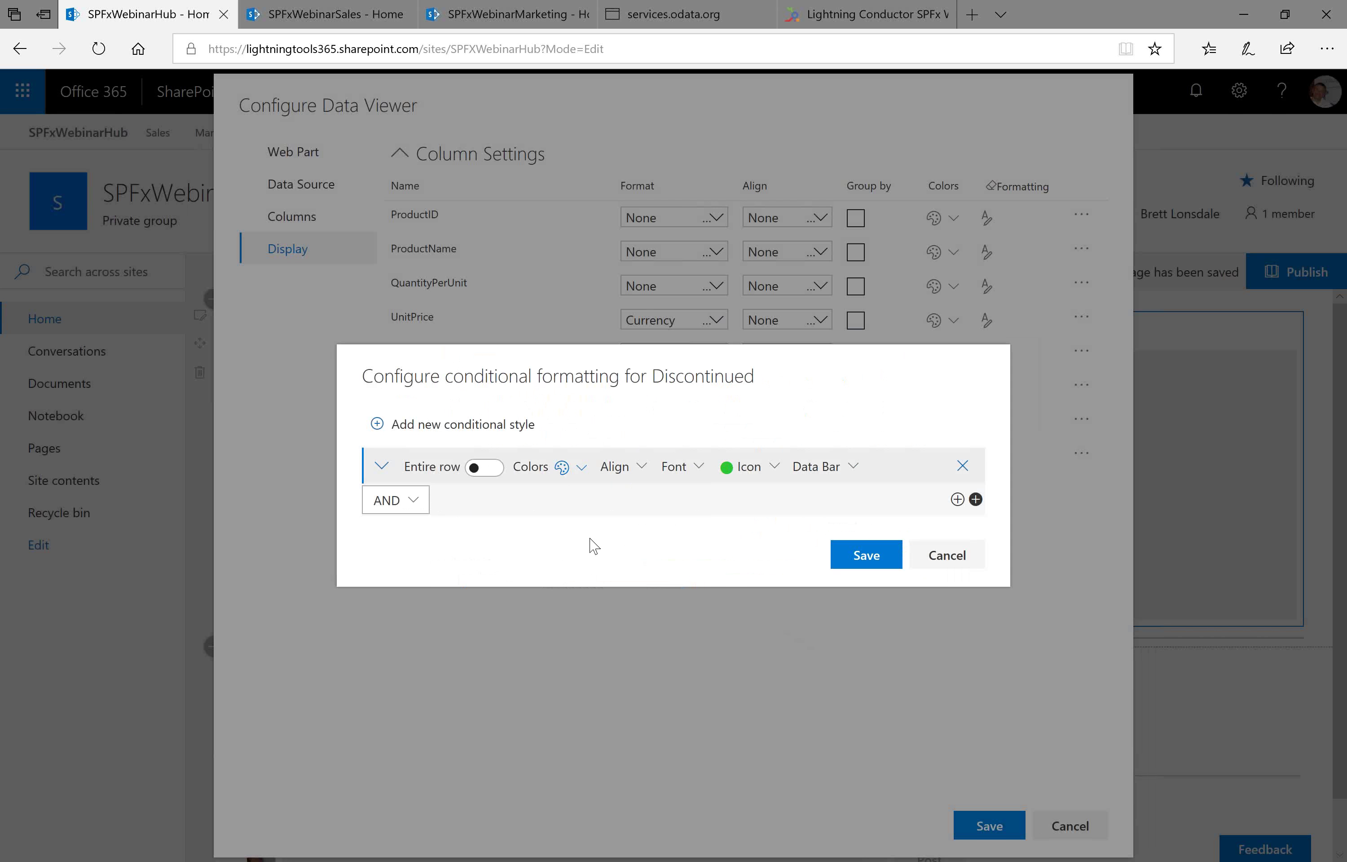
- Add the condition Discontinued = False to the green circle style
{"action": "left_click", "coordinate": [957, 499]}
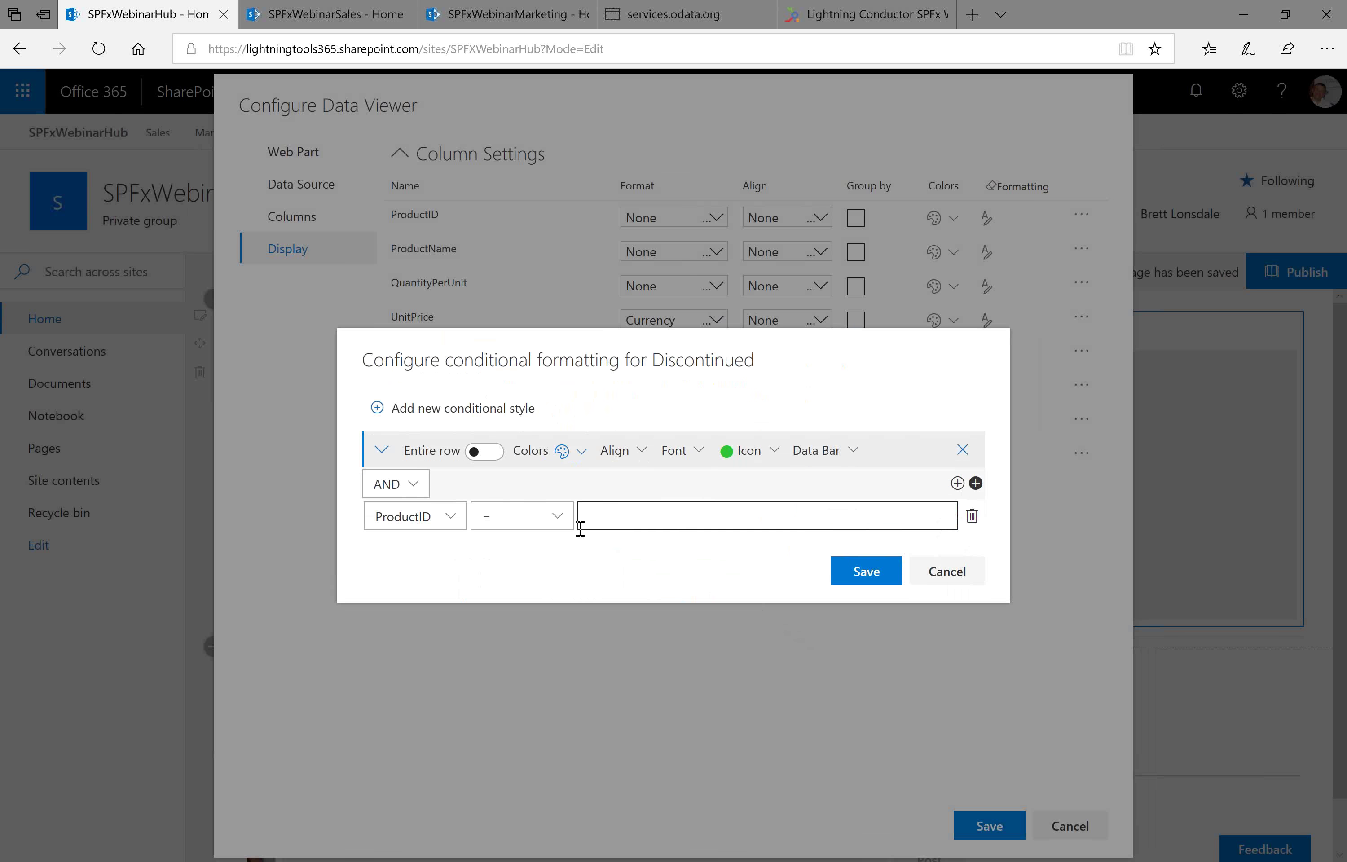
{"action": "left_click", "coordinate": [448, 517]}
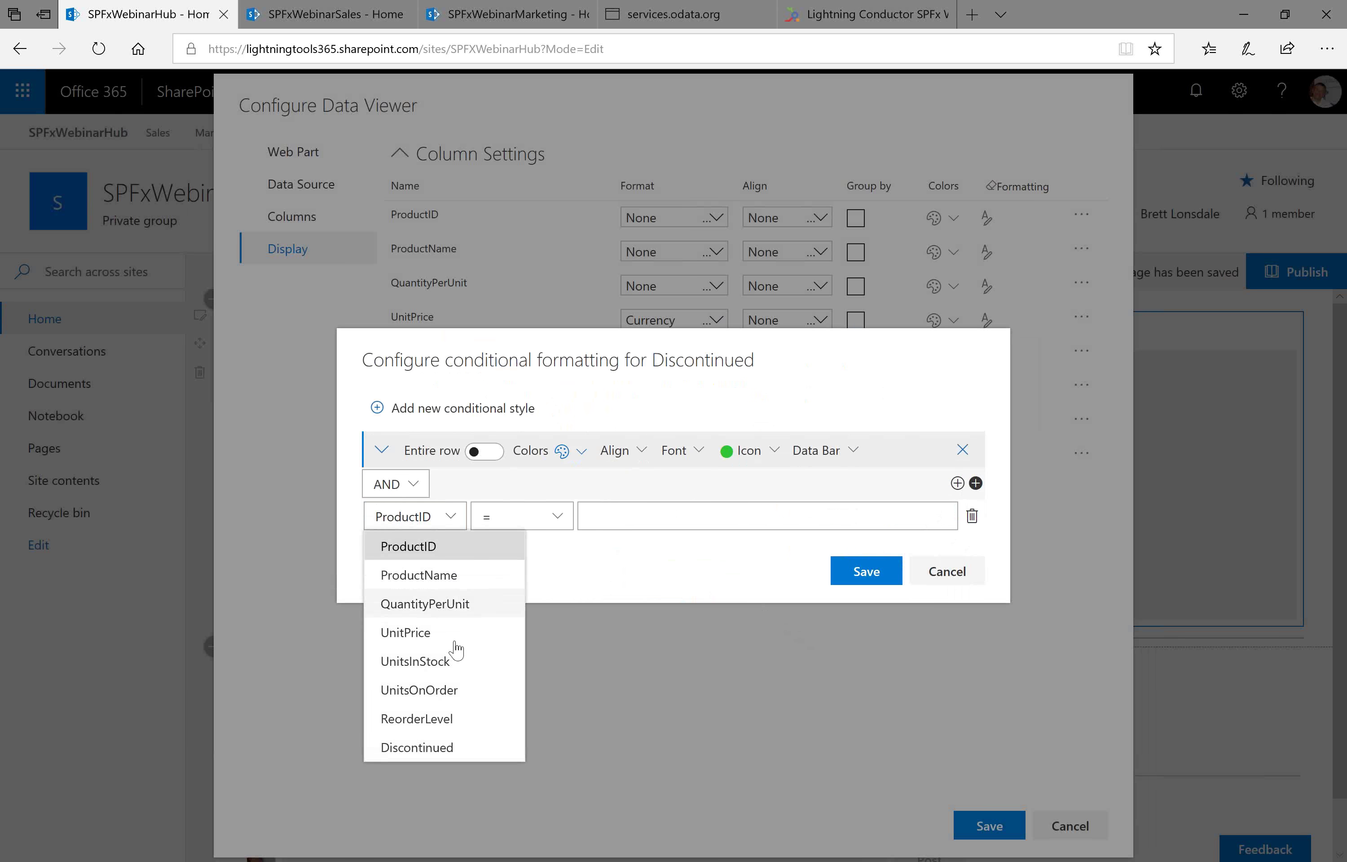
{"action": "left_click", "coordinate": [464, 749]}
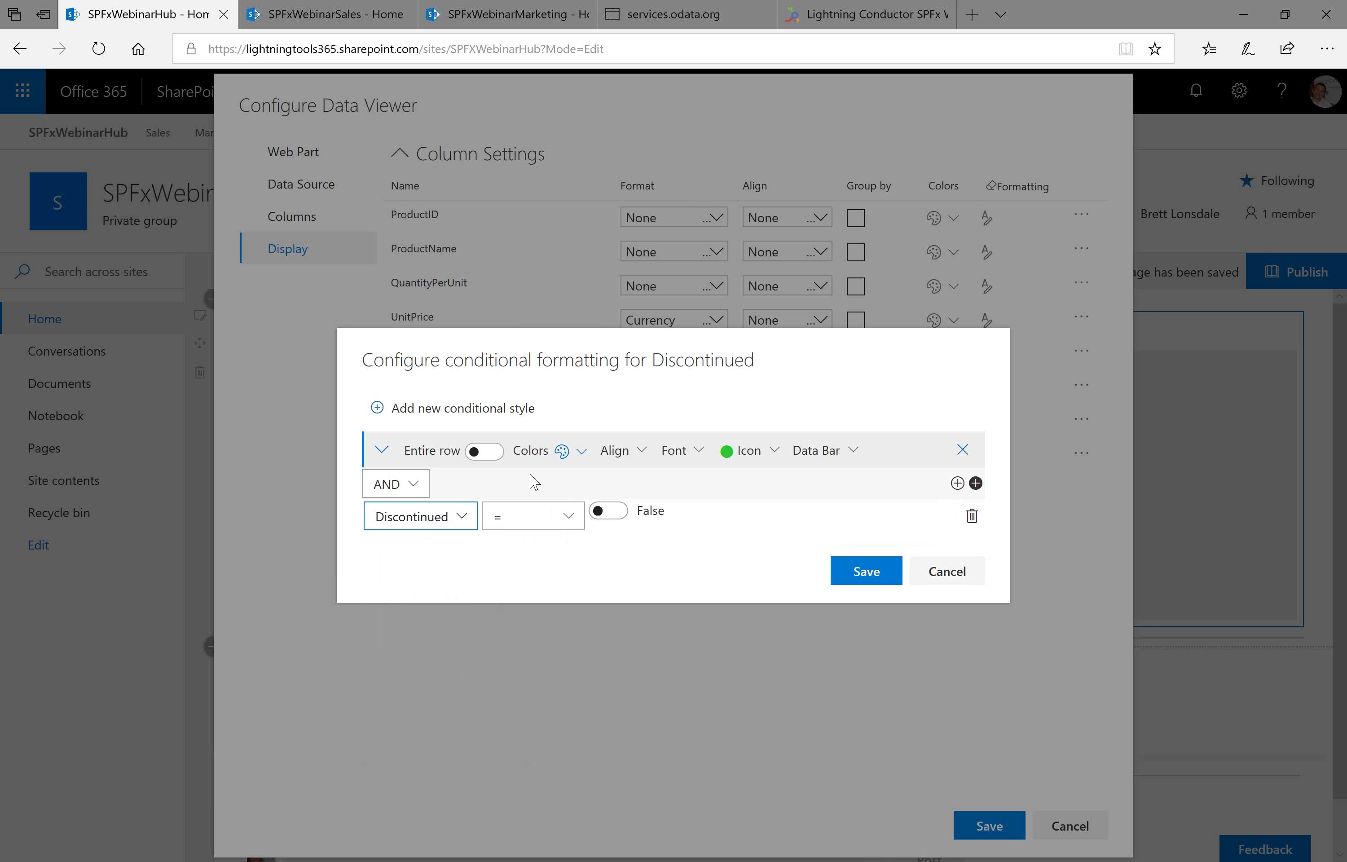
- Add a second conditional style for the Discontinued column with the same large solid circle icon in bright red
{"action": "left_click", "coordinate": [377, 408]}
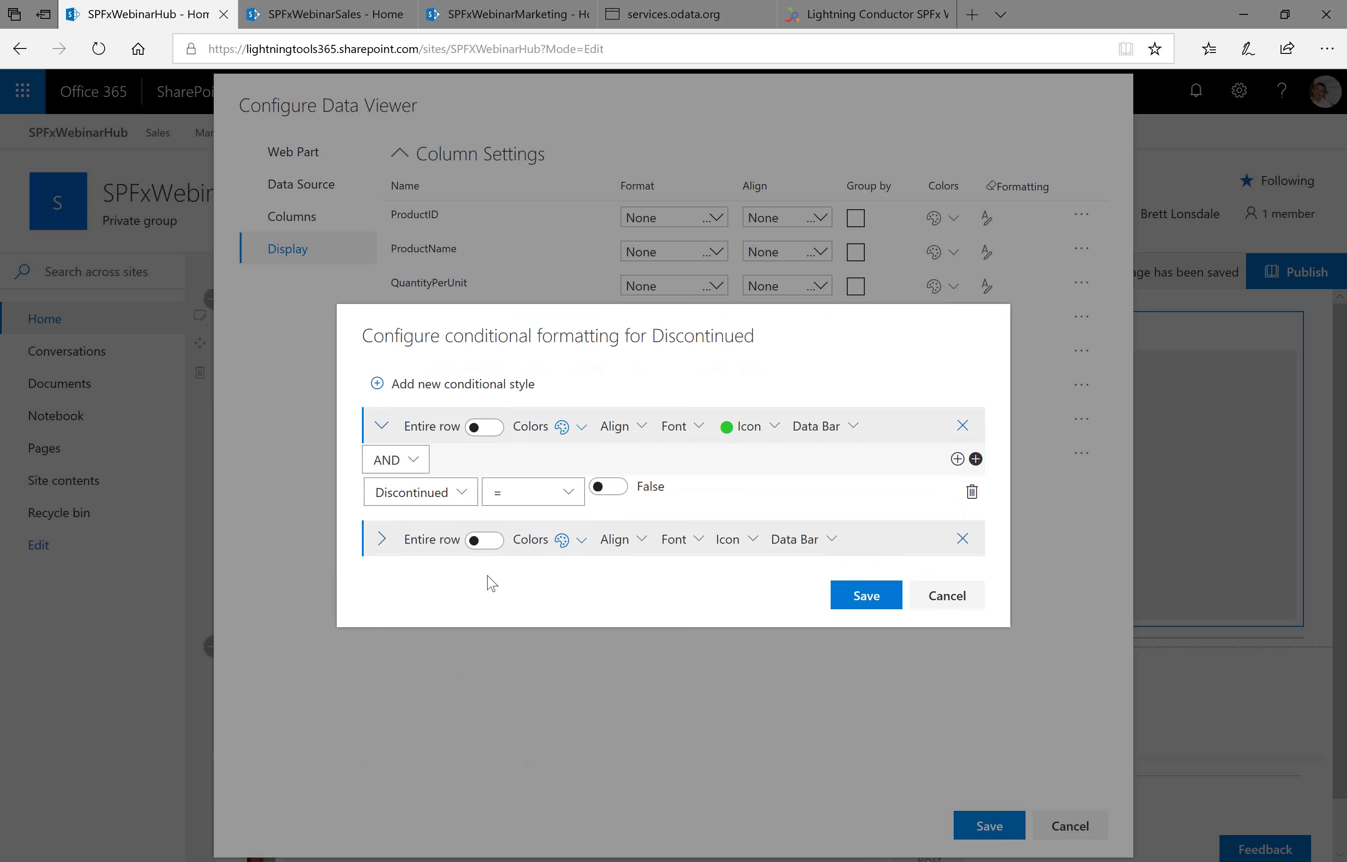
{"action": "left_click", "coordinate": [382, 539]}
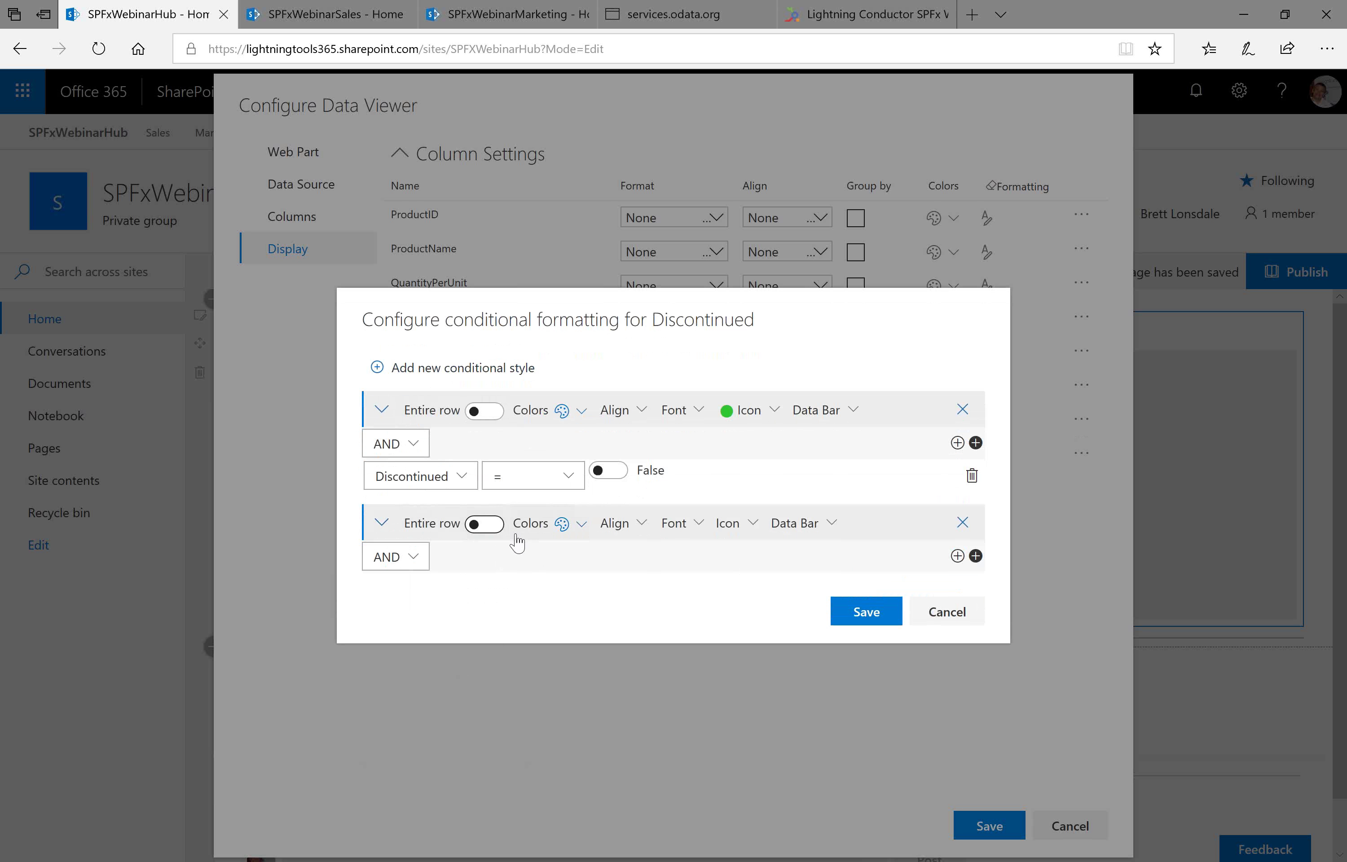
{"action": "left_click", "coordinate": [750, 533]}
{"action": "left_click", "coordinate": [904, 540]}
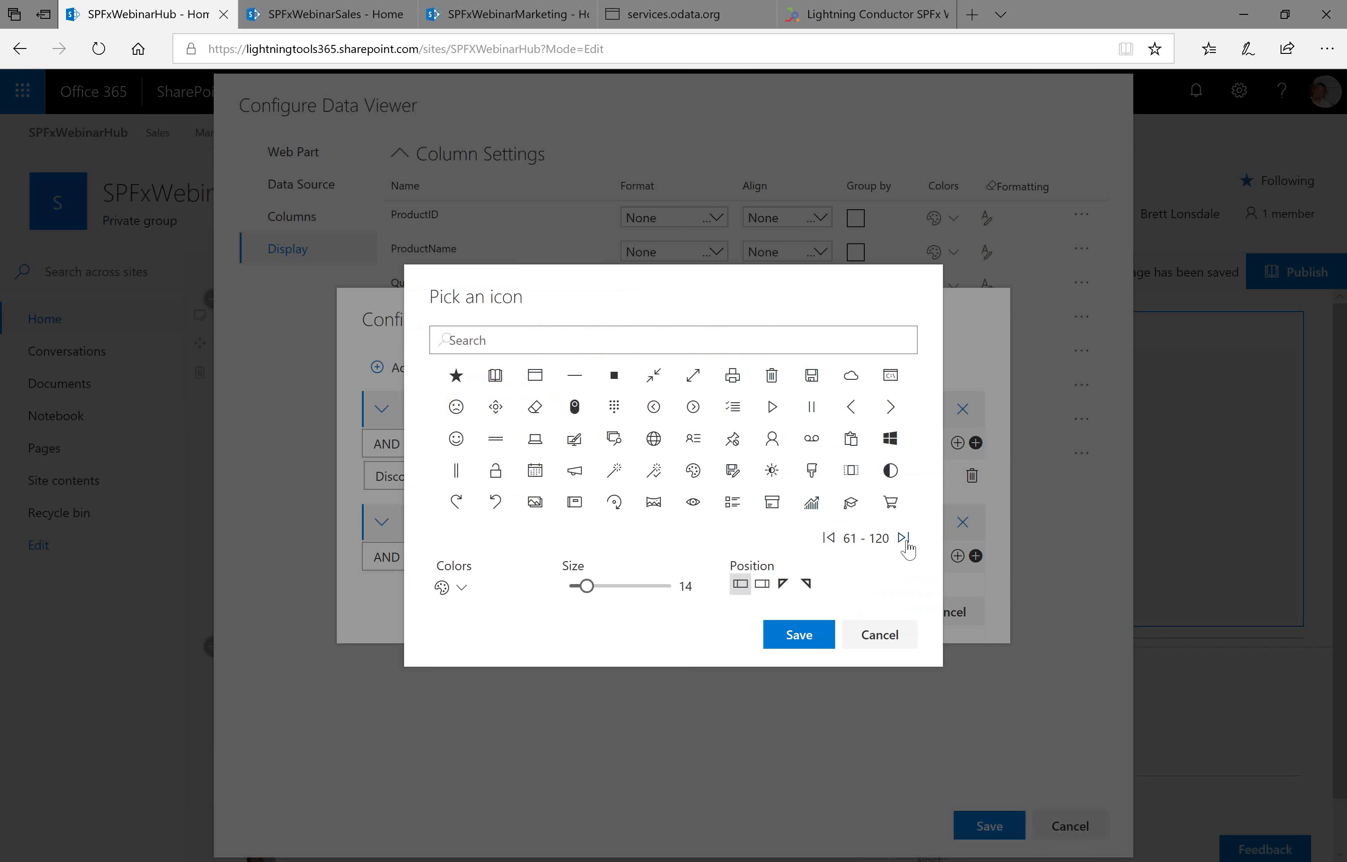
{"action": "left_click", "coordinate": [904, 540]}
{"action": "left_click", "coordinate": [904, 541]}
{"action": "left_click", "coordinate": [733, 503]}
{"action": "left_click", "coordinate": [463, 588]}
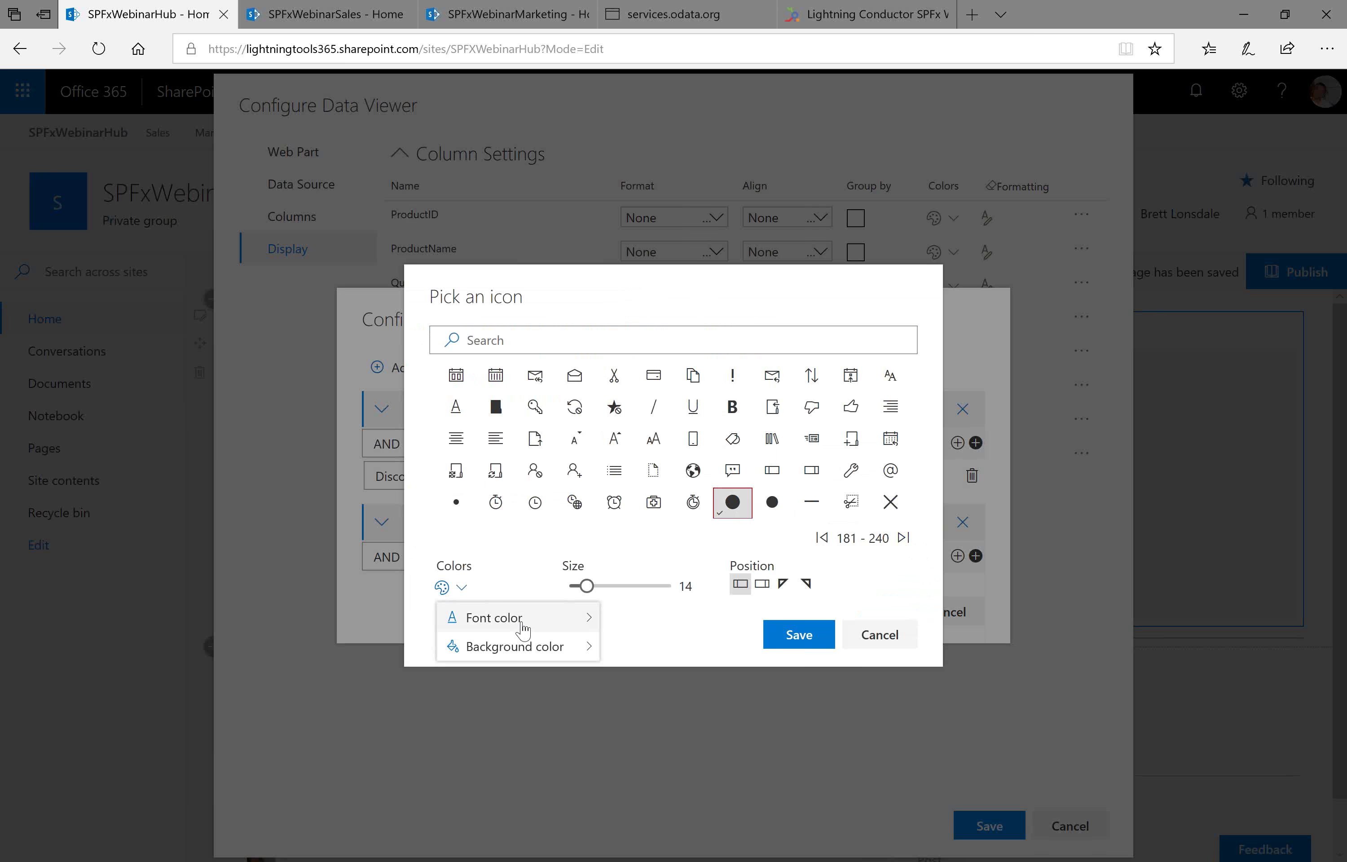
{"action": "left_click", "coordinate": [498, 618]}
{"action": "left_click", "coordinate": [822, 589]}
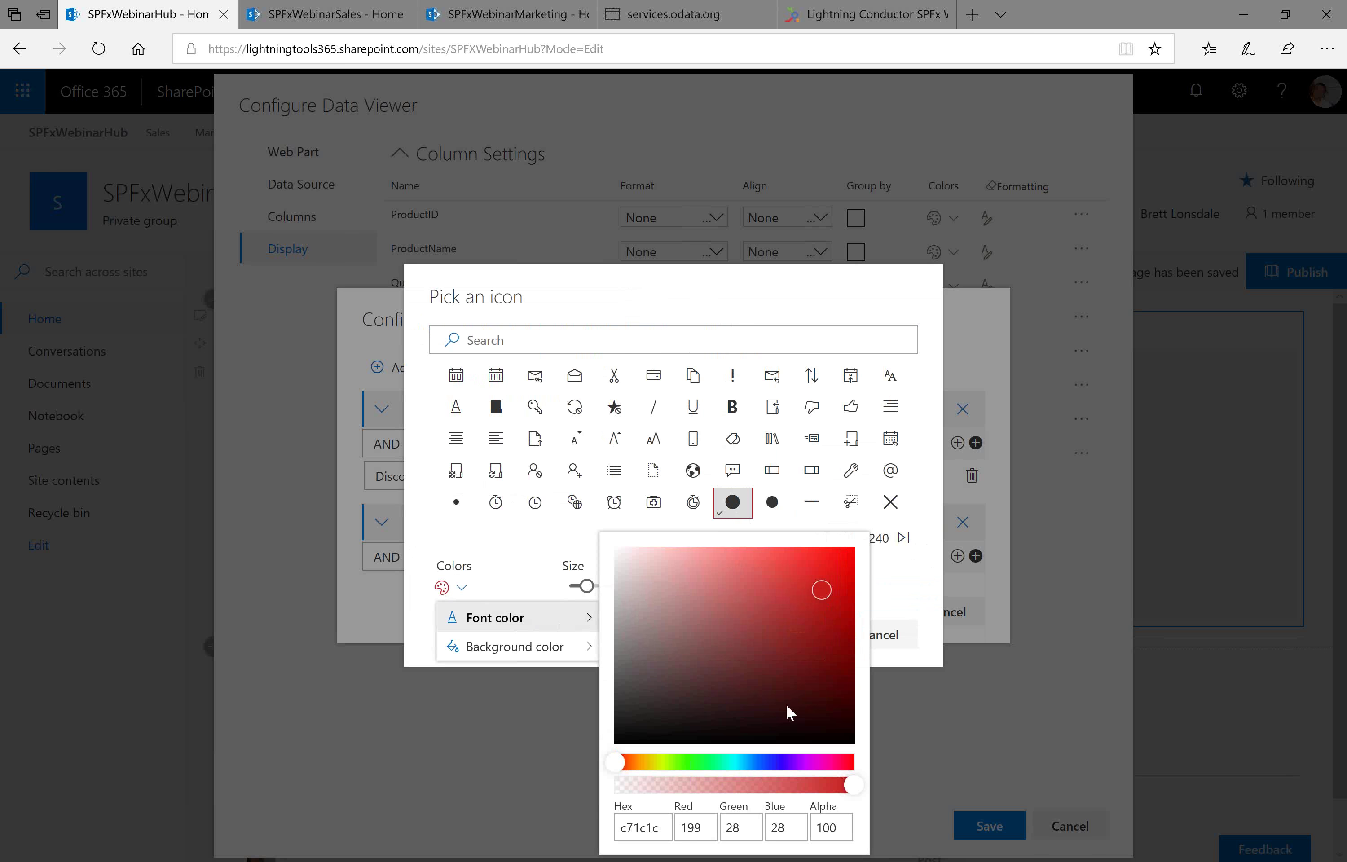
{"action": "left_click", "coordinate": [830, 573]}
{"action": "left_click", "coordinate": [908, 572]}
{"action": "left_click", "coordinate": [797, 634]}
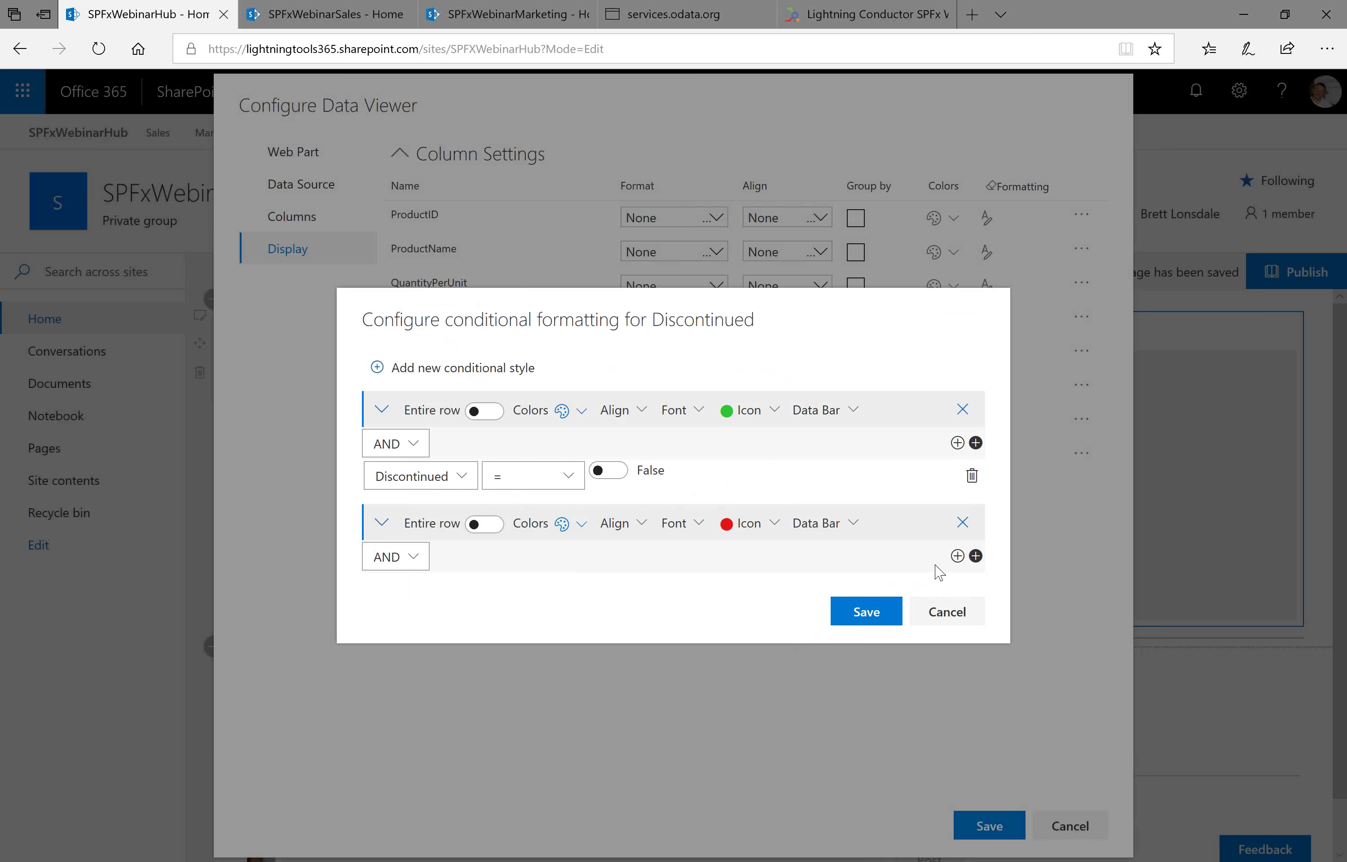
- Add the condition Discontinued = True to the red circle style and save the column's conditional formatting
{"action": "left_click", "coordinate": [956, 556]}
{"action": "left_click", "coordinate": [430, 573]}
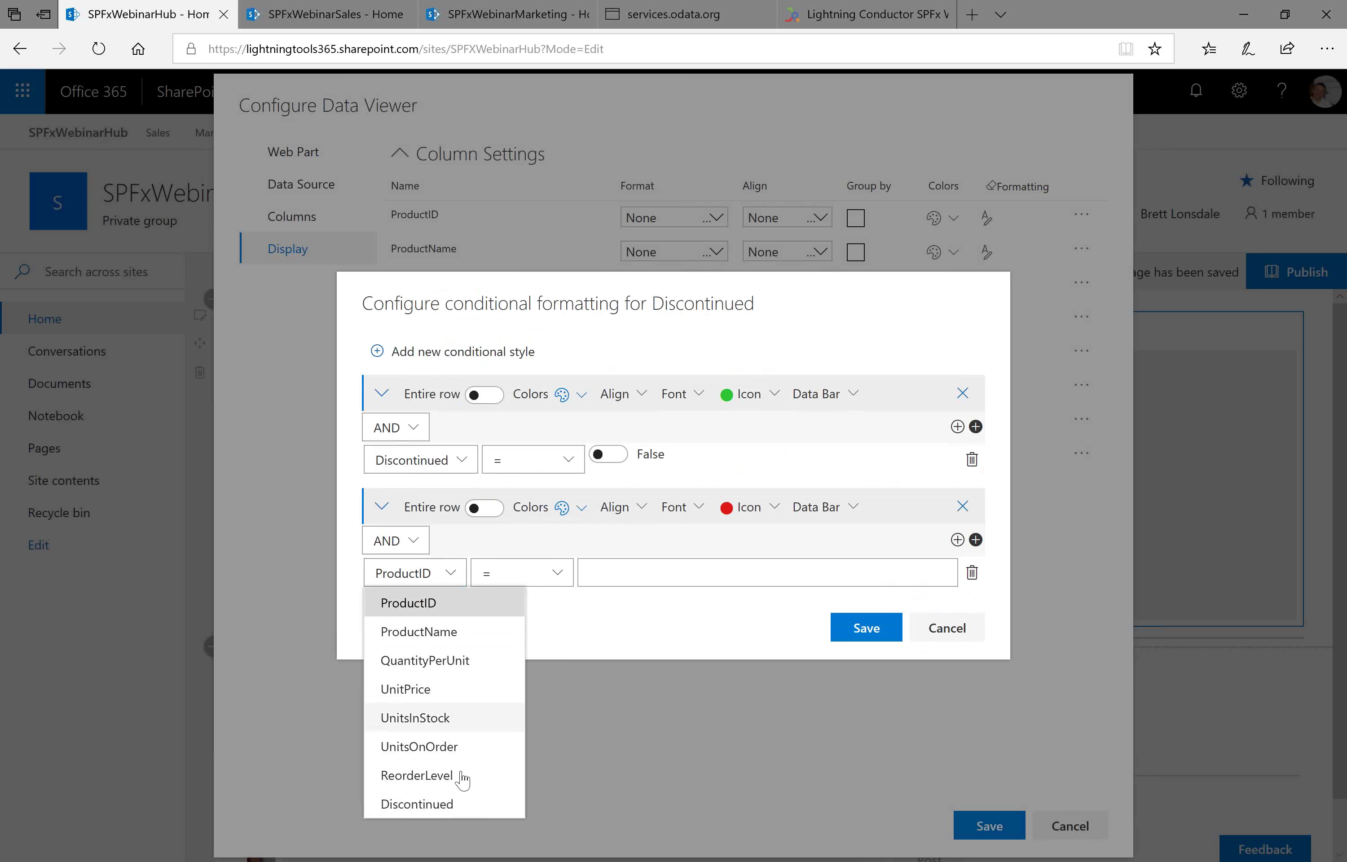
{"action": "left_click", "coordinate": [446, 803]}
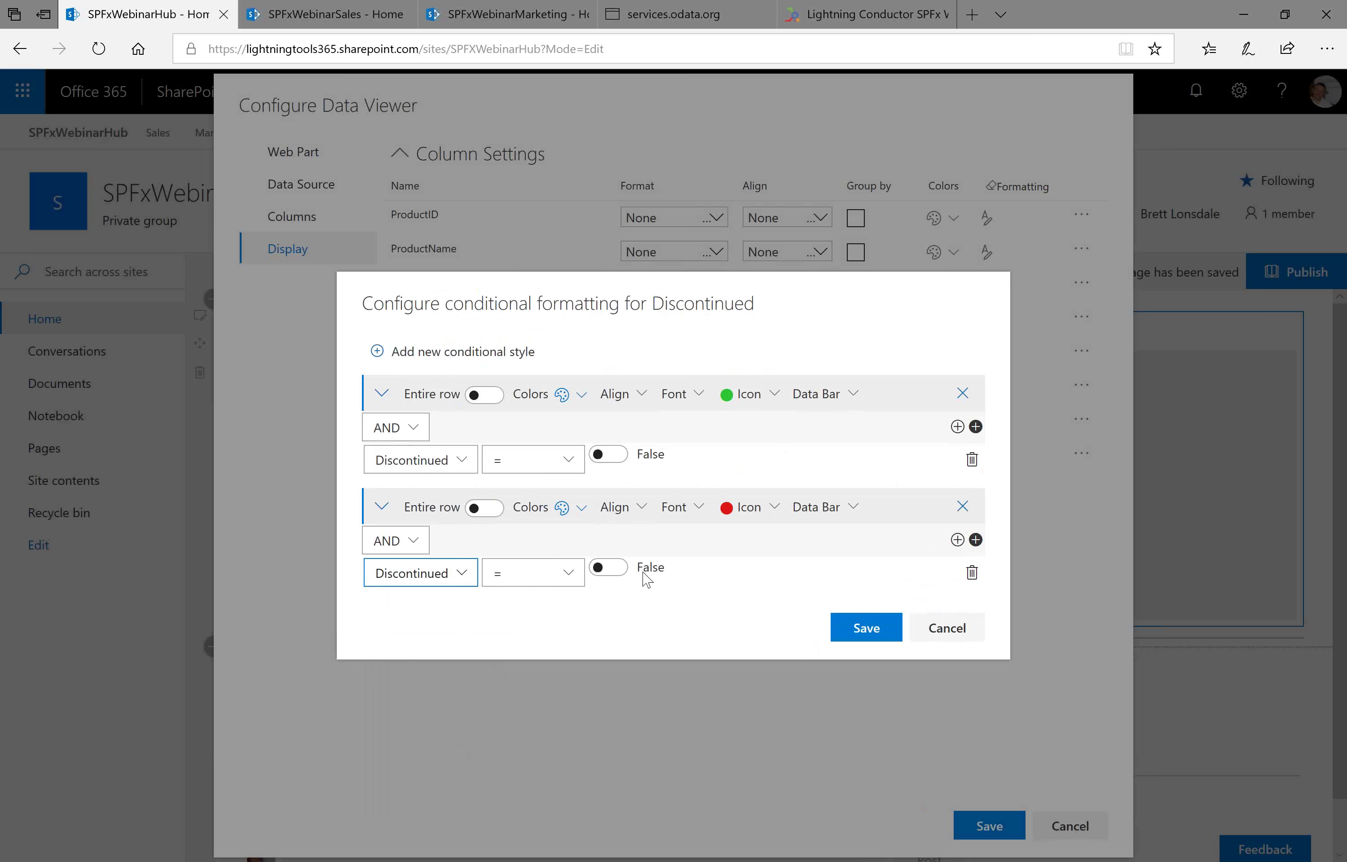
{"action": "left_click", "coordinate": [609, 567]}
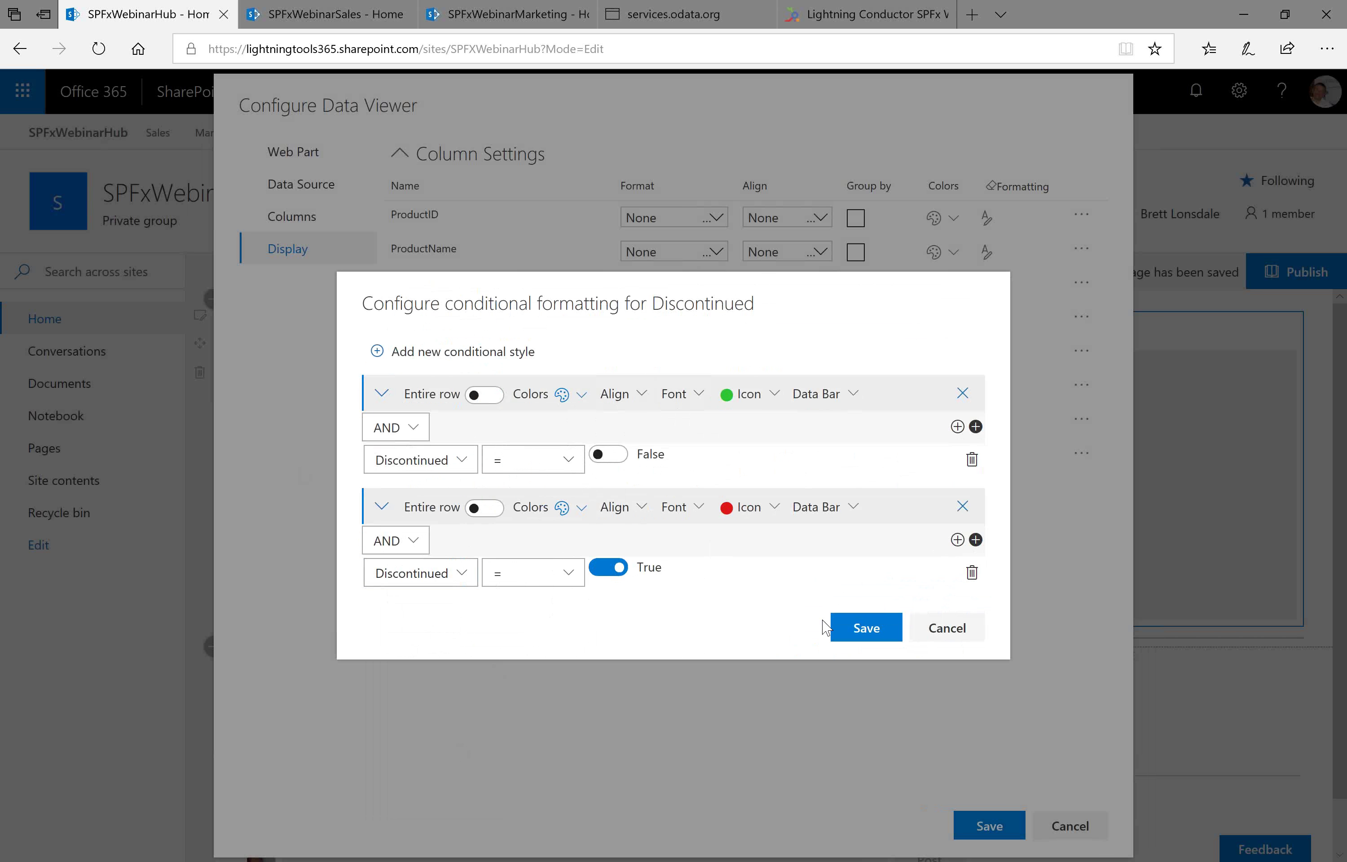
{"action": "left_click", "coordinate": [861, 628]}
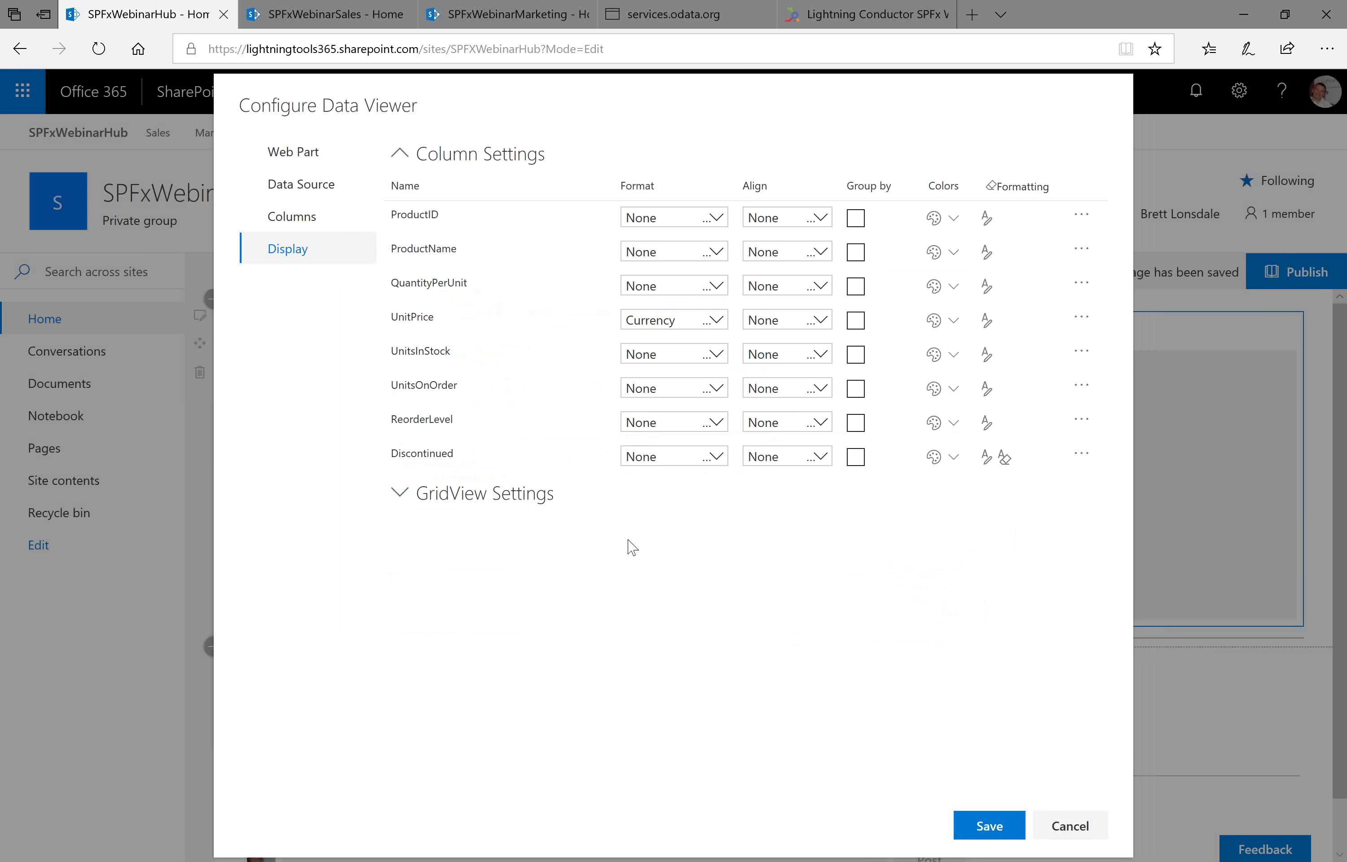
- Review the additional settings of the UnitsOnOrder column without changing them, and expand the GridView Settings
{"action": "left_click", "coordinate": [1081, 387]}
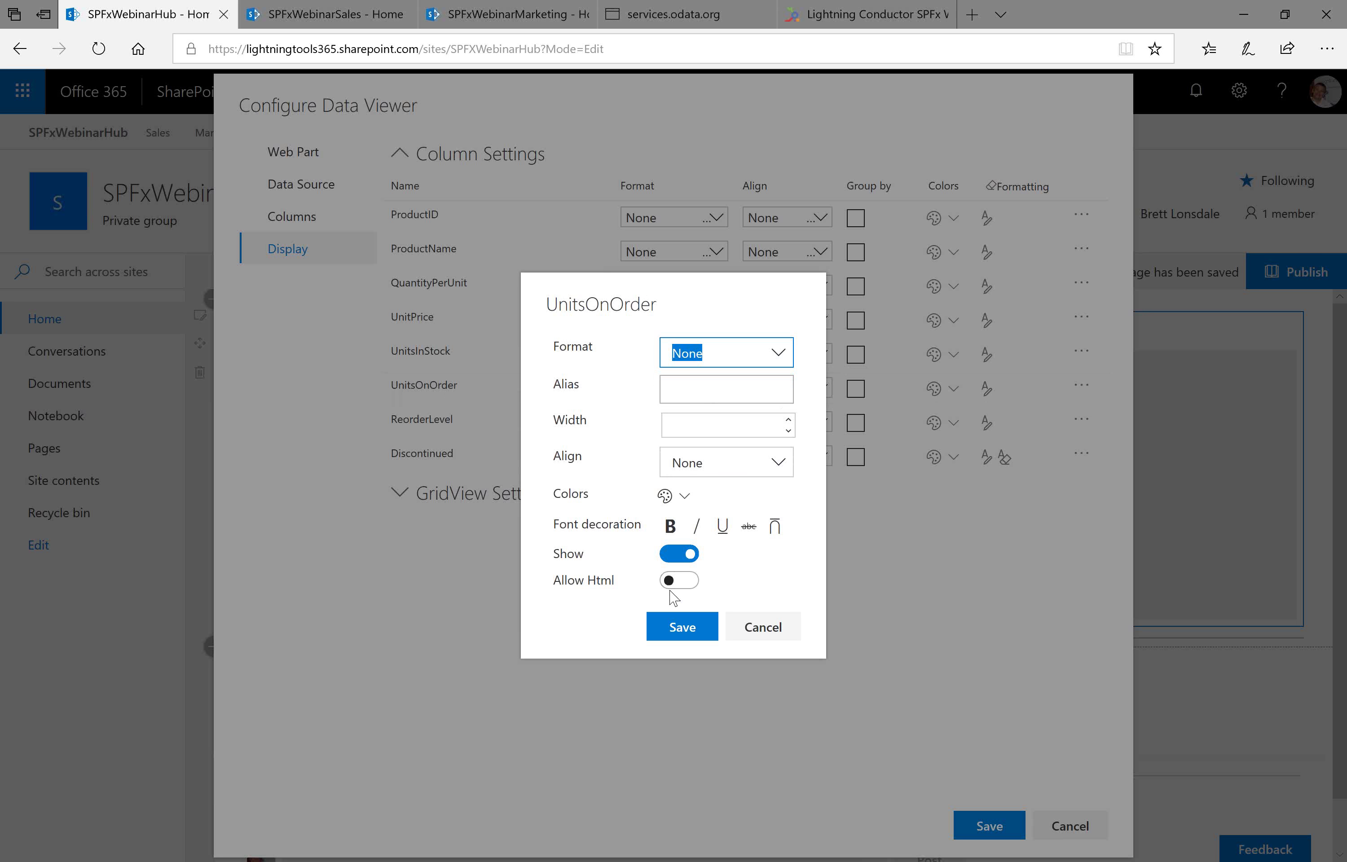
{"action": "left_click", "coordinate": [776, 630]}
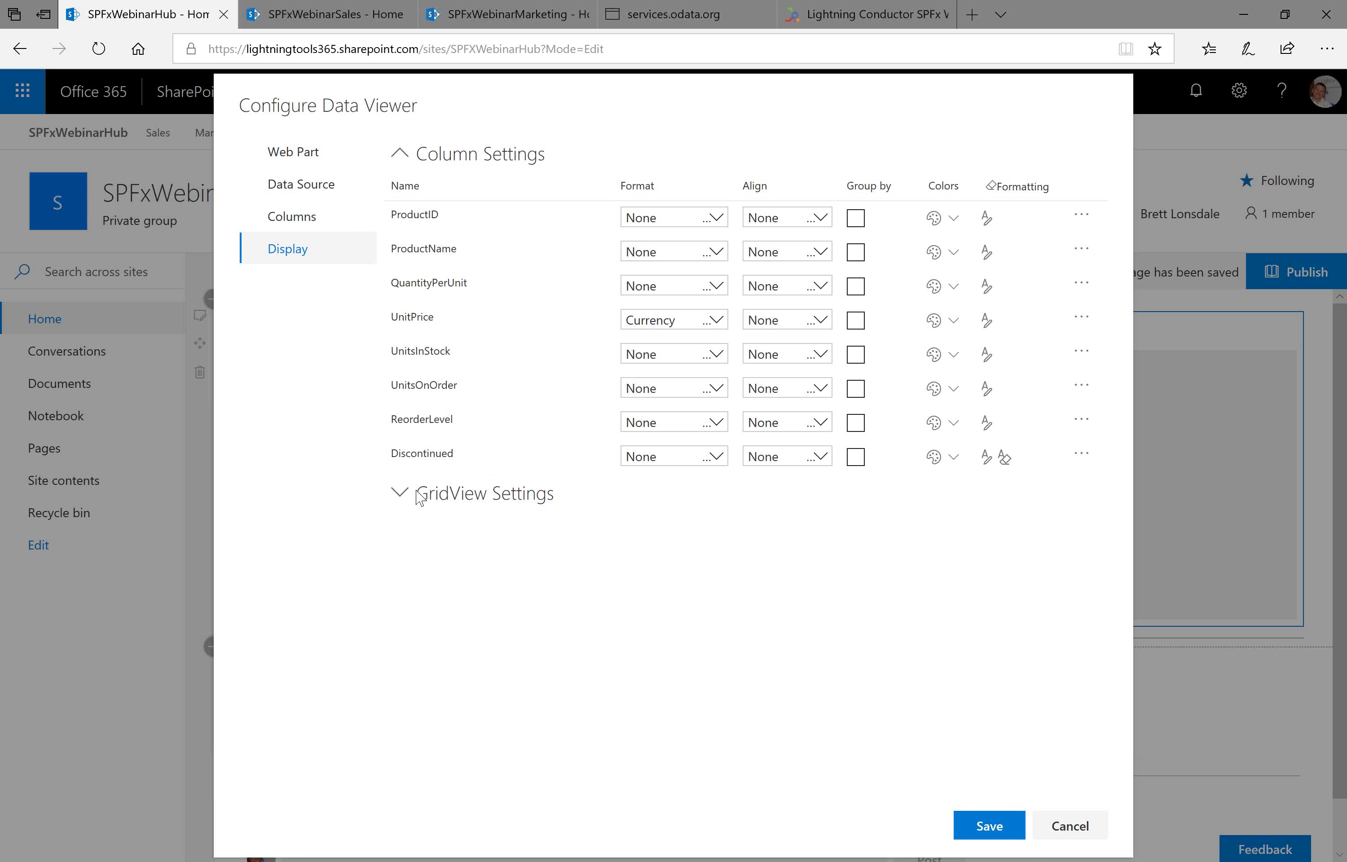
{"action": "left_click", "coordinate": [400, 494]}
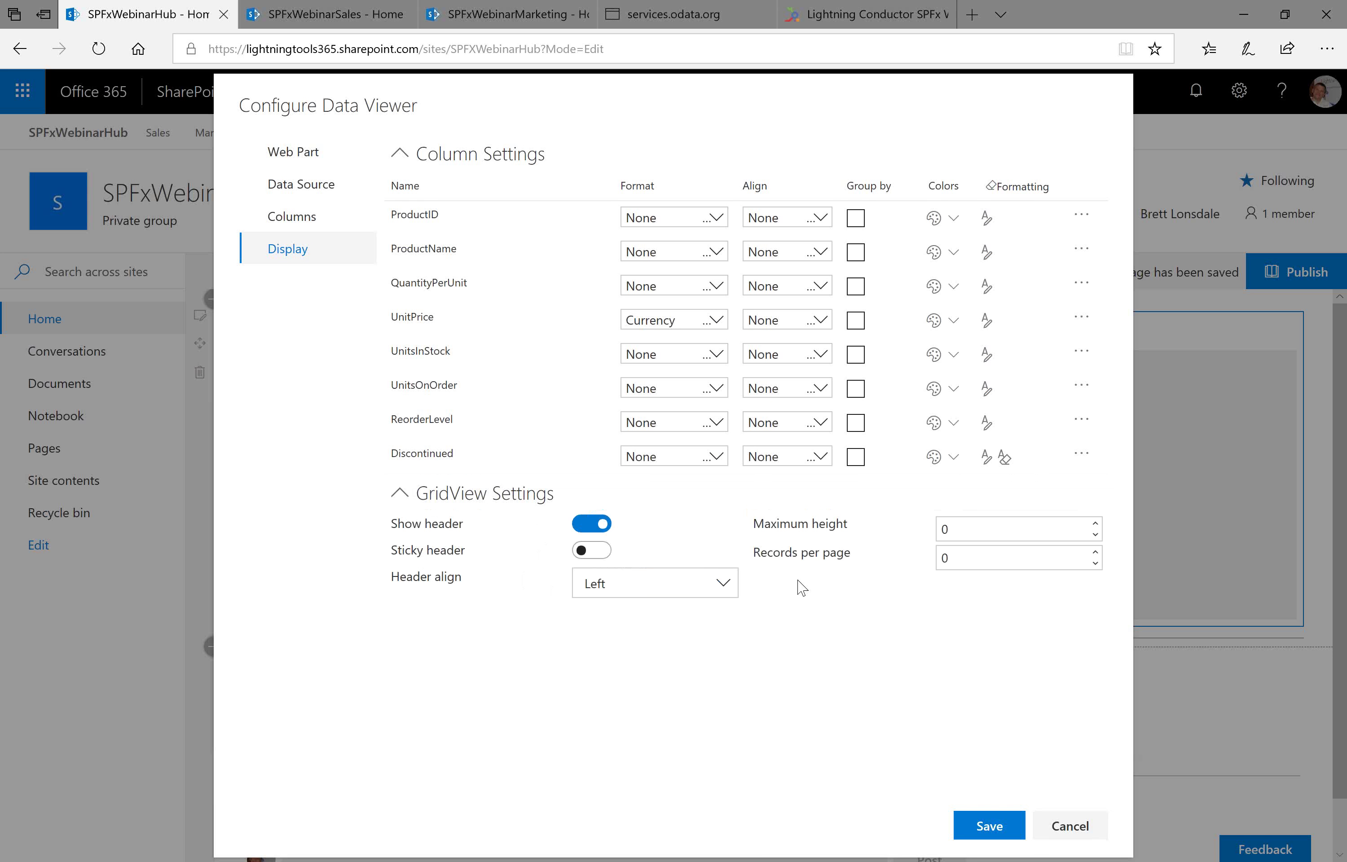
- Save the Data Viewer configuration and look through the product rows on the page
{"action": "left_click", "coordinate": [988, 829]}
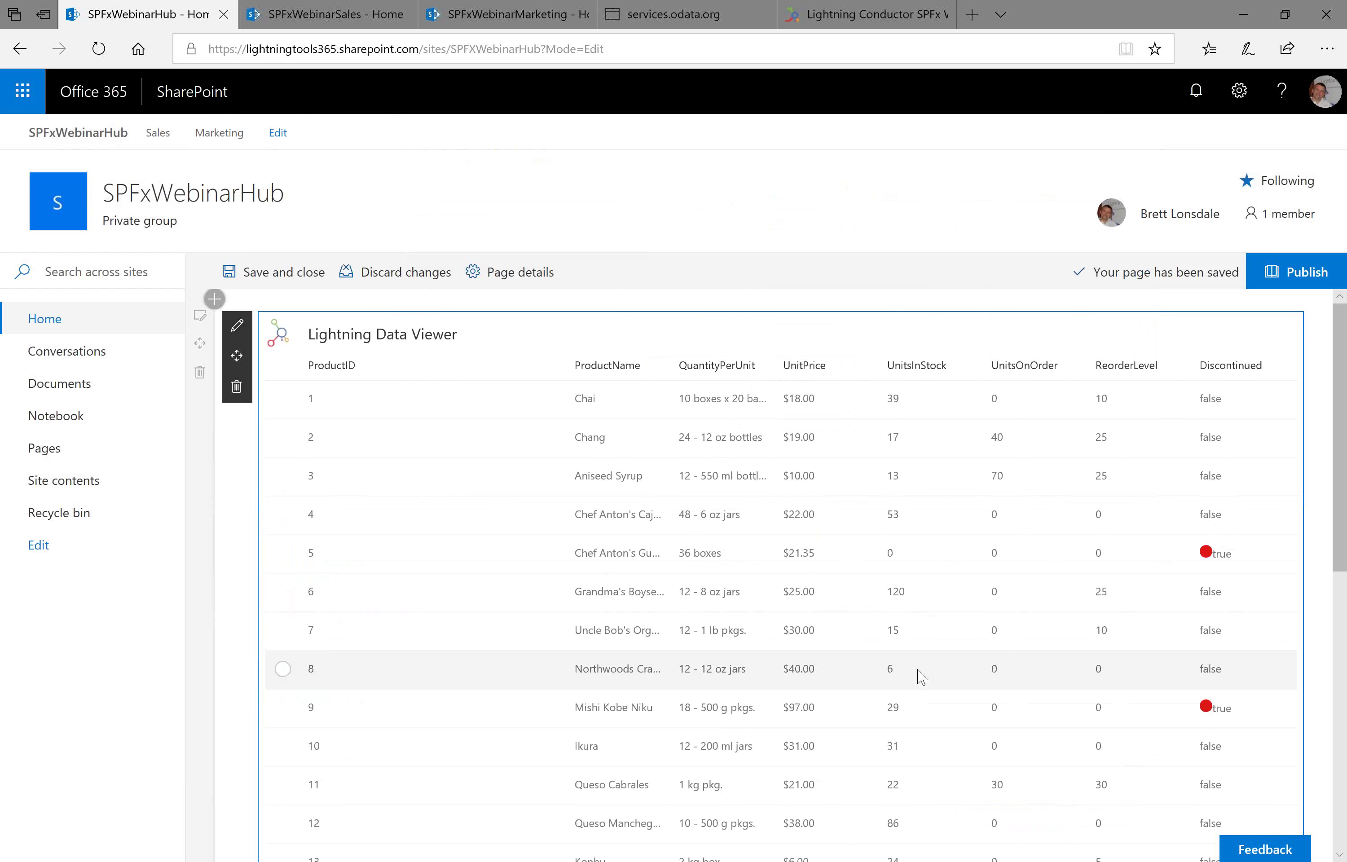
{"action": "scroll", "coordinate": [950, 682], "scroll_direction": "down", "scroll_amount": 6}
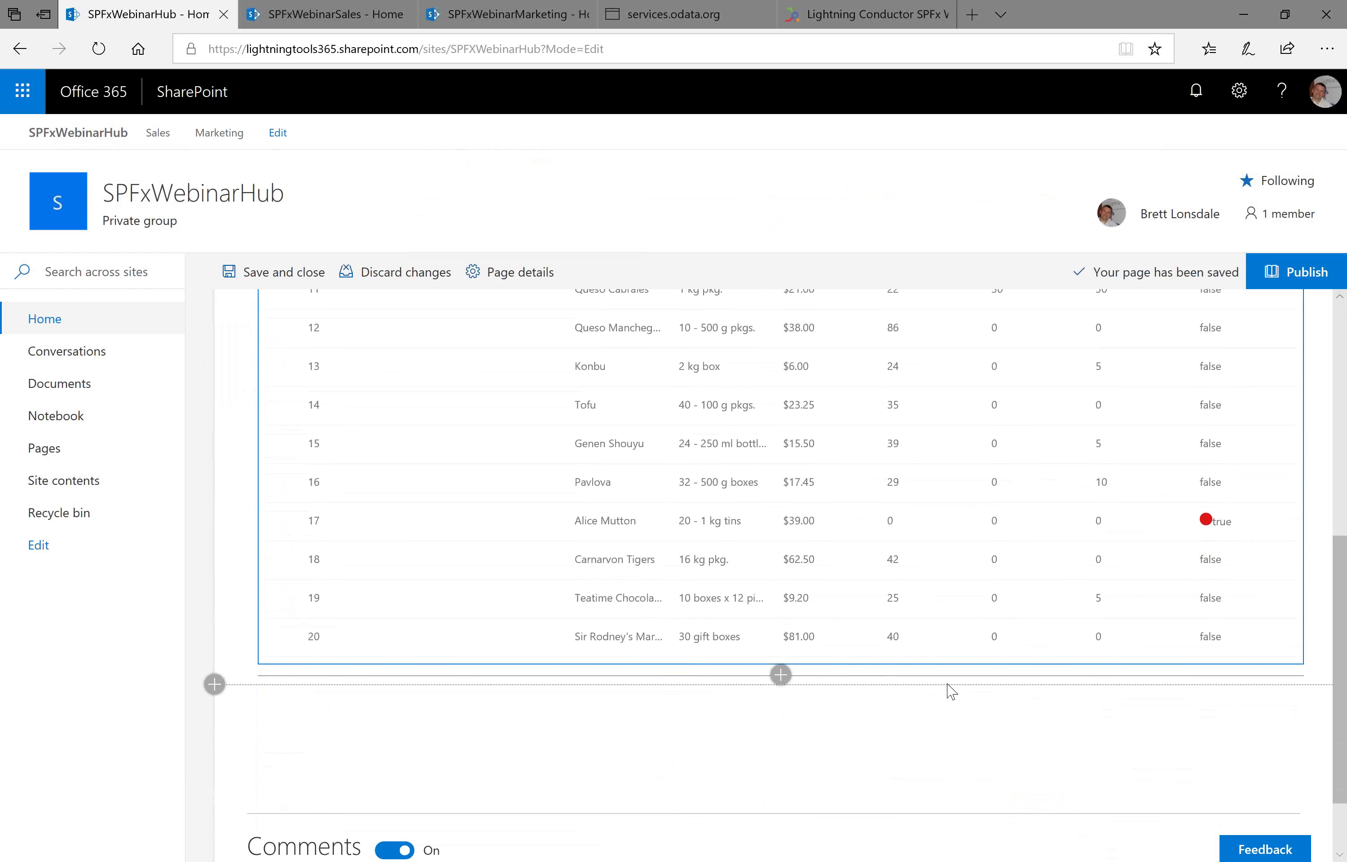
{"action": "scroll", "coordinate": [950, 692], "scroll_direction": "up", "scroll_amount": 6}
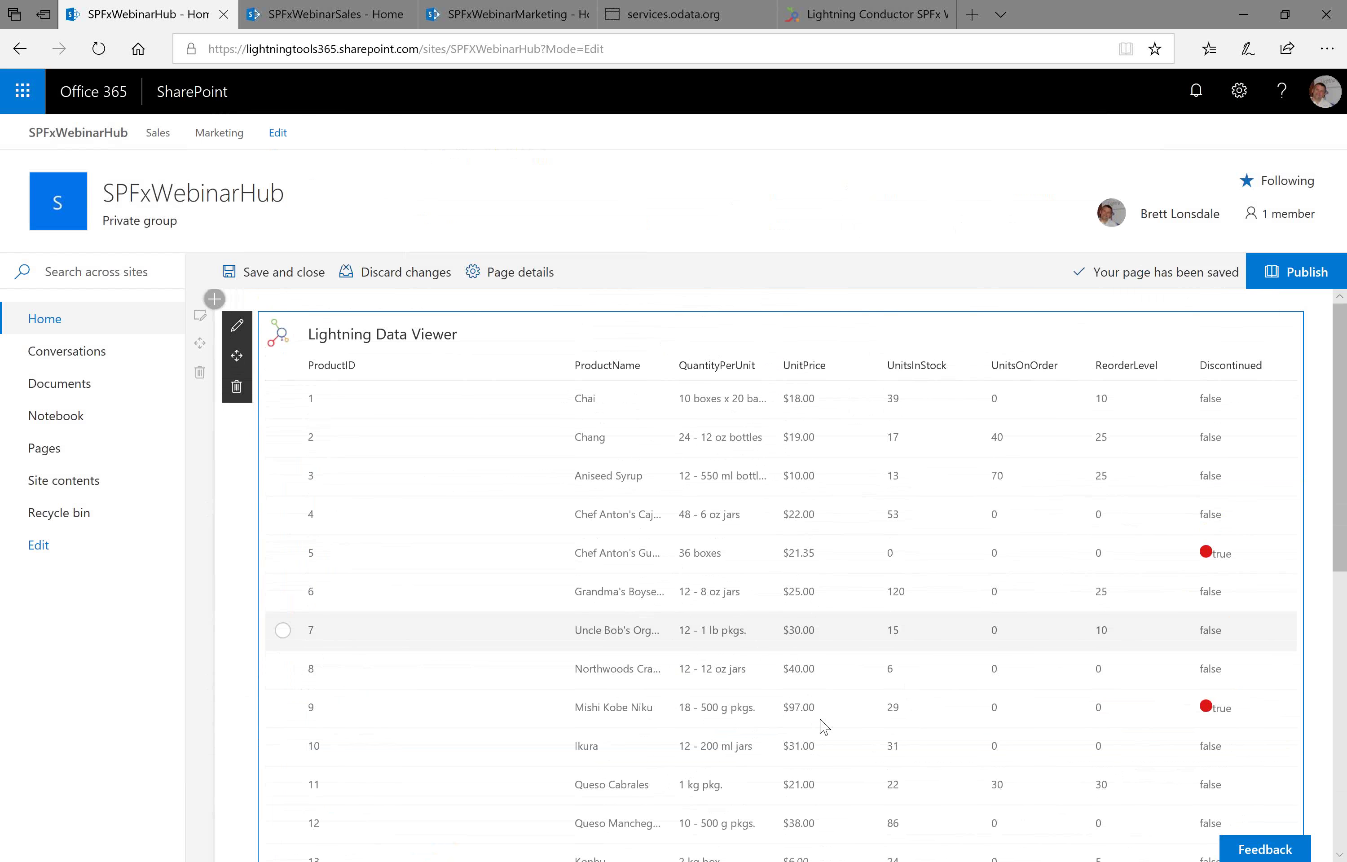
- Switch to the running PowerPoint slide show and advance from the Data Viewer slide to the Q&A slide
{"action": "mouse_move", "coordinate": [668, 857]}
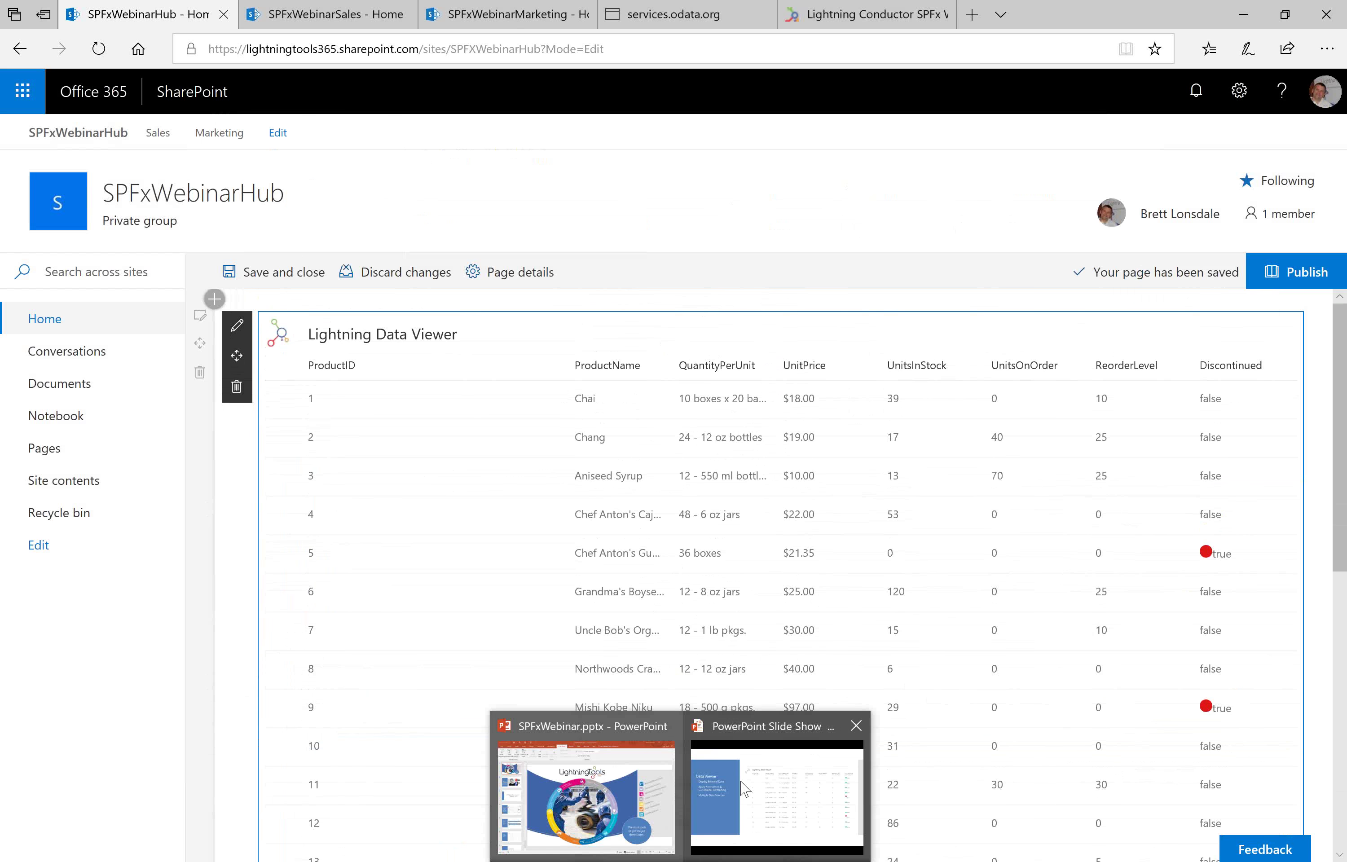
{"action": "left_click", "coordinate": [770, 793]}
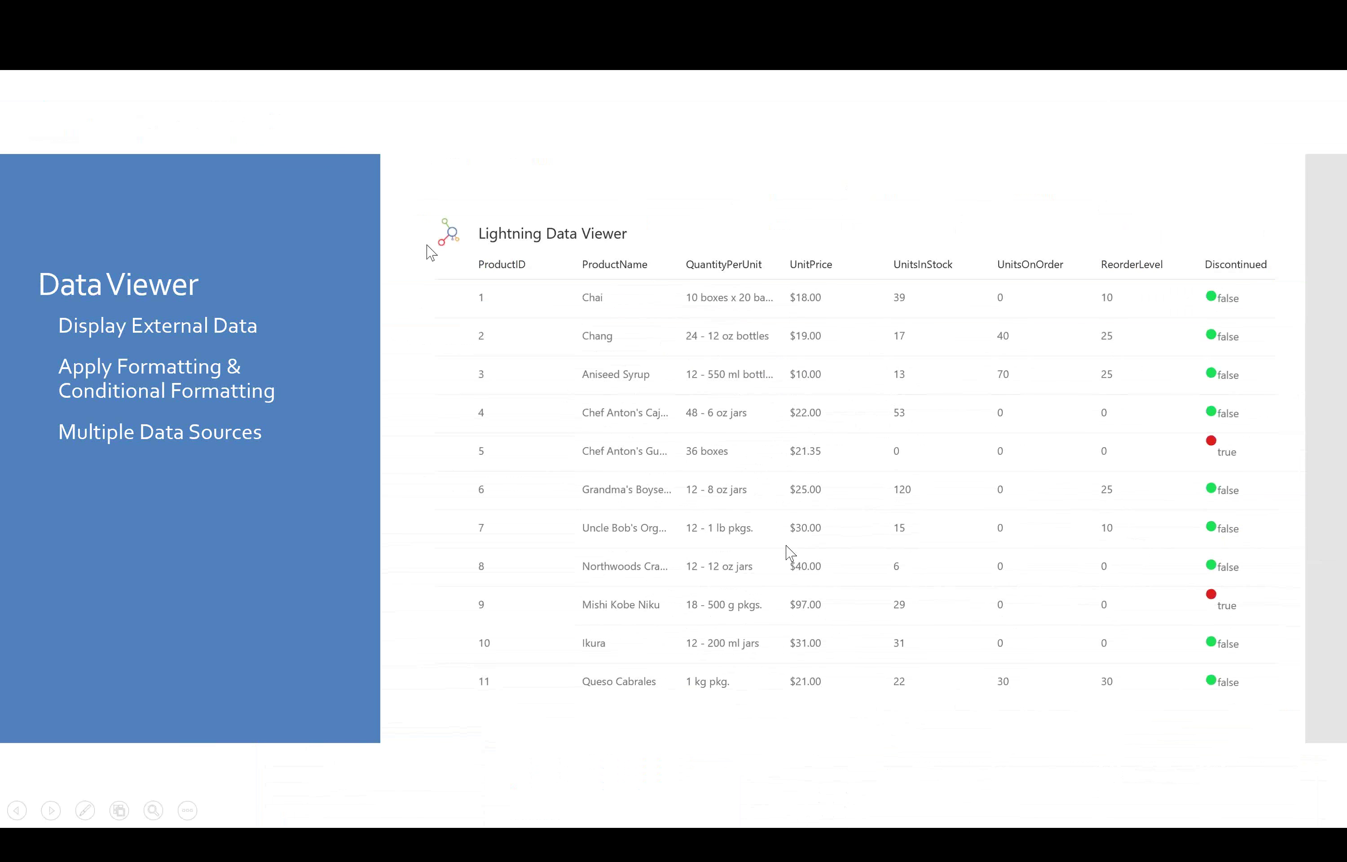
{"action": "left_click", "coordinate": [430, 252]}
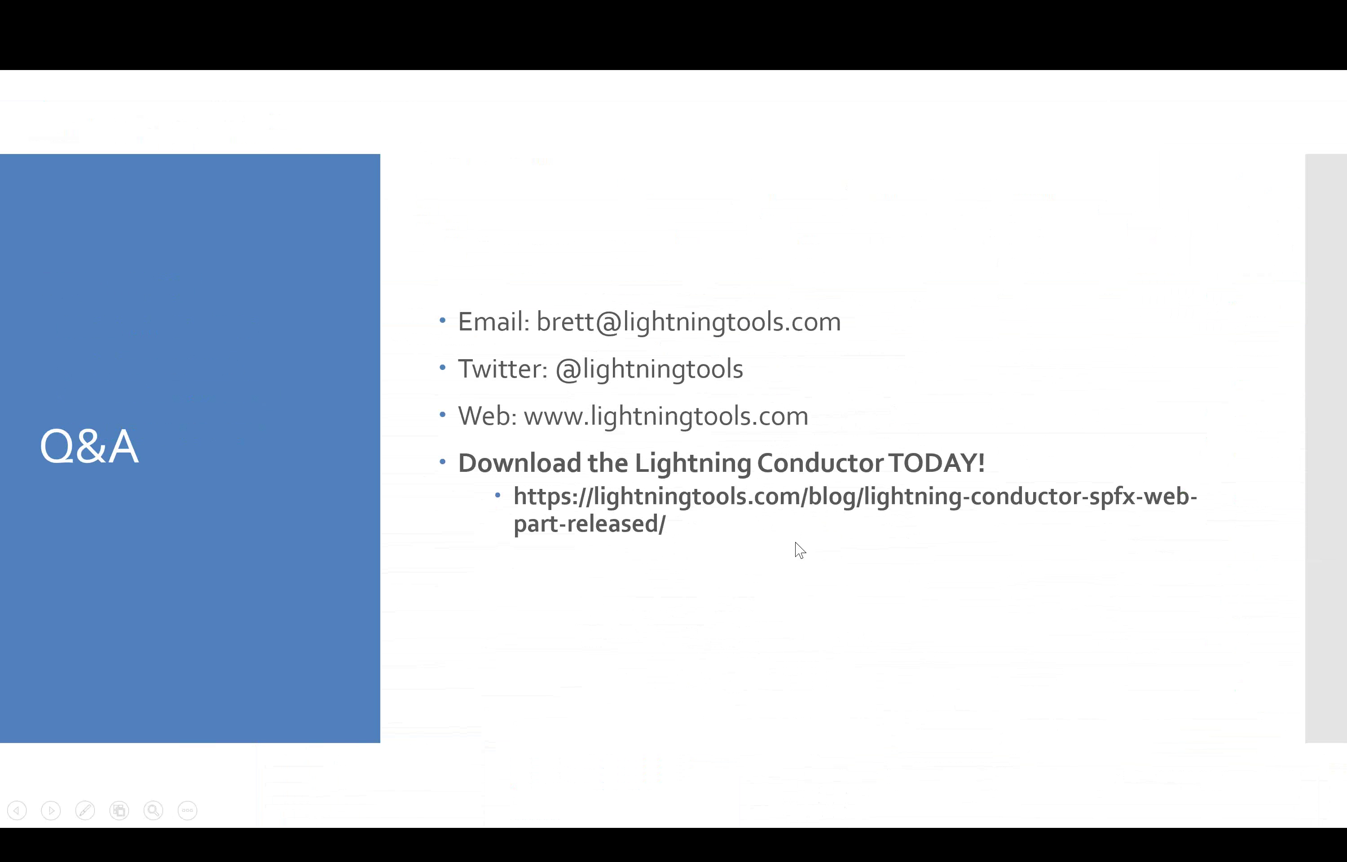
- Switch back to the Edge browser and bring up the Lightning Conductor SPFx Web Part Released blog post
{"action": "key", "text": "alt+Tab"}
{"action": "key", "text": "alt+Tab"}
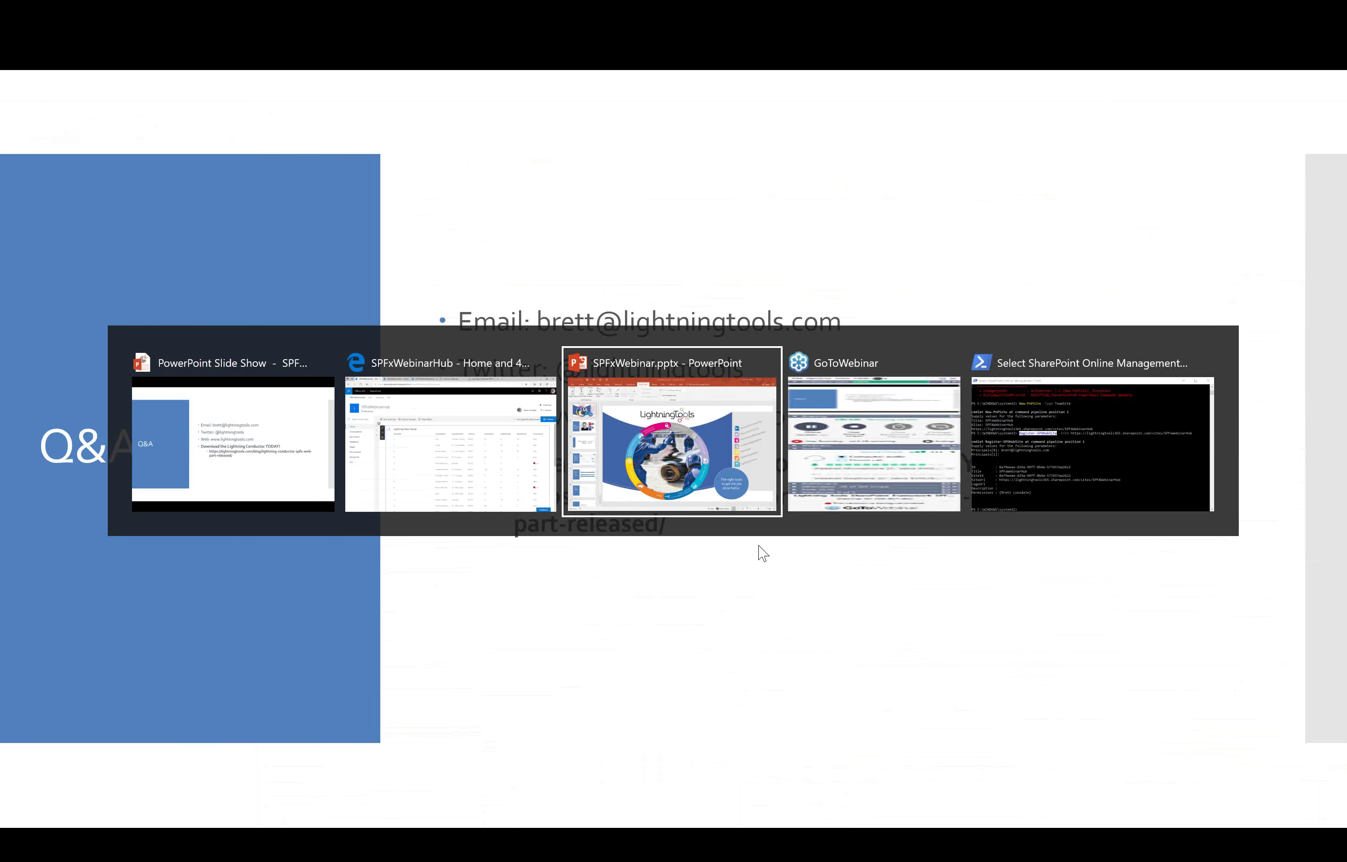
{"action": "key", "text": "alt+Tab"}
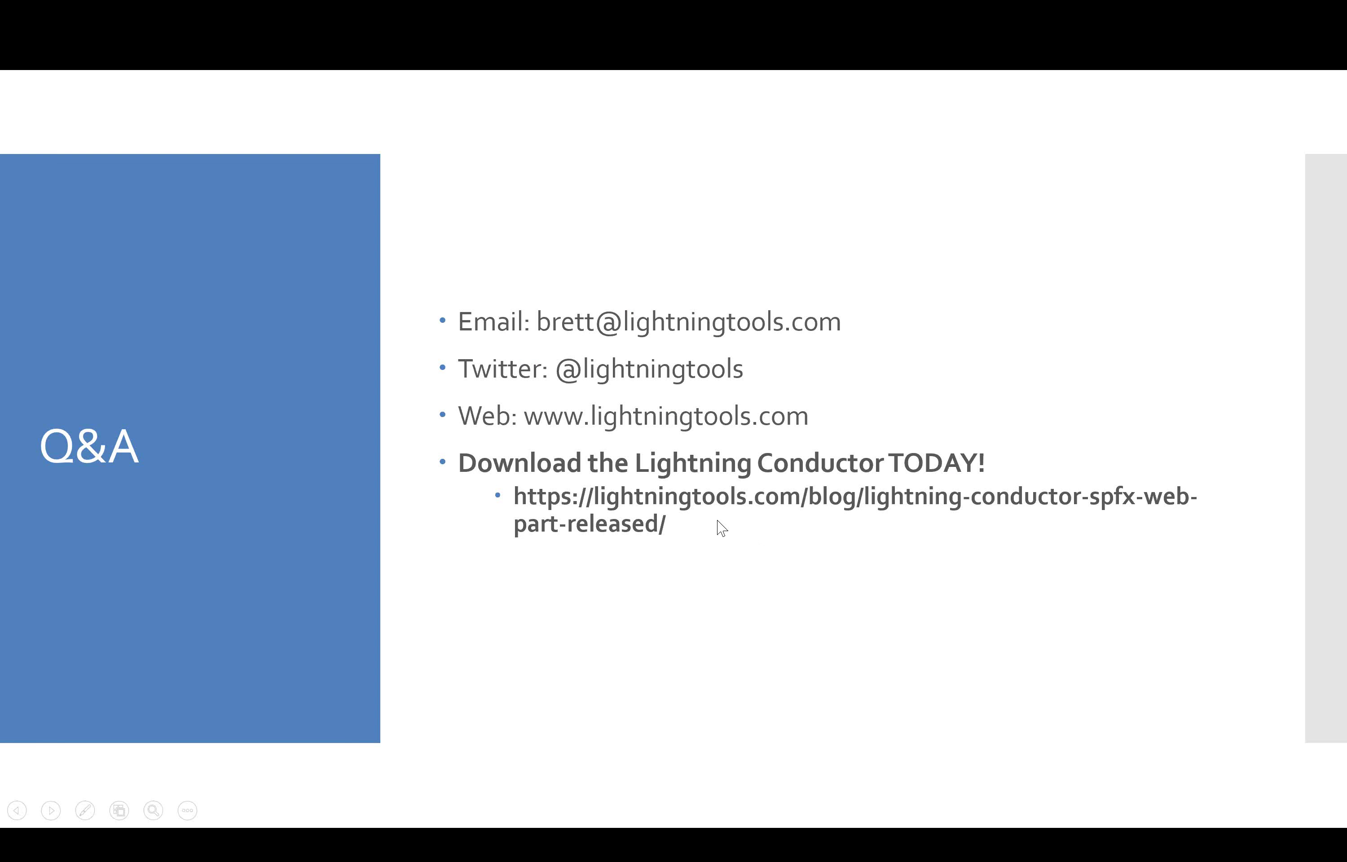
{"action": "key", "text": "alt+Tab"}
{"action": "key", "text": "alt+Tab"}
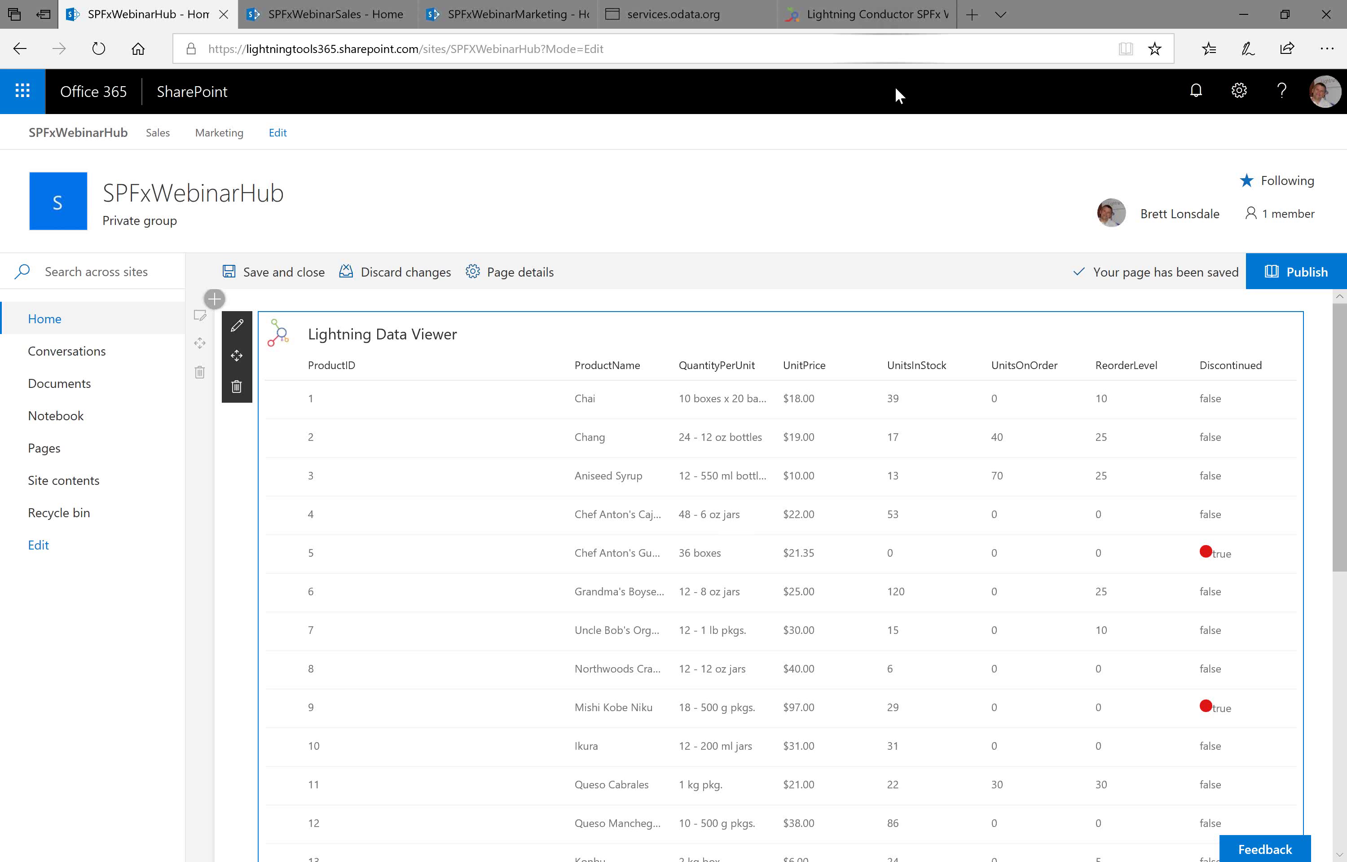
{"action": "left_click", "coordinate": [866, 14]}
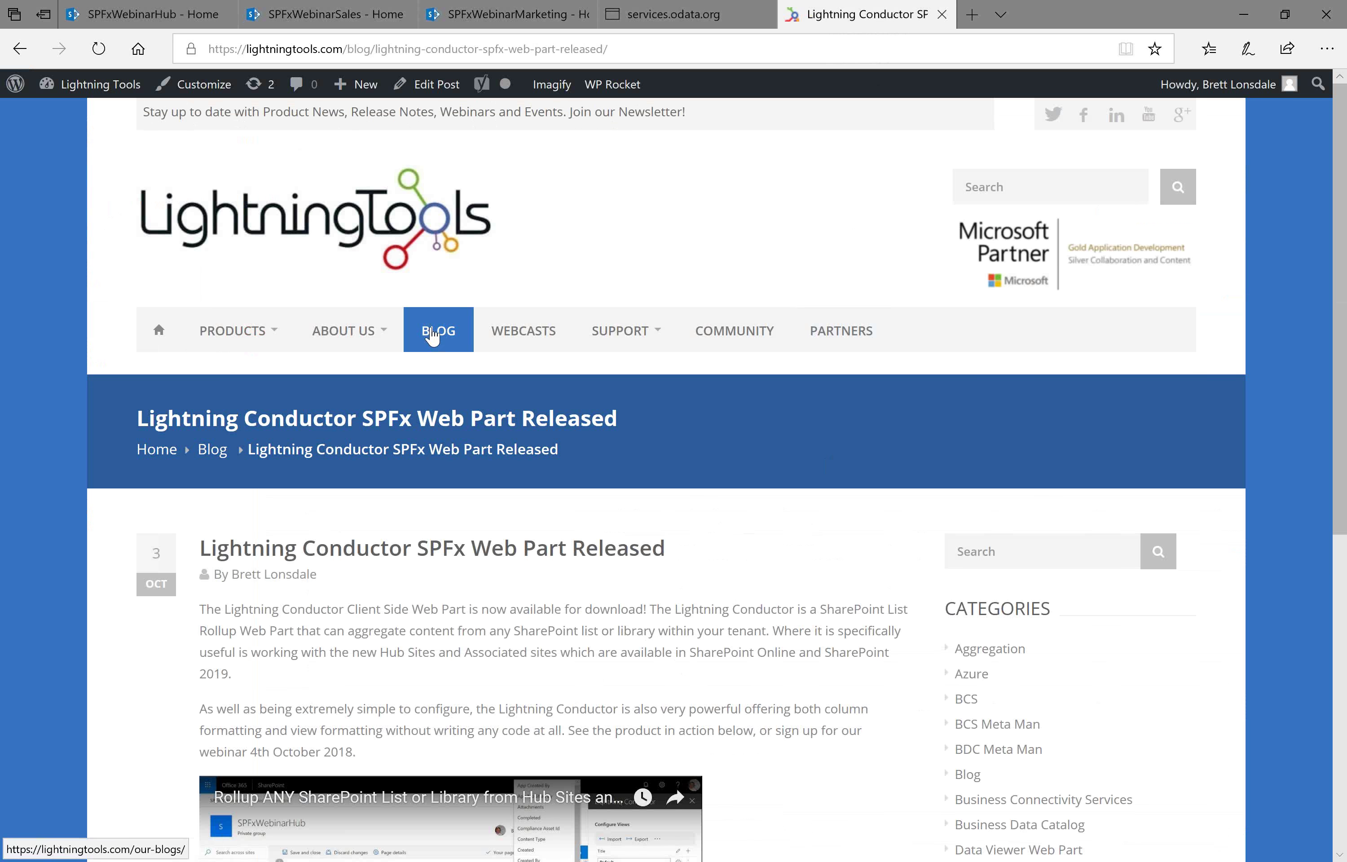
- Open the download page for the Lightning Conductor SPFx Client Side Web Part from the end of the blog post
{"action": "scroll", "coordinate": [511, 588], "scroll_direction": "down", "scroll_amount": 3}
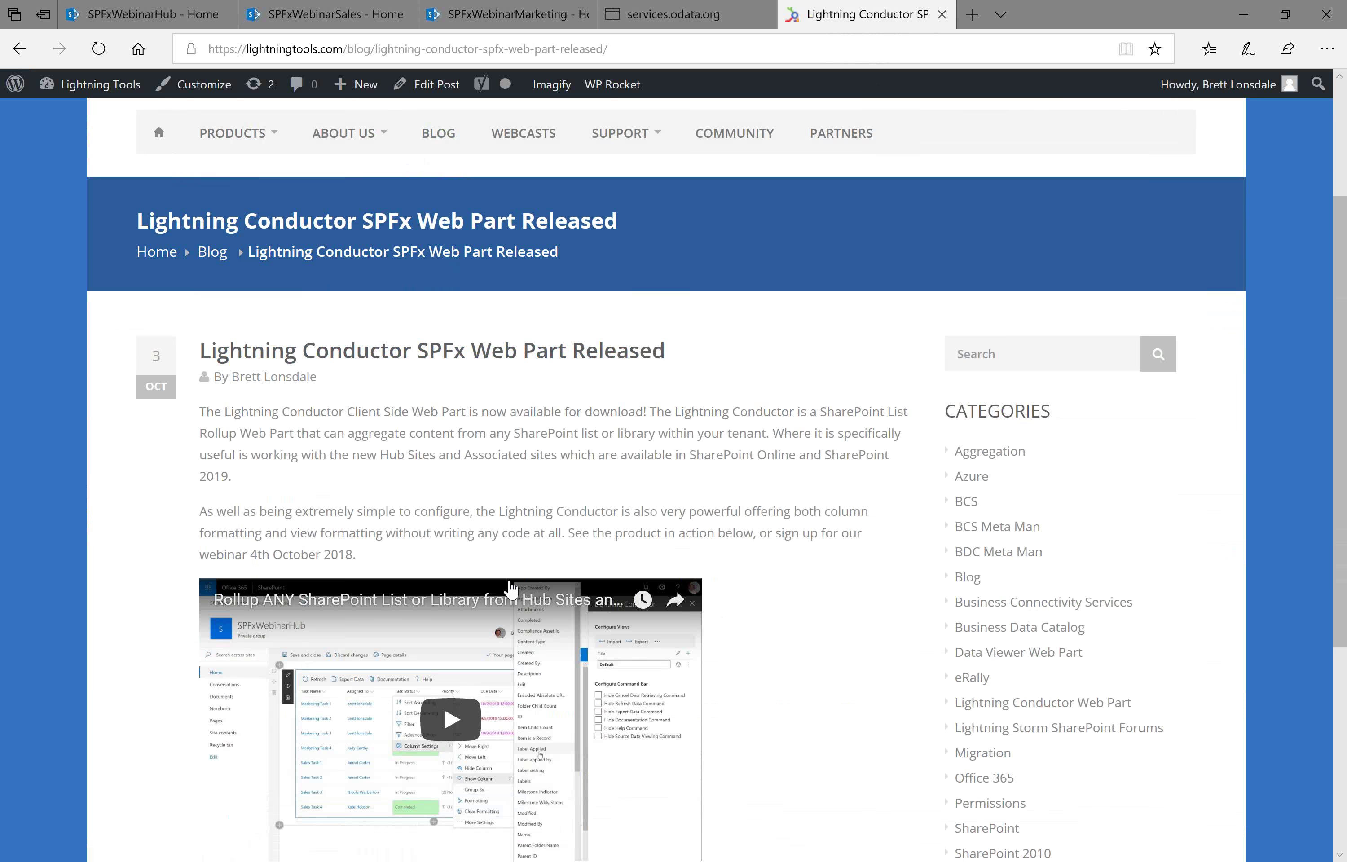
{"action": "scroll", "coordinate": [511, 588], "scroll_direction": "down", "scroll_amount": 5}
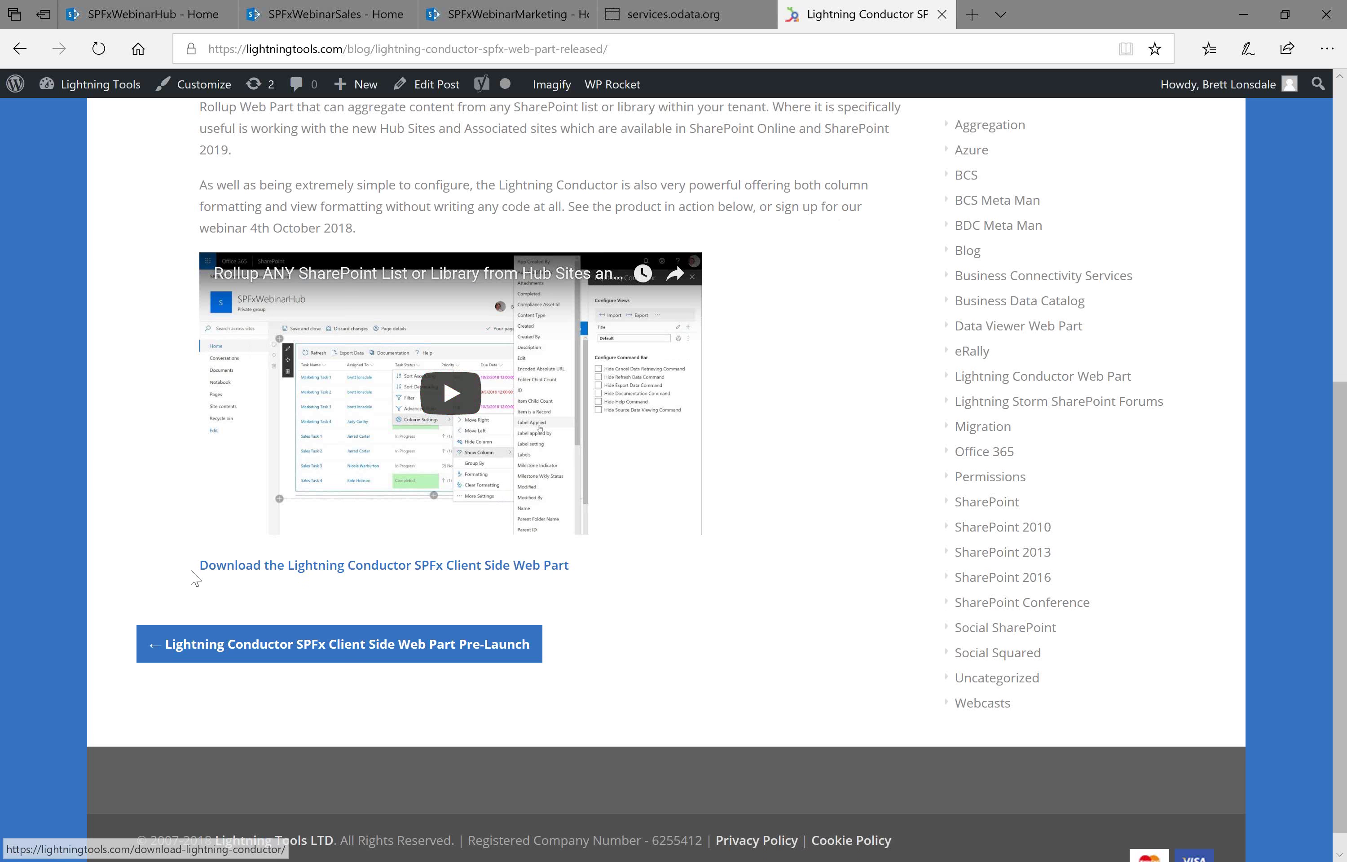
{"action": "left_click", "coordinate": [416, 567]}
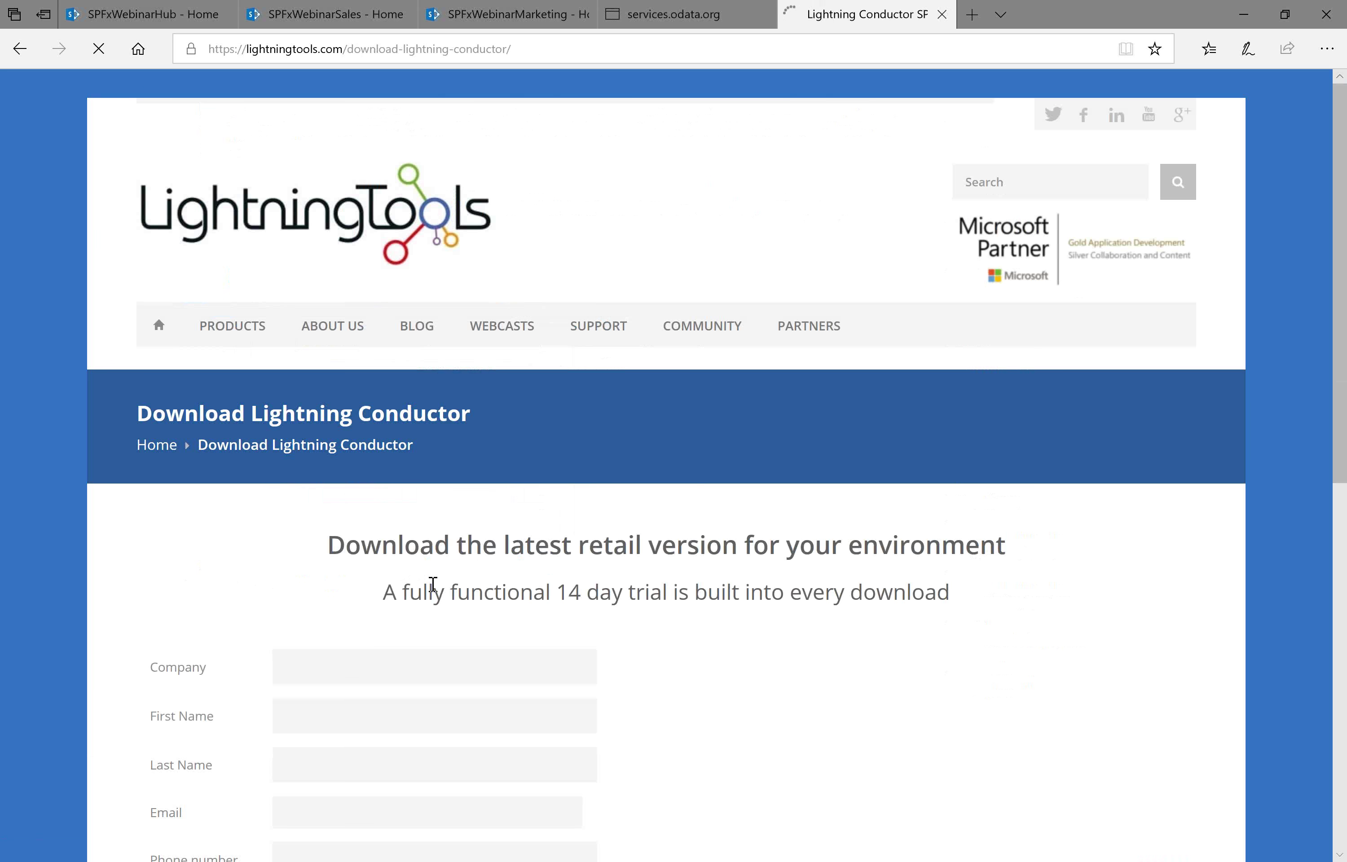
- Look over the download request form and highlight the Lightning Conductor Client Side Web Part SPFx product entry
{"action": "scroll", "coordinate": [728, 603], "scroll_direction": "down", "scroll_amount": 5}
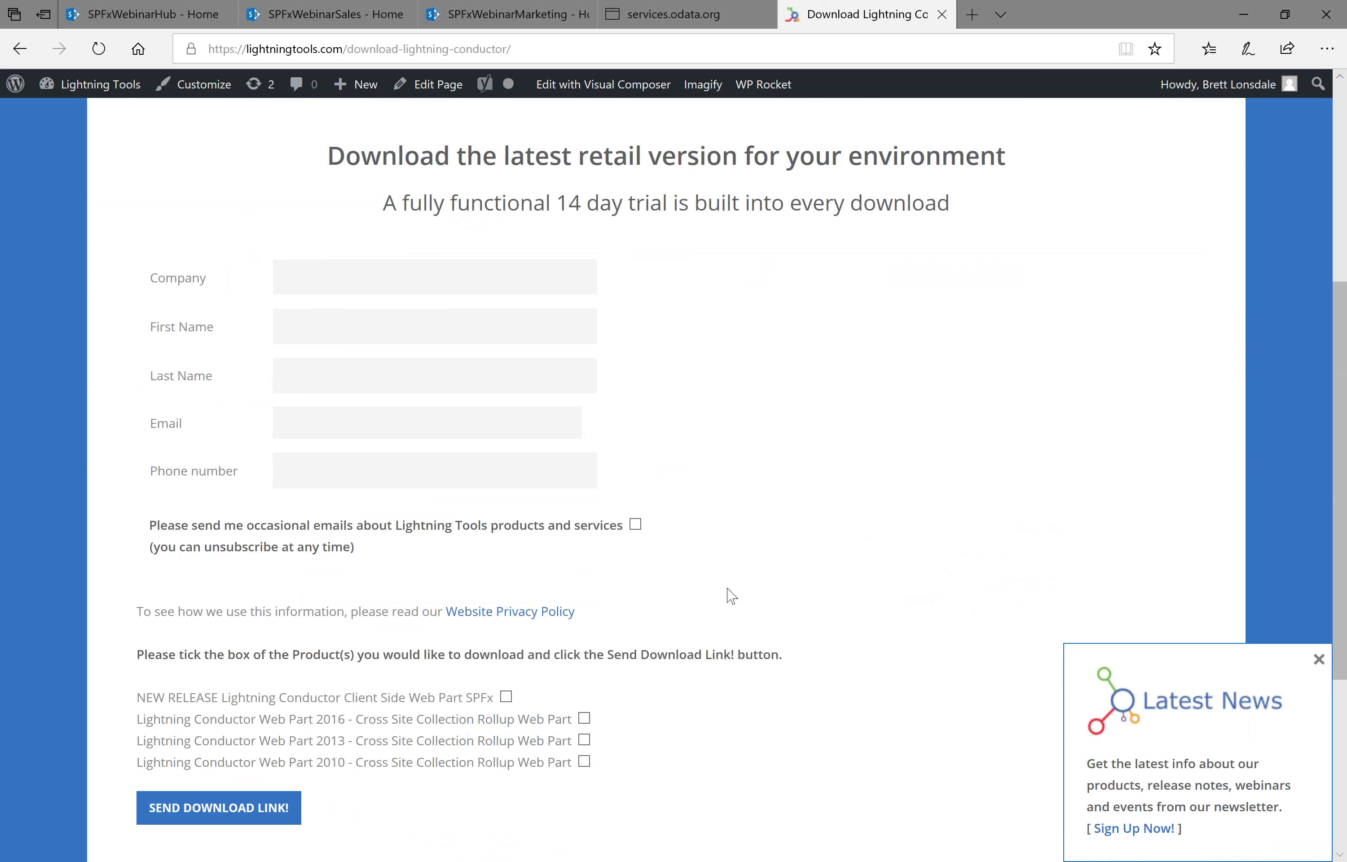
{"action": "scroll", "coordinate": [731, 597], "scroll_direction": "down", "scroll_amount": 1}
{"action": "left_click_drag", "start_coordinate": [137, 662], "coordinate": [488, 669]}
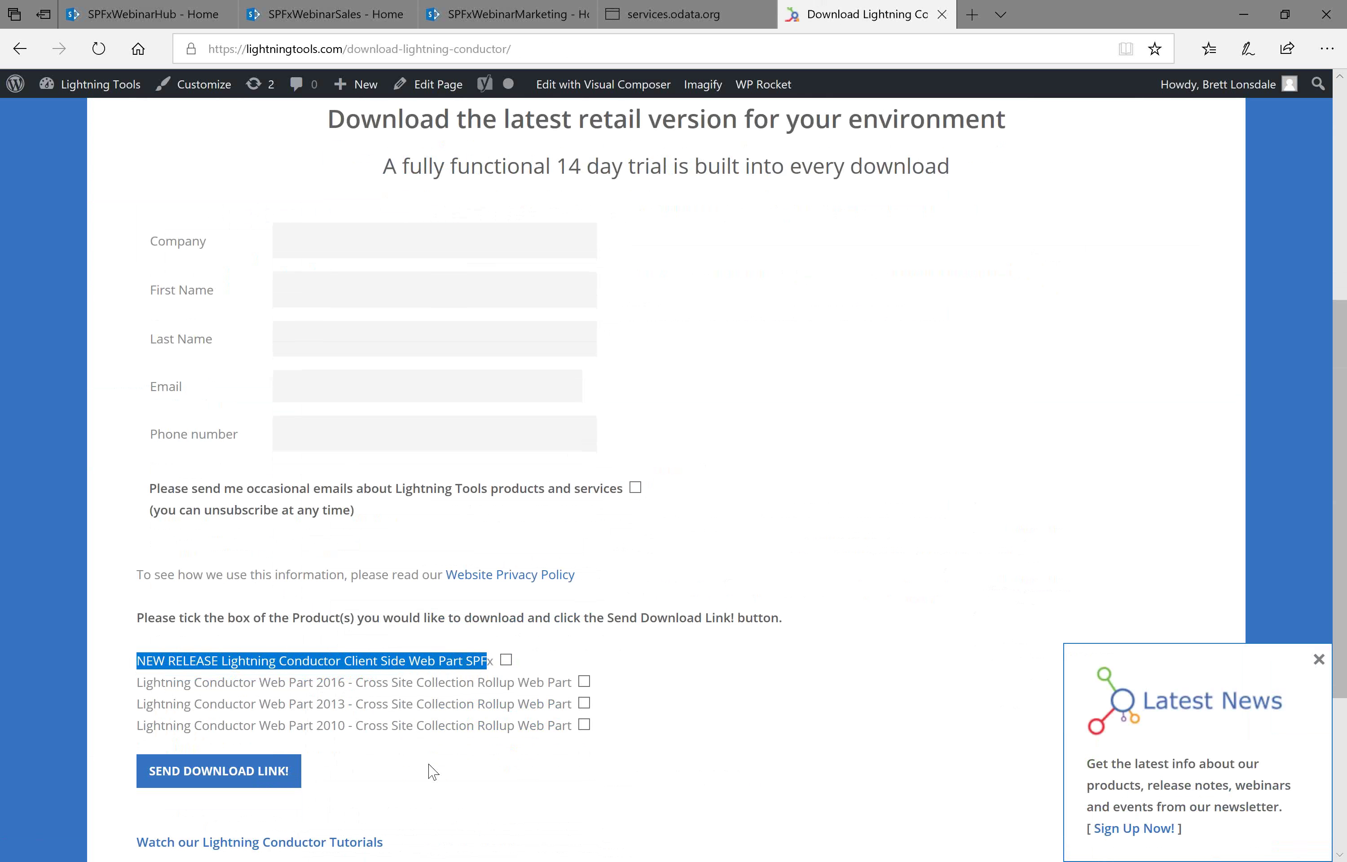
{"action": "scroll", "coordinate": [826, 483], "scroll_direction": "up", "scroll_amount": 5}
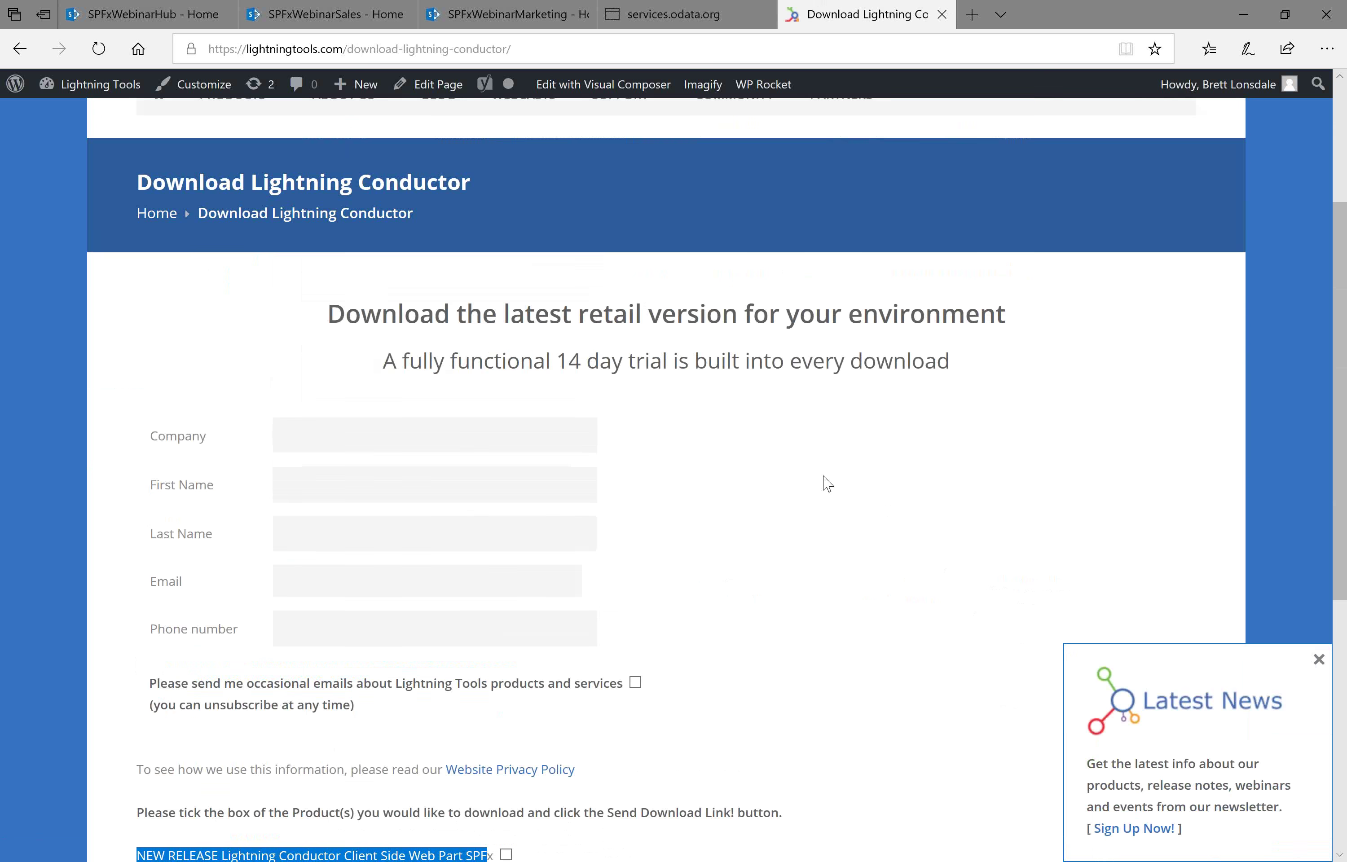